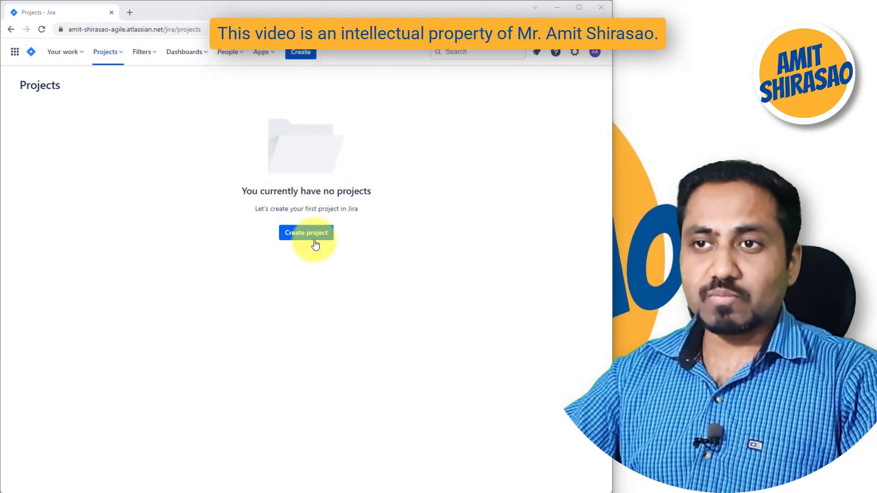
Start a new project from the Scrum software development template.
click(314, 243)
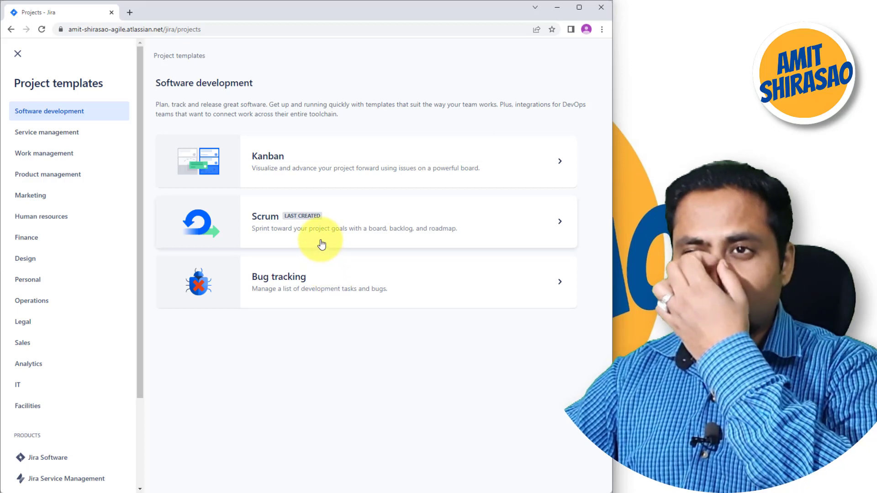
click(322, 241)
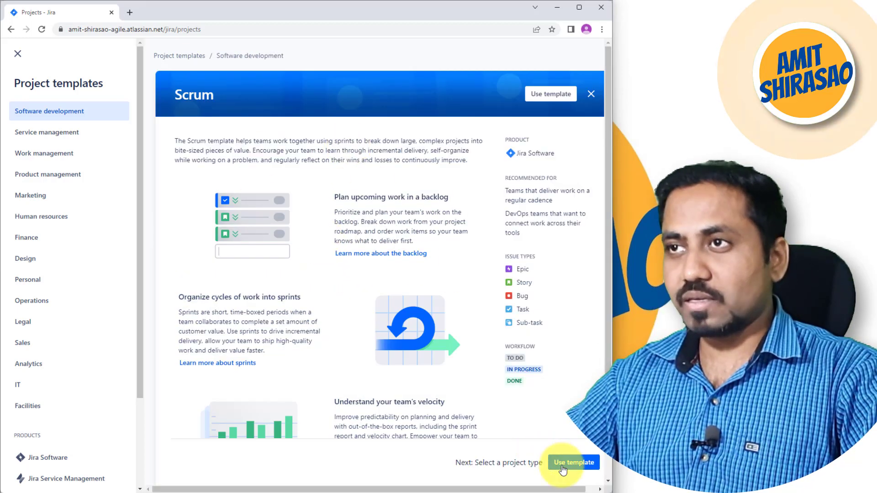
click(568, 462)
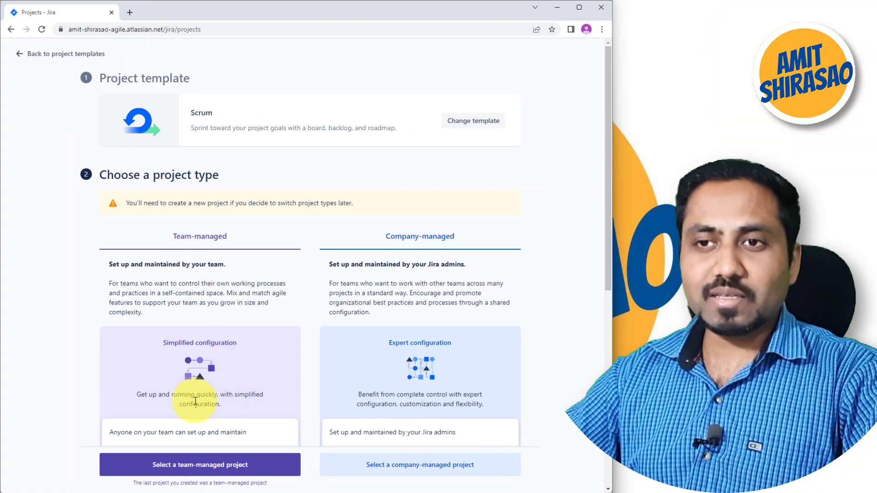
Compare the two project types, choose company-managed, and create the project as Proj 1 with the key PROJ1.
scroll(196, 401, down, 8)
scroll(292, 401, up, 8)
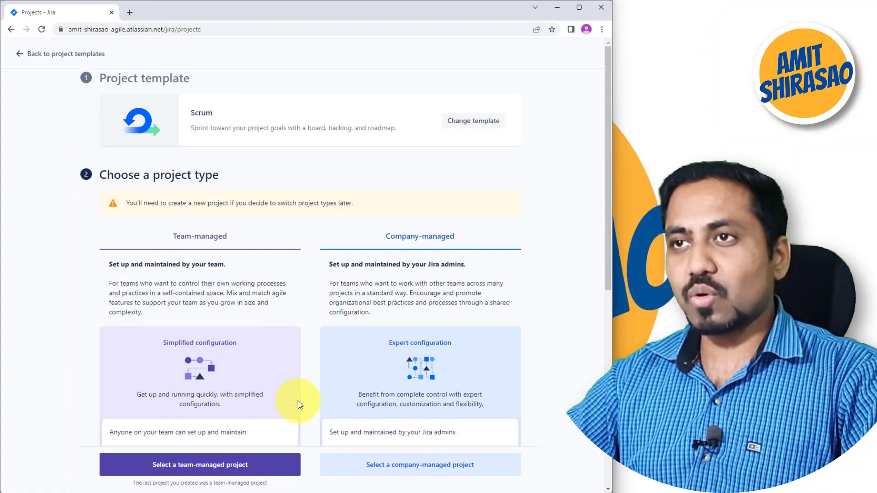
scroll(415, 388, down, 8)
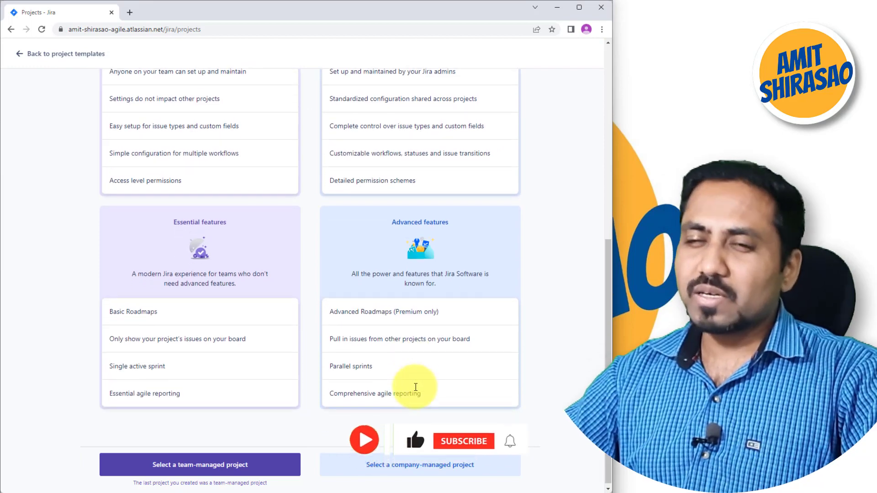
scroll(415, 387, up, 8)
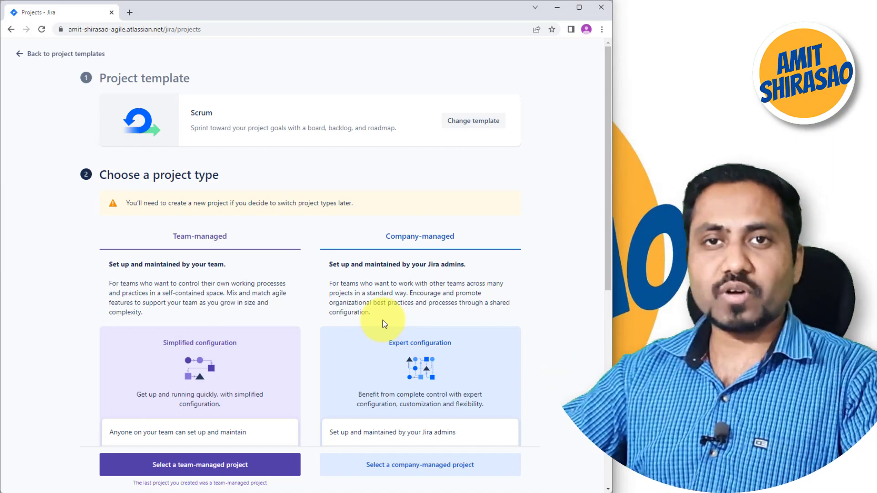
scroll(409, 417, down, 8)
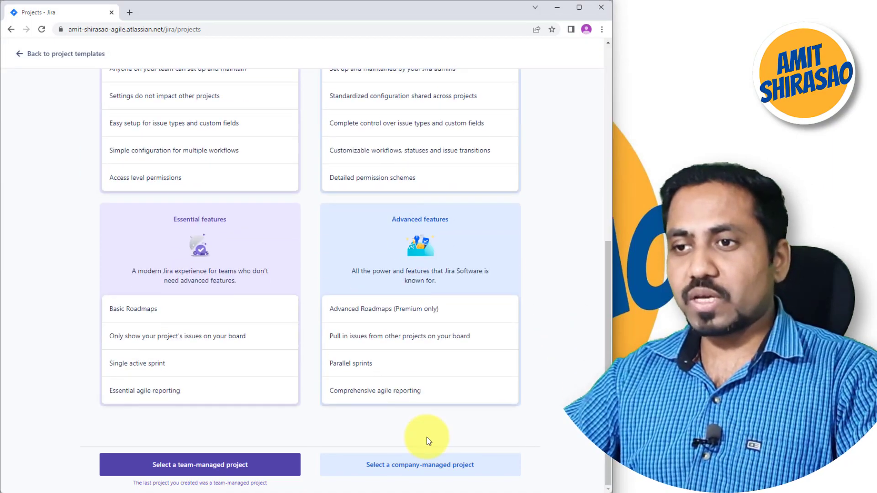
click(410, 463)
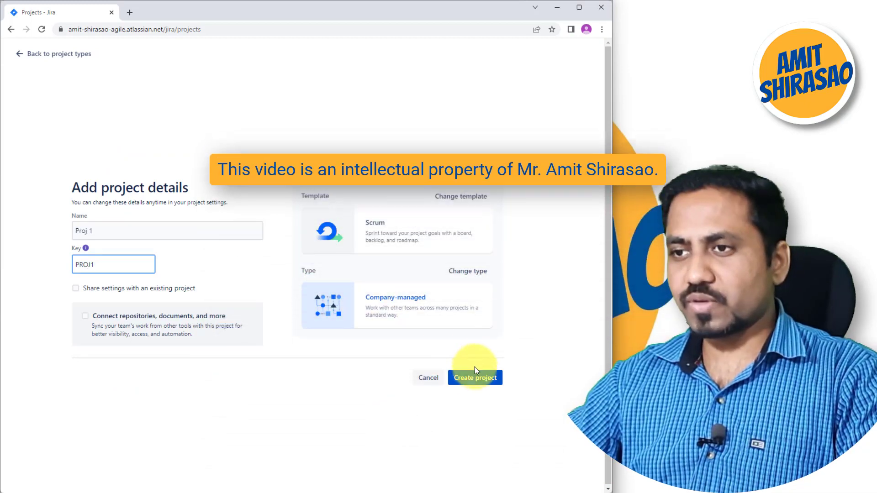
click(475, 378)
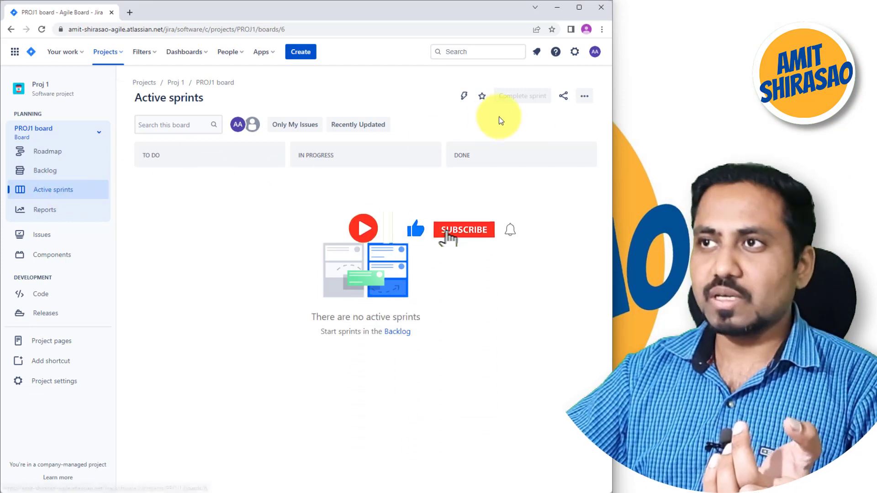
Open the PROJ1 board's swimlane settings and examine the available options for basing swimlanes.
click(580, 102)
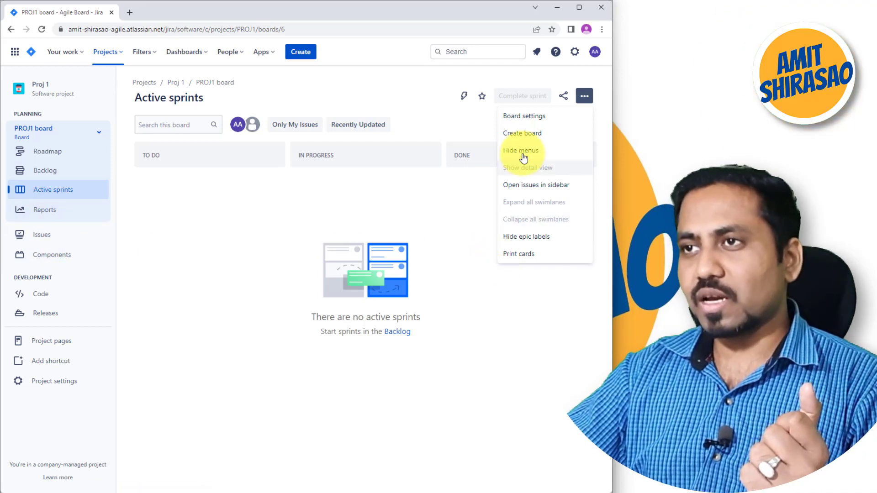
click(526, 120)
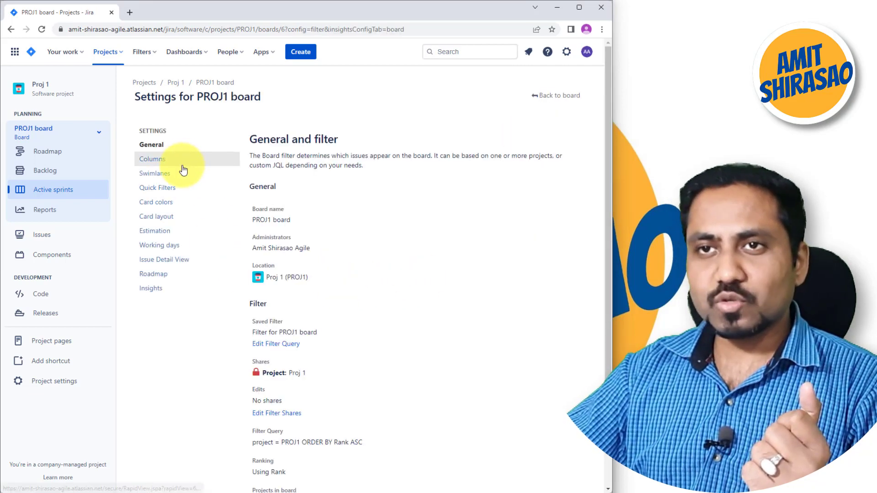
click(170, 177)
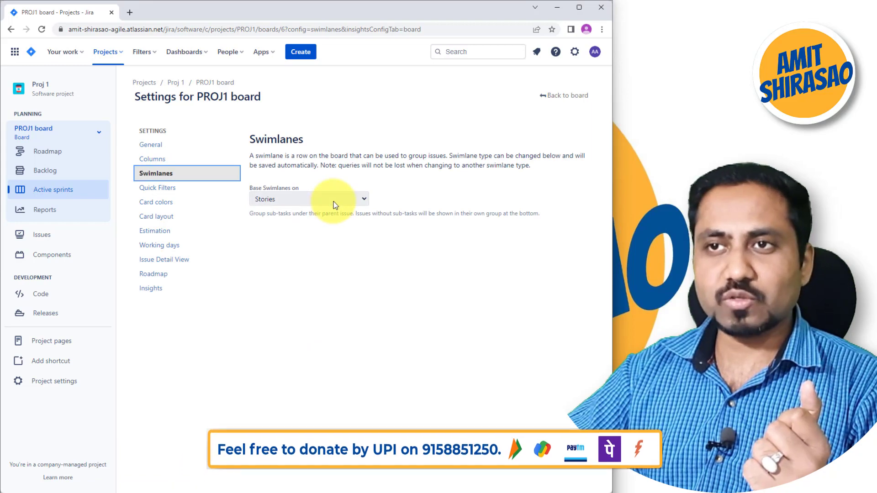
click(333, 200)
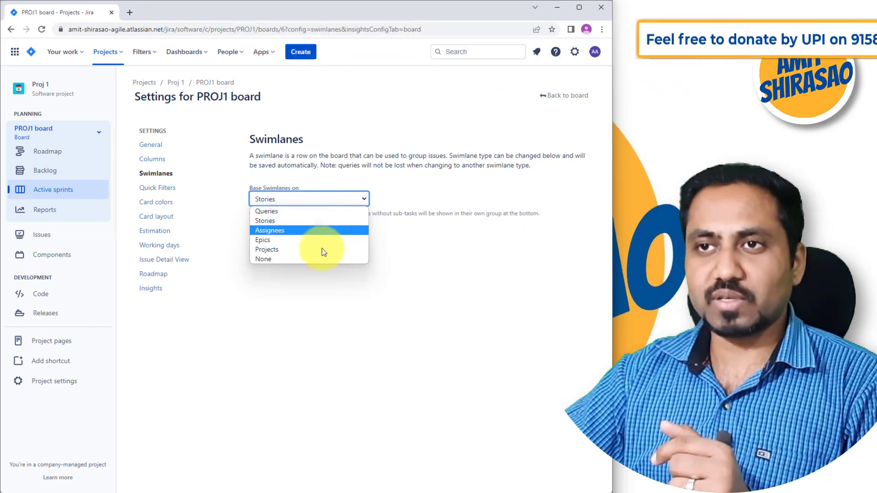
click(241, 299)
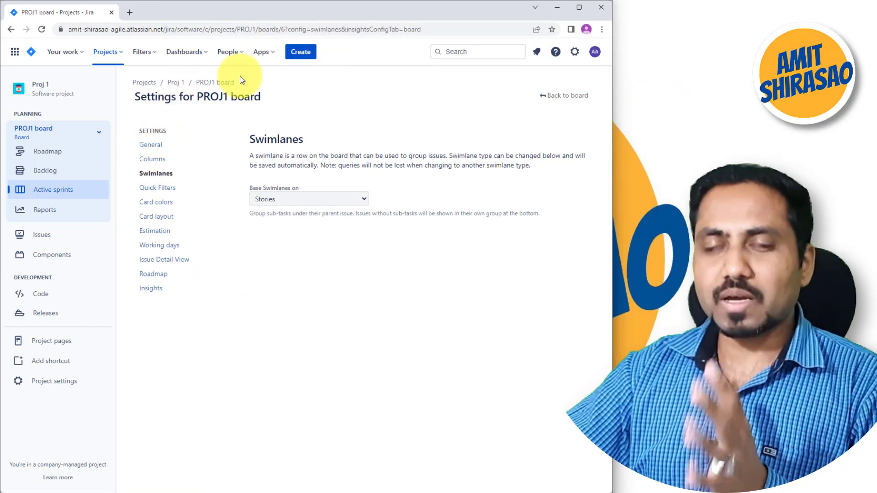
Start another project from the Scrum template and choose the team-managed type.
click(107, 52)
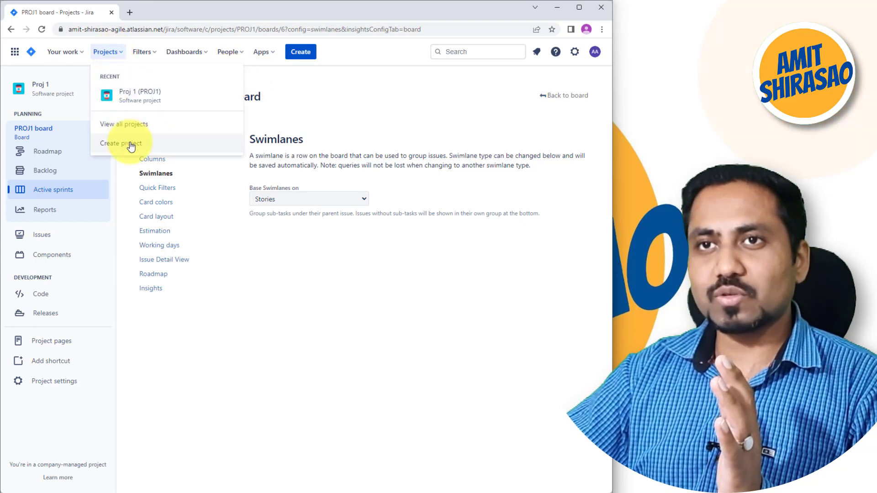
click(151, 142)
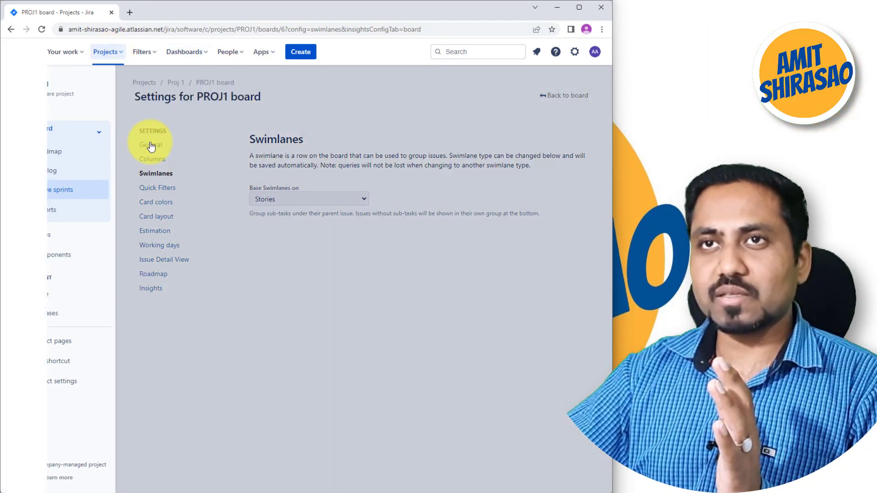
click(322, 231)
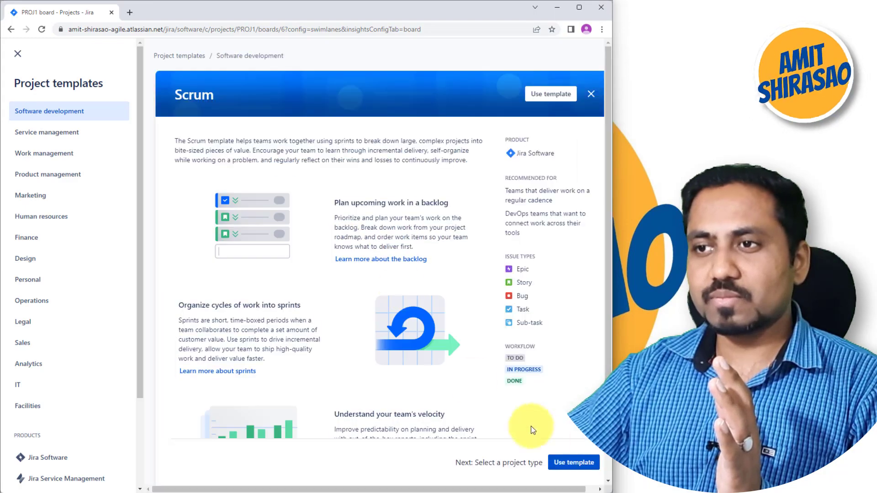
click(572, 463)
scroll(238, 399, down, 5)
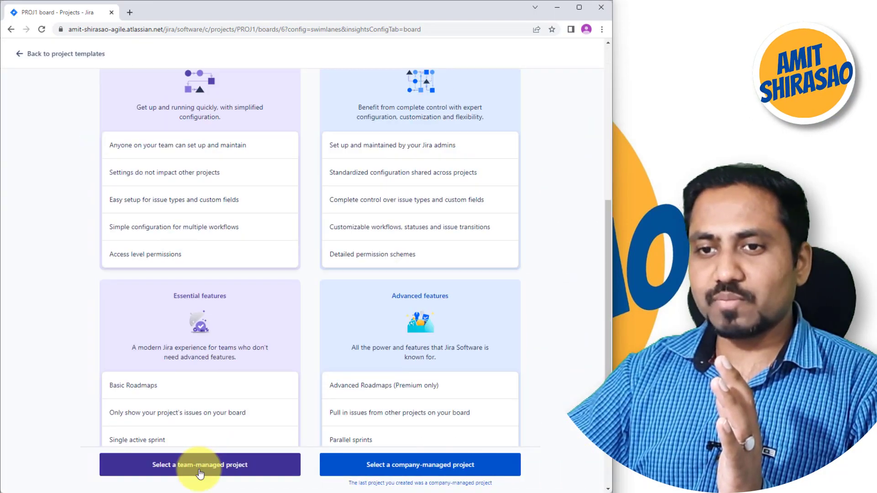
click(196, 475)
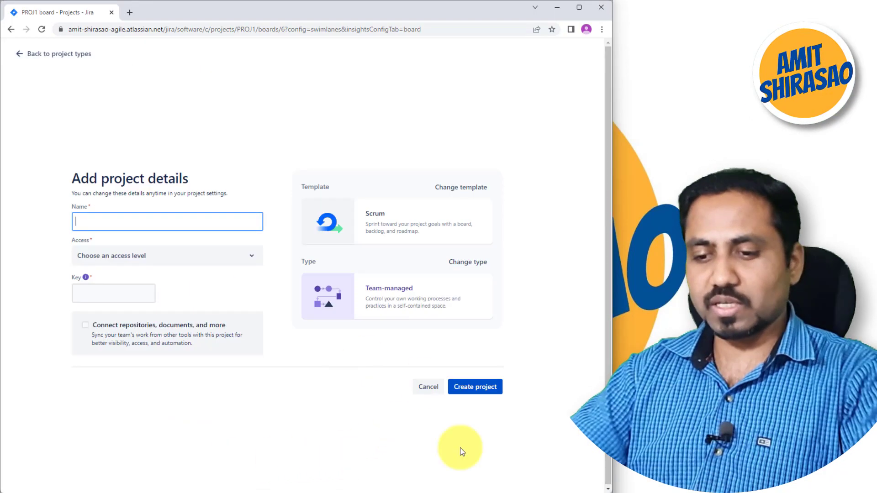
Name the team-managed project Proj2 and set its key to PROJ2.
text(Pr)
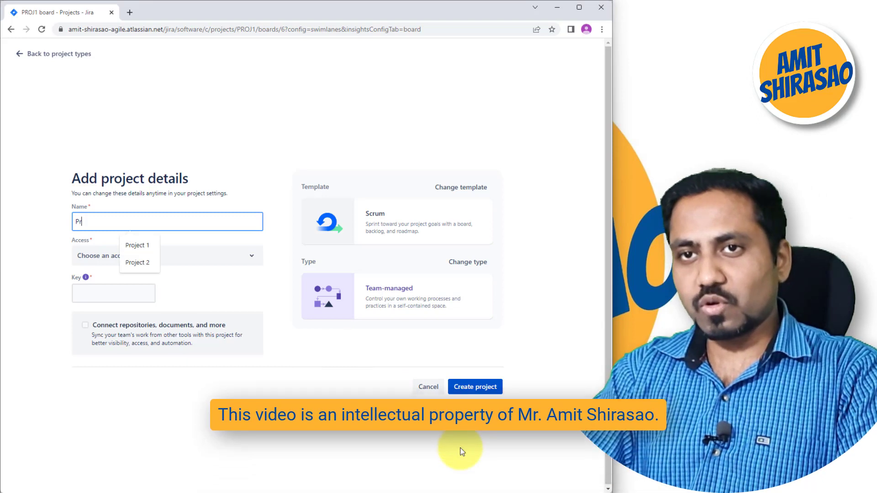
text(oj2)
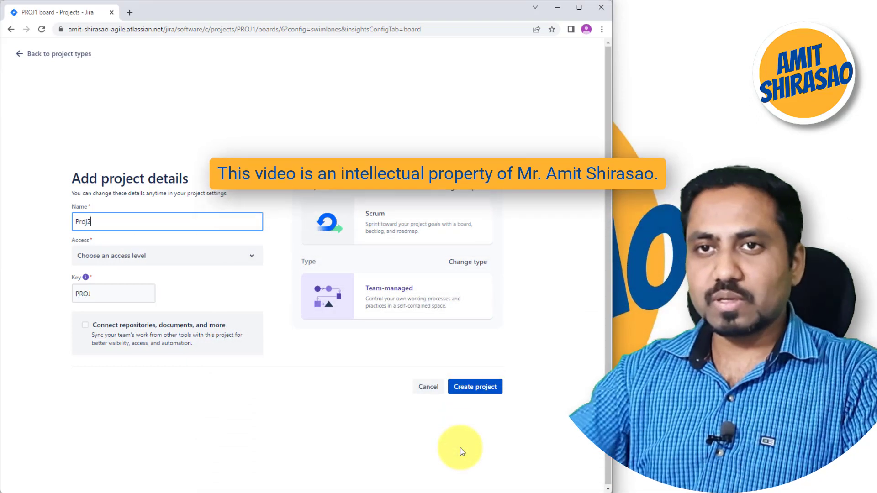
click(113, 293)
key(BackSpace)
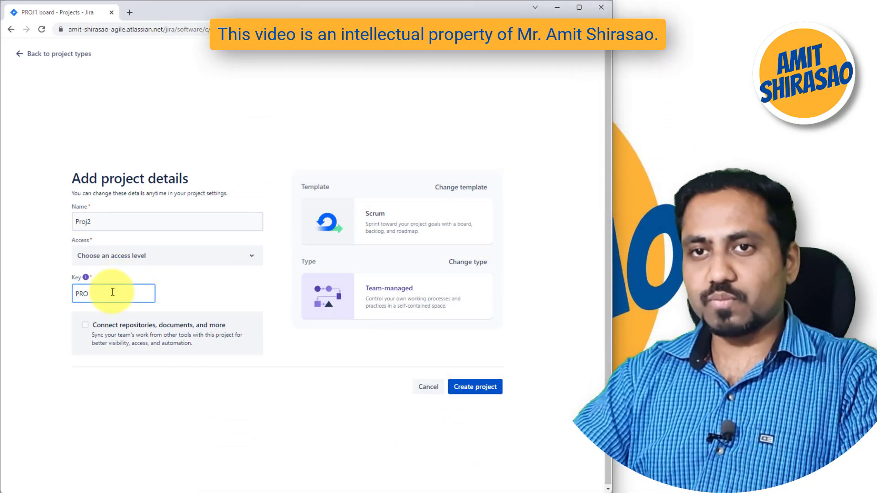
key(BackSpace)
key(BackSpace)
text(ROJ2)
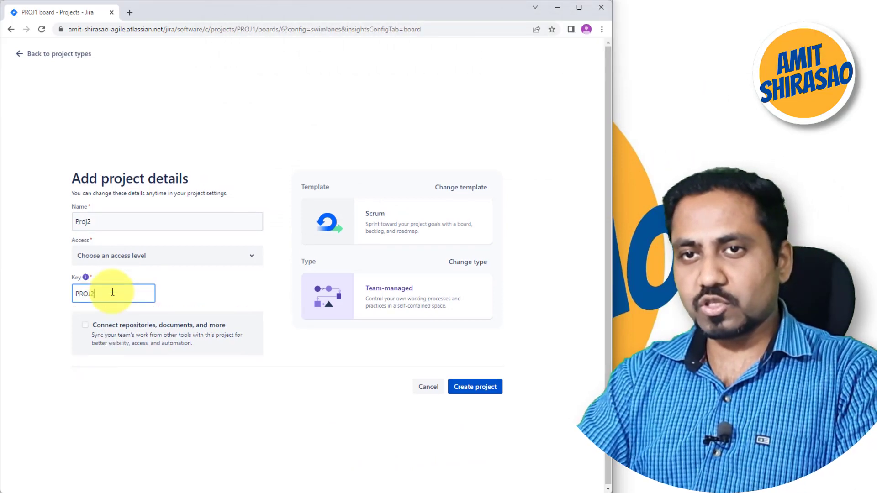
Set the project's access level to Private and create the project.
click(464, 393)
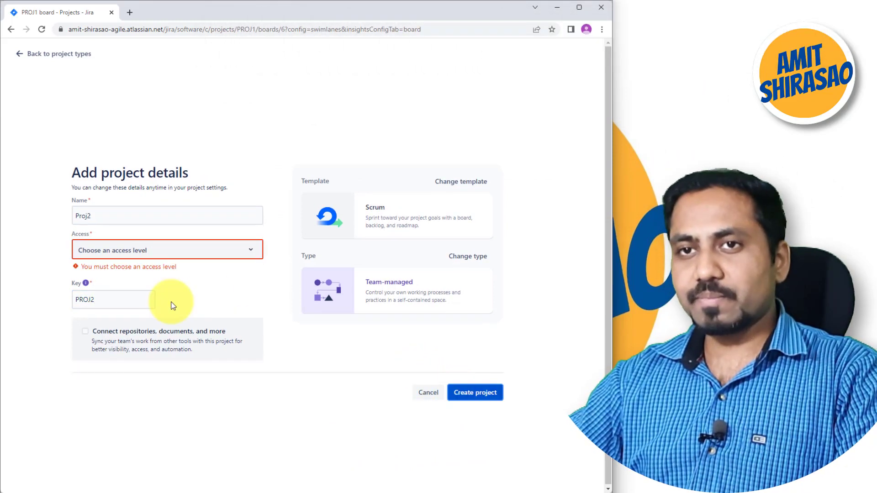
click(182, 249)
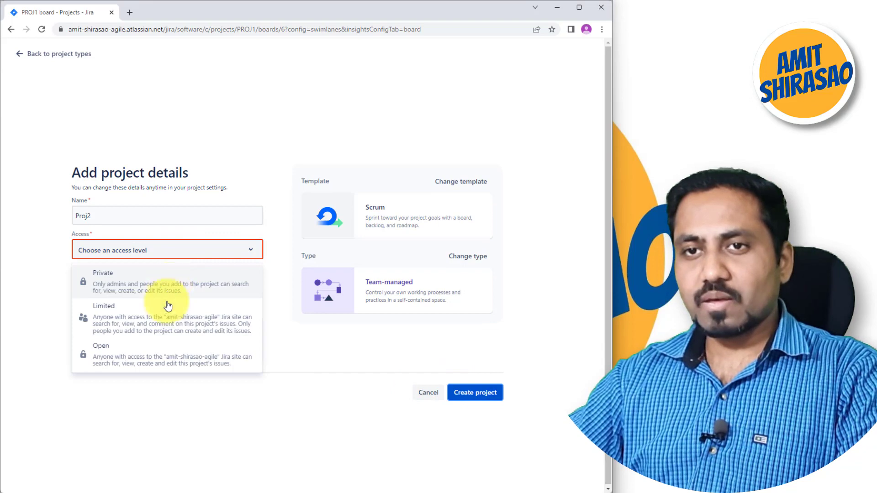
click(168, 283)
click(473, 391)
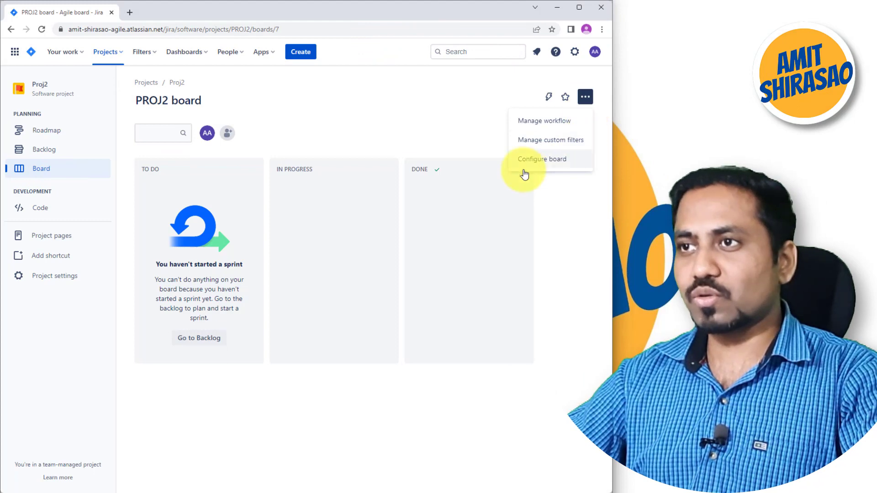
Open the PROJ2 board's configuration and examine its card cover images, roadmap and insights settings.
click(541, 160)
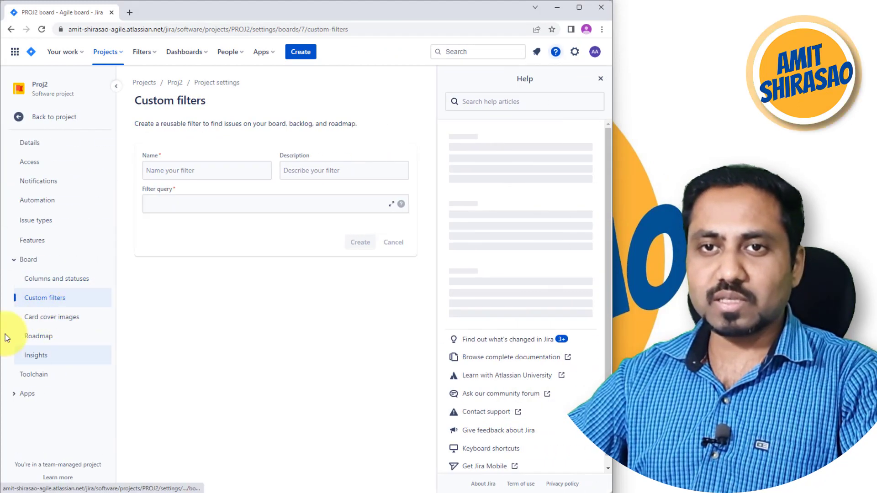
click(53, 318)
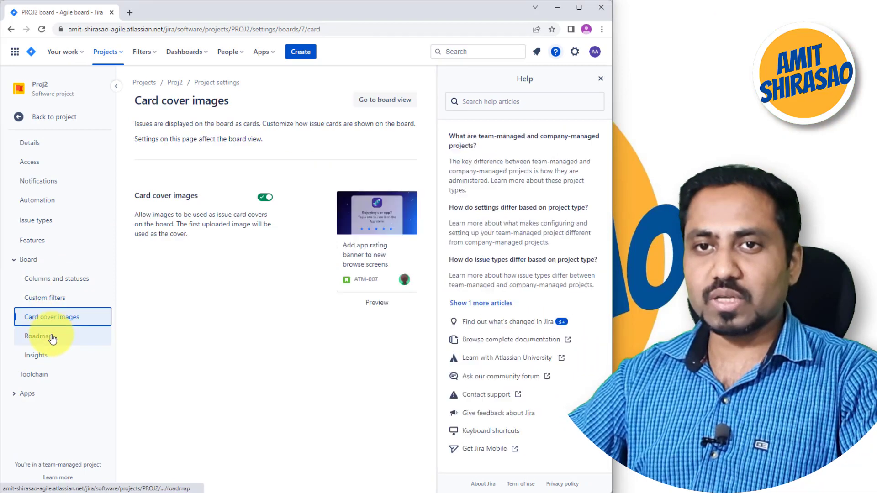
click(53, 336)
click(107, 359)
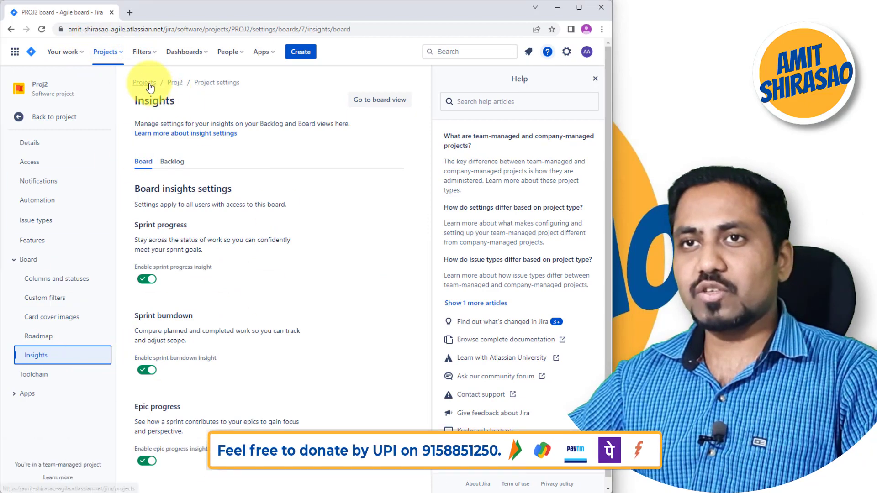
Return to the list of all projects and open Proj 1 and Proj2 in separate browser tabs.
click(144, 82)
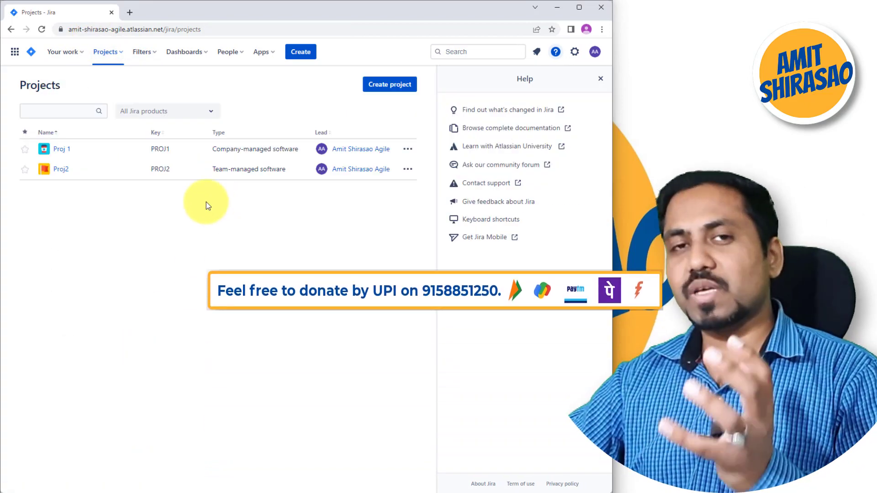
ctrl+click(61, 149)
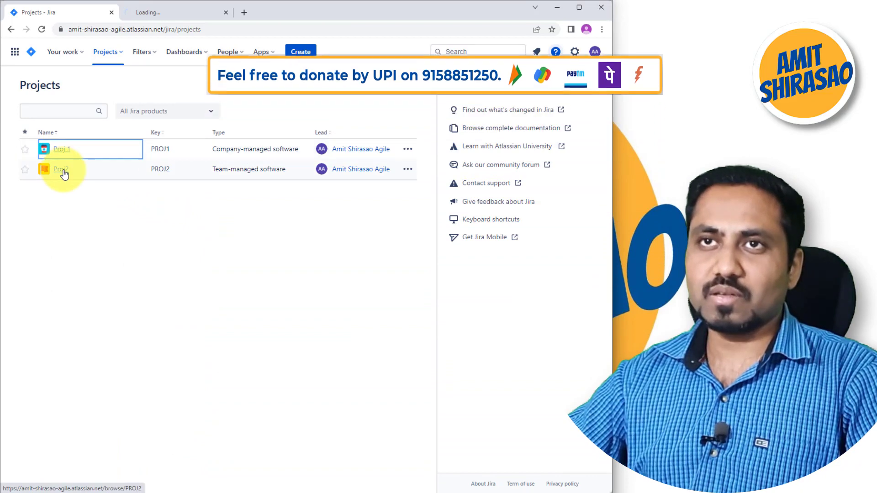
ctrl+click(61, 170)
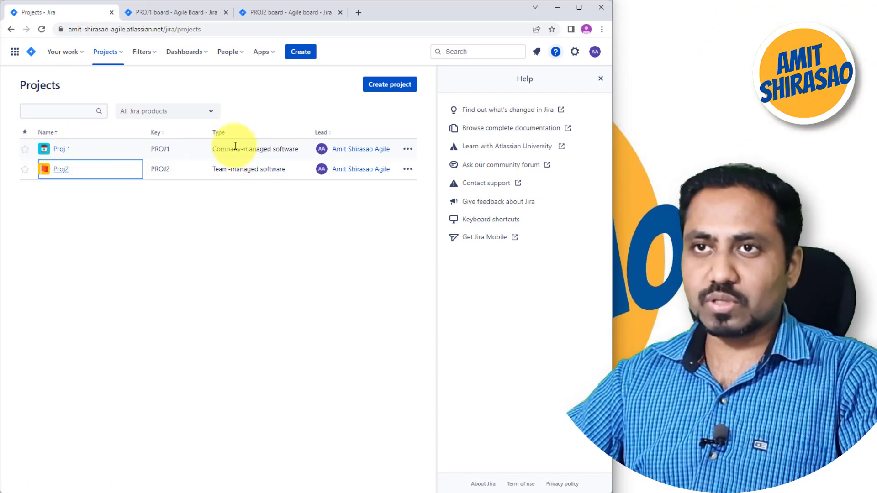
Switch to the PROJ1 board's browser tab and open its backlog.
click(179, 9)
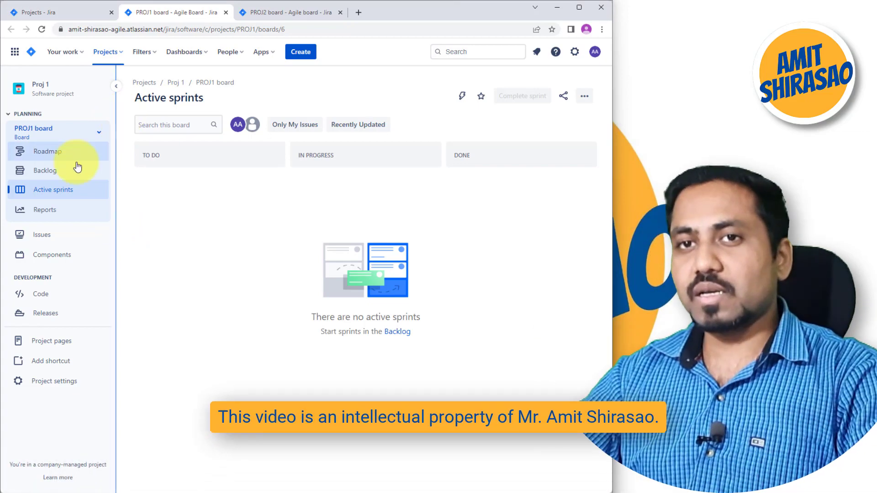
click(43, 170)
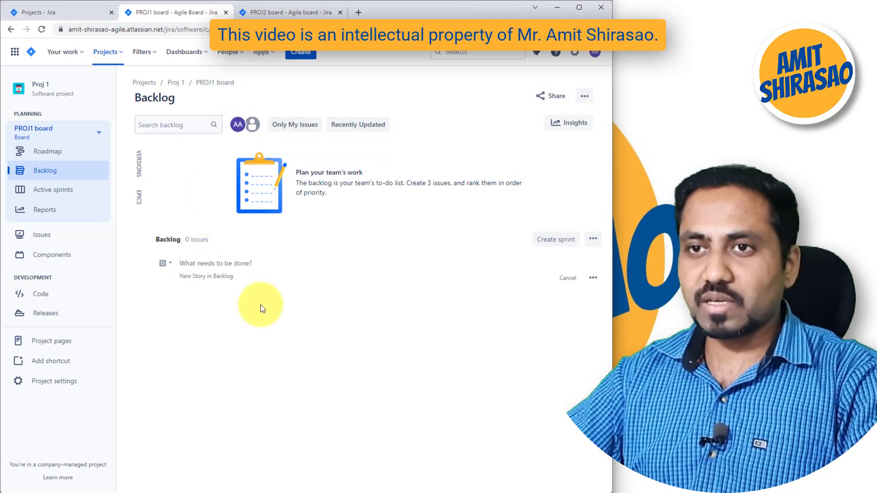
text(E1)
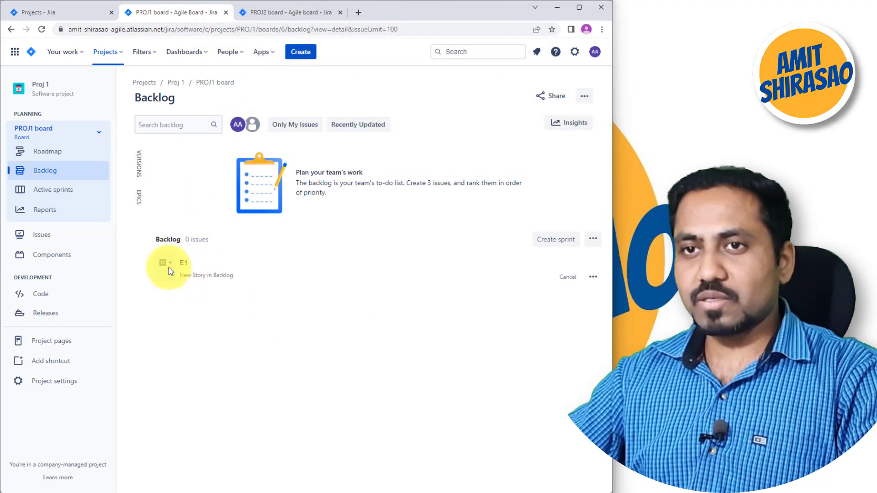
click(169, 267)
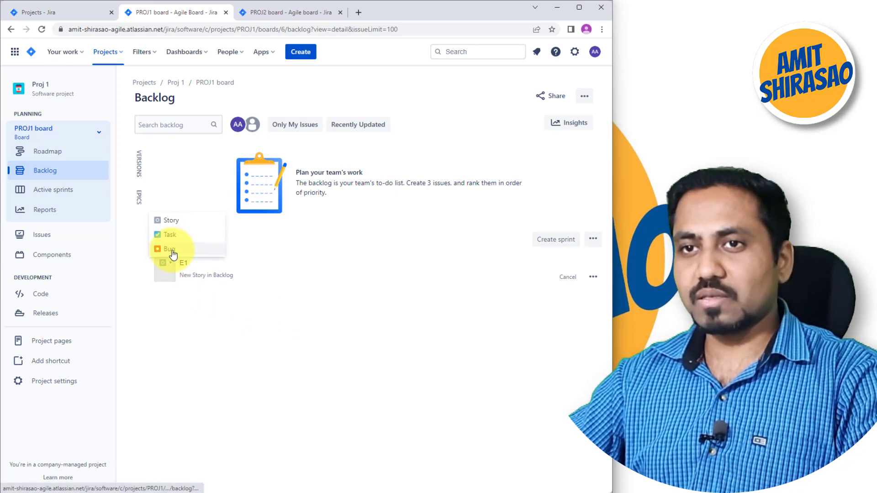
click(204, 281)
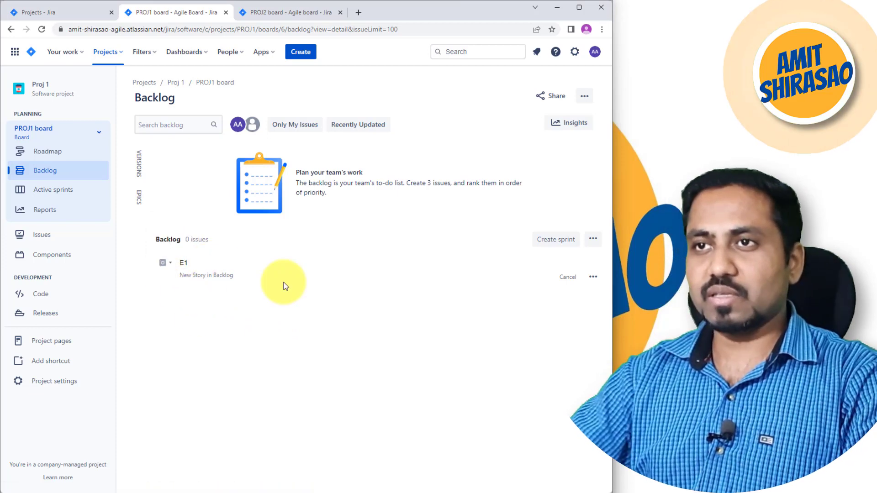
key(BackSpace)
key(BackSpace)
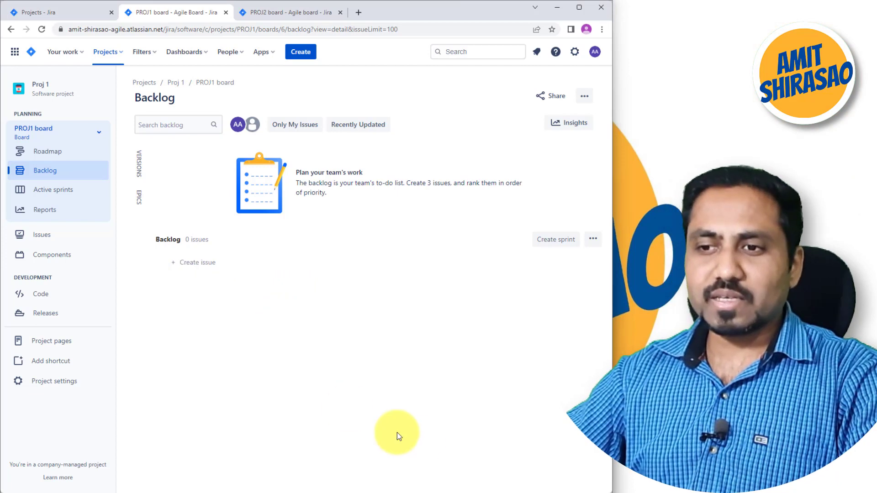
Switch to Notepad++ and examine how Backlog.txt nests the C, F and S items under E1 and E2.
click(433, 491)
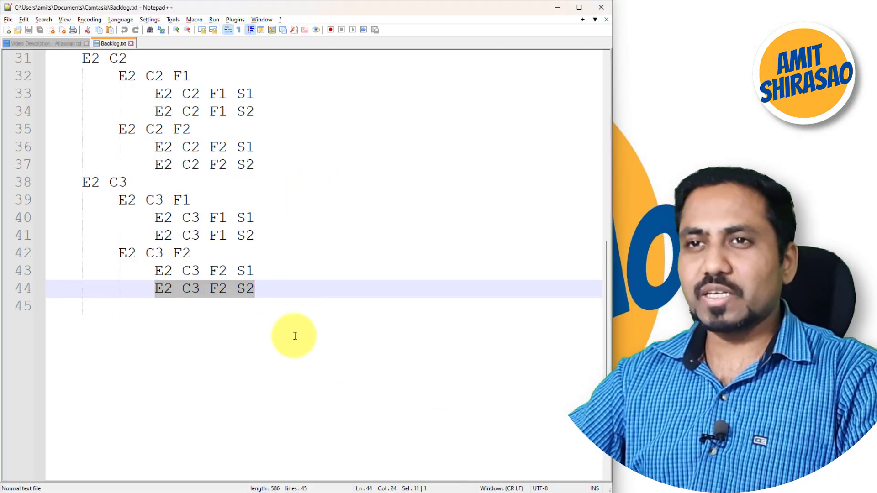
scroll(295, 336, up, 10)
double_click(73, 63)
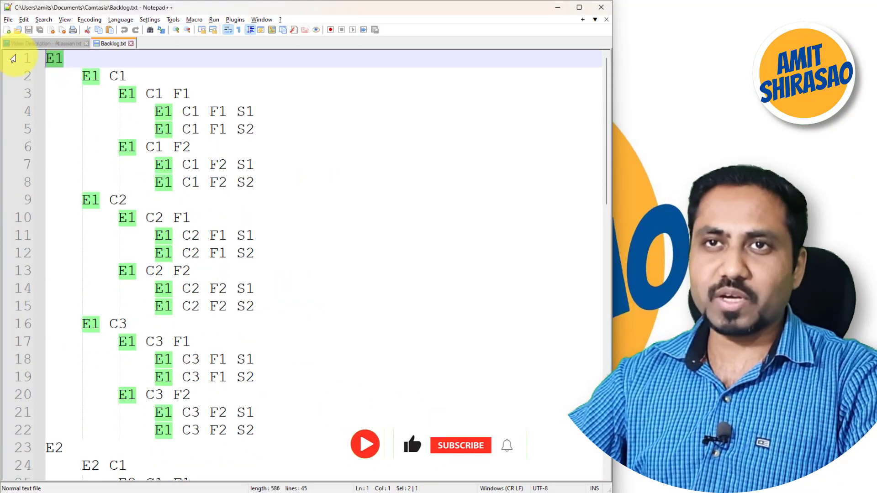
drag(110, 75, 123, 75)
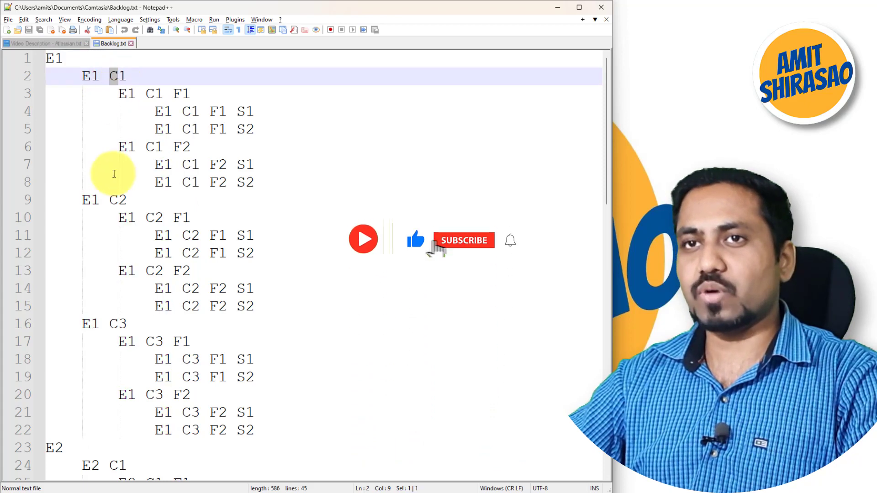
click(114, 200)
click(116, 323)
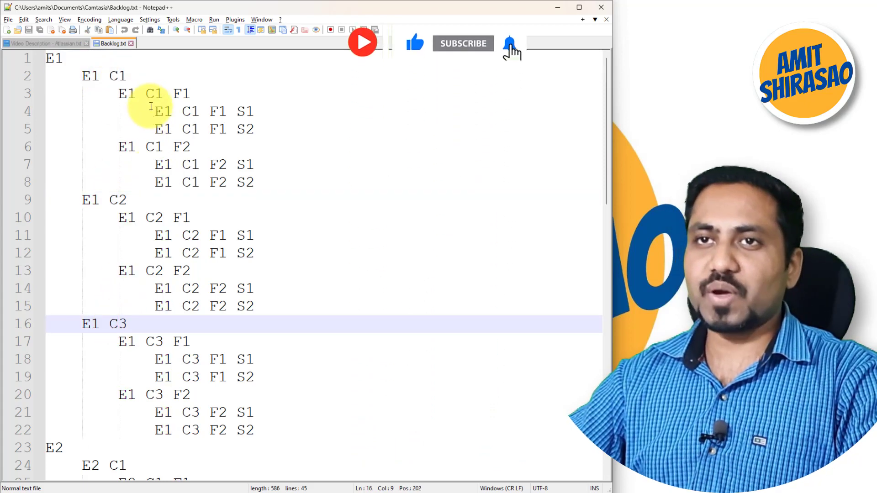
double_click(182, 93)
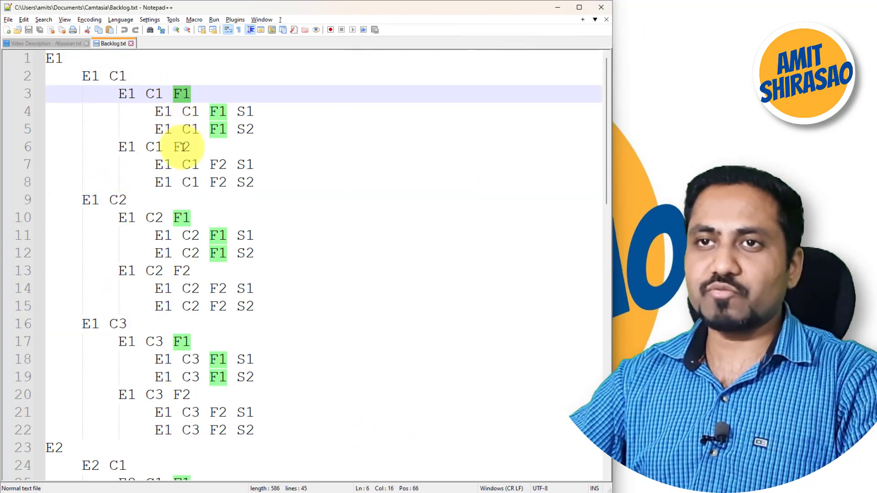
double_click(182, 146)
double_click(181, 95)
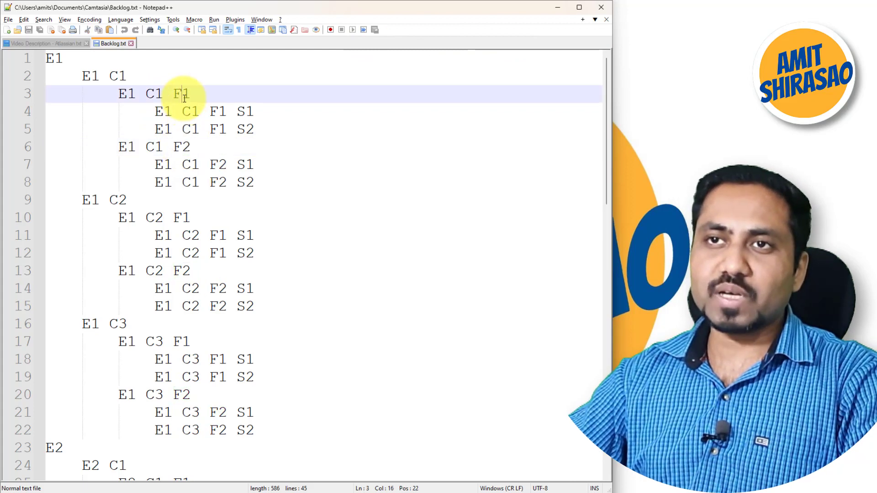
double_click(245, 111)
double_click(245, 129)
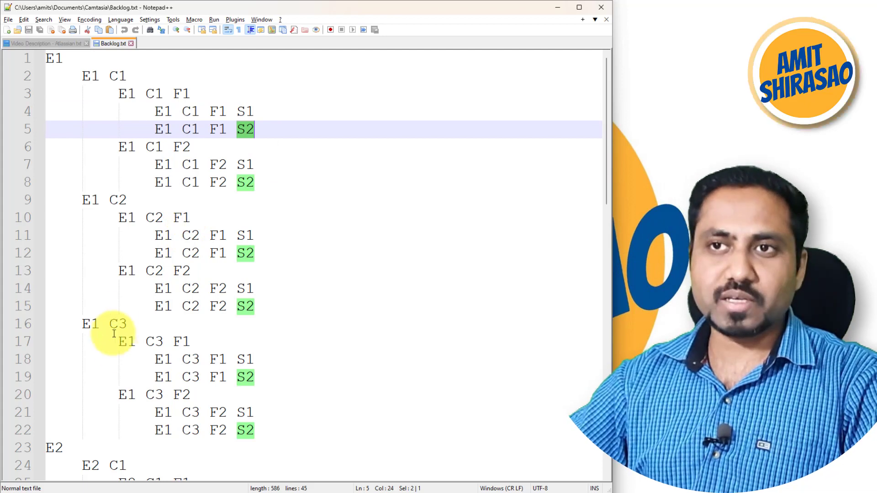
scroll(202, 380, down, 6)
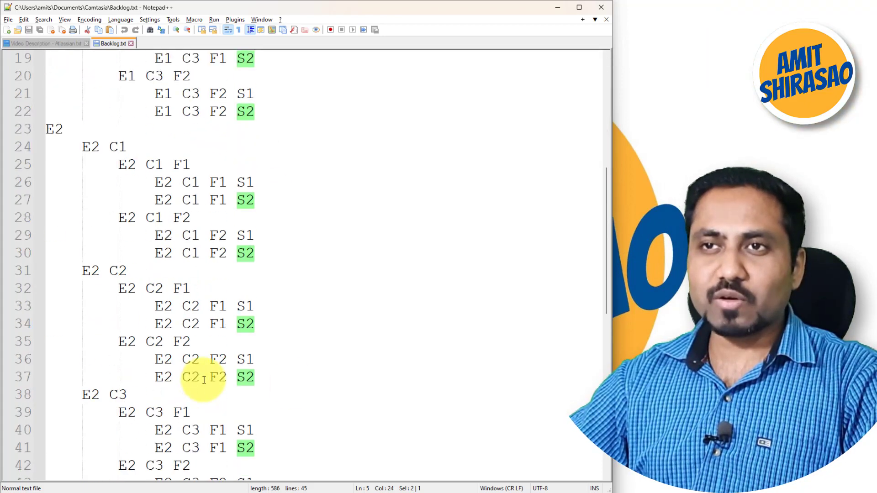
scroll(203, 380, up, 6)
Switch back to Jira, examine the issue types offered for a new Proj 1 issue, and leave without creating one.
key(alt+Tab)
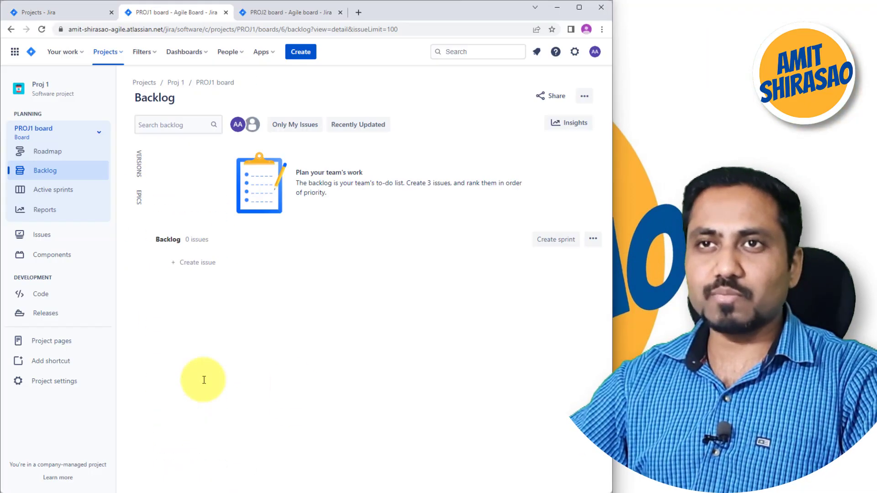
click(300, 53)
click(222, 179)
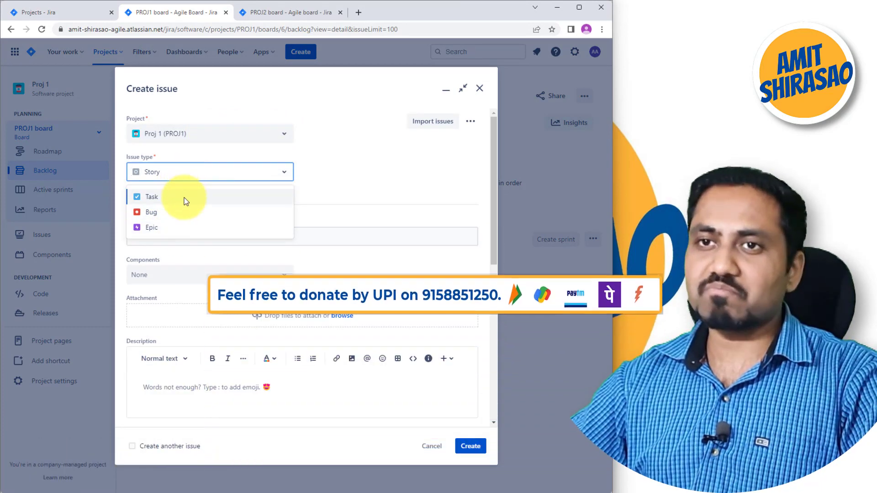
click(366, 196)
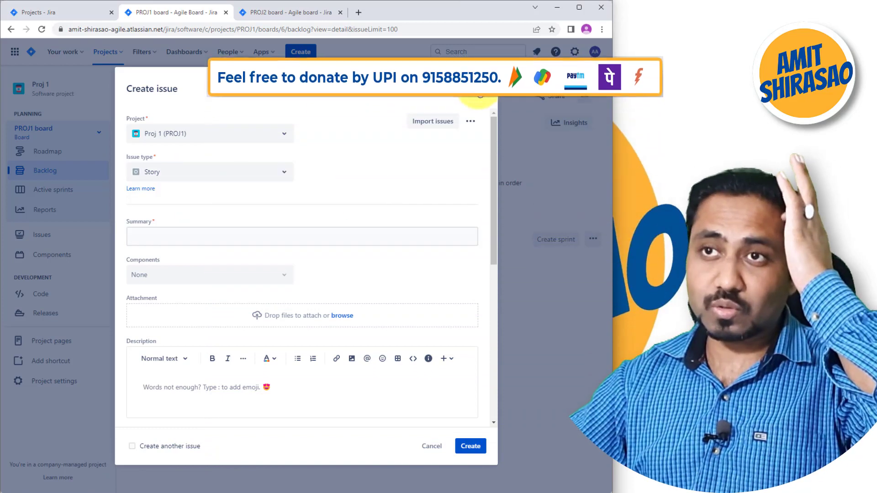
click(477, 91)
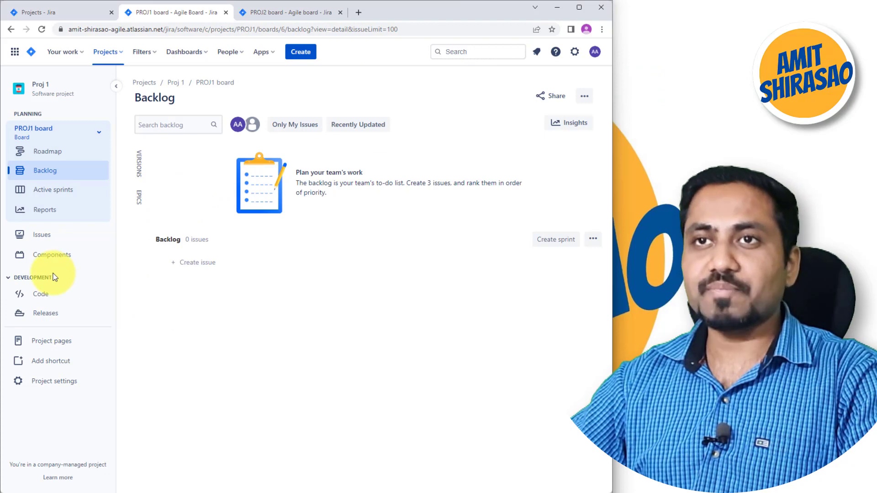
Examine the issue types in Proj 1's project settings, then return to the project's backlog.
click(54, 381)
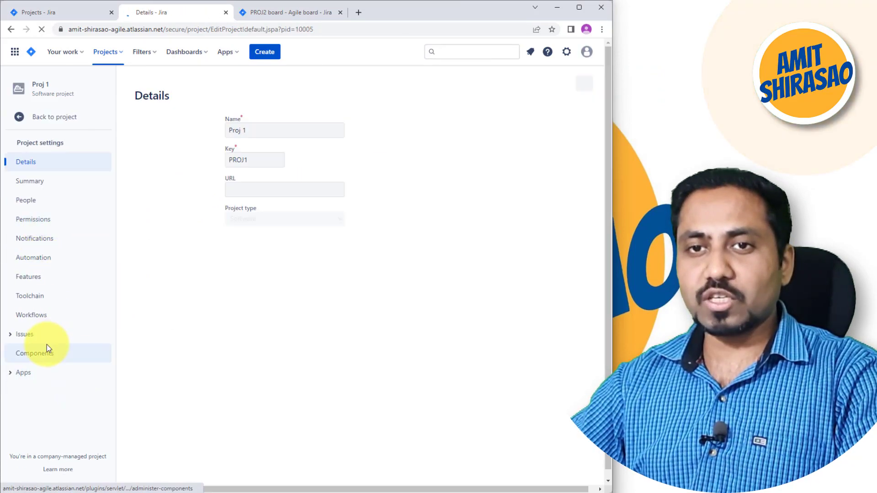
click(26, 334)
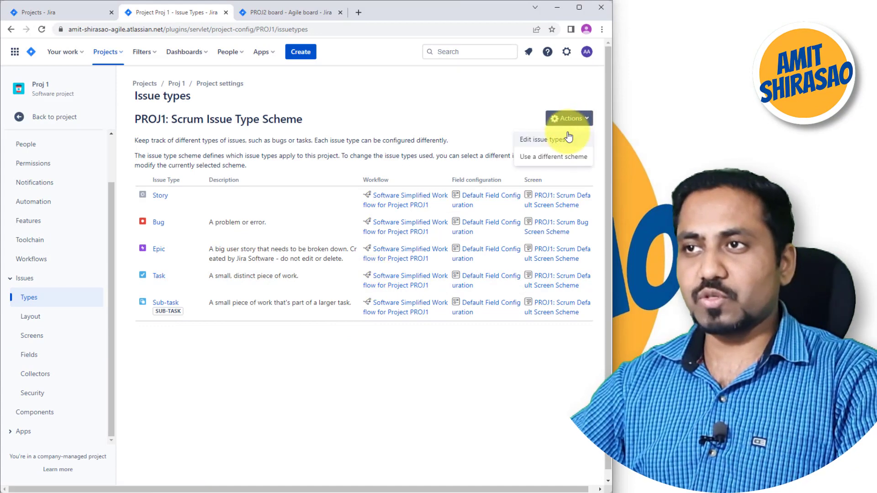
click(506, 109)
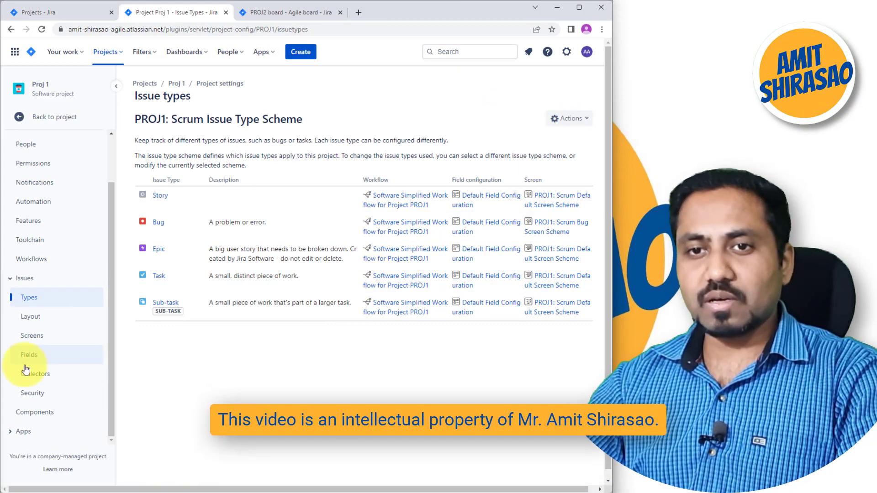
scroll(25, 375, down, 2)
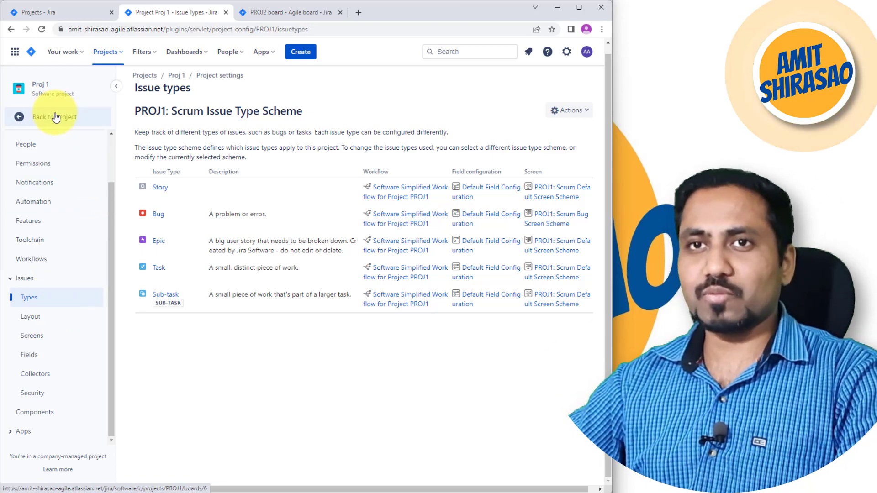
click(54, 117)
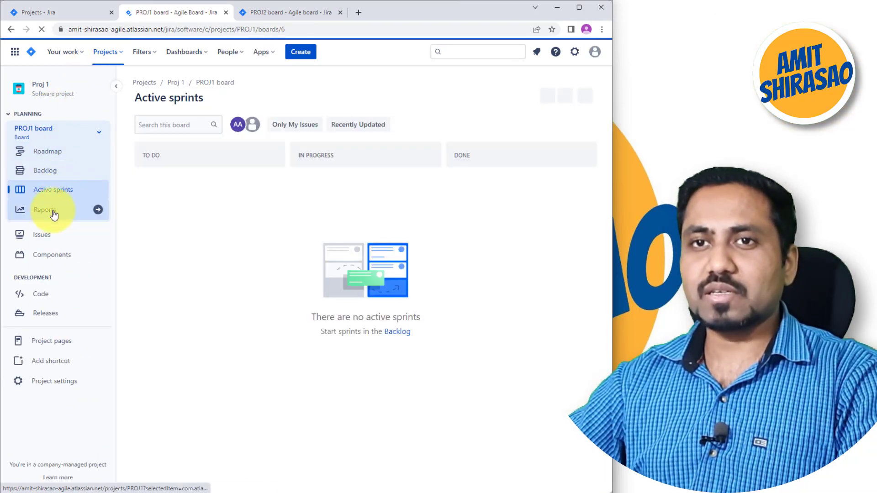
click(48, 173)
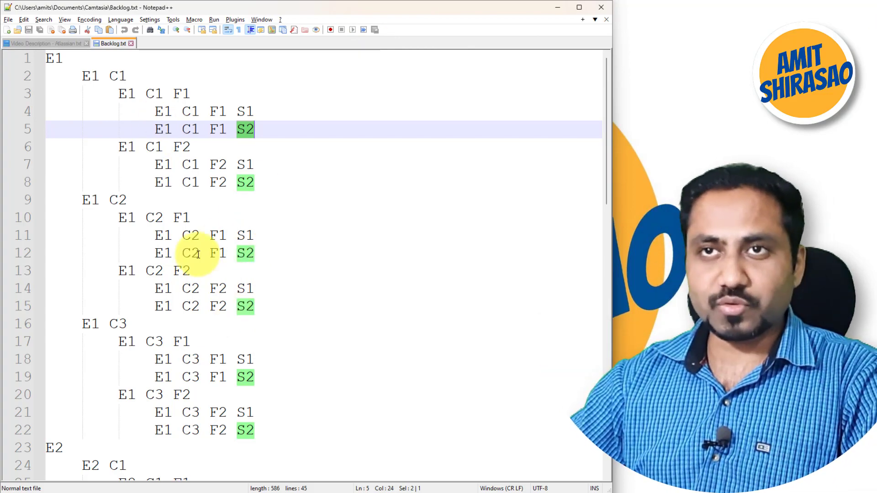
Review the E1 and E2 branches of the backlog outline in Notepad++.
double_click(54, 58)
scroll(151, 274, down, 6)
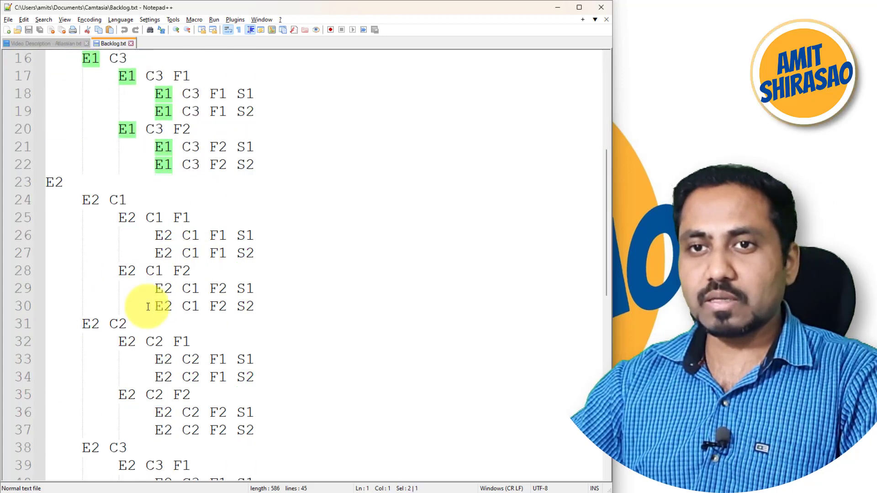
click(58, 125)
key(shift+Home)
scroll(264, 304, down, 4)
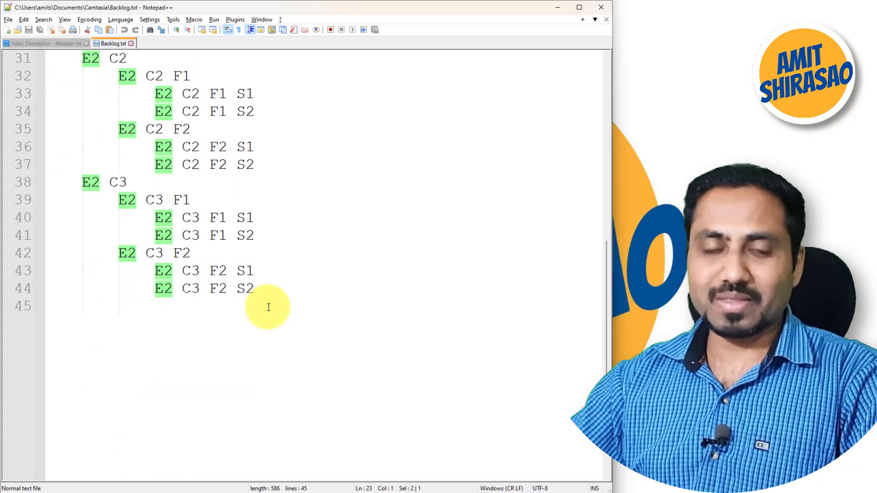
Return to Jira and start a new Story issue in Proj 1 with the summary S1.
key(alt+Tab)
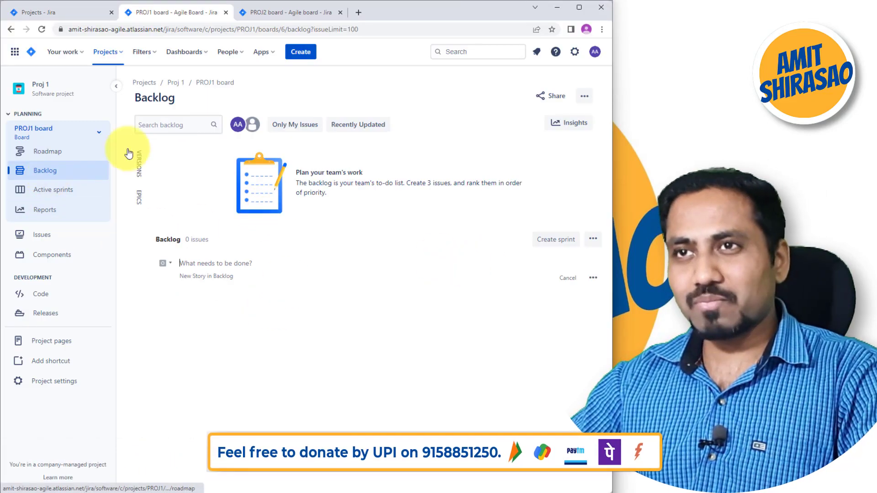
click(300, 51)
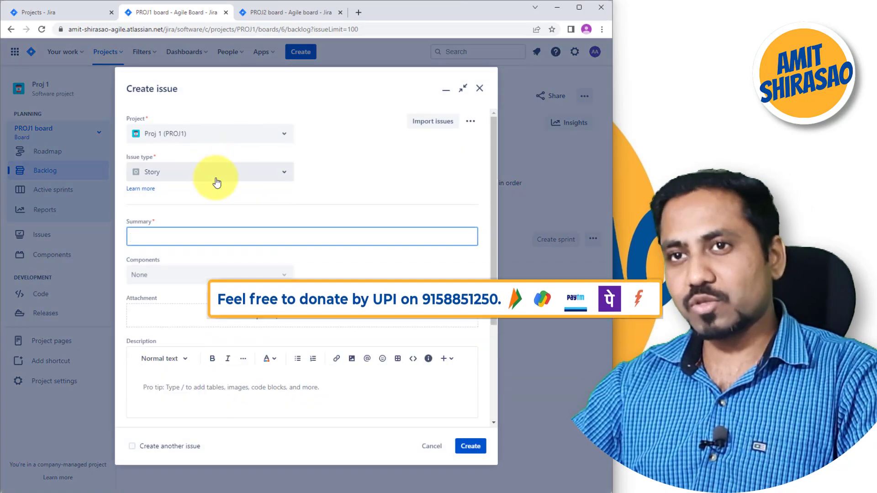
text(S1)
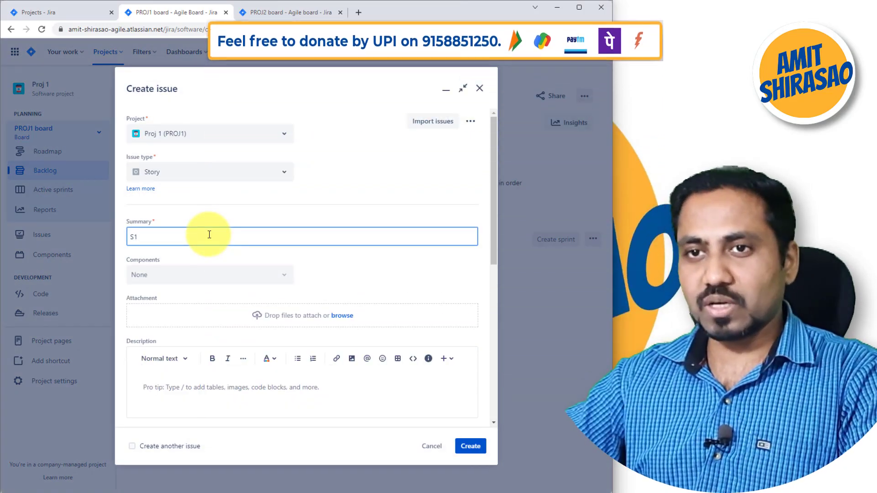
Examine the new story's available fields, including linked issues, fix versions, priority, labels, epic link and sprint.
scroll(207, 261, down, 4)
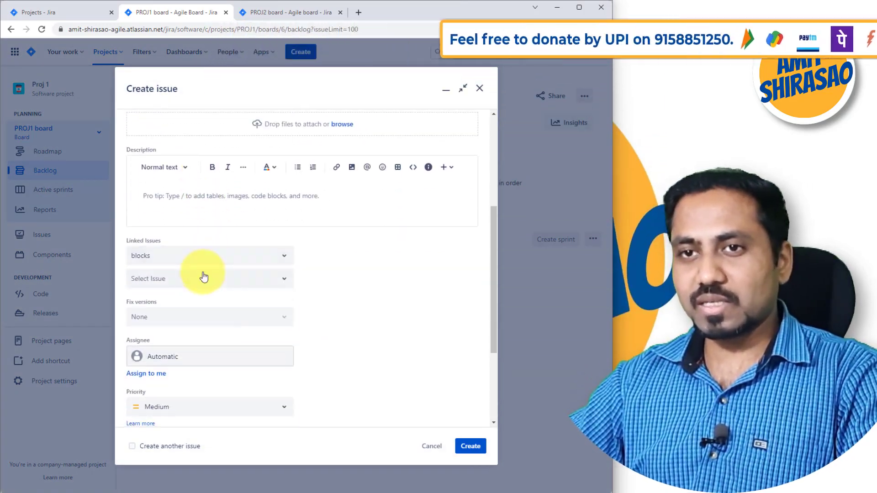
scroll(235, 391, down, 3)
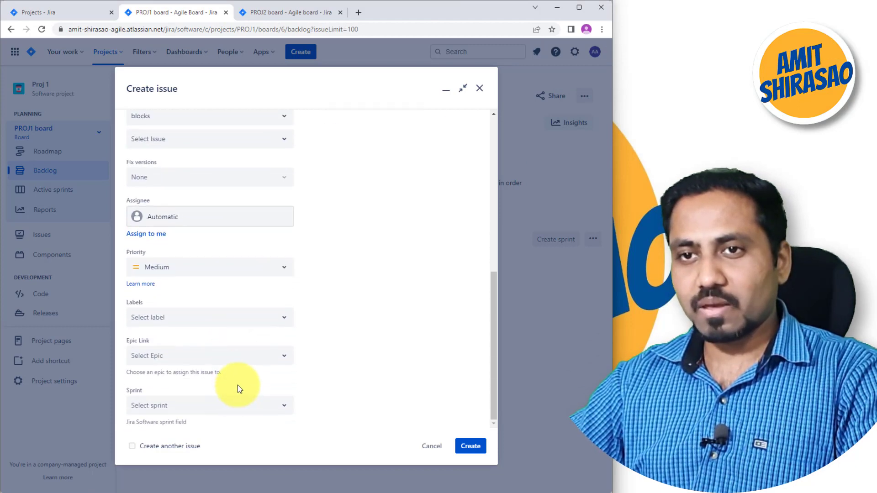
scroll(287, 404, up, 5)
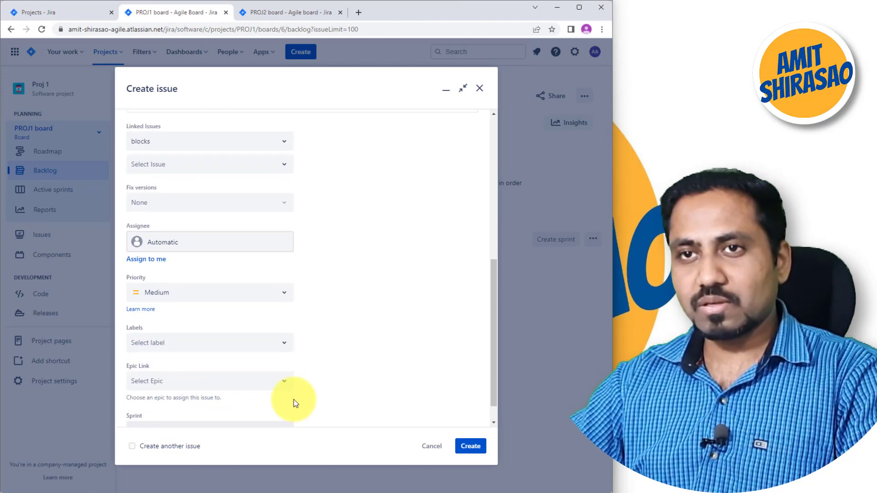
scroll(294, 402, up, 2)
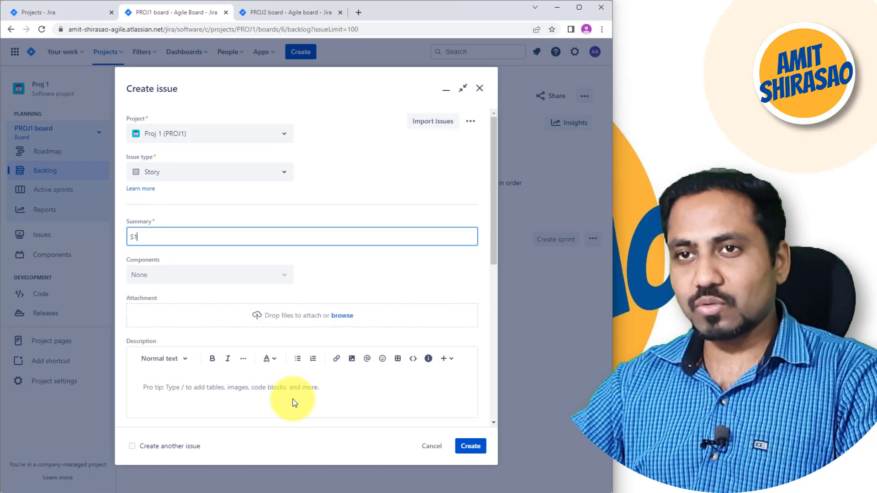
scroll(323, 294, down, 8)
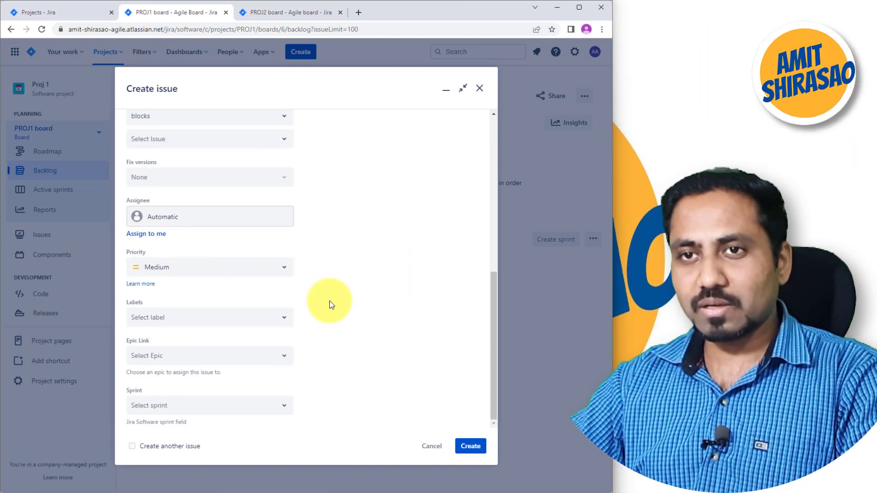
scroll(331, 304, up, 8)
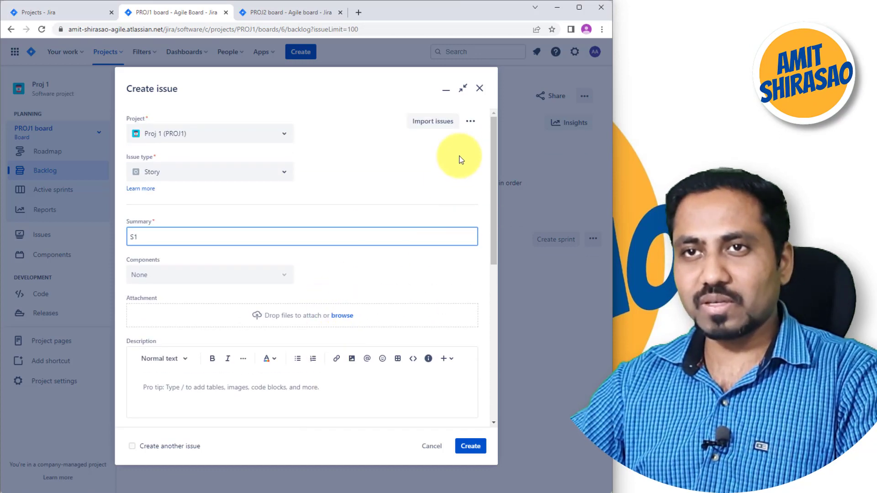
Discard the unsaved story and open the field configuration for the Story issue type in Proj 1's project settings.
click(479, 89)
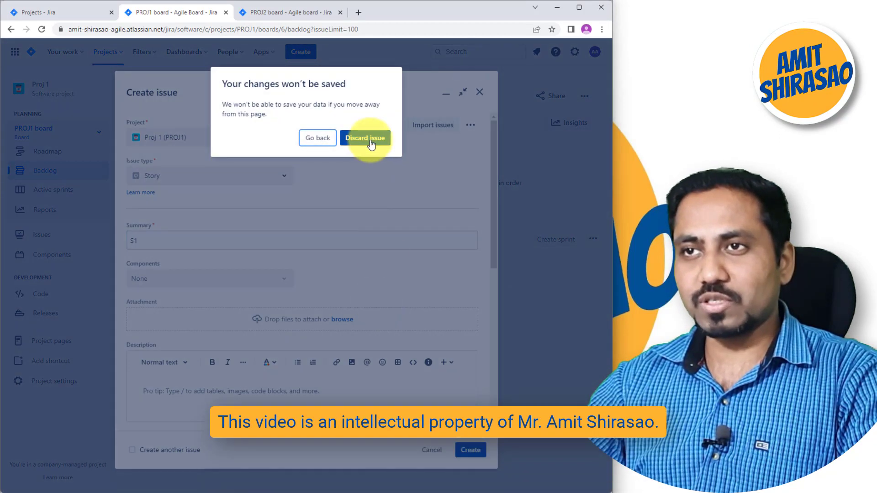
click(366, 137)
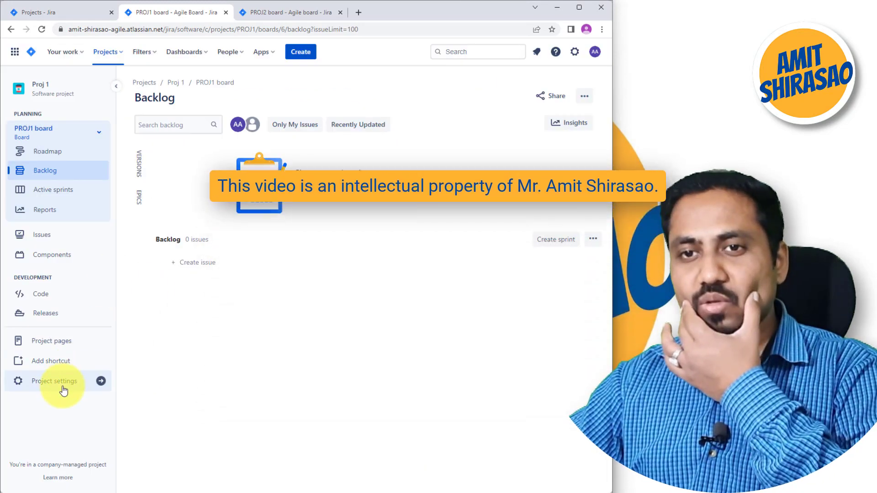
click(60, 385)
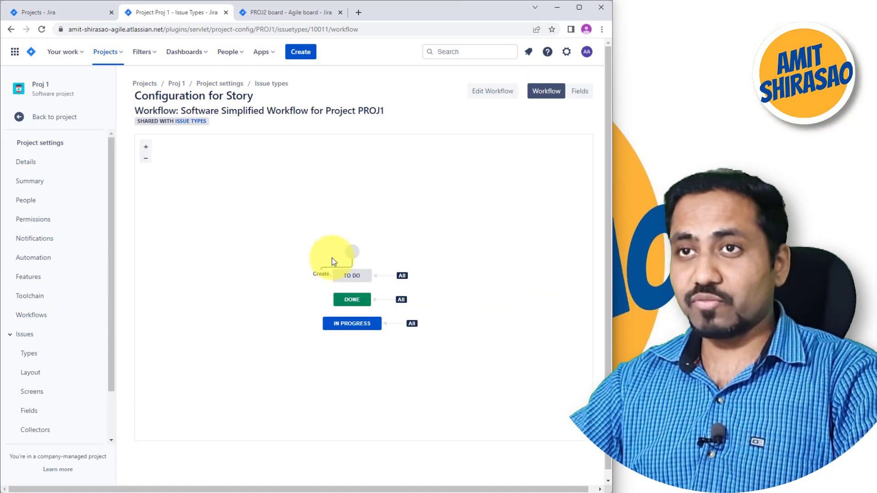
click(580, 91)
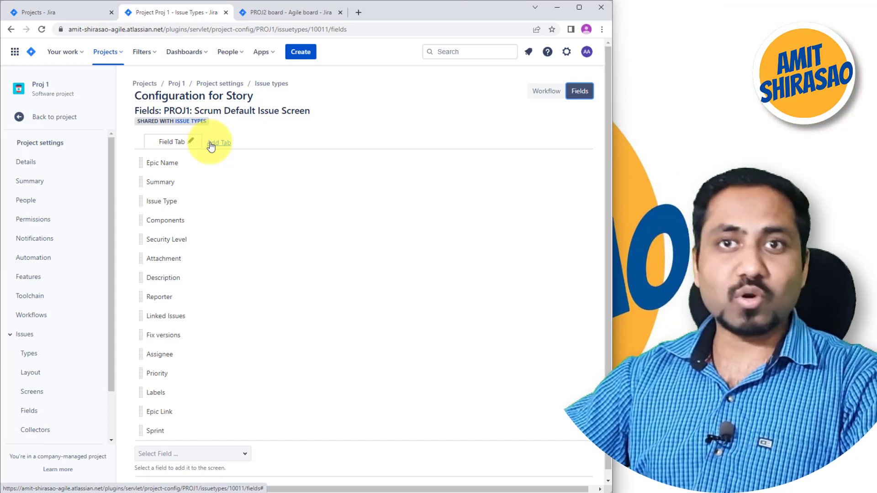
Add a tab named Estimation to the Story issue screen.
click(215, 143)
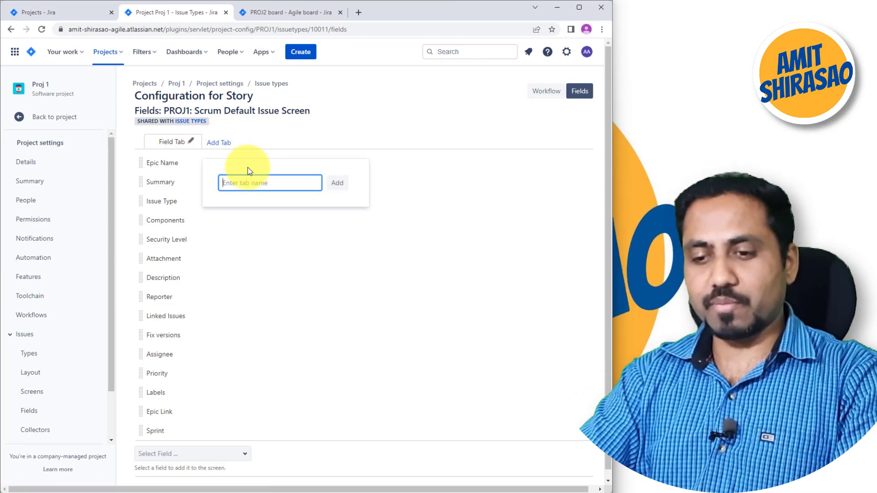
text(Estim)
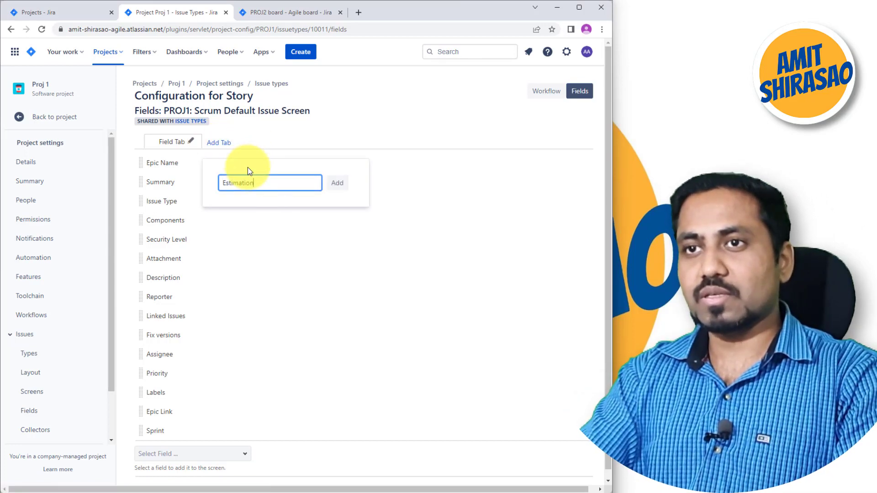
text(ation)
key(Return)
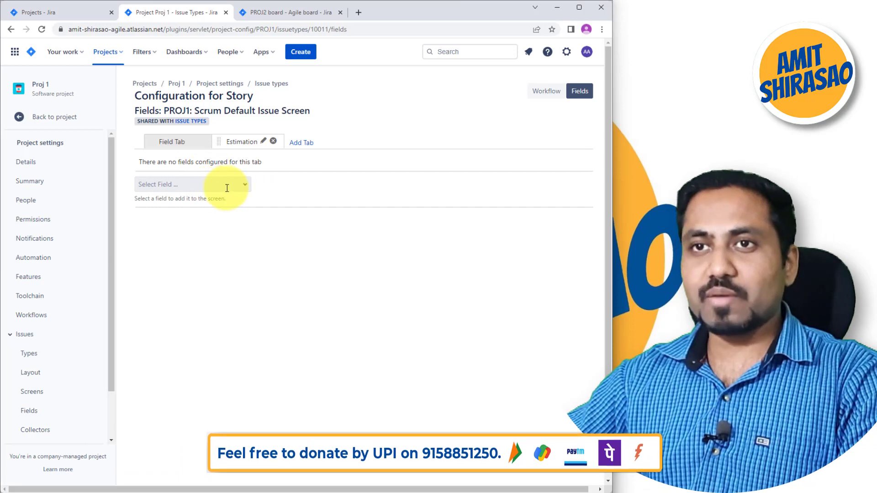
Add the Story Points field to the Estimation tab.
click(229, 184)
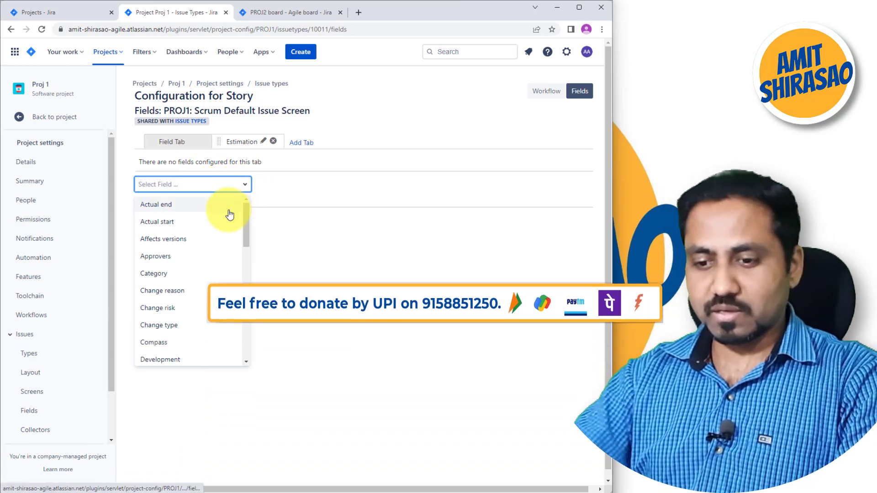
text(or)
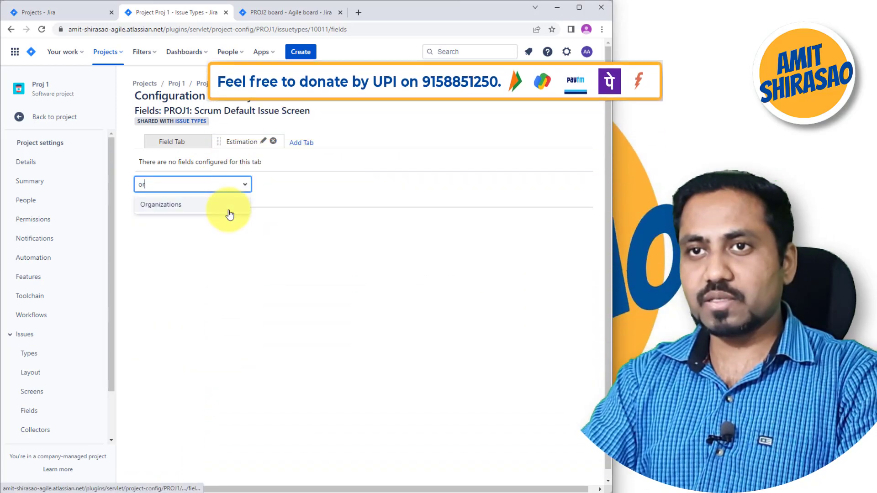
key(BackSpace)
key(BackSpace)
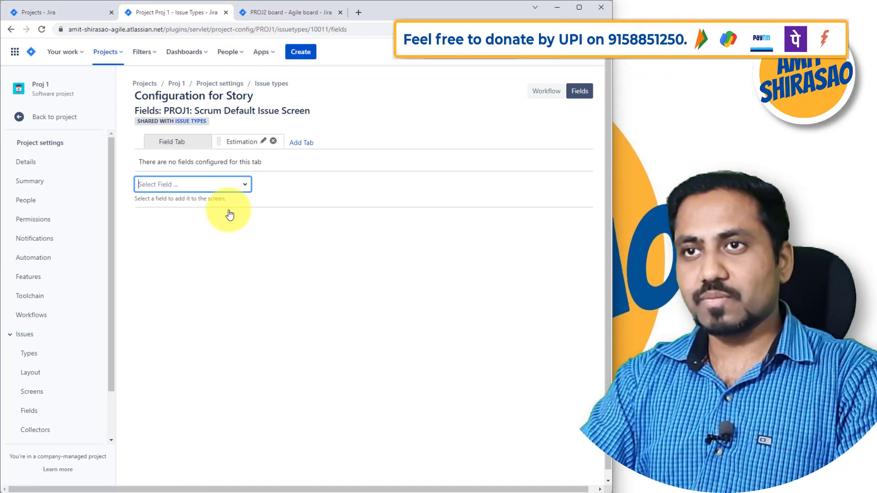
text(stor)
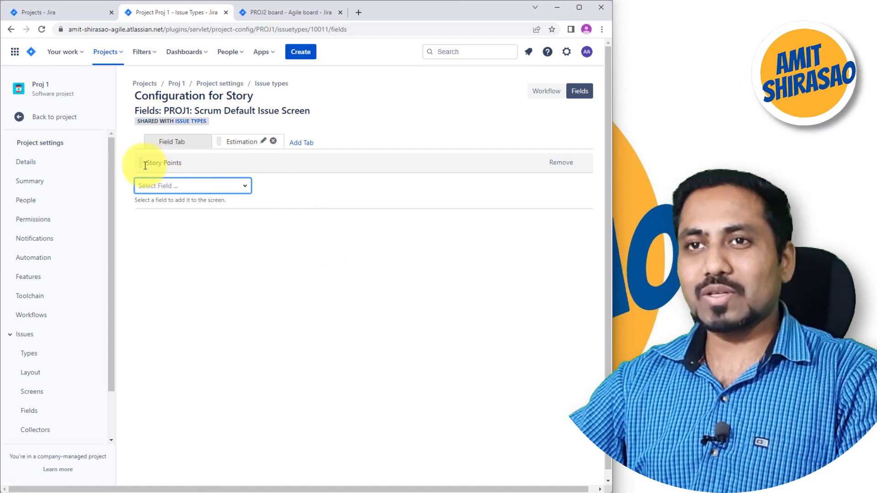
Move Story Points from the Estimation tab to Field Tab and place it directly below Summary.
drag(138, 163, 165, 146)
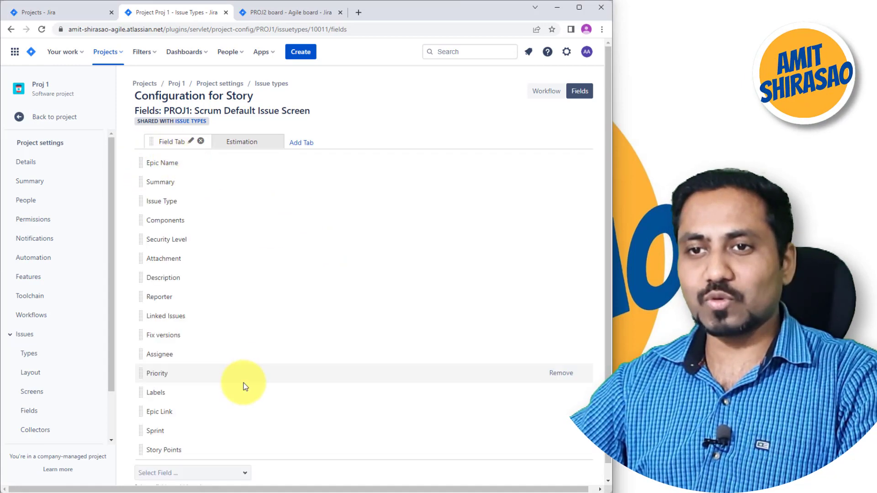
scroll(233, 397, down, 1)
drag(141, 435, 138, 184)
scroll(214, 251, up, 1)
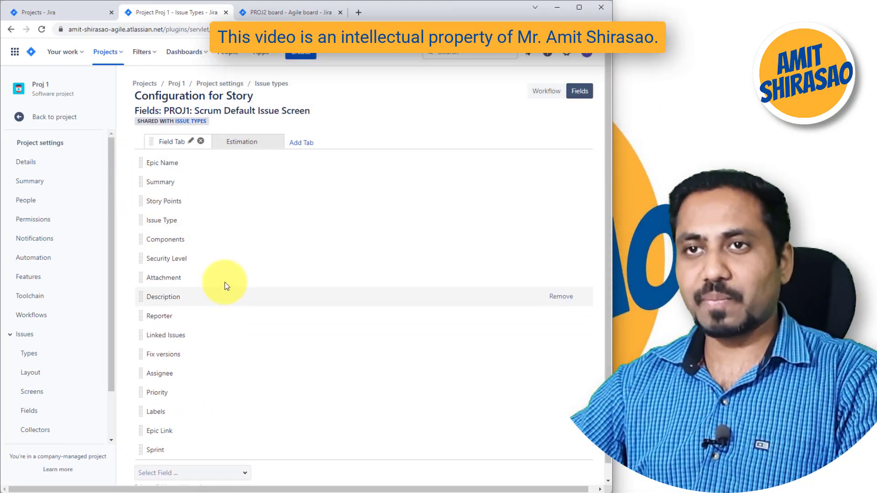
Delete the empty Estimation tab from the Story issue screen.
click(271, 147)
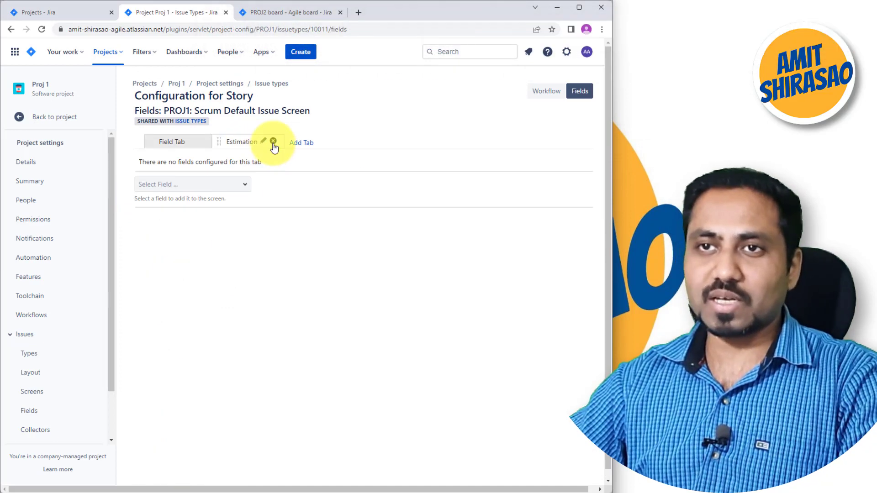
click(273, 141)
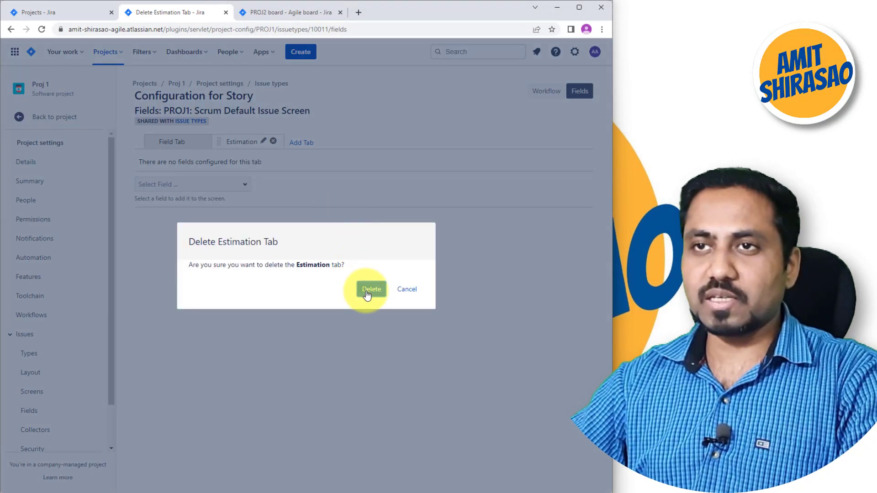
click(370, 289)
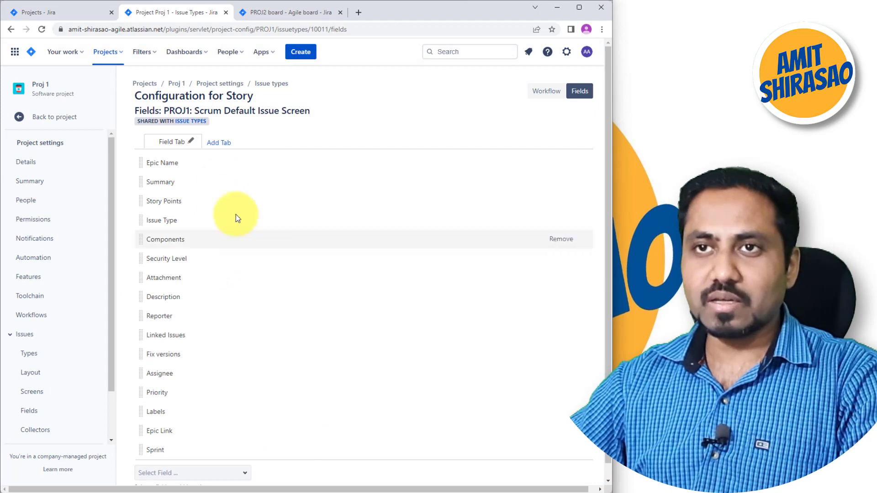
scroll(502, 255, down, 1)
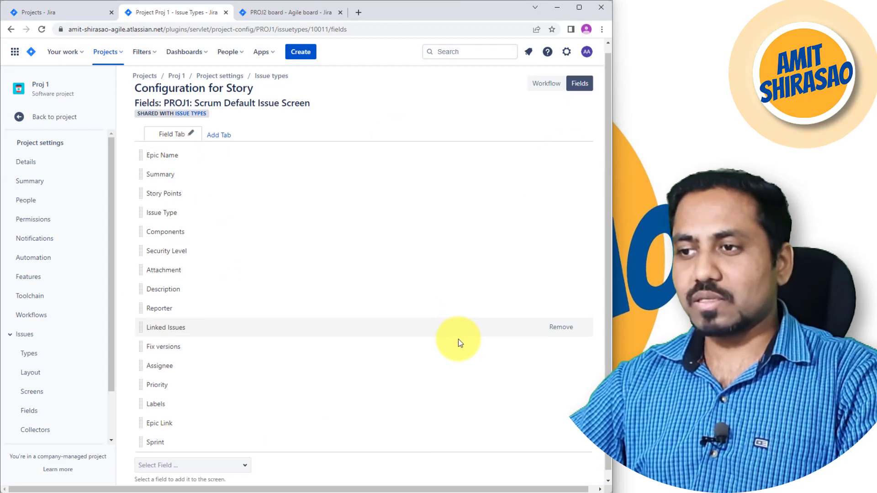
scroll(269, 138, up, 1)
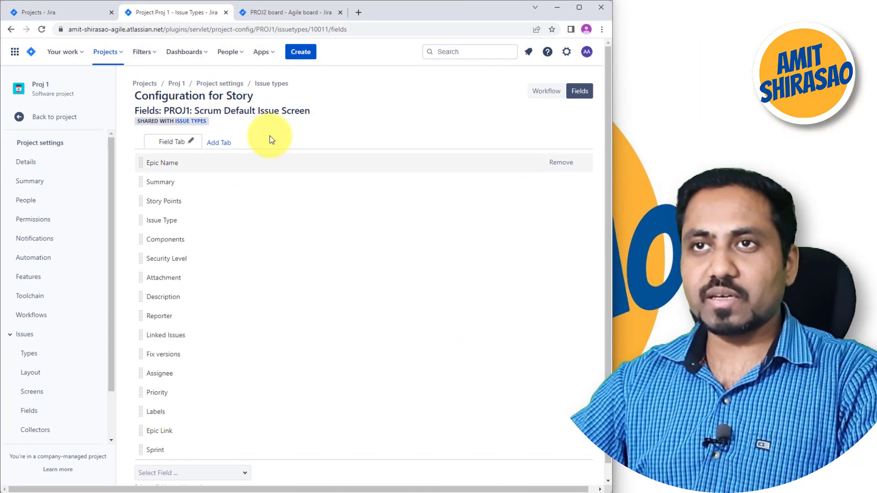
Return to Proj 1 and create story S1 with 2 story points, enabling the option to create another issue.
click(179, 84)
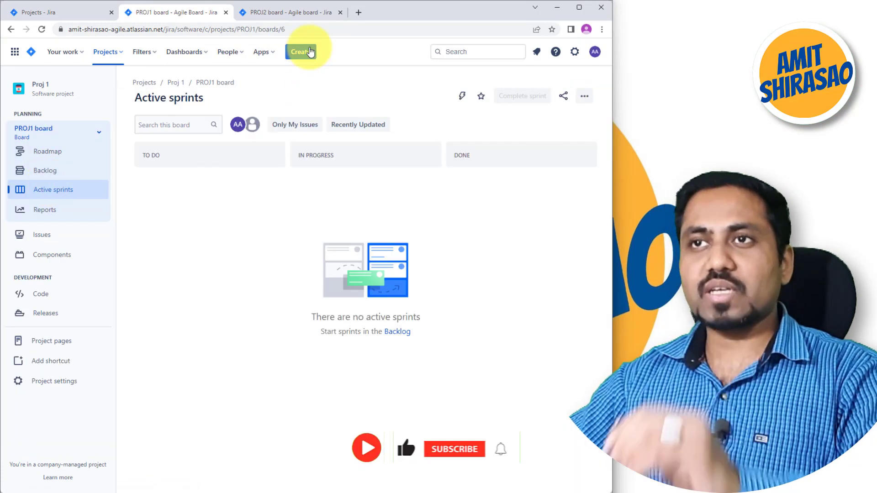
click(300, 52)
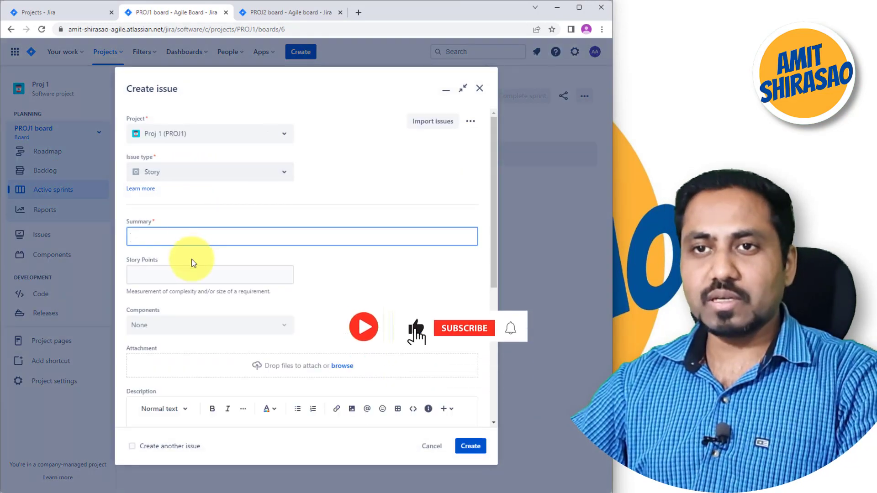
click(169, 274)
click(201, 237)
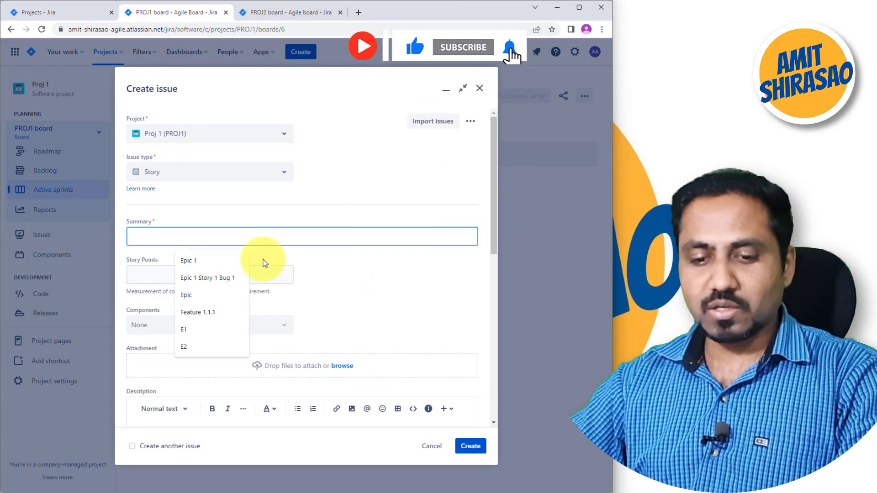
text(S1)
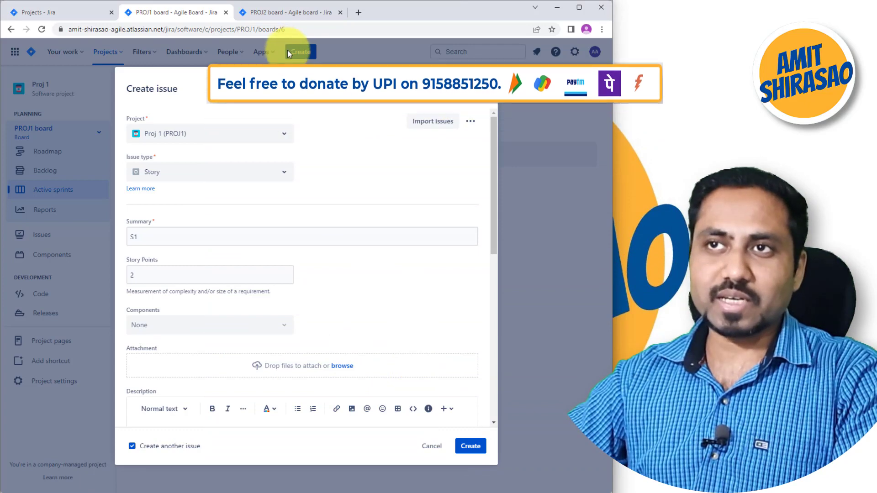
click(470, 446)
Create a second story with the summary S2 and 5 story points.
click(157, 232)
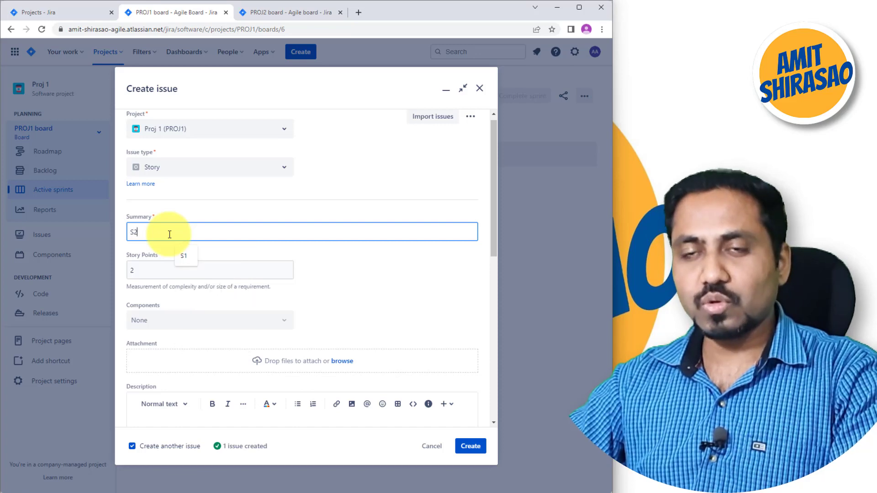
key(BackSpace)
text(5)
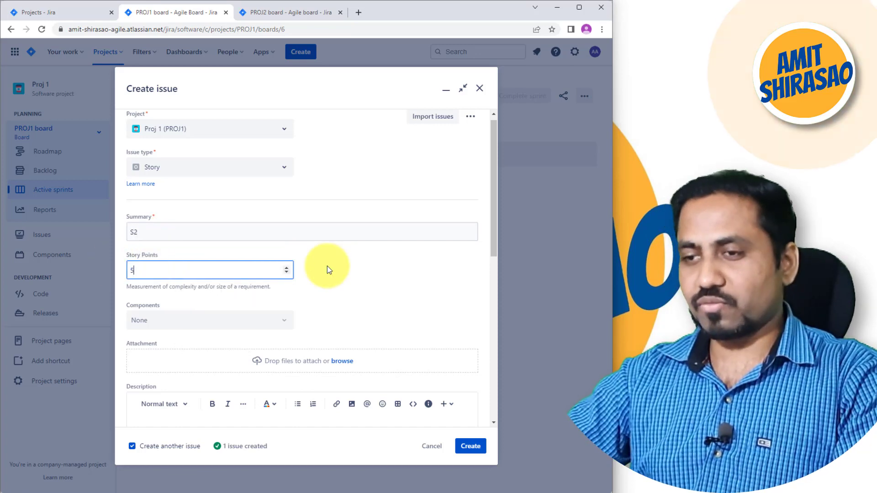
key(Return)
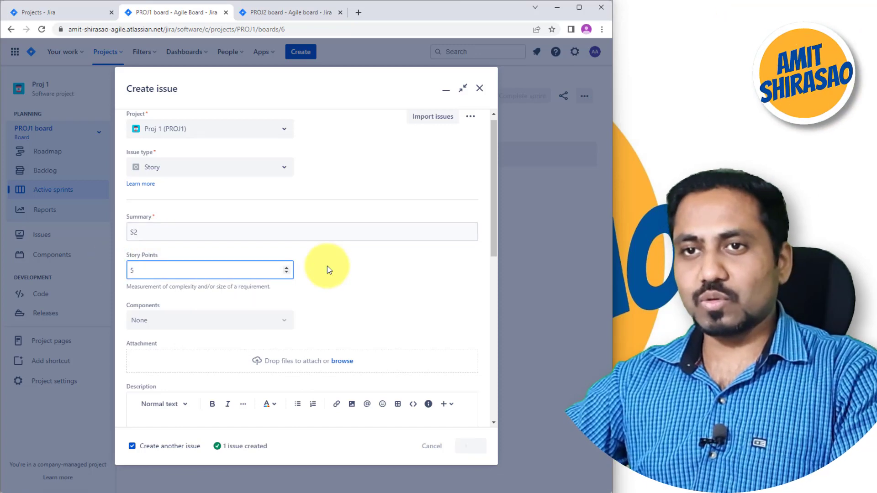
Create a third story with the summary S3 and 8 story points.
click(192, 234)
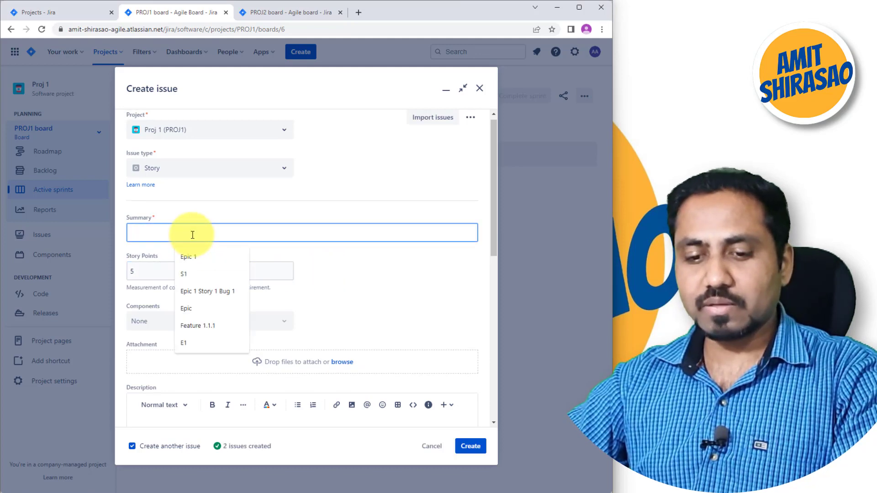
text(S3)
click(164, 270)
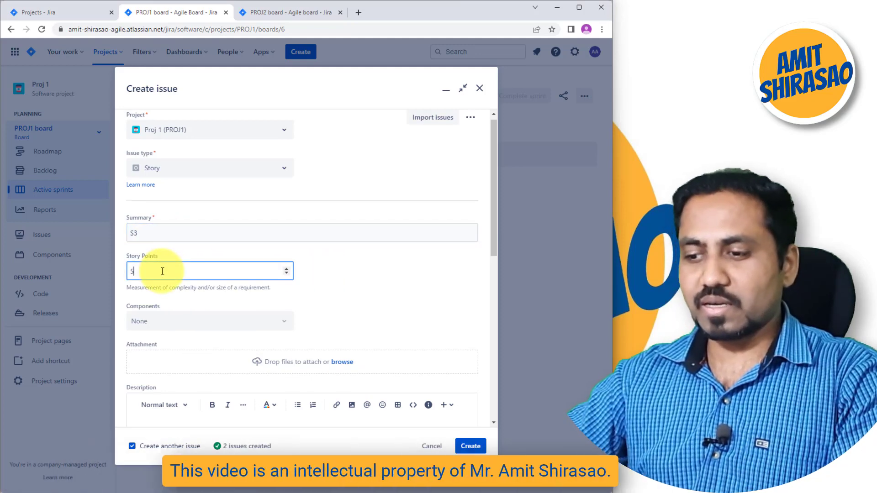
key(BackSpace)
text(8)
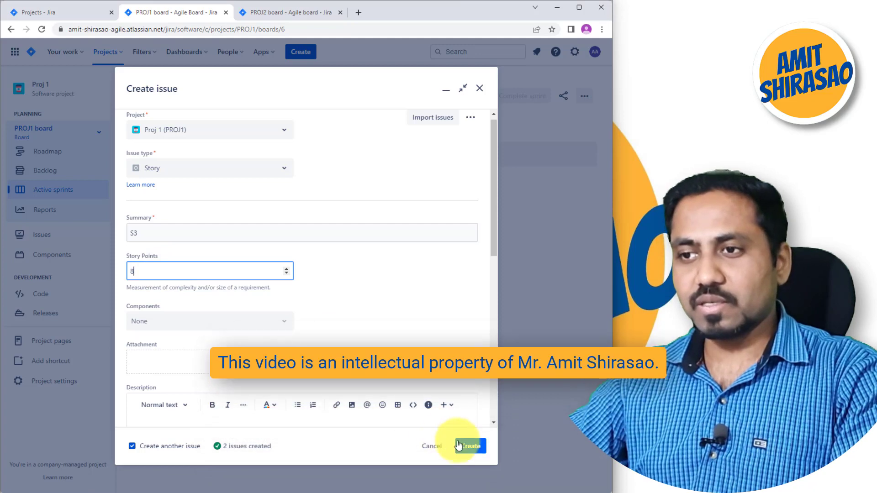
click(463, 445)
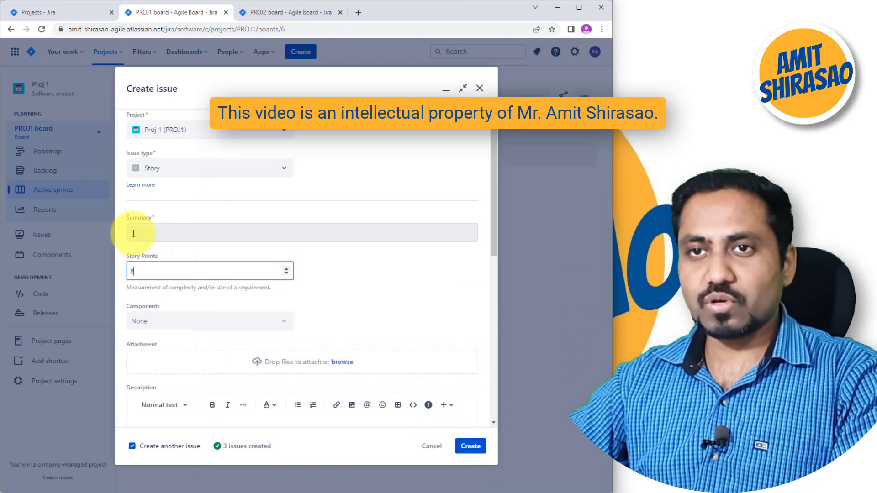
Create a fourth story with the summary S4 and 3 story points.
click(134, 233)
text(S4)
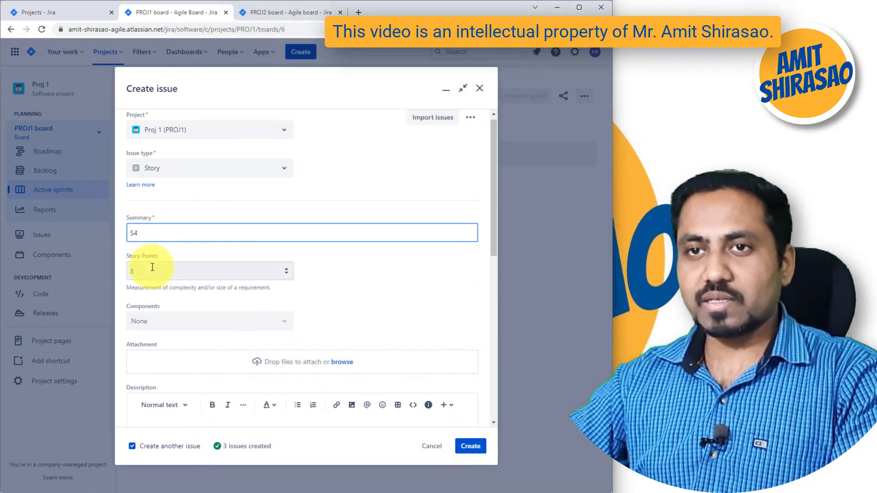
click(152, 269)
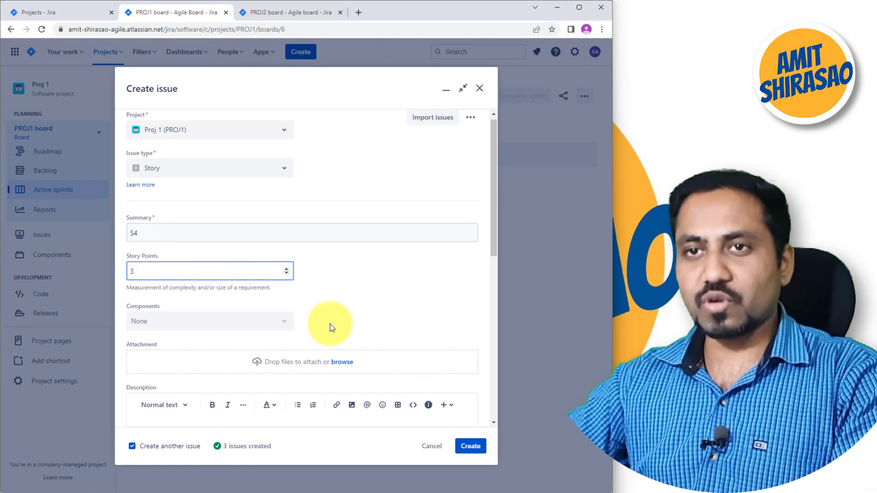
Create story S5 with 3 story points and story S6 with 1 story point.
click(143, 236)
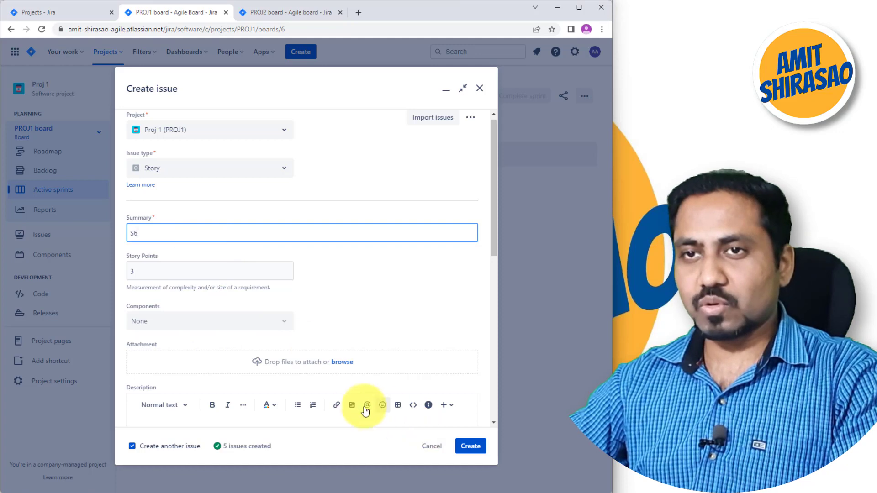
drag(165, 273, 113, 274)
text(1)
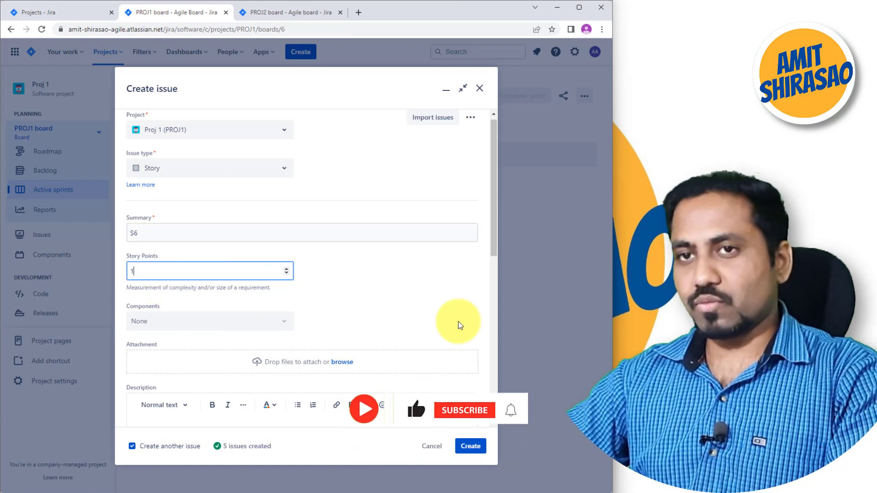
key(Return)
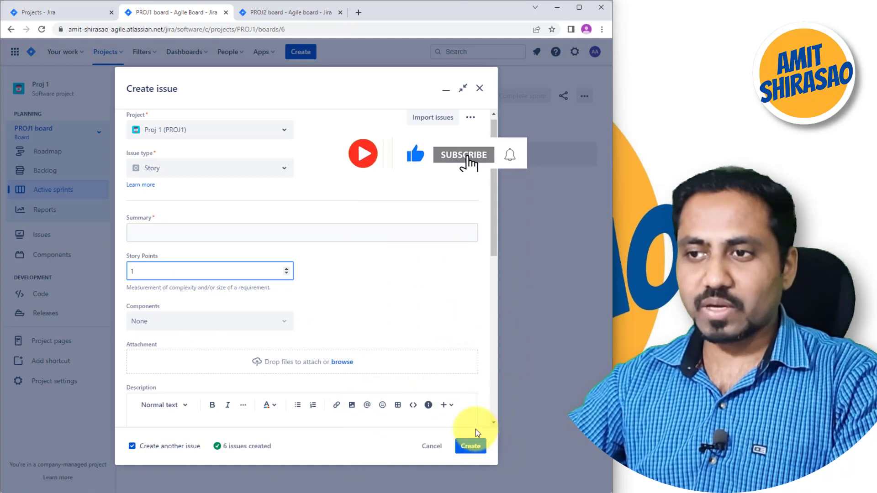
click(479, 89)
click(318, 138)
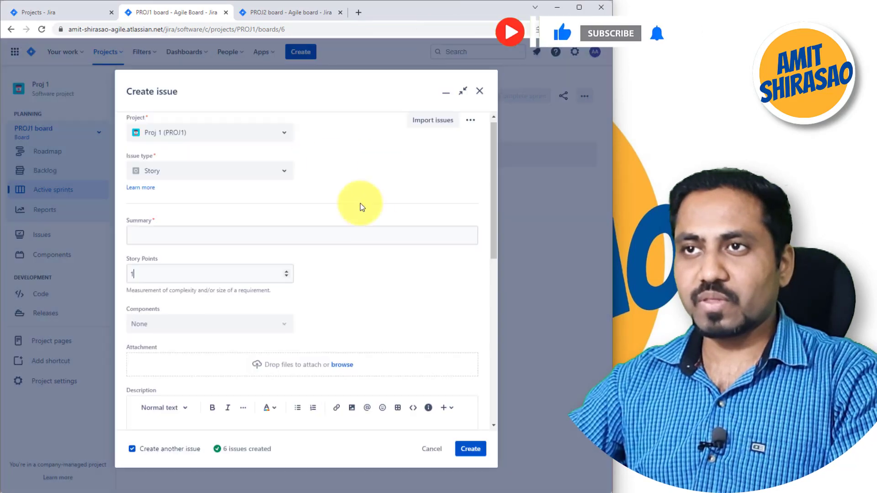
Discard the blank issue form and view the newly created stories in the issue navigator.
click(479, 89)
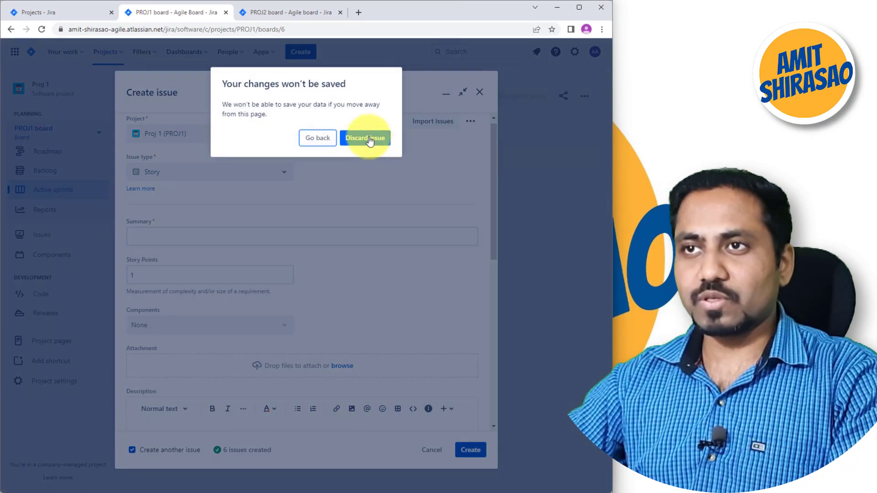
click(364, 137)
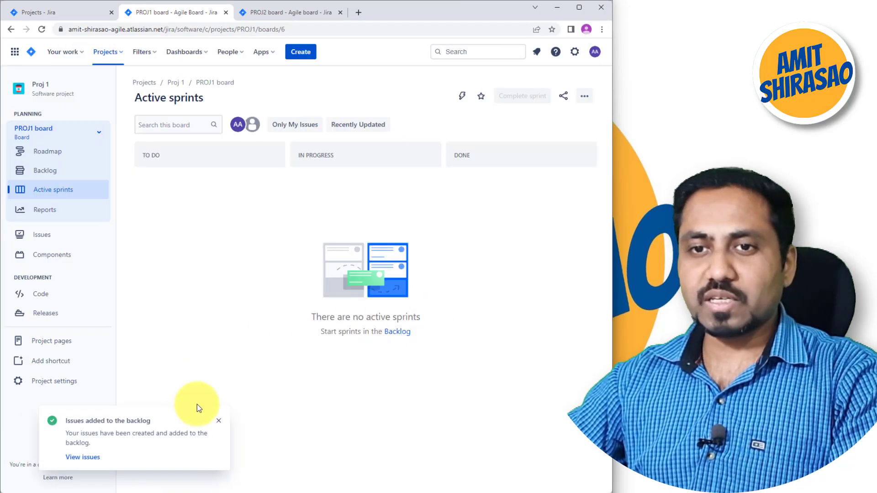
click(88, 460)
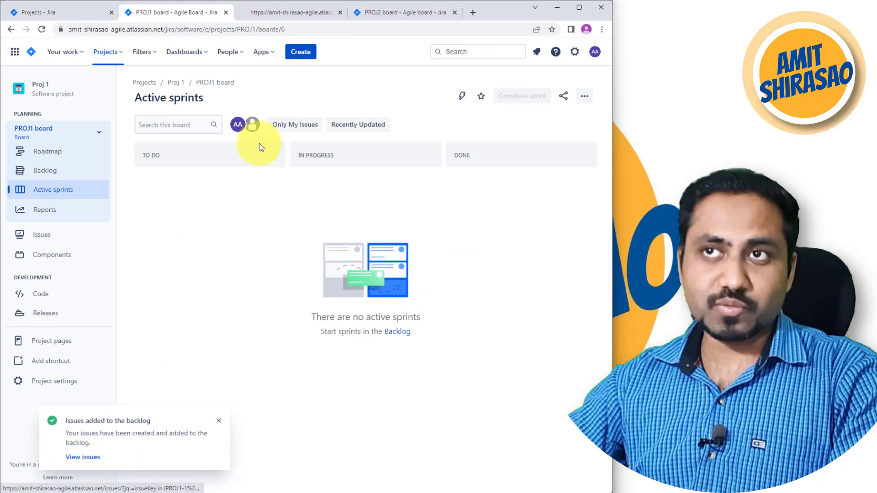
click(276, 14)
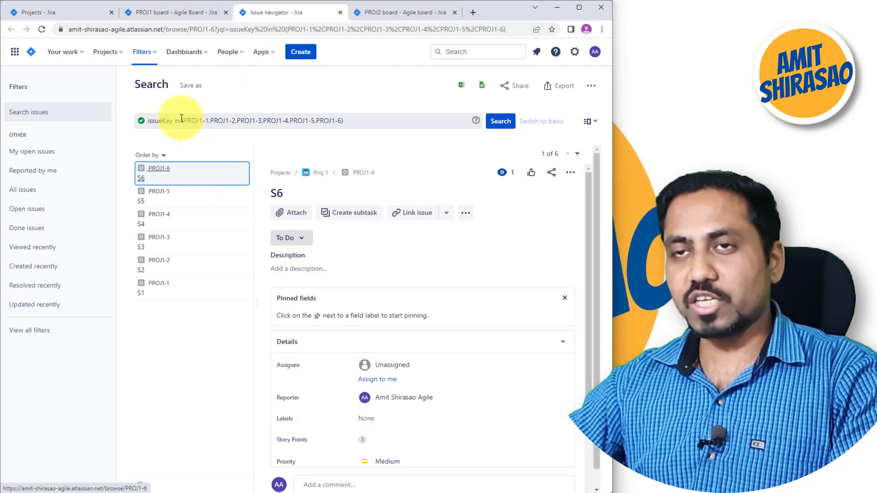
Examine the search query and page address that filter the new stories by issue key.
drag(181, 120, 311, 121)
click(218, 30)
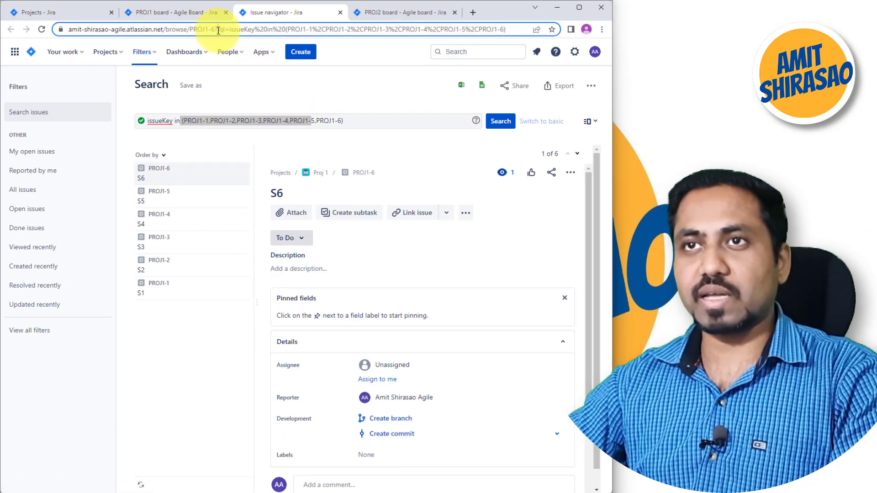
click(198, 121)
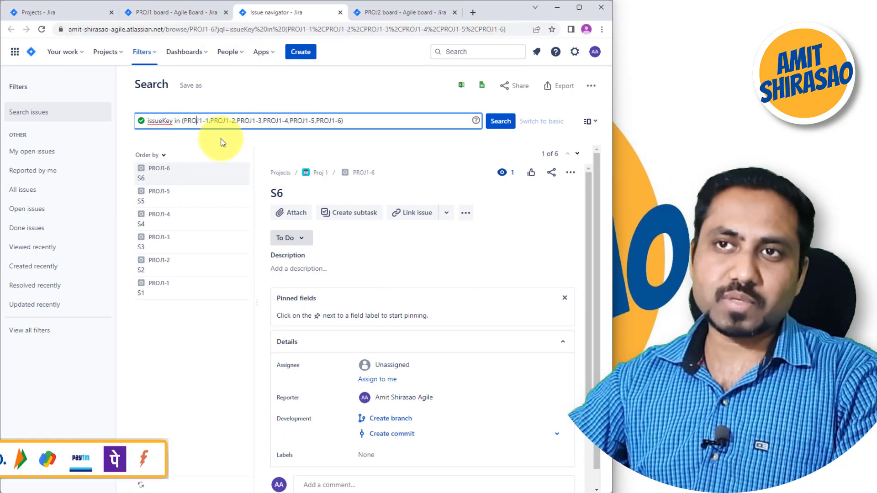
double_click(156, 121)
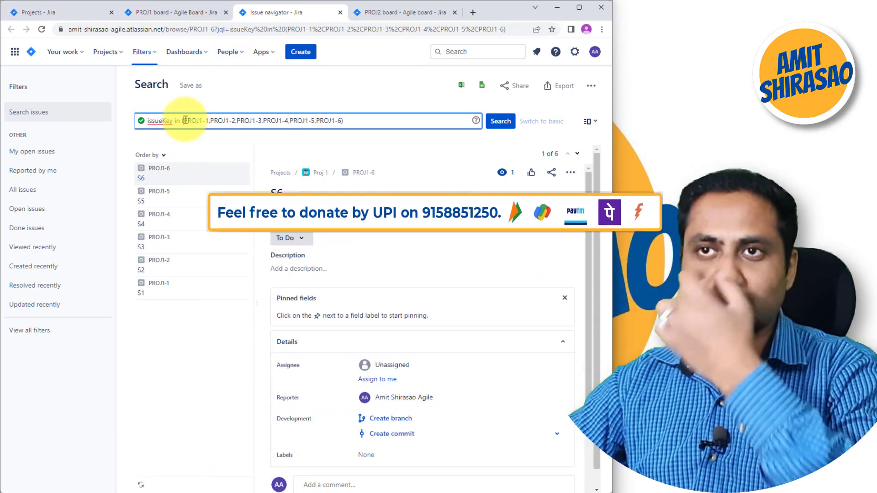
drag(184, 121, 210, 121)
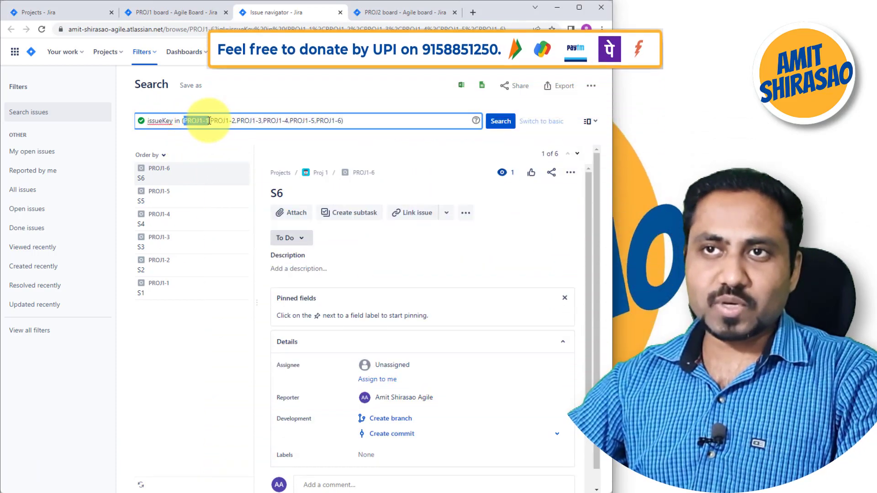
Open story S6 in a separate tab and examine the issue key in its address.
middle_click(165, 173)
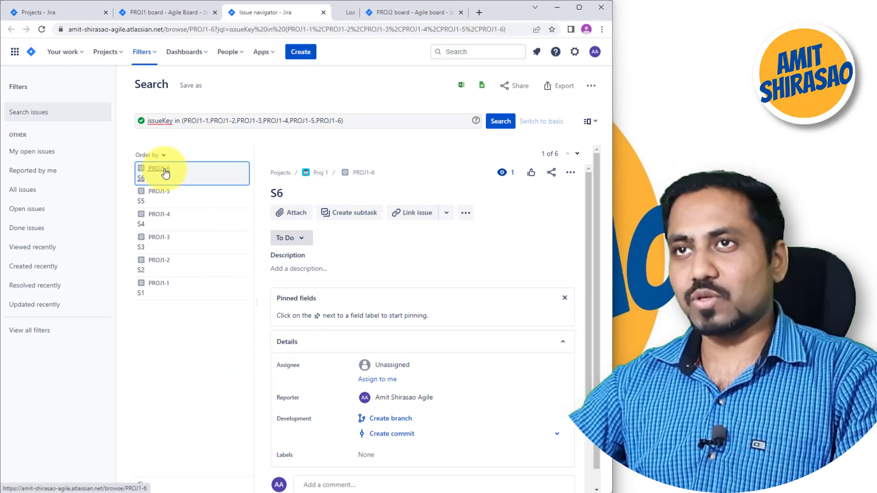
click(321, 13)
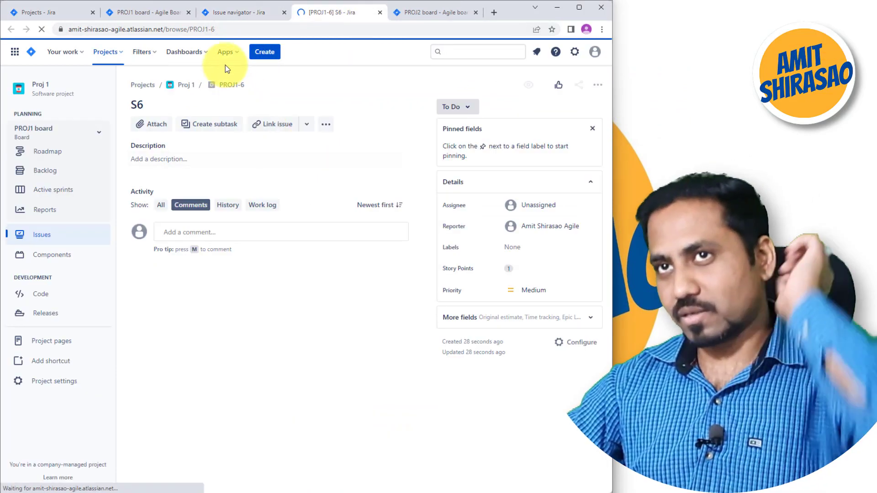
click(193, 30)
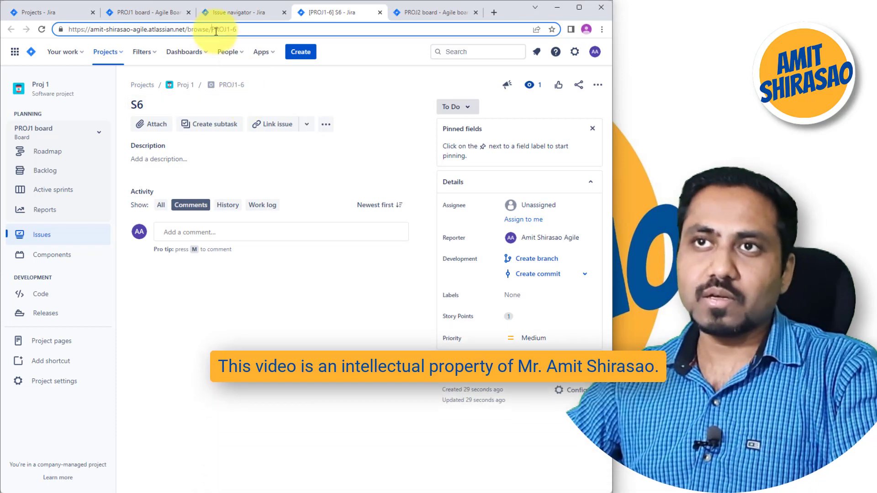
Return to the issue search and undo the accidental move of text within the query.
click(235, 14)
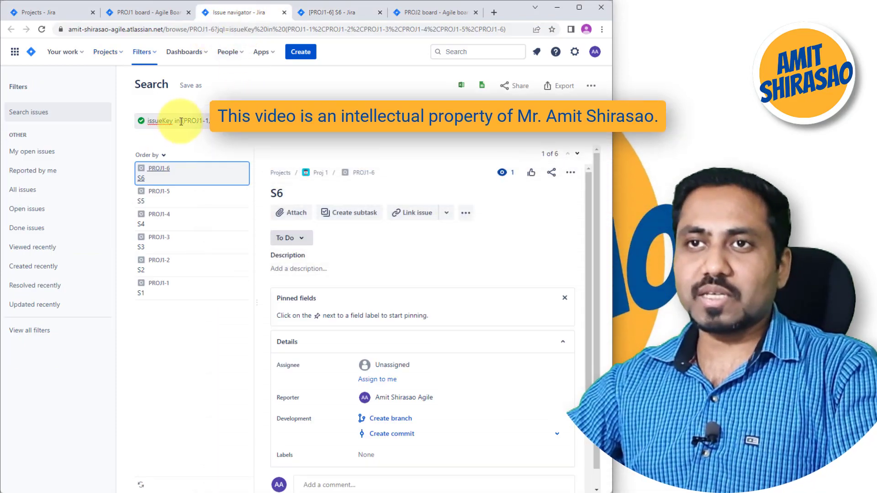
drag(187, 122, 322, 122)
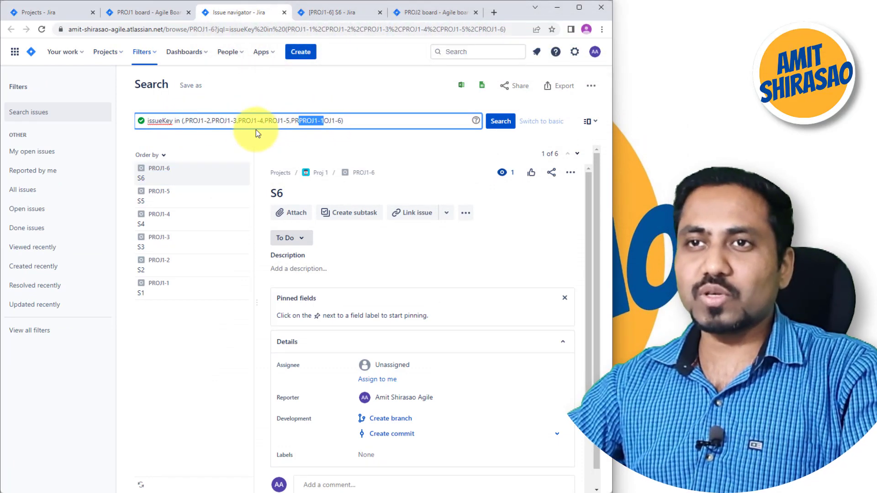
key(ctrl+z)
click(343, 121)
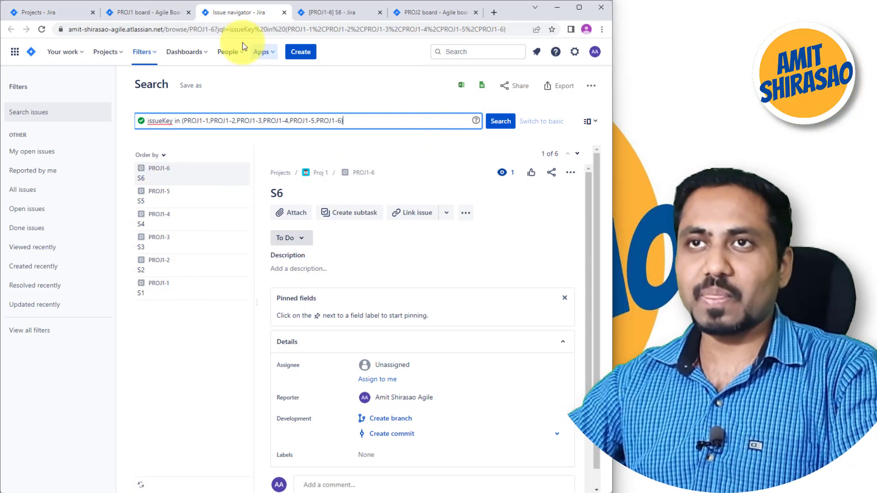
Open the backlog of the PROJ1 board and create a new sprint in it.
click(147, 14)
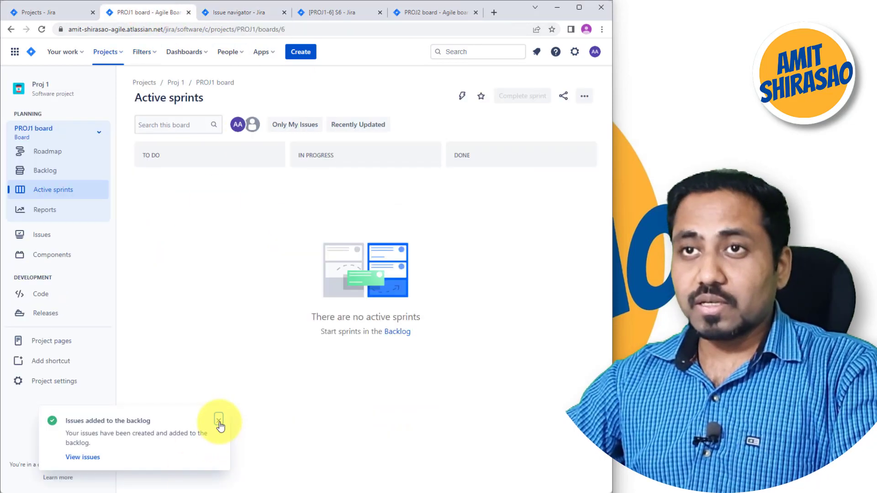
click(219, 419)
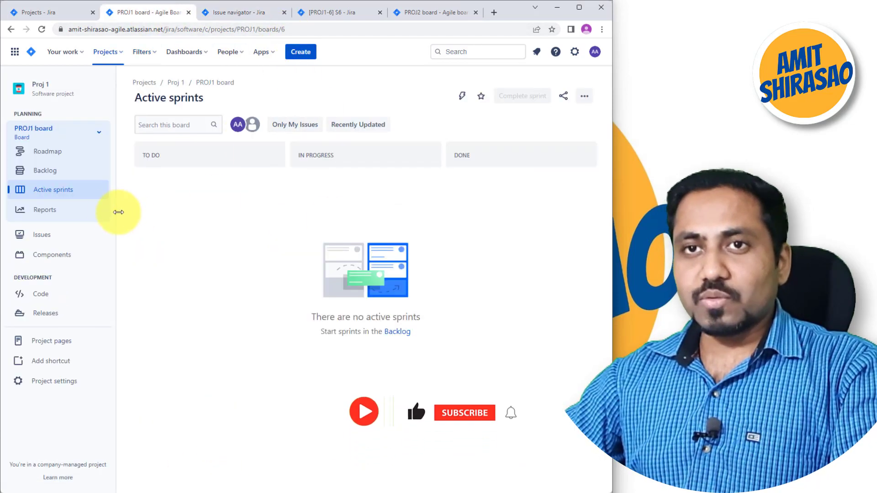
click(56, 174)
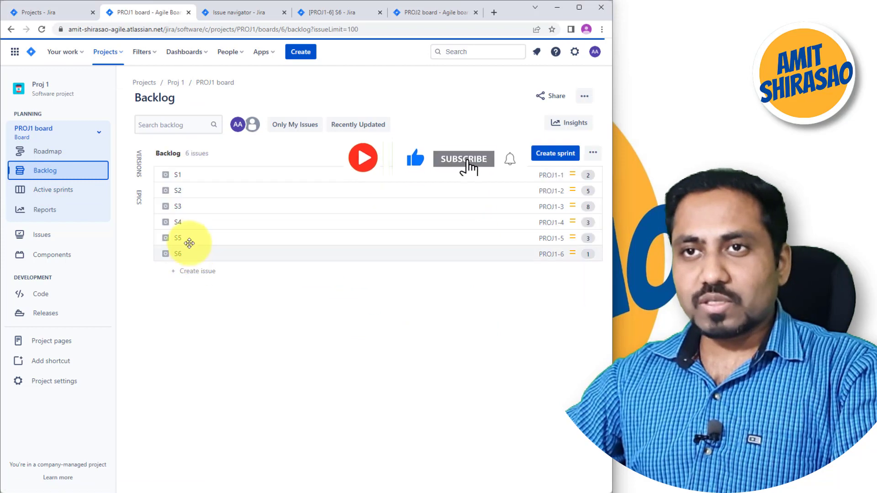
click(547, 157)
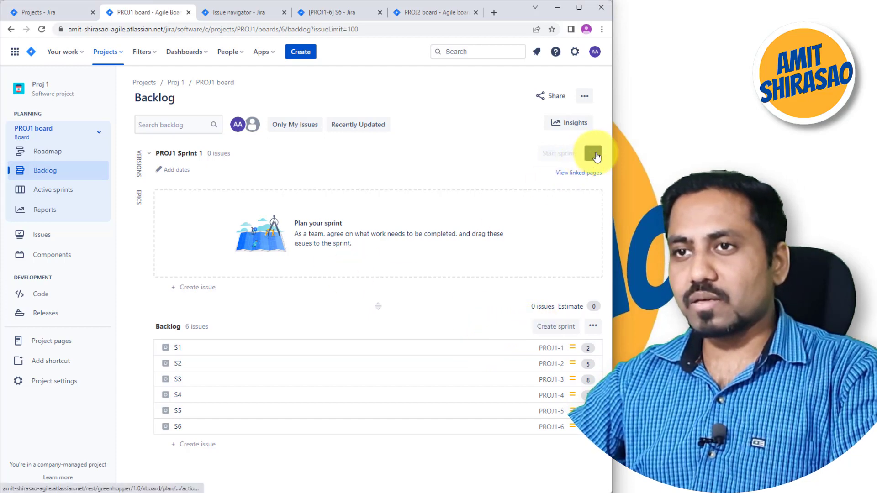
Rename the new sprint to Prog Inc 1 - Iter 1 and set its duration to 2 weeks.
click(555, 178)
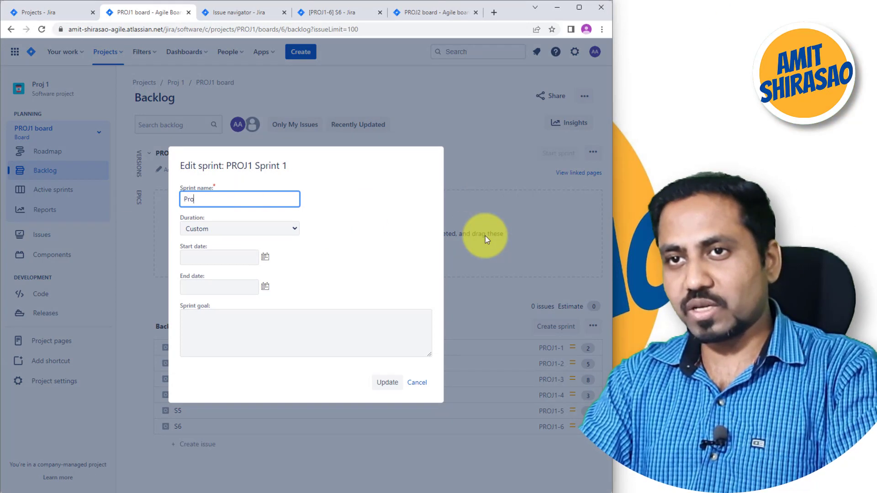
text(Prog Inc)
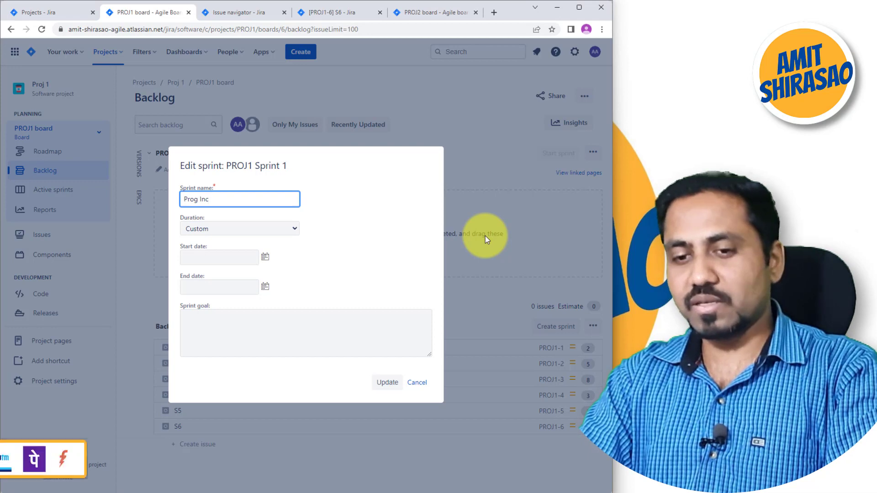
text( 1 - )
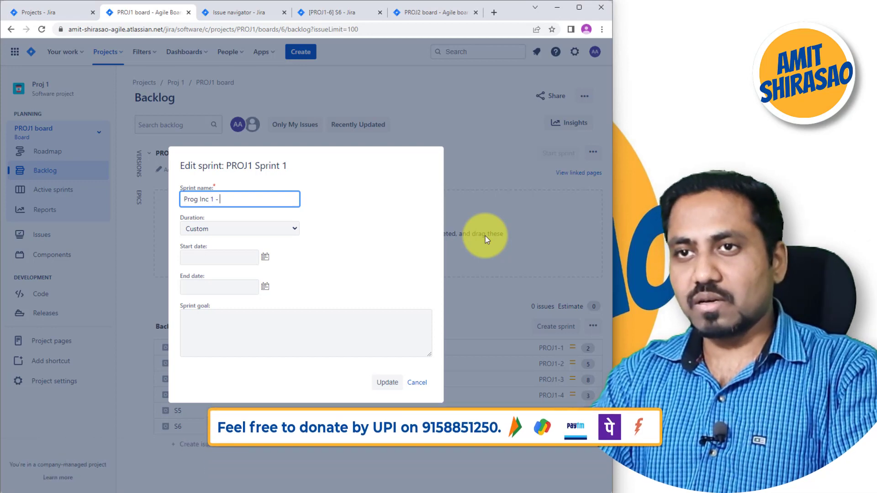
text(Iter 1)
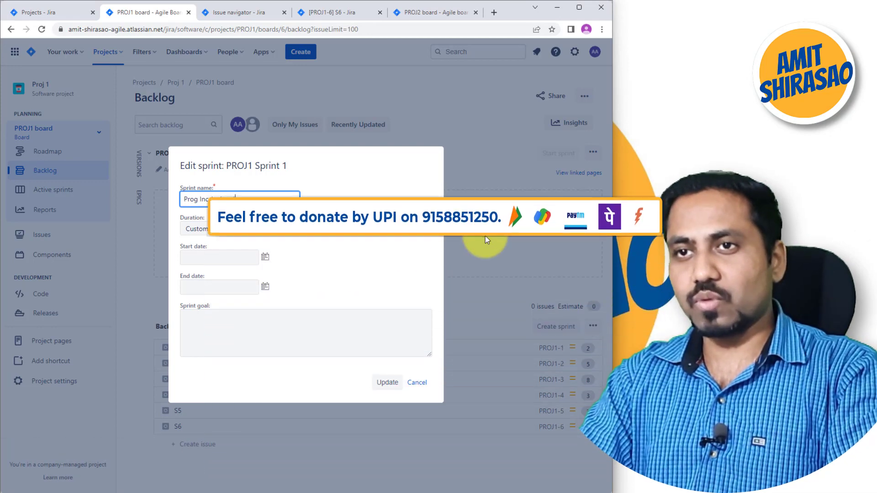
click(283, 234)
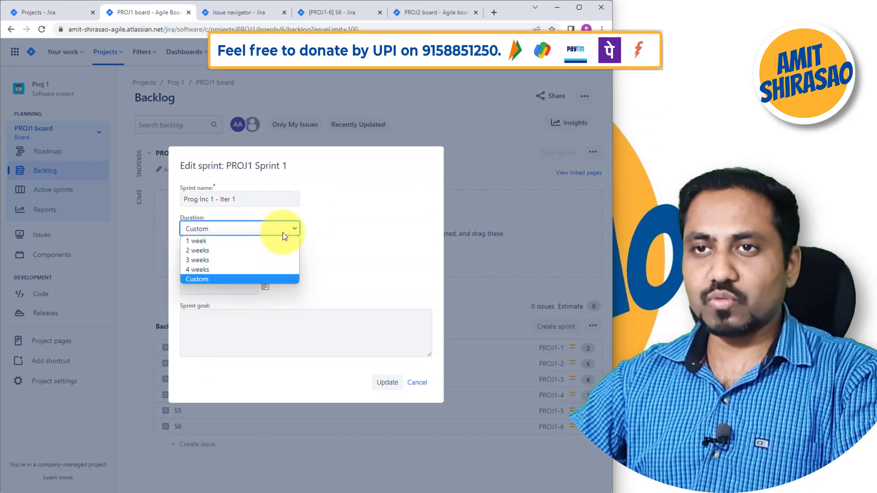
click(256, 250)
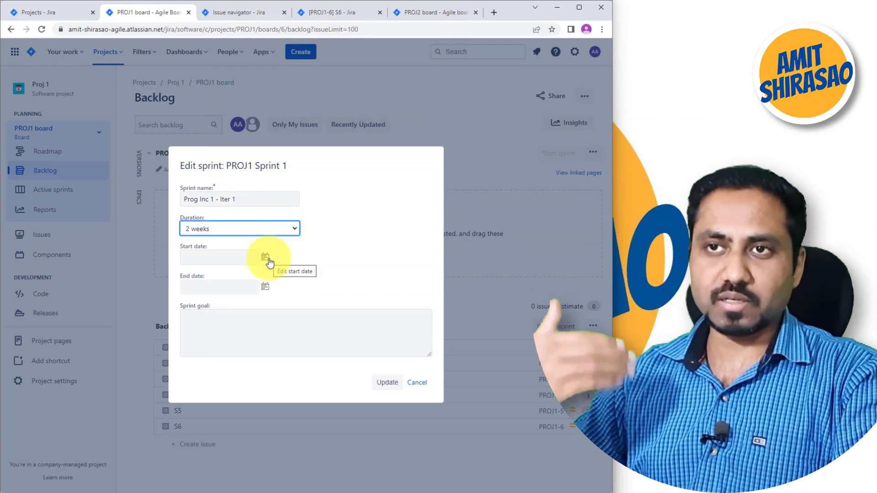
Set the sprint's start date to 27/Dec/22 11:00 AM.
click(265, 258)
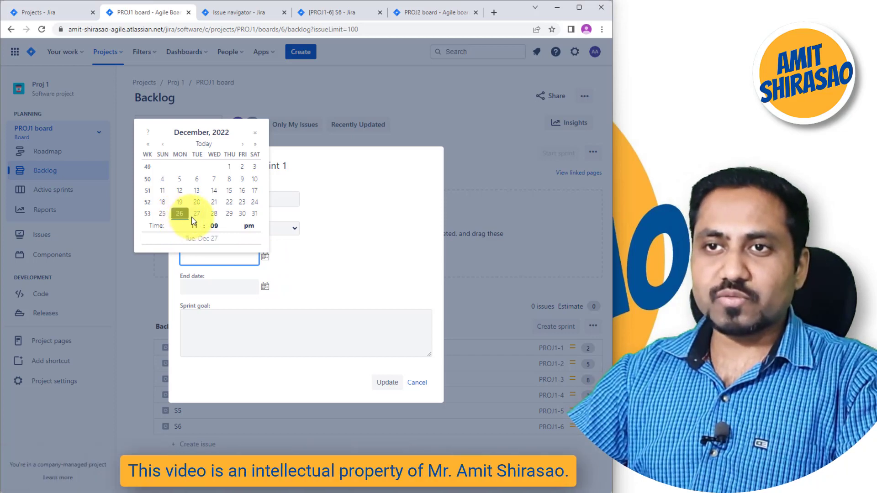
click(195, 214)
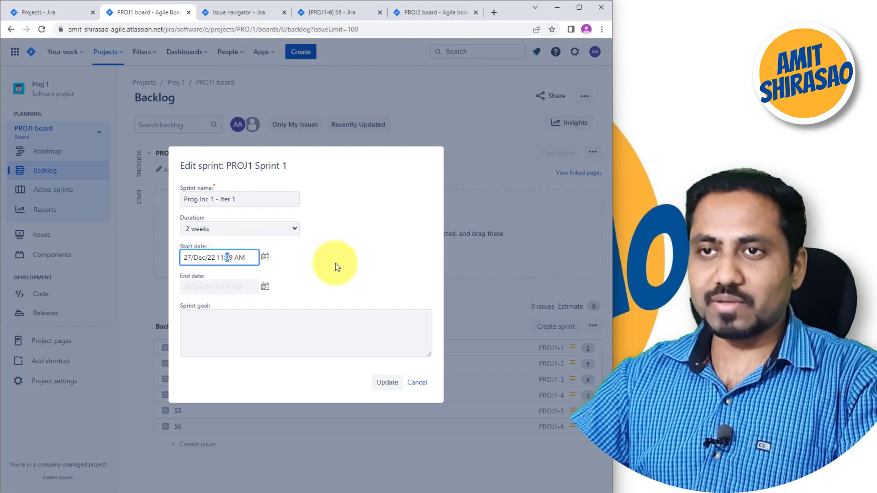
key(shift+Right)
key(BackSpace)
text(00)
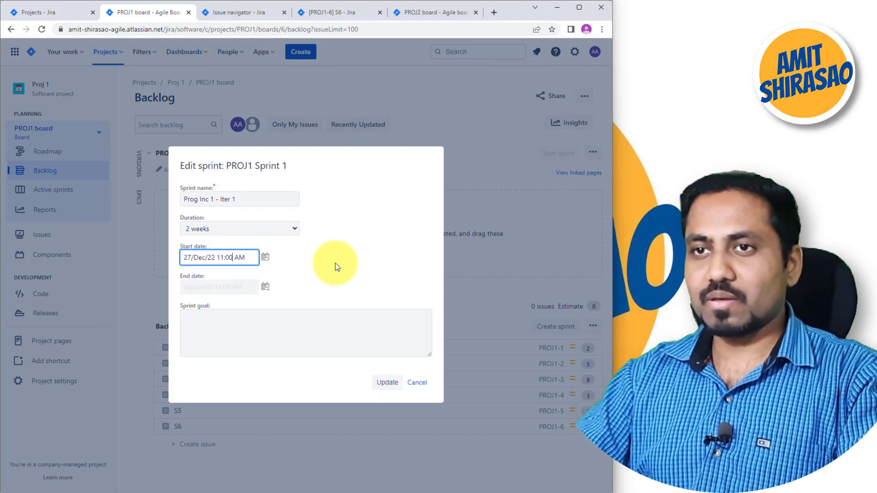
click(336, 263)
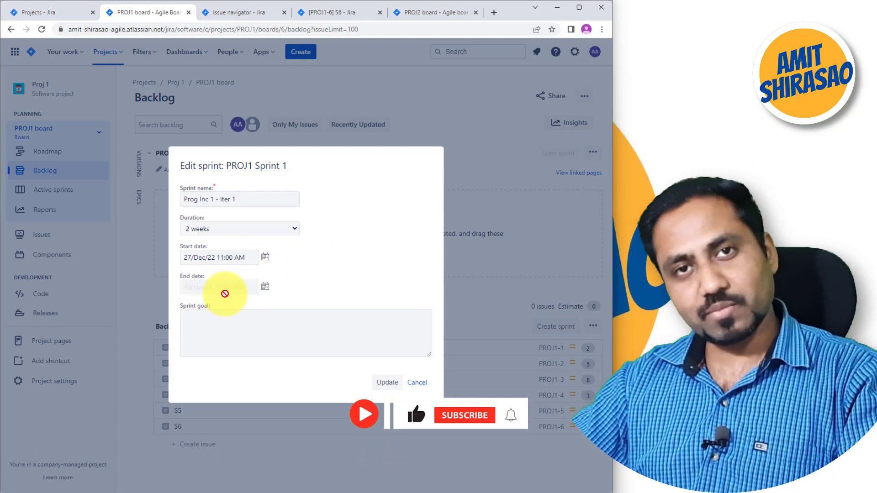
Use a custom duration with the end date 10/Jan/23 10:00 AM and save the sprint without a goal.
click(265, 286)
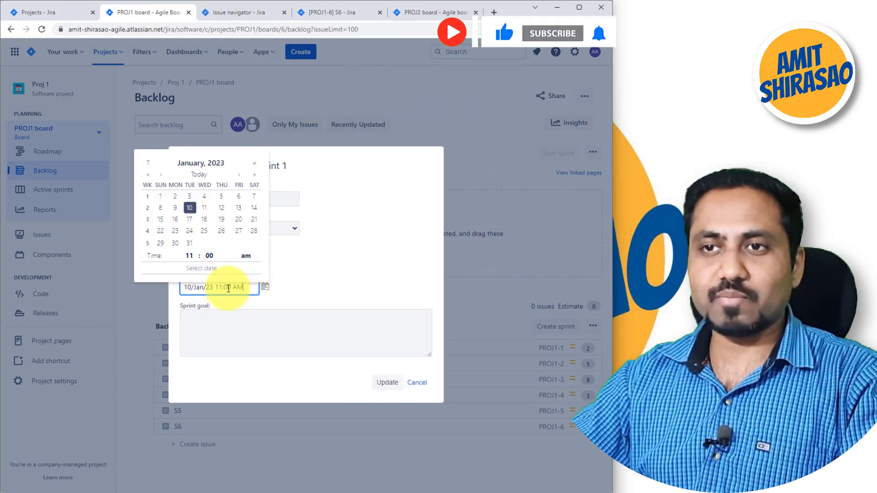
click(301, 307)
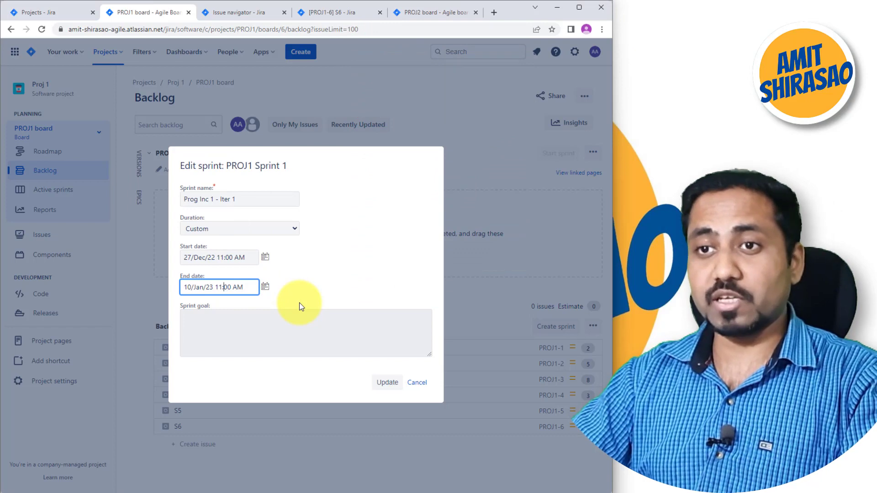
click(300, 307)
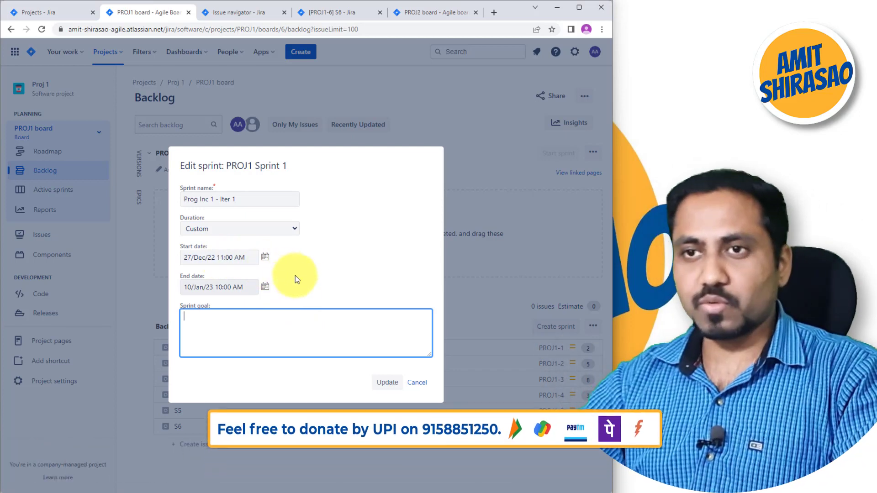
click(305, 295)
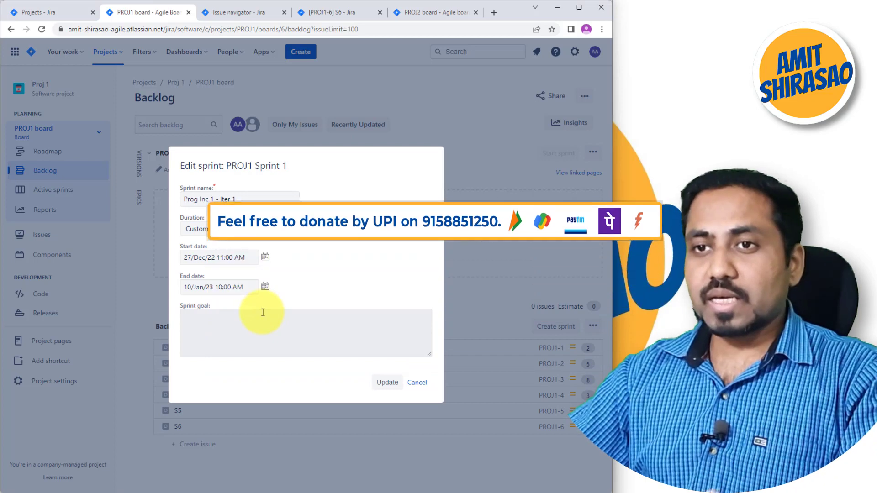
click(279, 341)
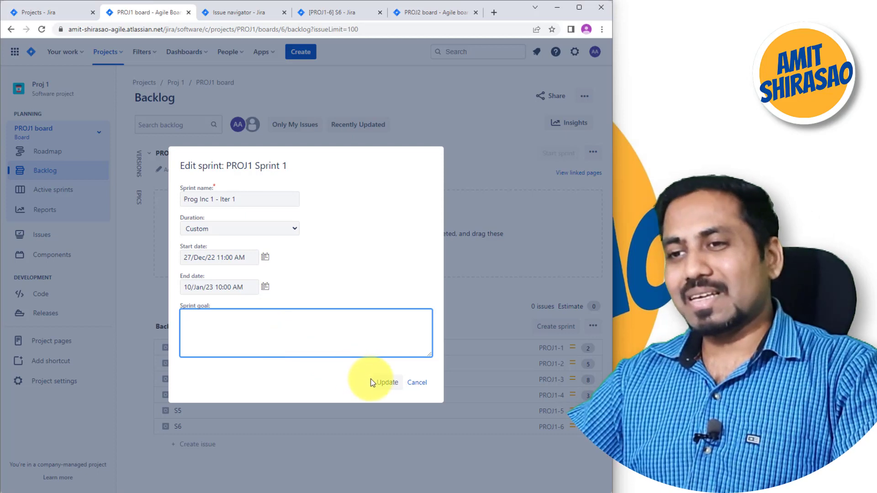
click(380, 384)
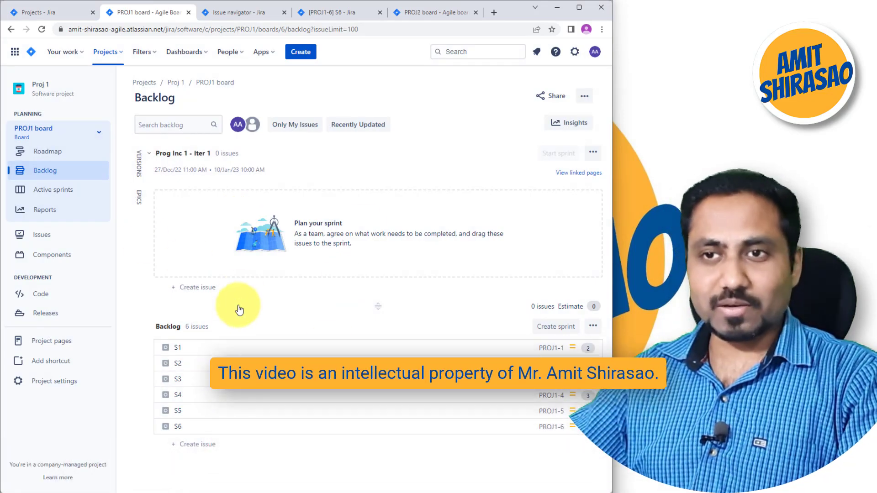
Move story S1 from the backlog into the sprint Prog Inc 1 - Iter 1.
drag(195, 349, 205, 200)
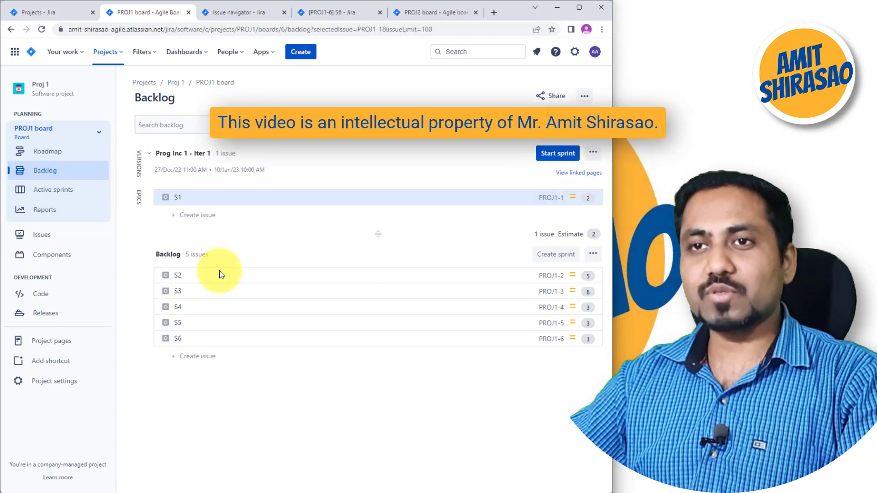
Move stories S2, S3, S4, S5 and S6 from the backlog into the sprint Prog Inc 1 - Iter 1.
drag(213, 274, 211, 217)
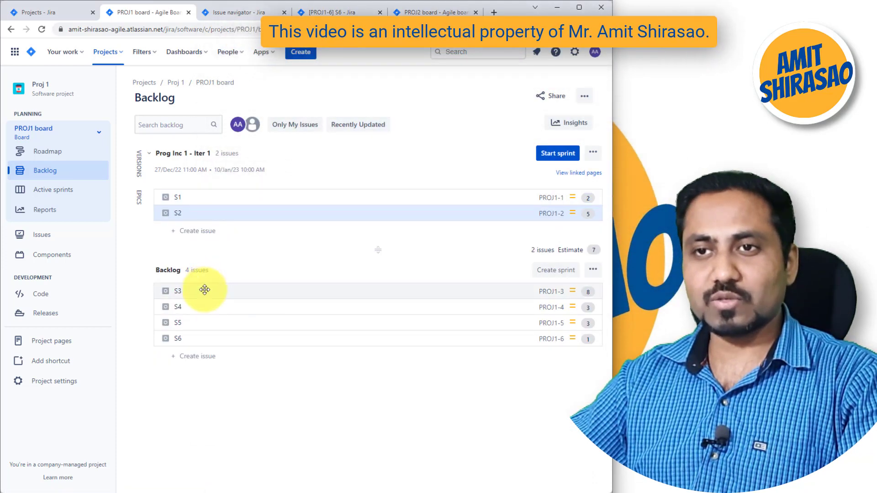
drag(211, 290, 210, 246)
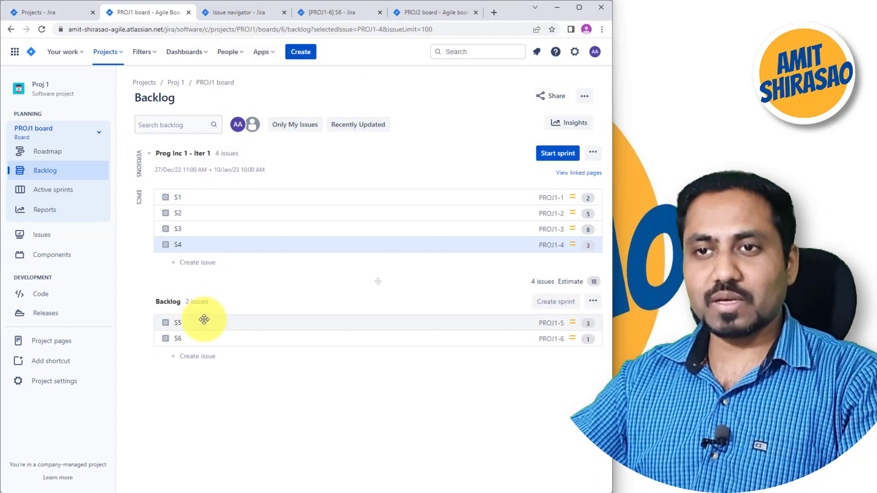
drag(204, 317, 206, 262)
drag(204, 338, 210, 287)
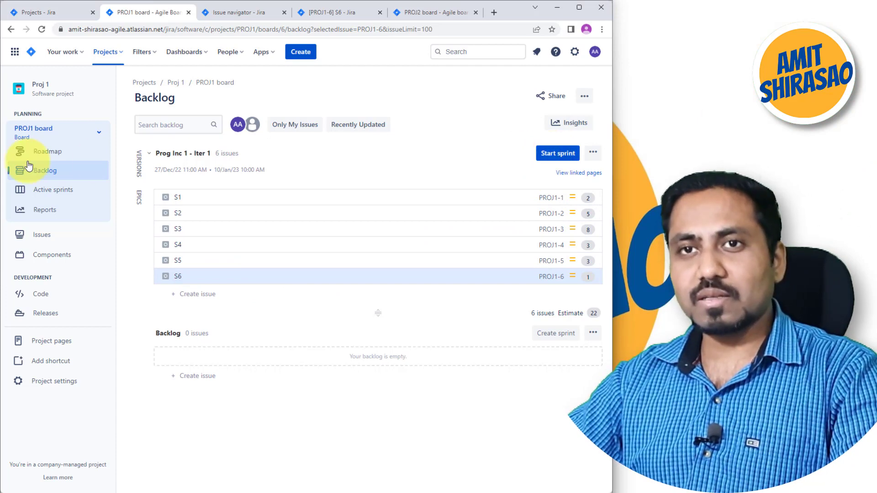
Check the active sprints board, return to the backlog and start the sprint Prog Inc 1 - Iter 1 with the prefilled dates.
click(85, 190)
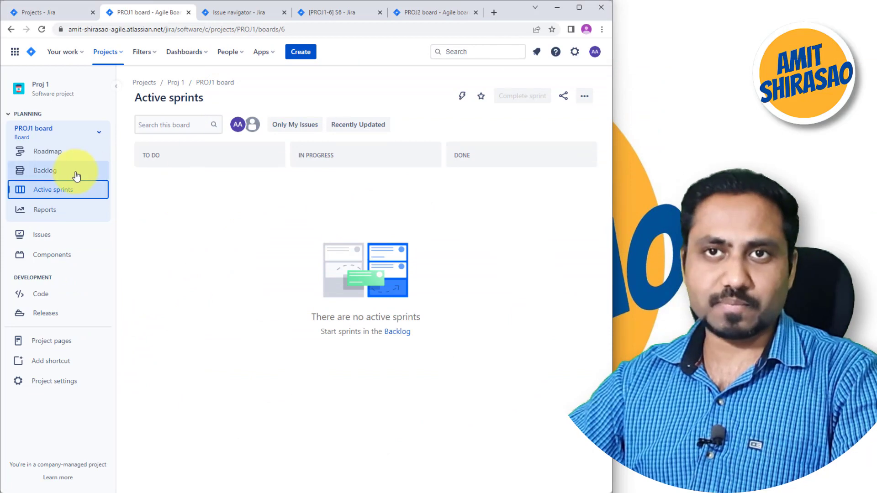
click(76, 176)
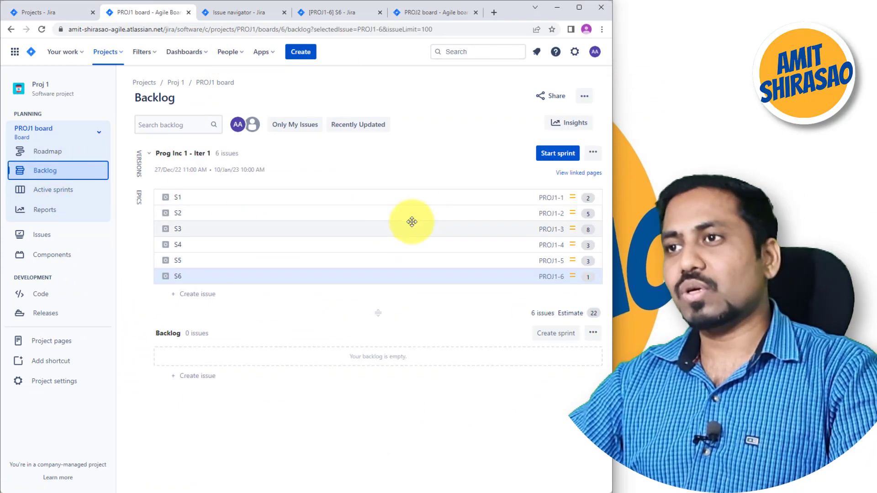
click(558, 153)
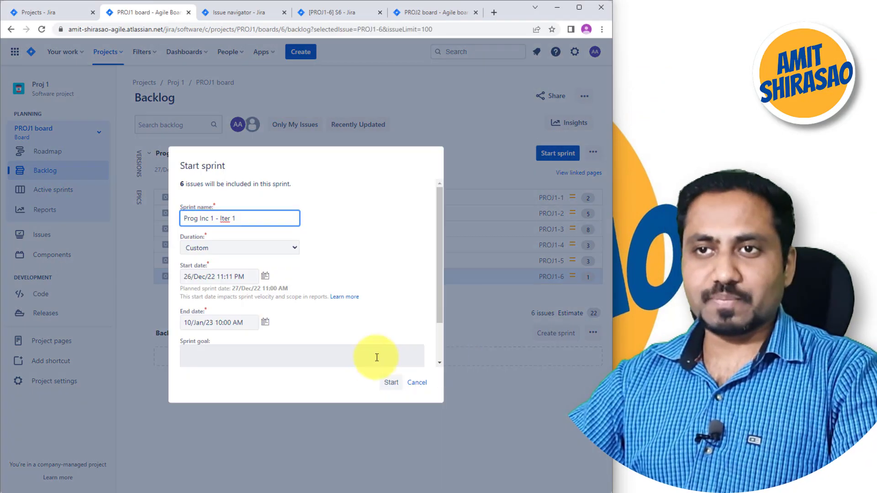
click(387, 389)
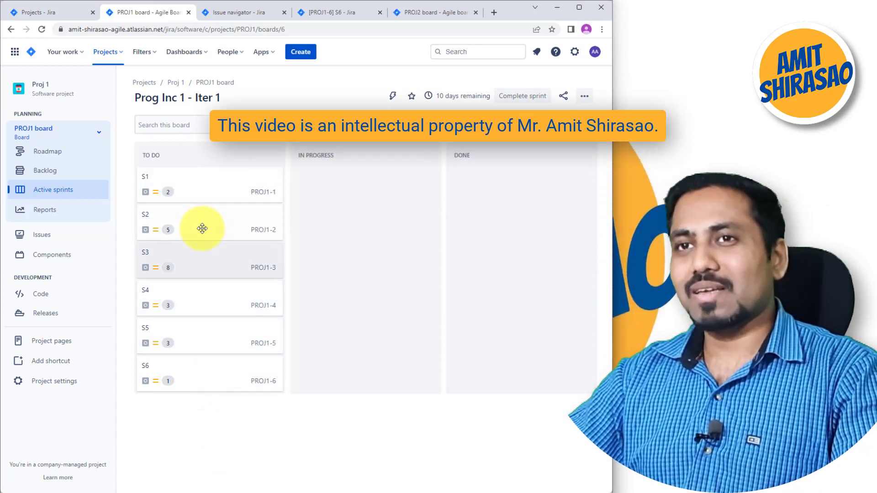
Review the started sprint on its board and examine its estimate totals by status in the backlog.
click(45, 192)
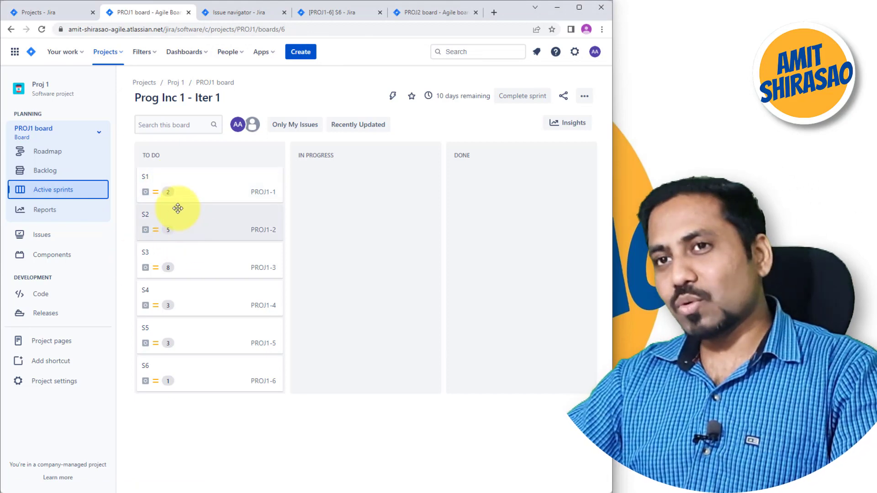
click(80, 174)
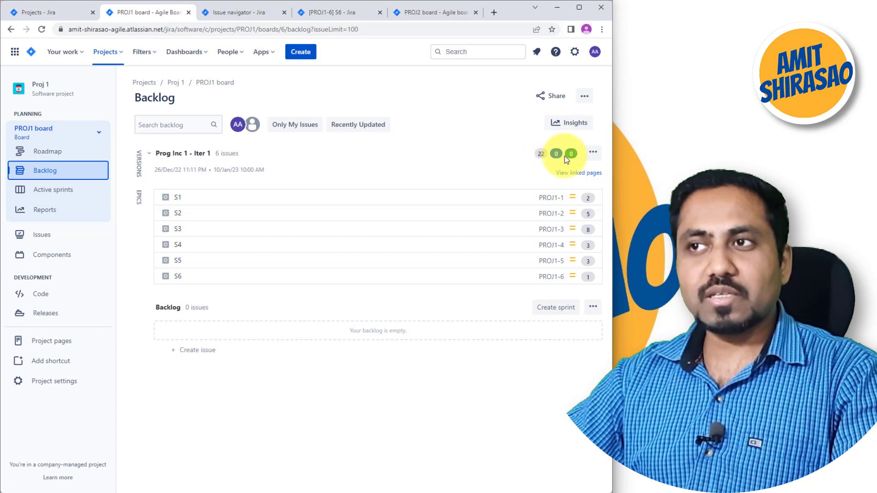
mouse_move(568, 155)
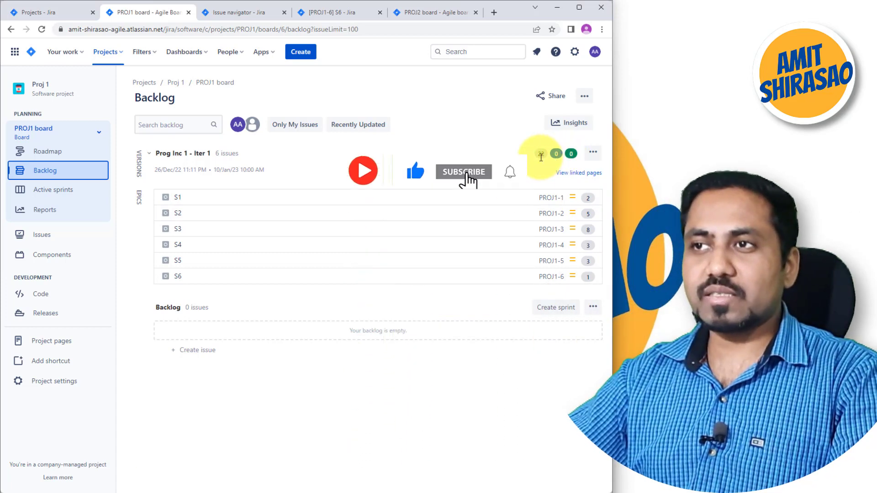
mouse_move(541, 157)
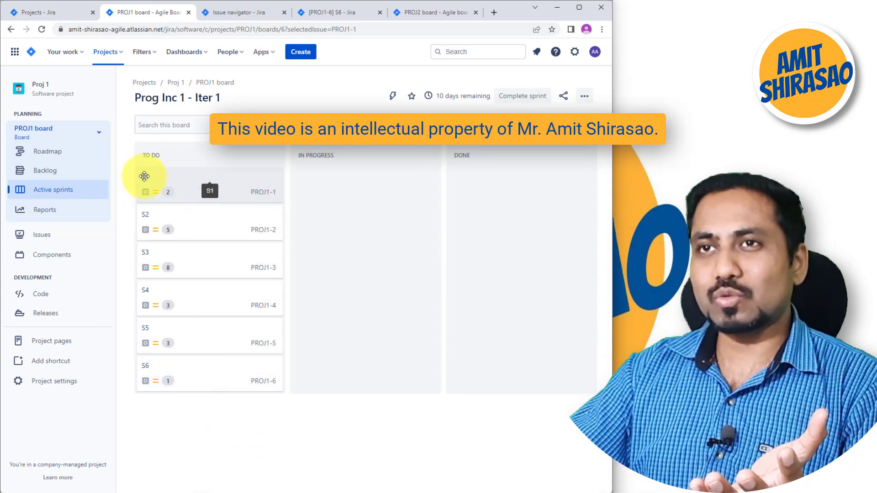
Close the browser tabs after the PROJ1 board and open story S1 in a new tab using its copied issue link.
right_click(164, 24)
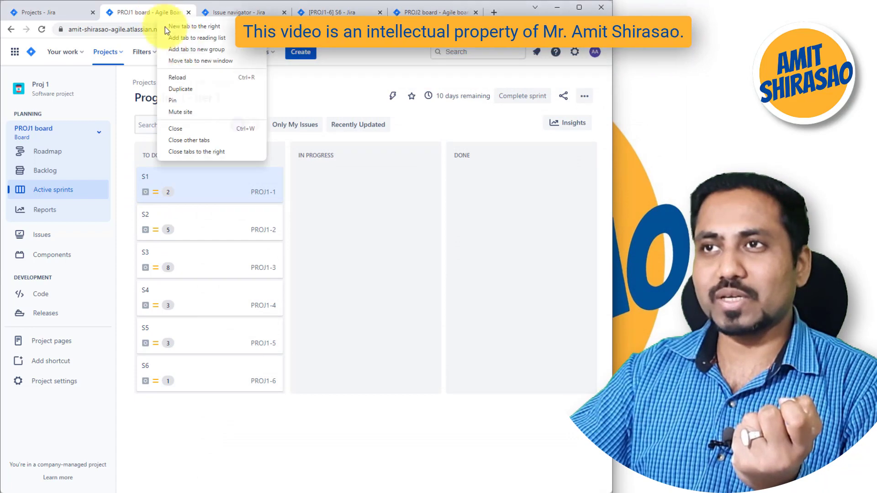
click(218, 153)
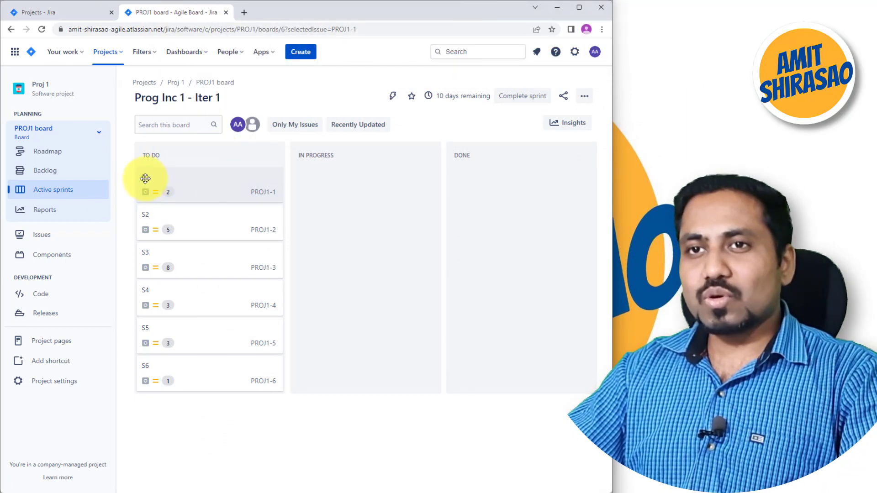
right_click(147, 177)
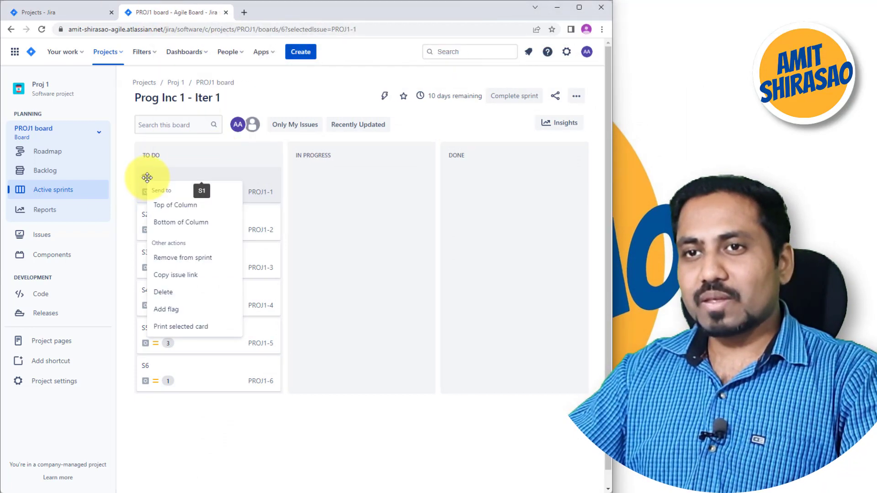
click(180, 275)
click(244, 12)
key(ctrl+v)
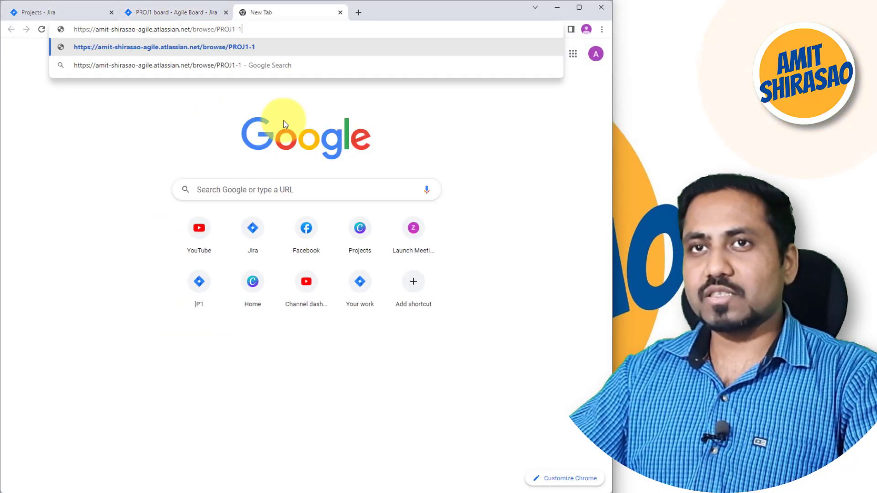
key(Return)
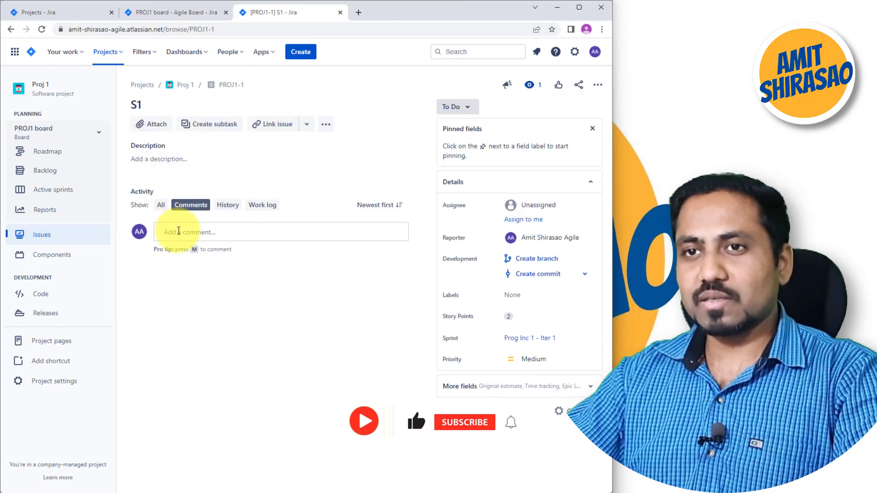
Add the subtasks Sub Task 1 and Sub Task 2 to story S1.
click(165, 161)
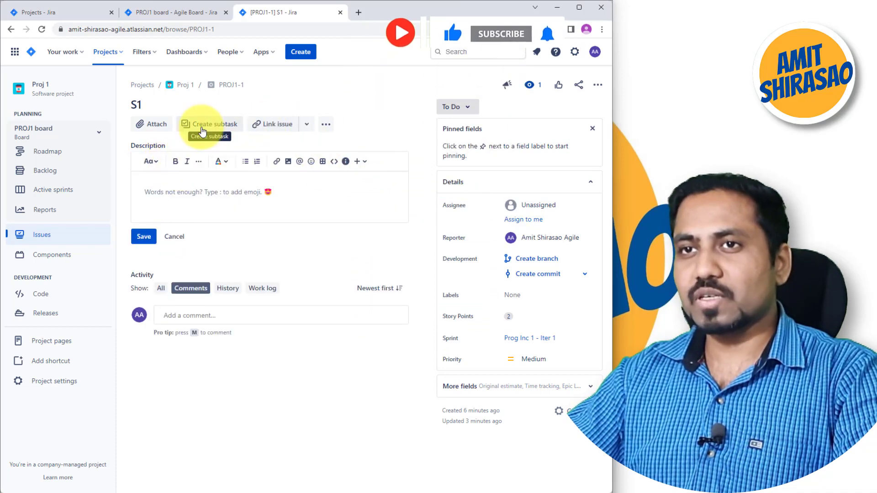
click(216, 132)
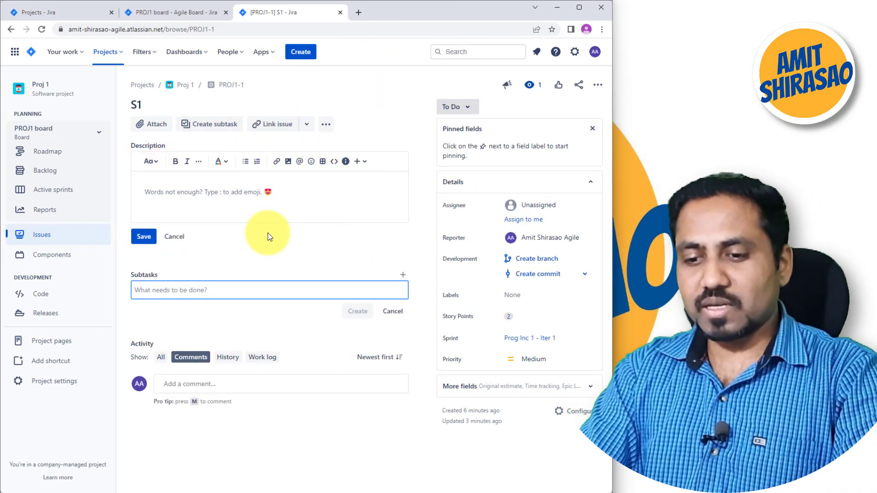
text(Sub Task)
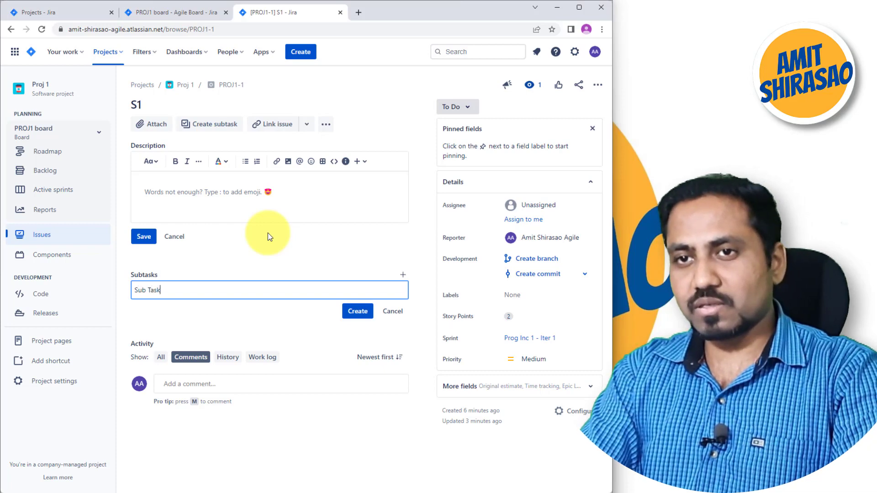
text( 1)
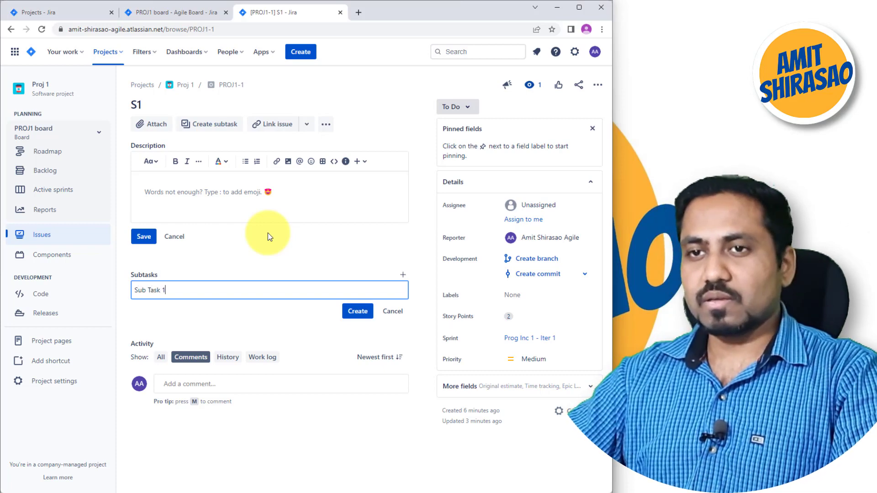
key(Return)
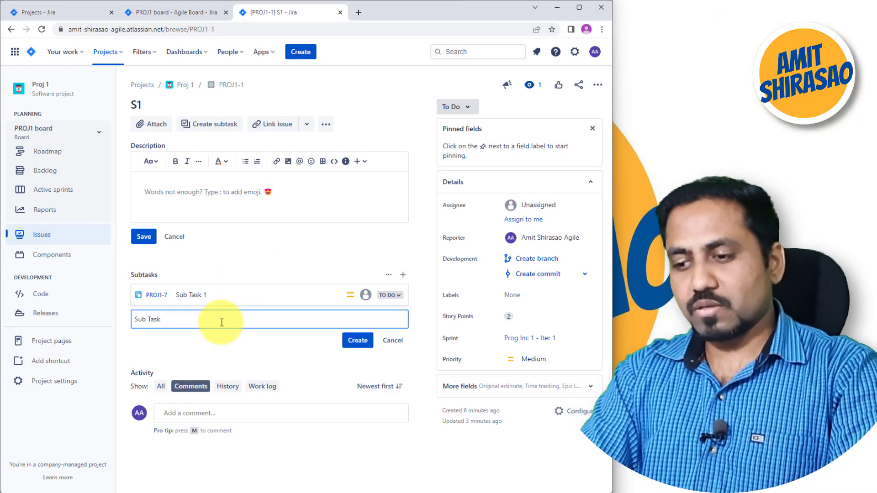
text(Sub Task )
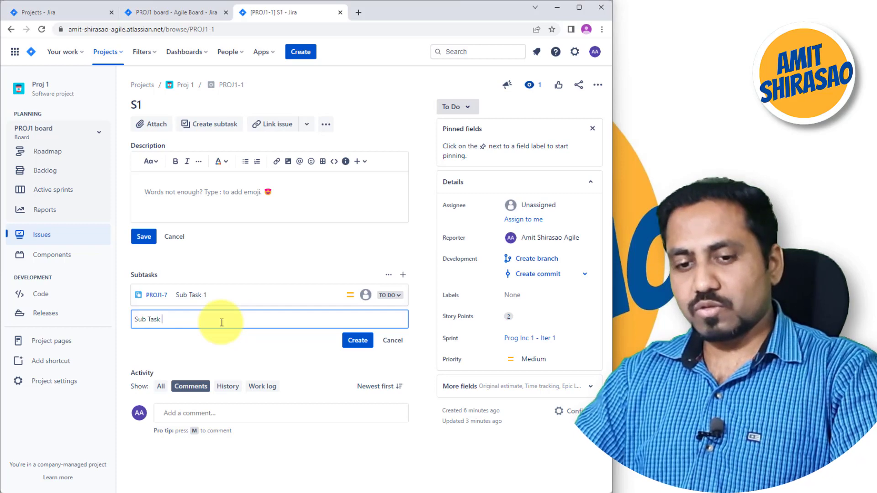
text(2)
key(Return)
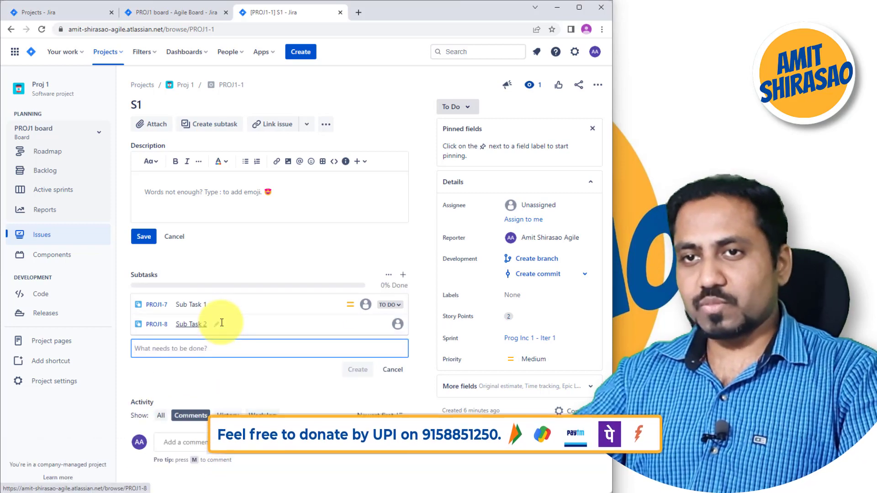
Add three more subtasks to story S1, named Sub Task 3, Sub Task 4 and Sub Task 5.
text(Sub Task 3)
key(Return)
text(Sub Task )
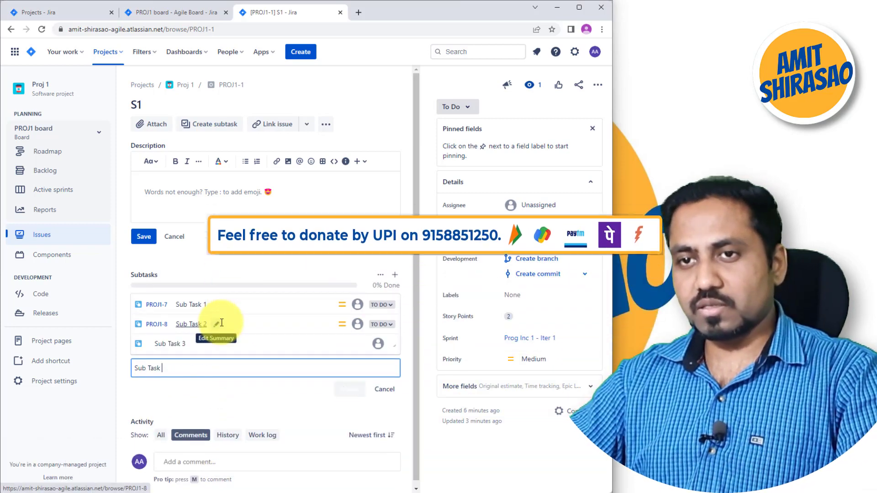
text(4)
key(Return)
text(Sub Task )
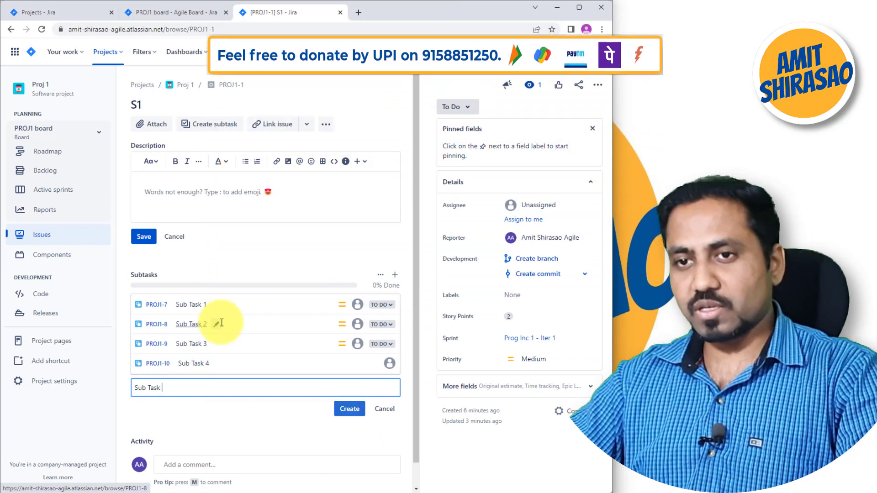
text(5)
key(Return)
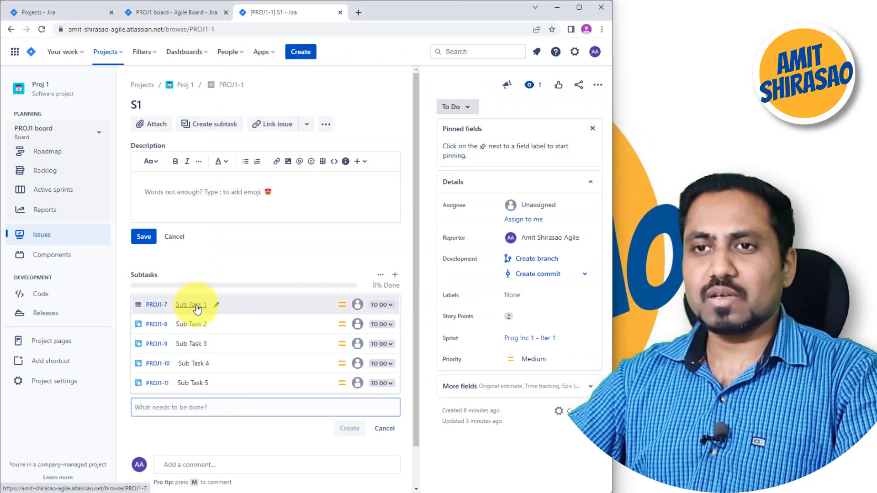
Open each of S1's five subtasks in its own background browser tab.
middle_click(197, 309)
middle_click(196, 344)
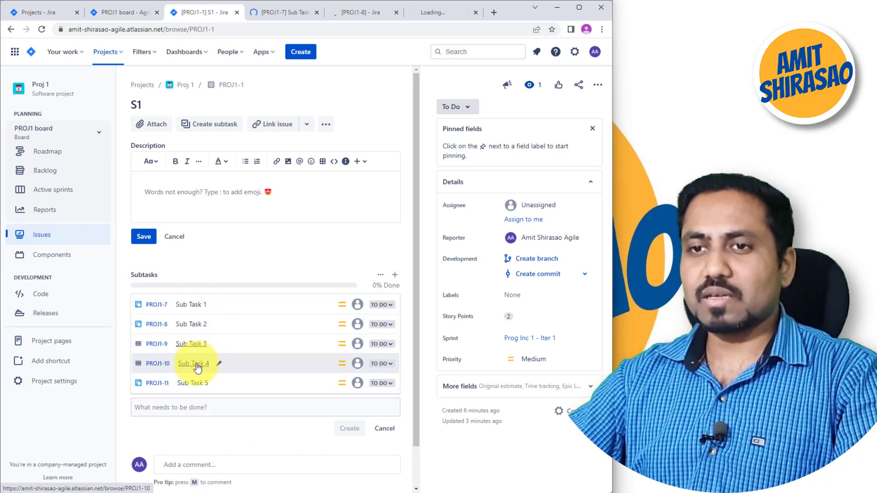
middle_click(194, 363)
middle_click(194, 382)
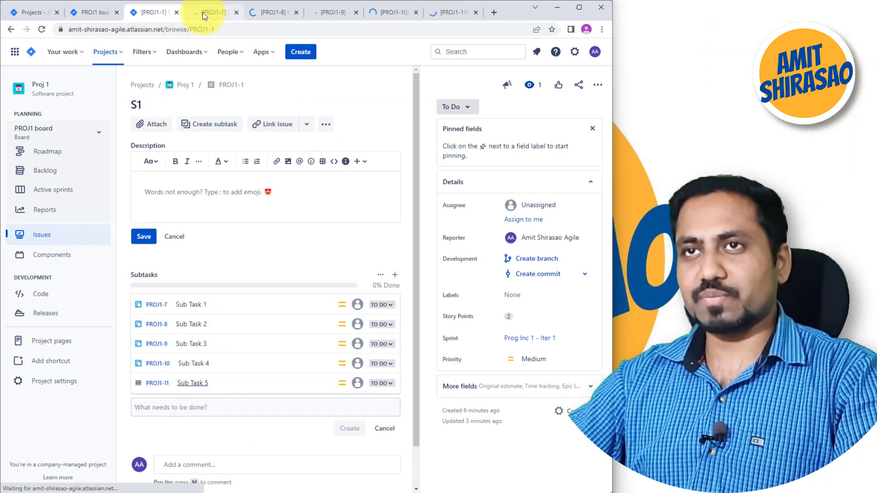
Open the field configuration from Sub Task 1 and move Original estimate above the Hide when empty divider, directly below Labels.
click(205, 11)
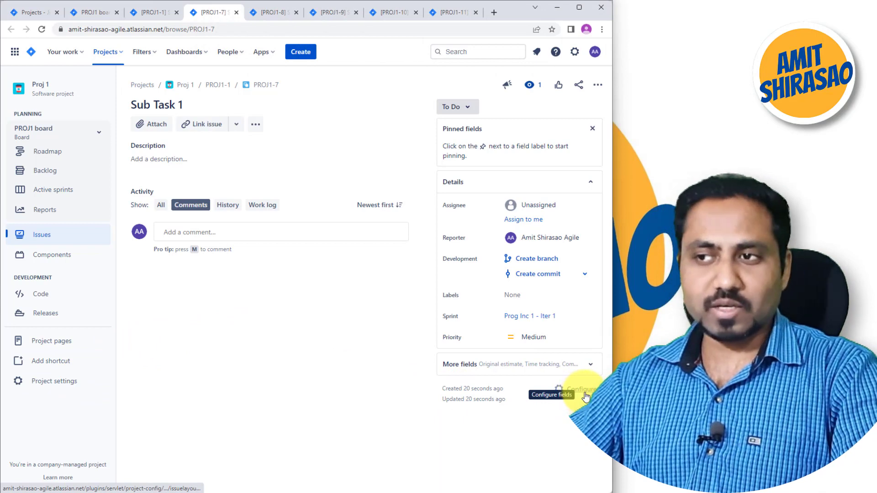
click(584, 394)
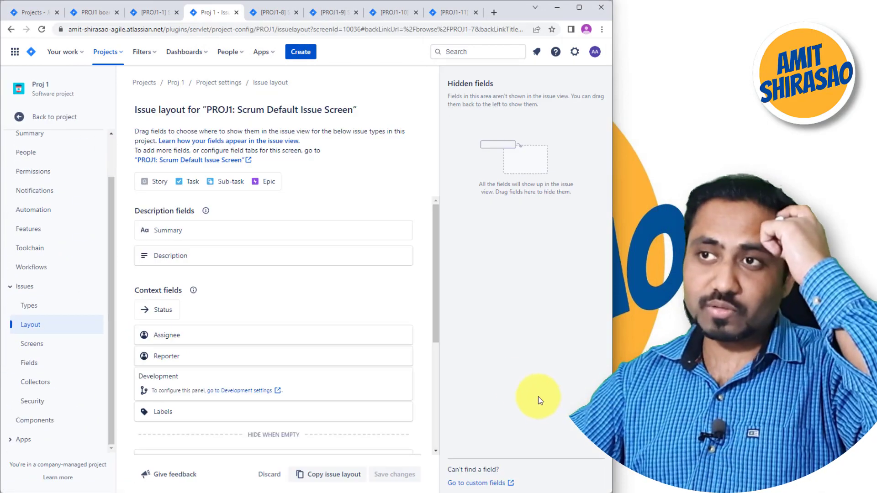
scroll(339, 360, down, 4)
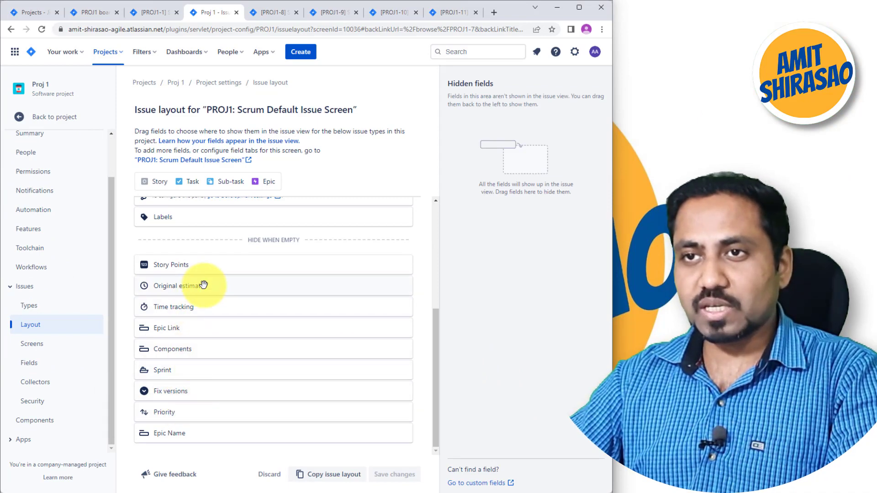
scroll(206, 352, up, 4)
scroll(195, 393, down, 3)
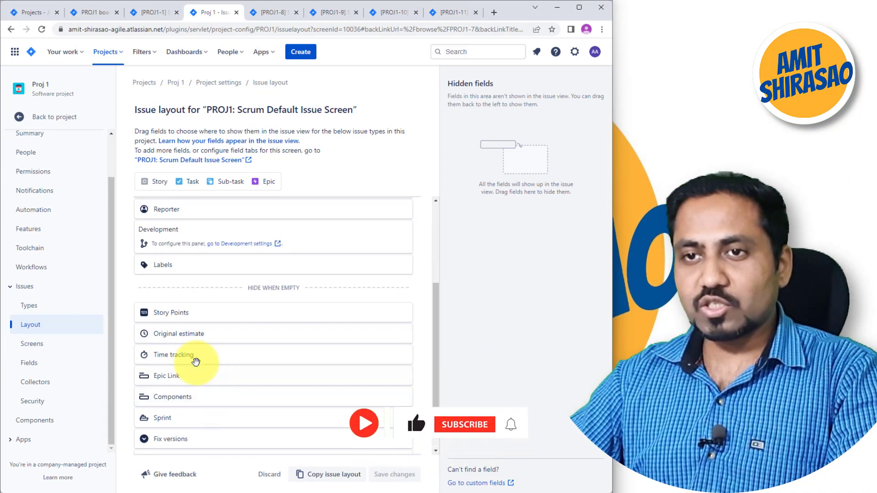
drag(200, 334, 220, 319)
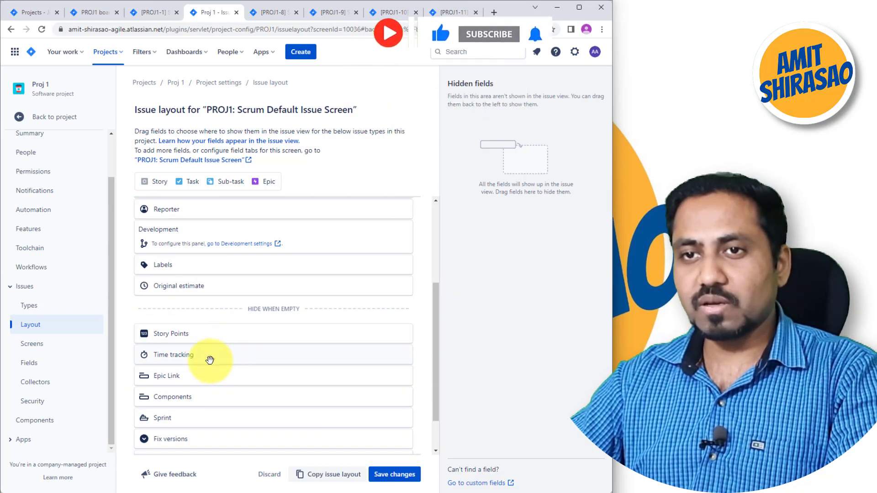
scroll(206, 368, down, 1)
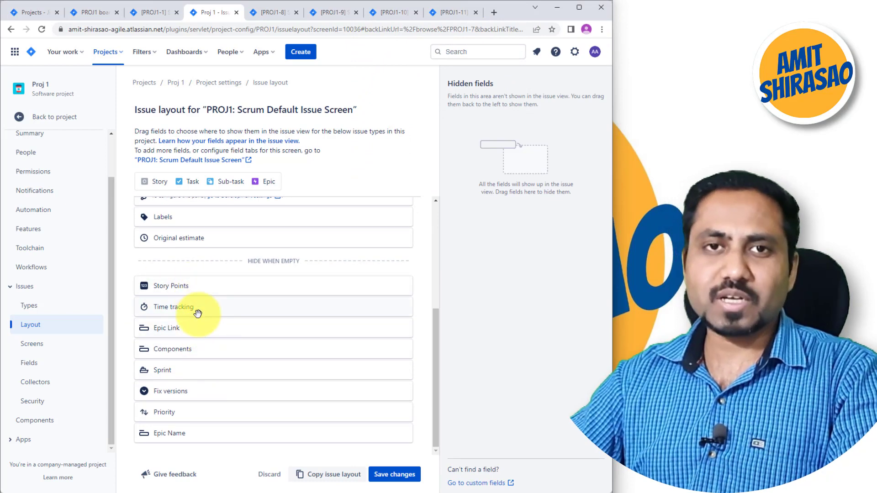
scroll(195, 367, up, 1)
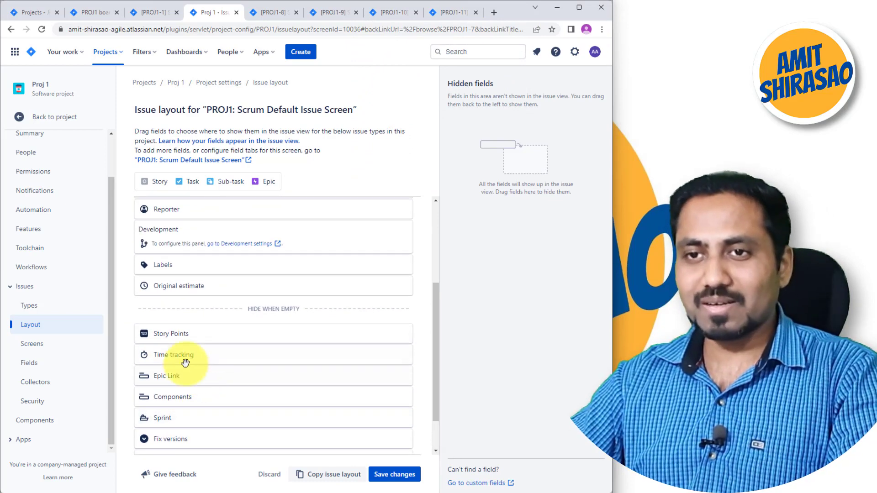
Save the changed issue layout of the Scrum Default Issue Screen and return to Sub Task 1.
scroll(193, 408, down, 1)
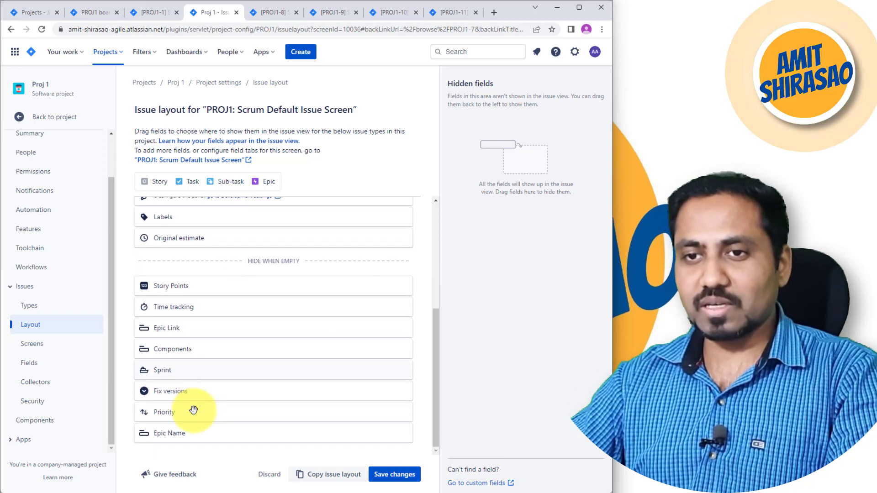
click(392, 475)
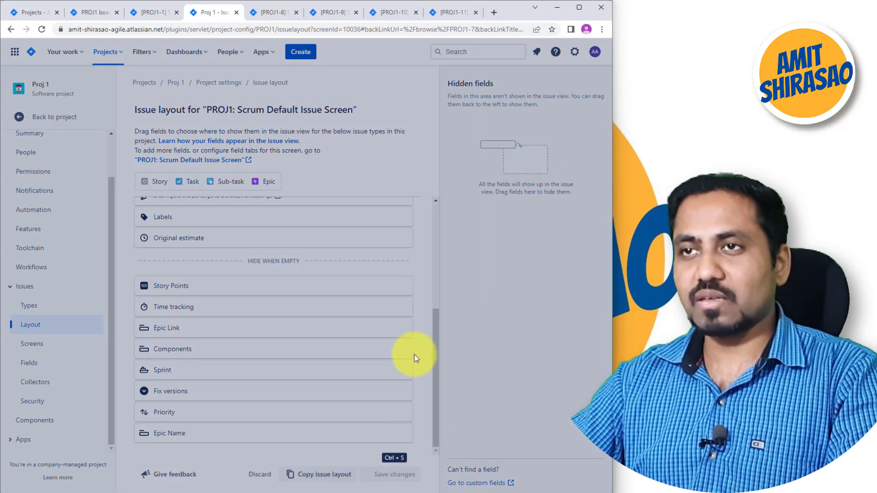
click(10, 30)
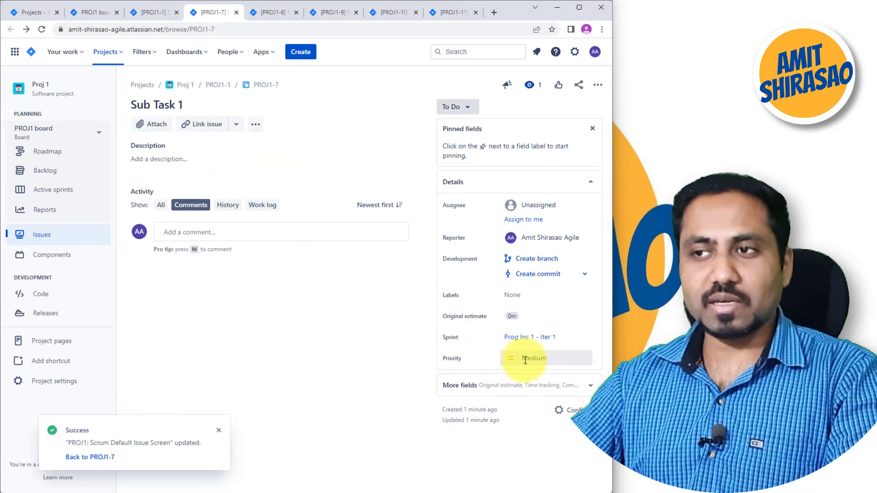
Set the Original estimate of Sub Task 1 to 1d.
click(525, 316)
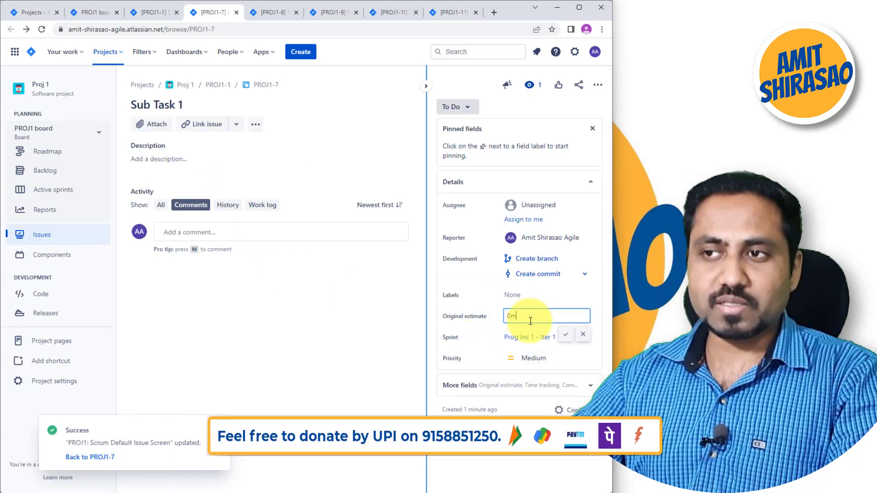
key(BackSpace)
key(BackSpace)
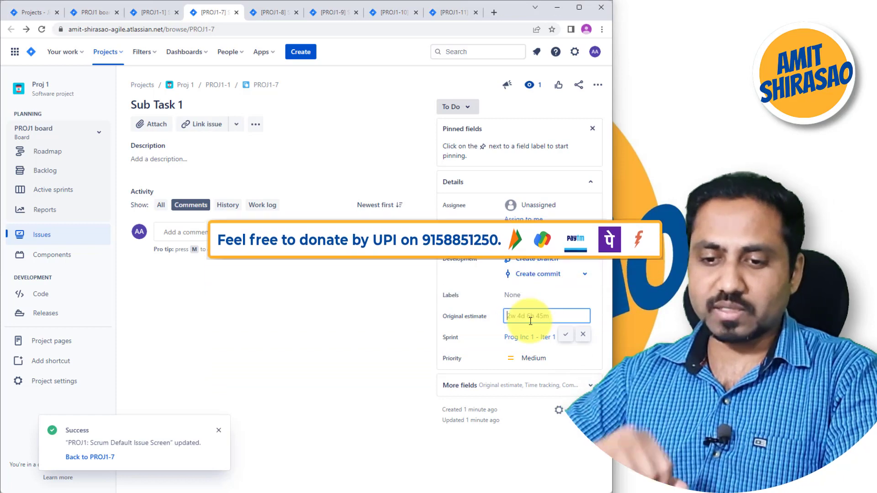
text(1d)
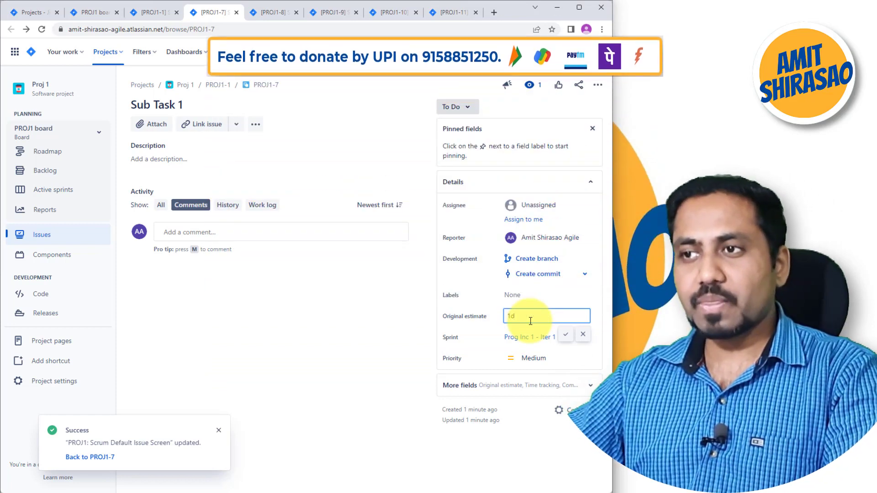
key(Return)
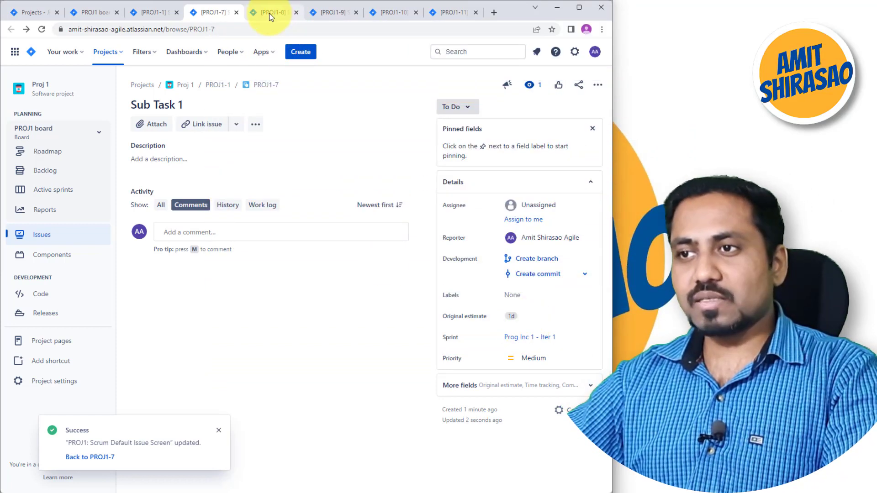
Reload Sub Task 2 to apply the saved layout and set its Original estimate to 4h.
click(269, 13)
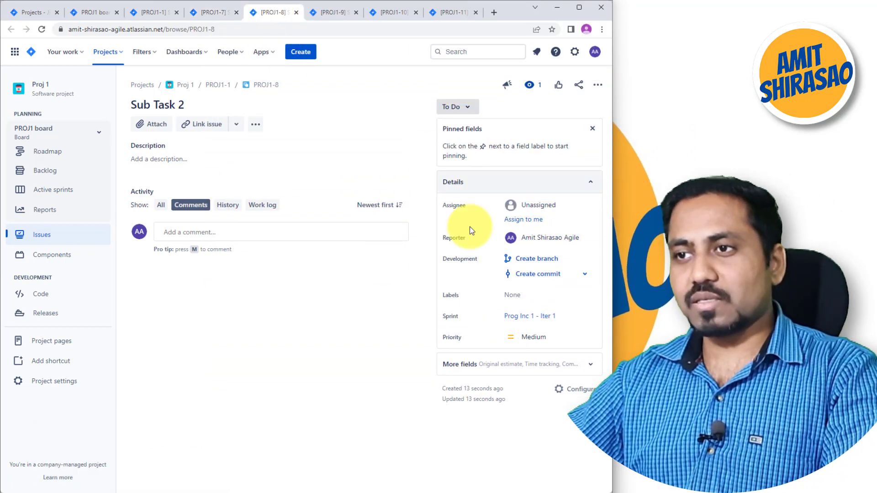
click(42, 31)
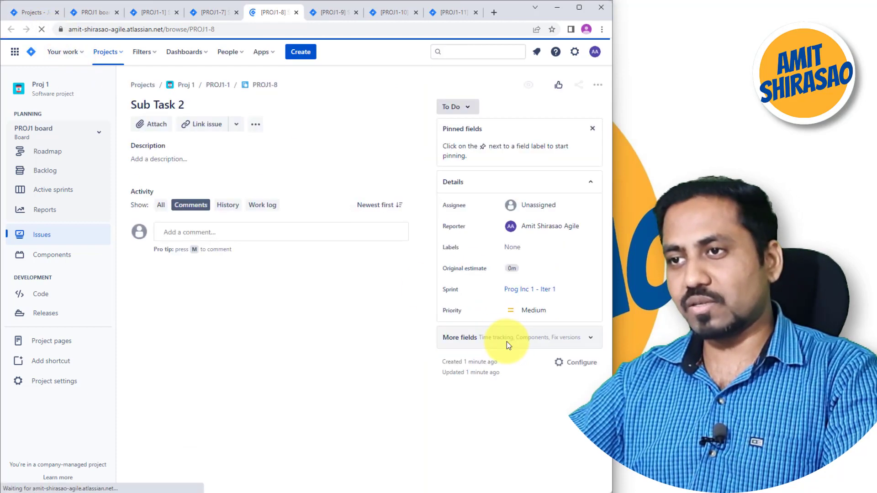
click(529, 320)
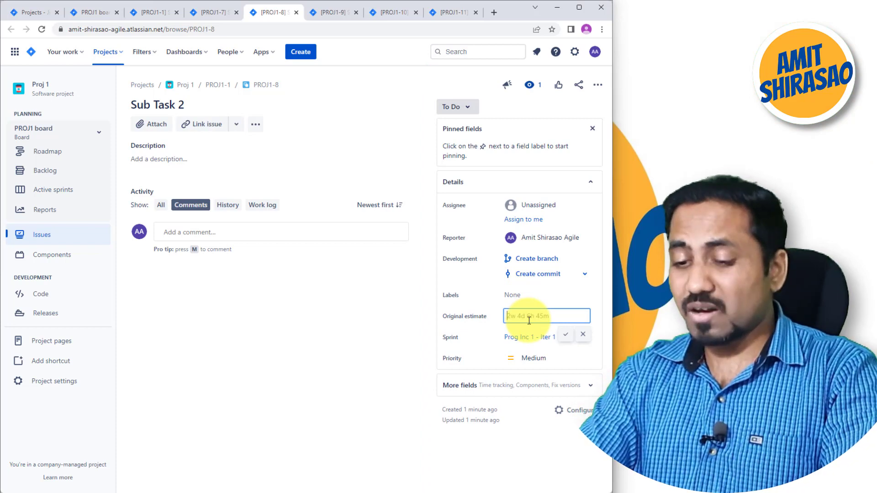
text(0.2)
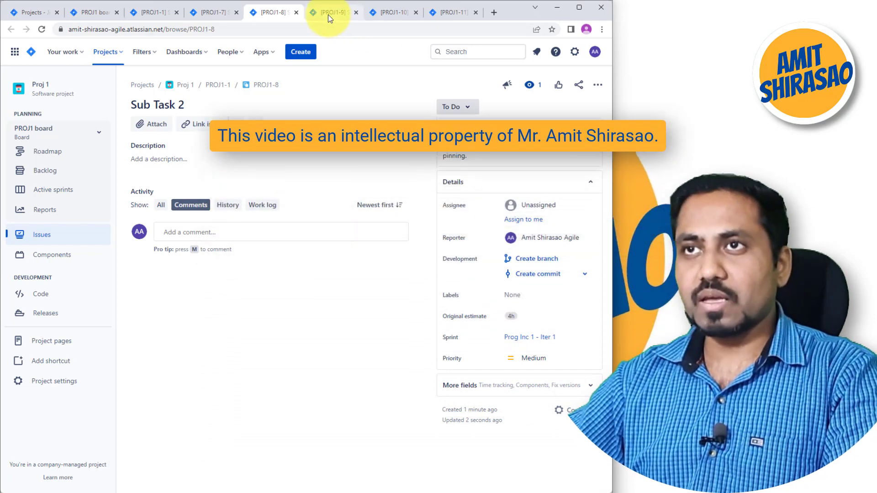
Reload the pages of Sub Tasks 3, 4 and 5, and set the Original estimate of Sub Task 3 to 2h.
click(329, 14)
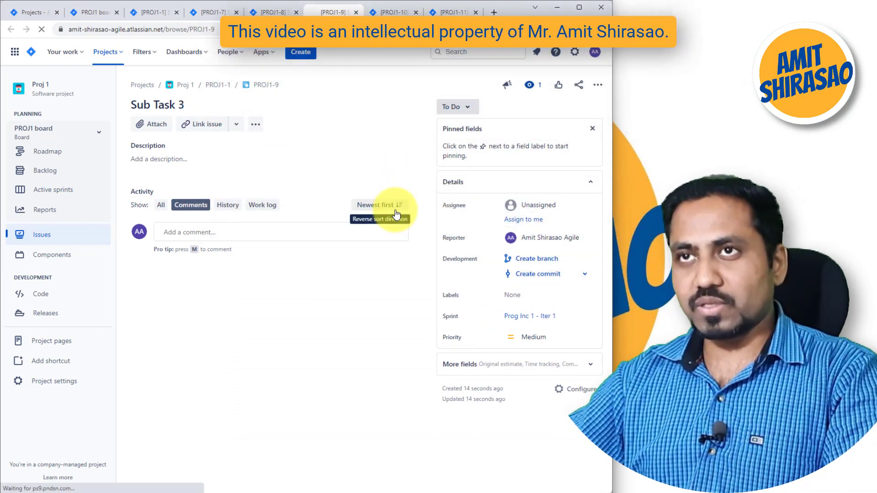
click(397, 13)
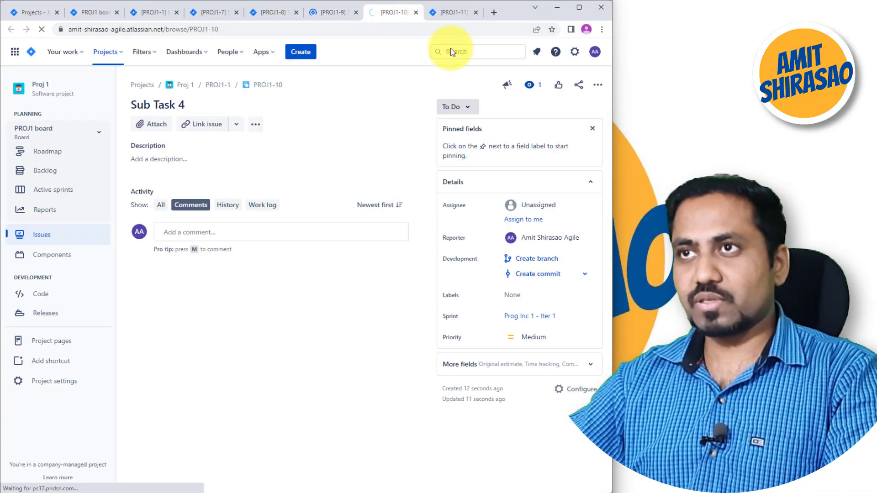
click(449, 12)
click(333, 20)
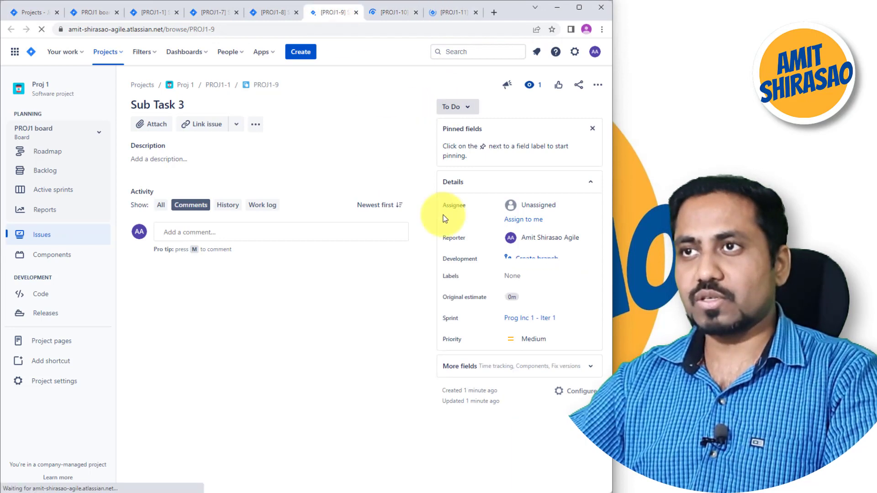
click(506, 317)
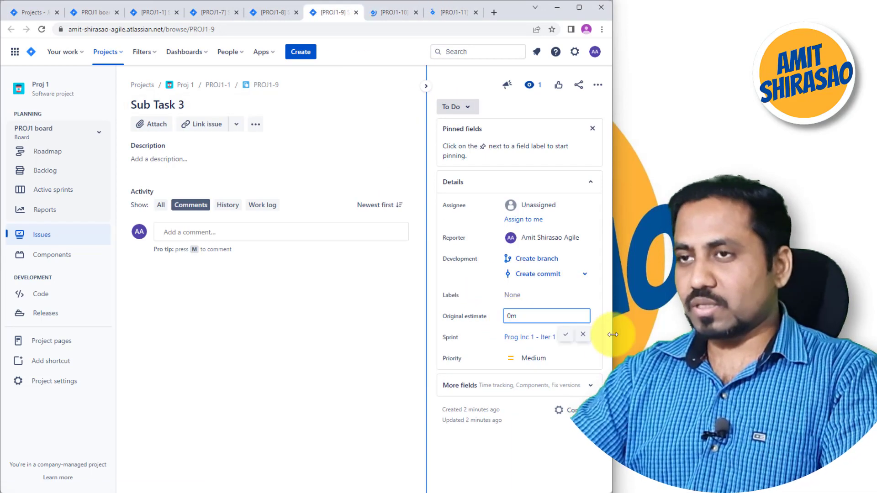
text(2h)
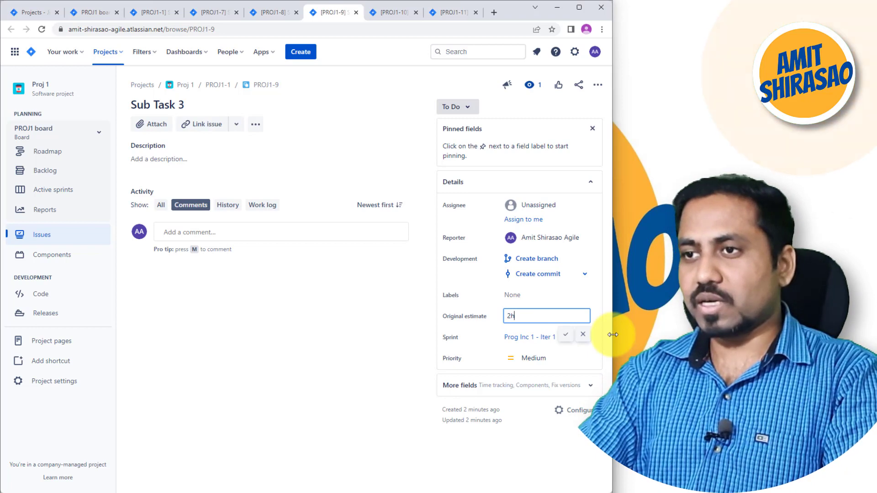
Set the Original estimate of Sub Task 4 to 30m and of Sub Task 5 to 3h.
click(384, 13)
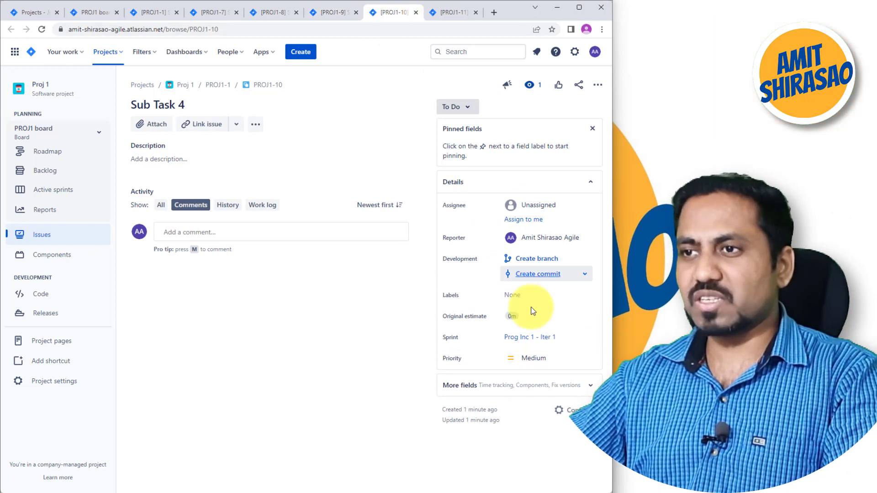
click(536, 317)
text(30)
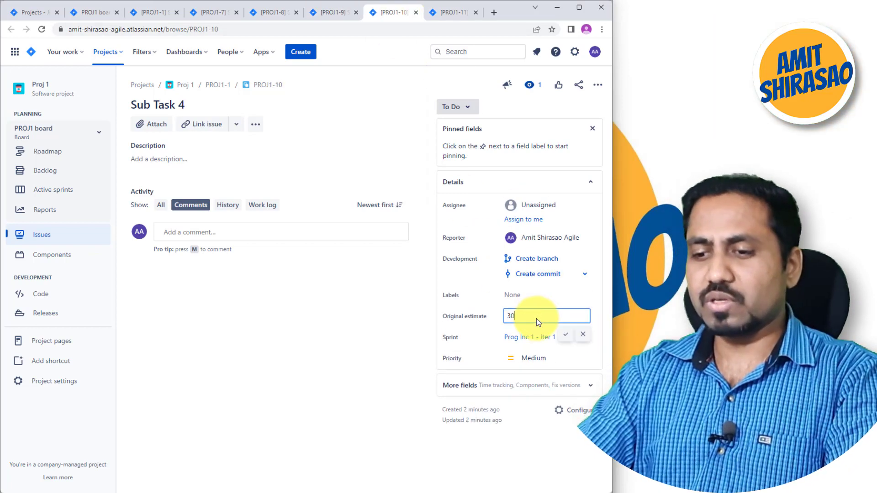
text( m)
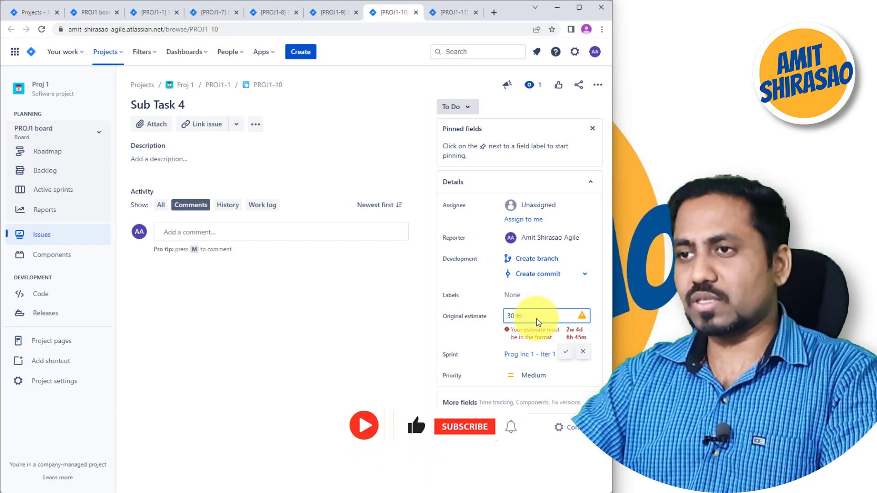
key(BackSpace)
key(BackSpace)
text(m)
key(Return)
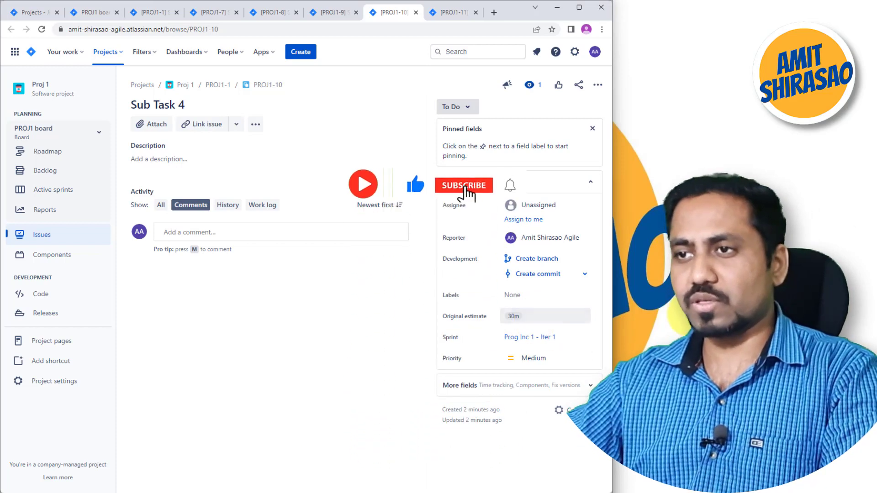
click(450, 13)
click(526, 318)
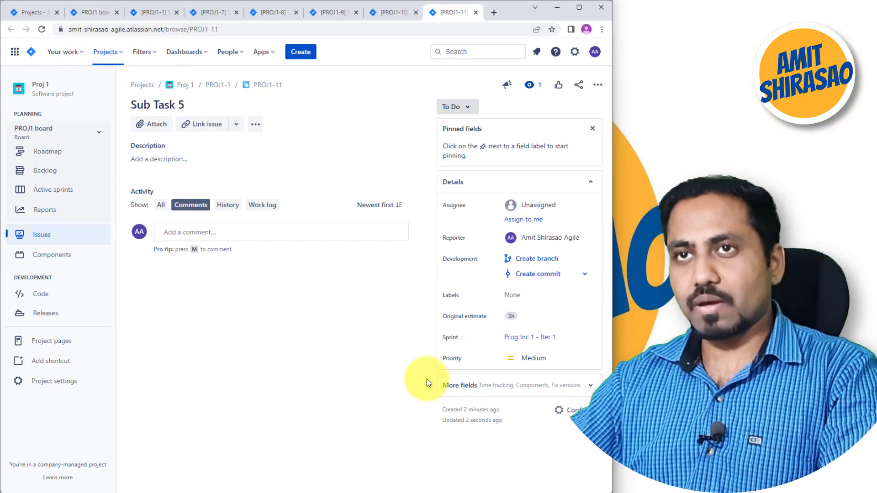
Examine how S1's subtasks and the other stories are arranged on the active sprint board, collapsing and expanding the S1 group.
click(150, 12)
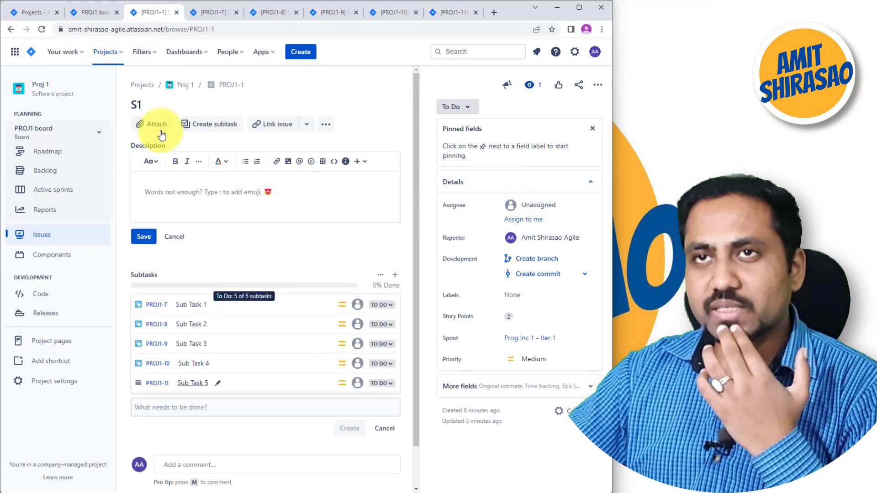
click(97, 18)
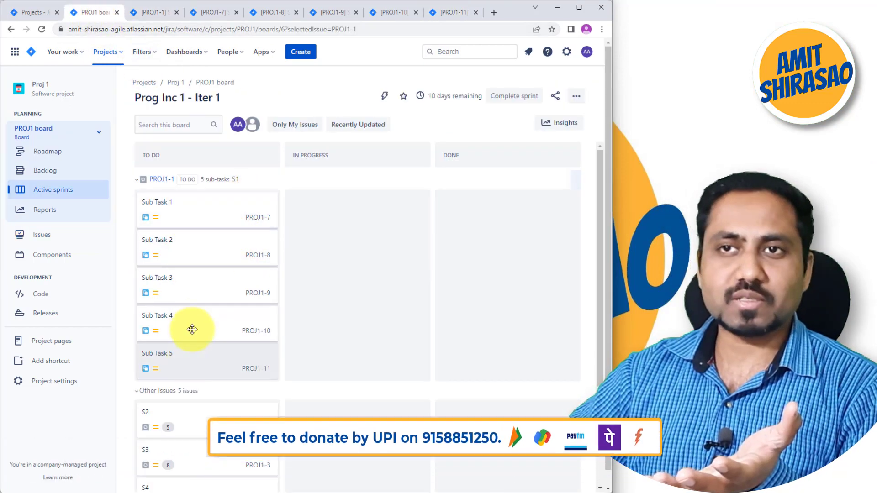
click(137, 180)
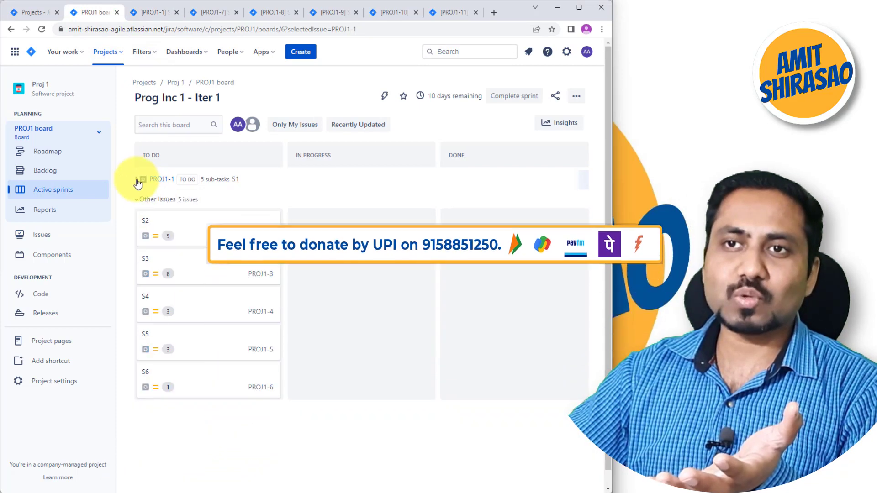
click(137, 181)
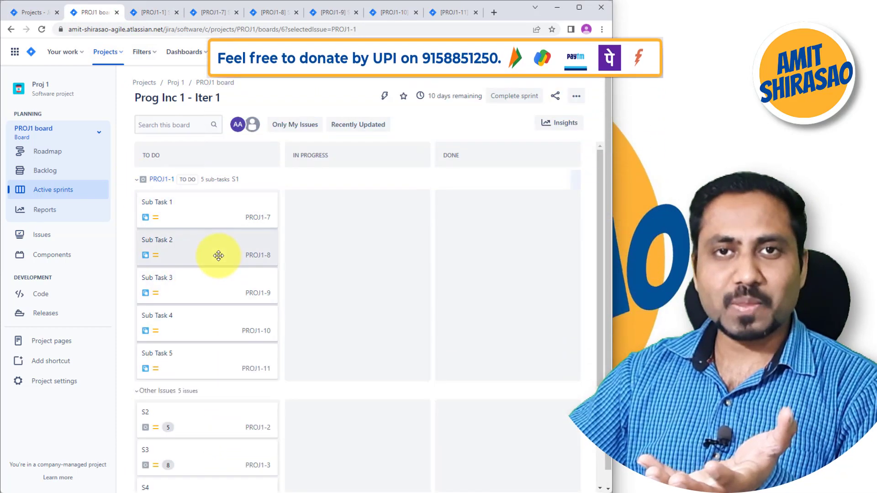
scroll(219, 414, down, 3)
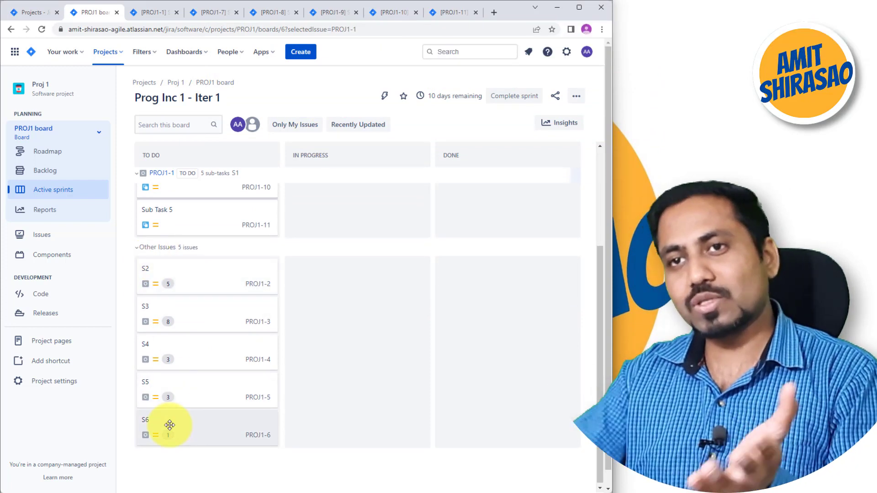
scroll(169, 425, up, 3)
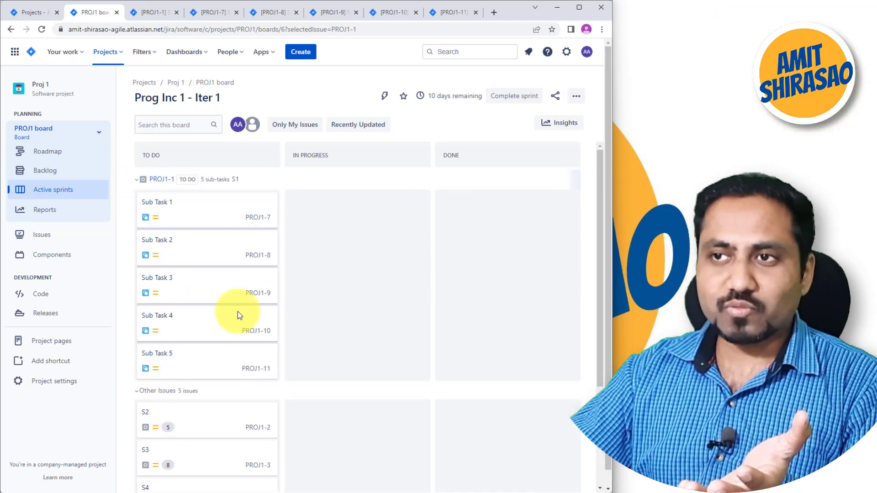
click(137, 180)
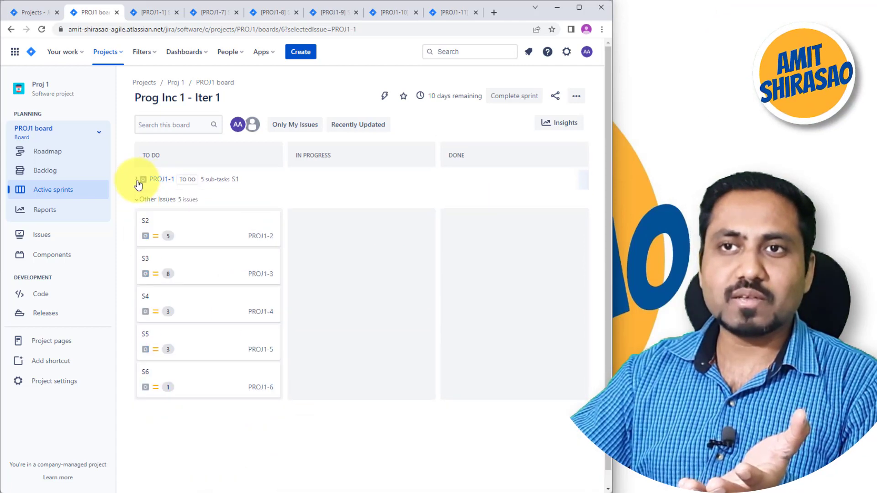
click(138, 182)
click(138, 180)
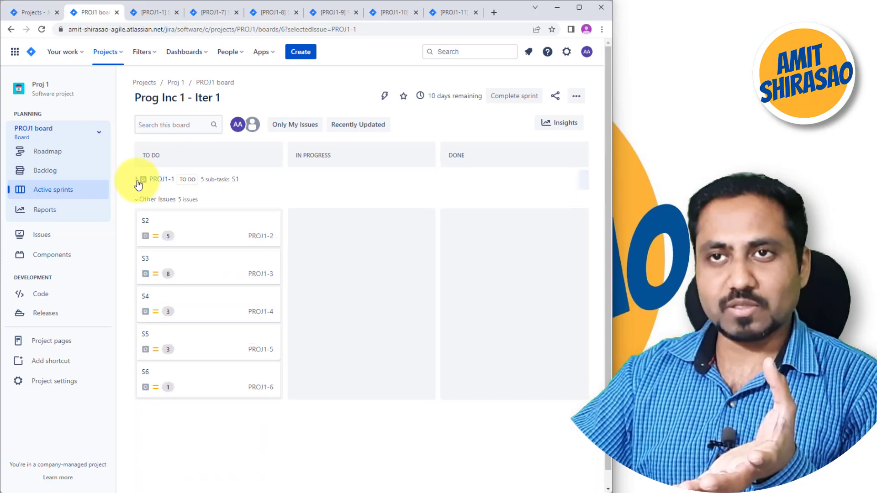
click(137, 181)
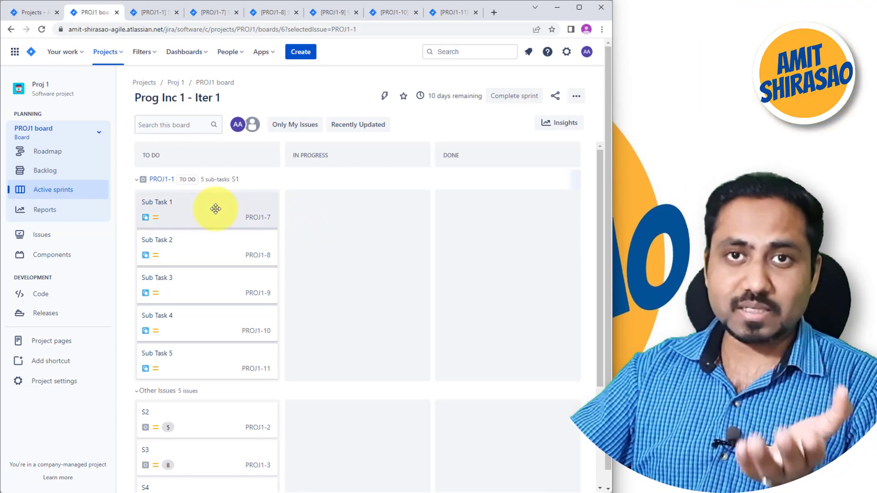
mouse_move(216, 209)
mouse_down()
mouse_move(337, 215)
mouse_move(294, 201)
mouse_move(228, 205)
mouse_up()
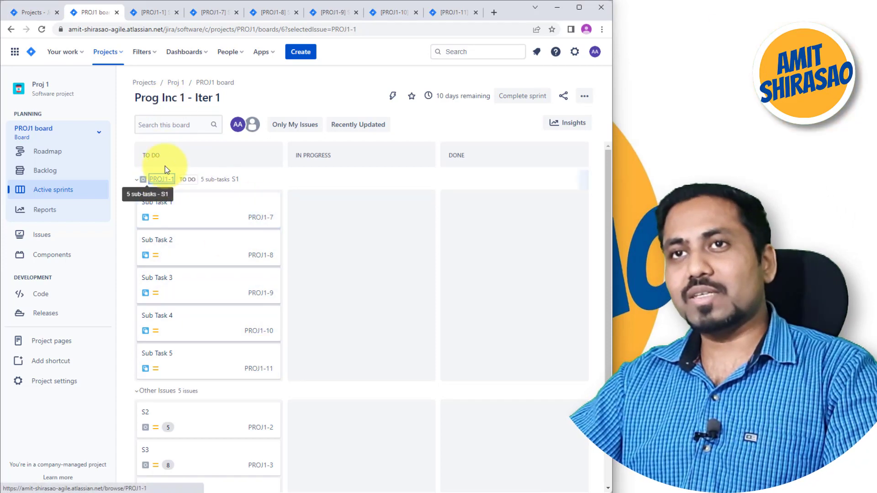
Place a new PROJ1 board tab beside the existing board tab and open story S1's full issue page from it.
click(152, 14)
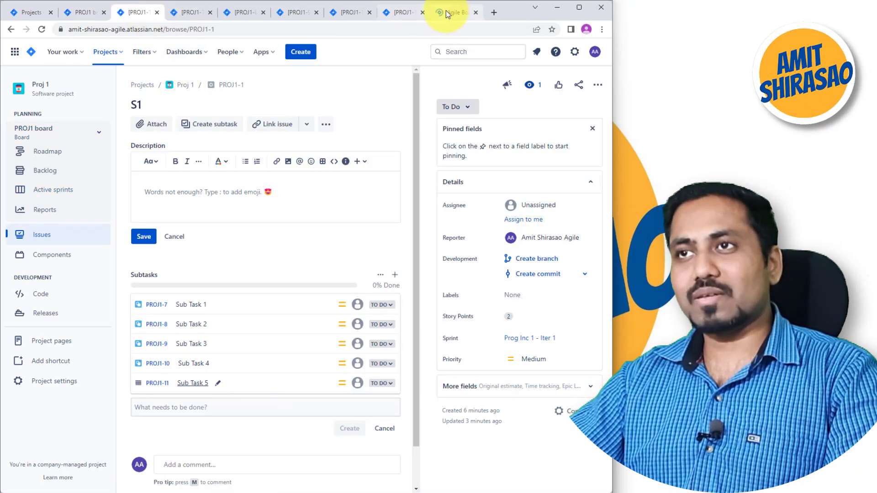
drag(445, 12, 138, 17)
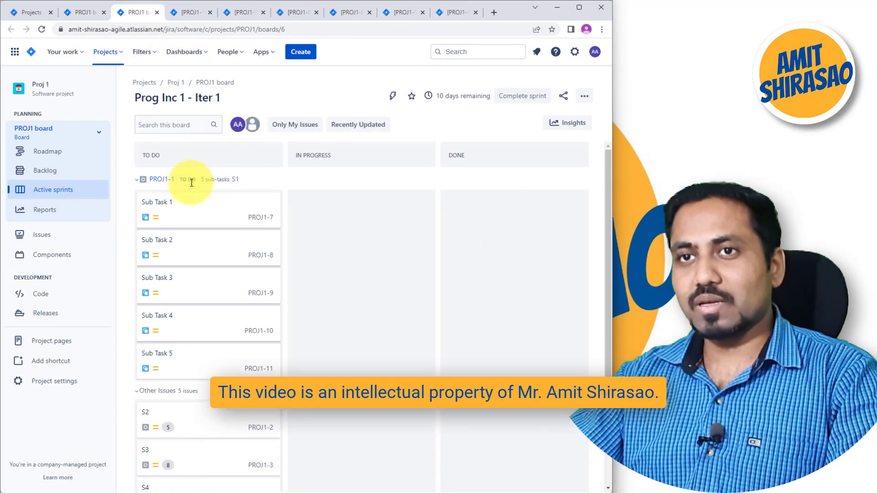
click(166, 180)
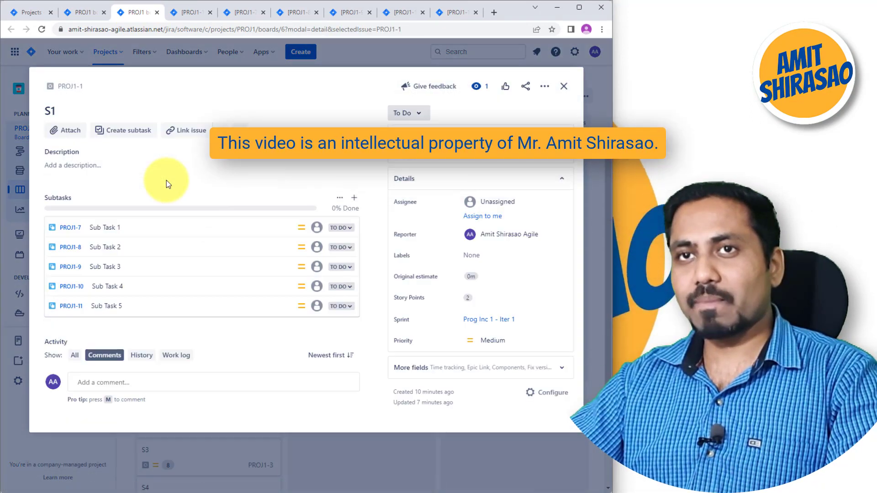
click(64, 86)
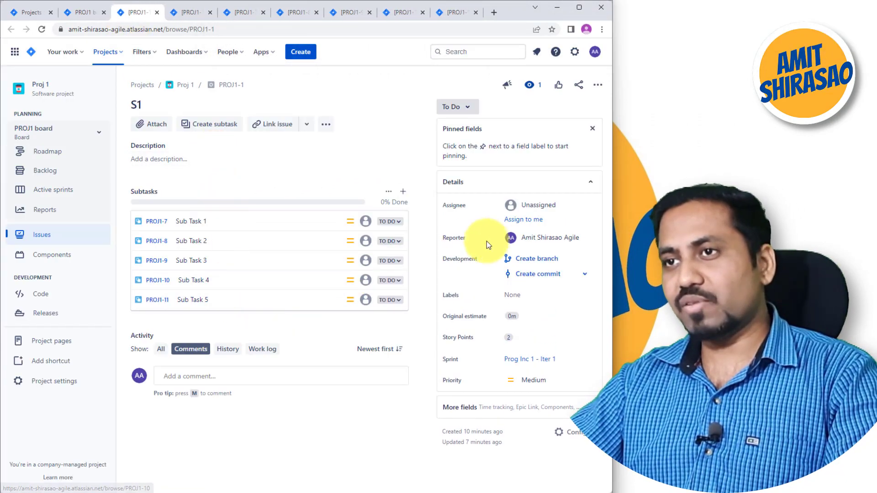
Set the Assignee of story S1 to the signed-in account's own user.
click(538, 205)
click(544, 231)
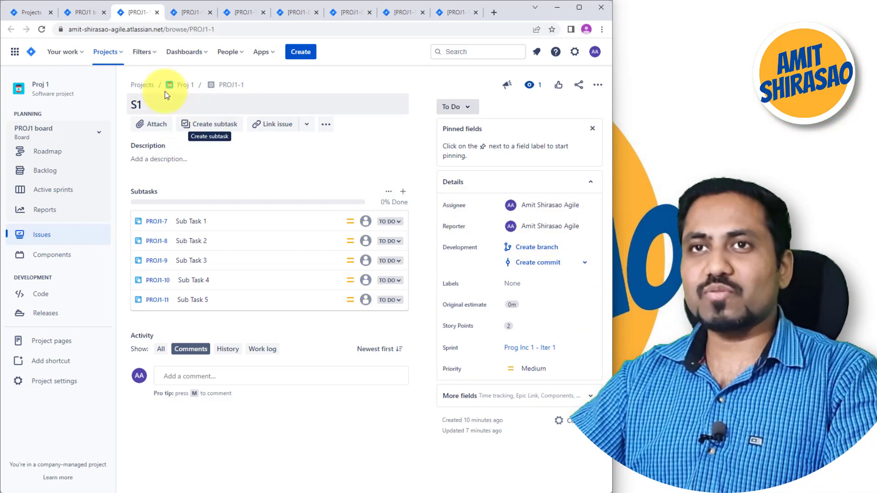
Open Proj 1's project settings in a separate browser tab and go to its People page.
ctrl+click(76, 382)
click(165, 17)
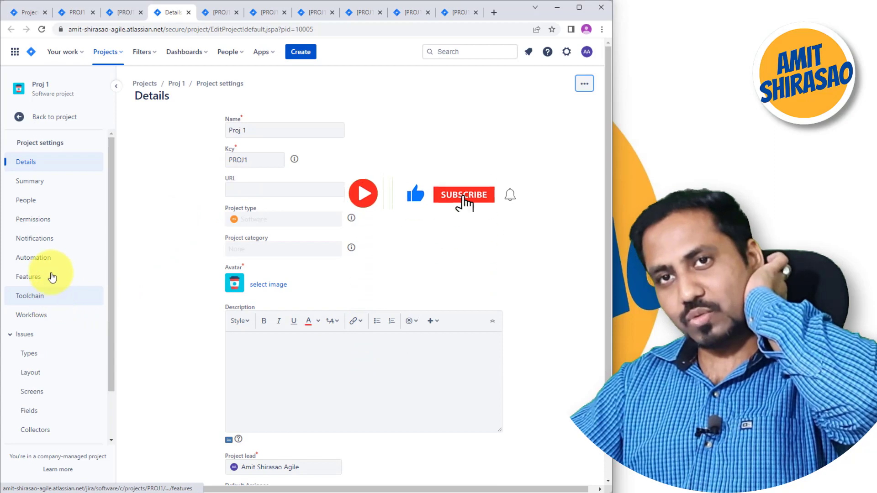
click(52, 203)
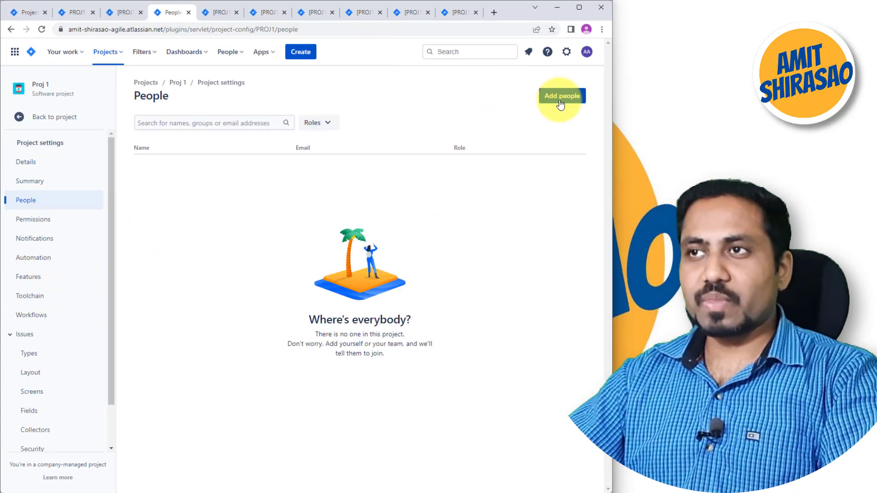
Invite the first team member to Proj 1 by the suggested e-mail address with the Administrators role.
click(561, 98)
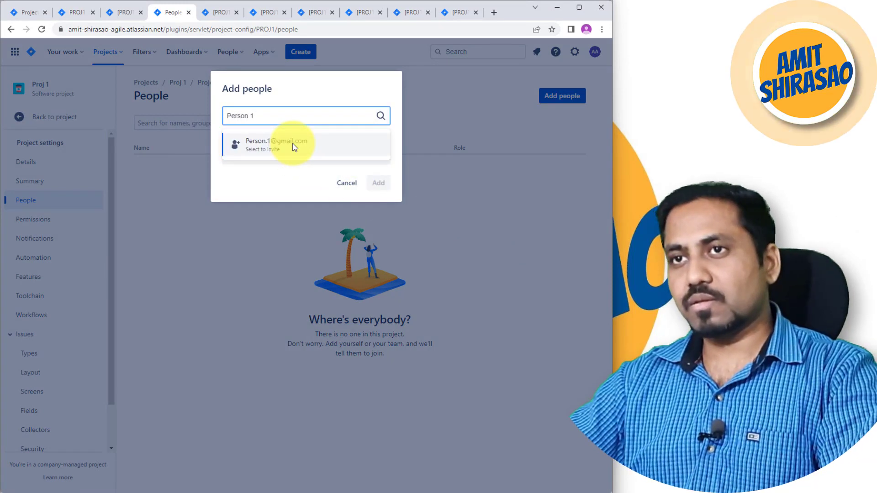
click(294, 146)
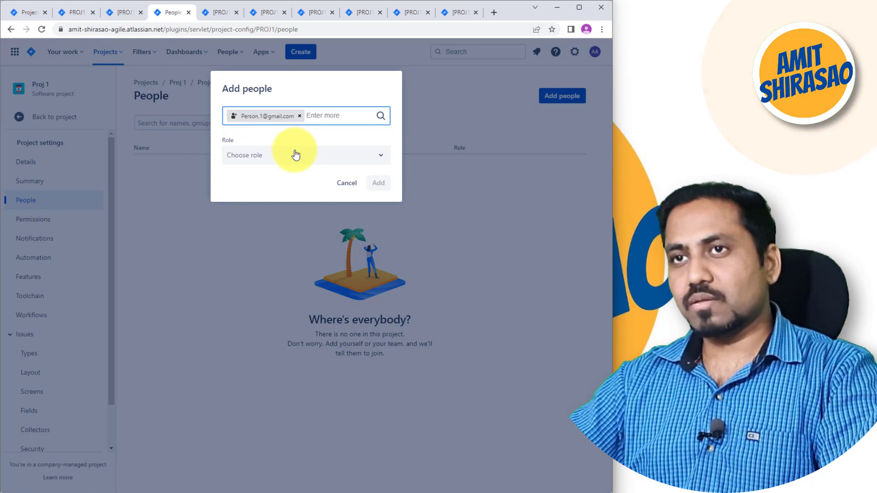
click(329, 163)
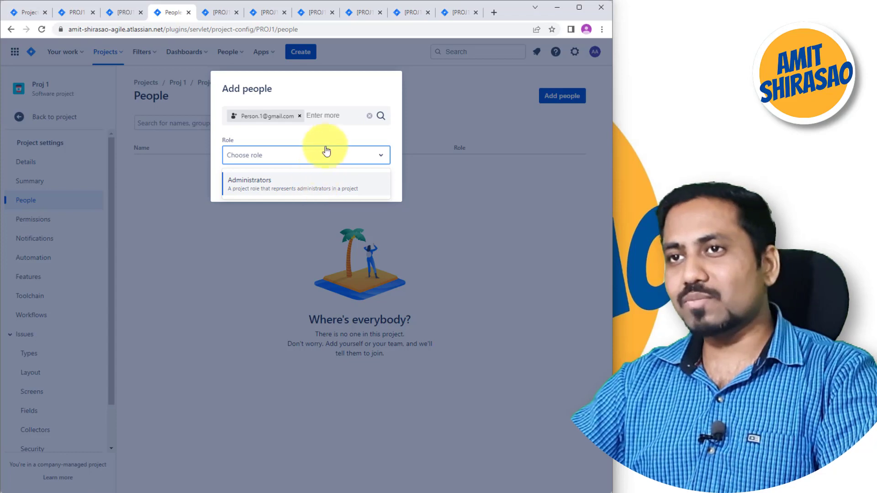
click(326, 149)
click(330, 160)
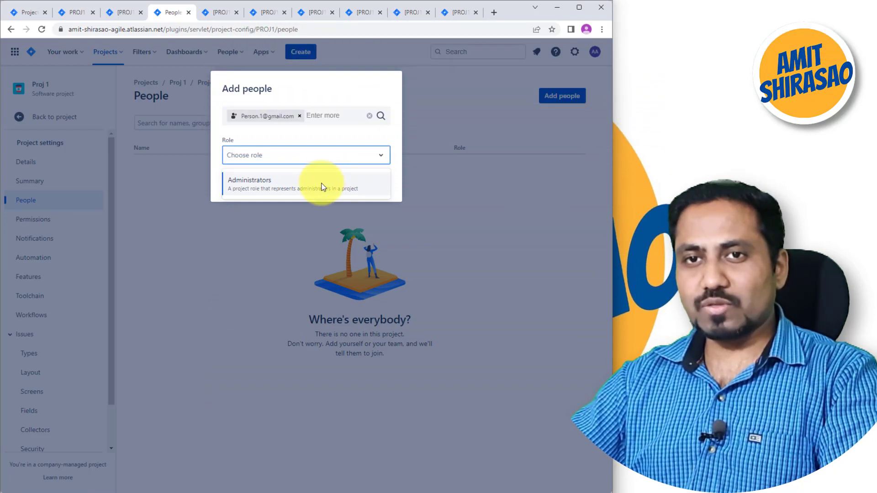
click(321, 189)
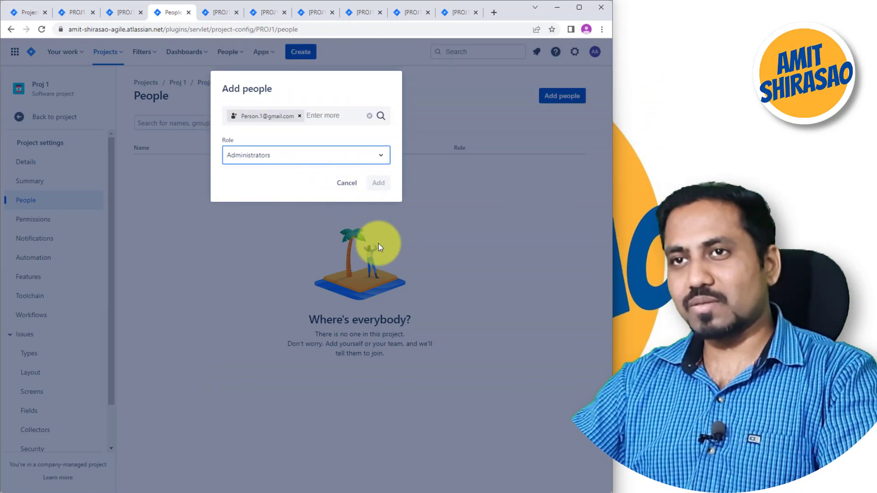
click(381, 182)
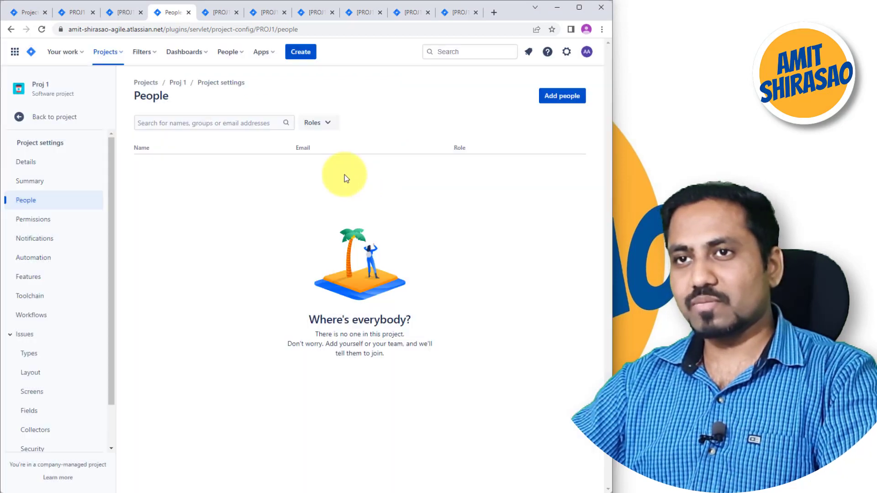
Invite the second team member to Proj 1 by the suggested e-mail address with the Administrators role.
click(310, 129)
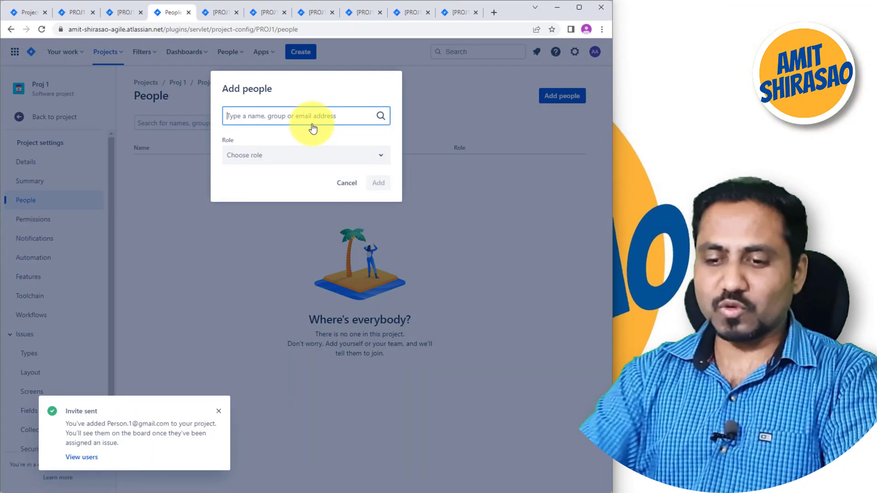
text(person)
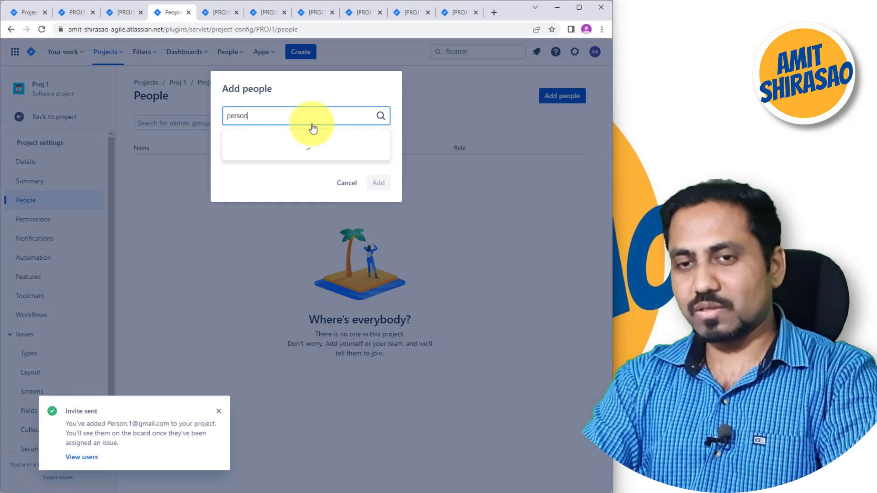
text(2)
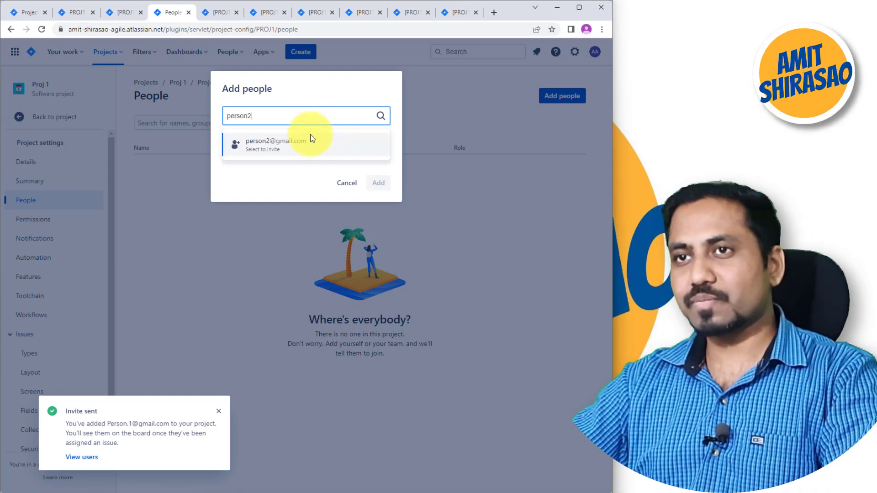
click(312, 139)
click(376, 161)
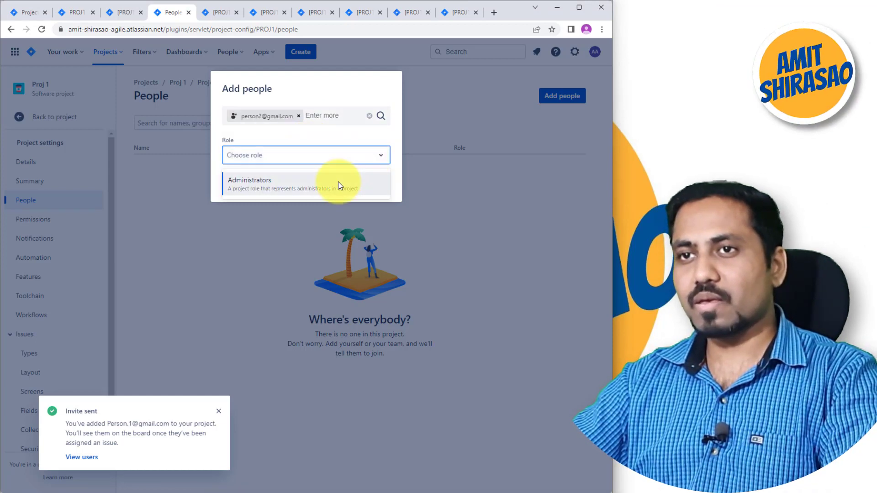
click(338, 182)
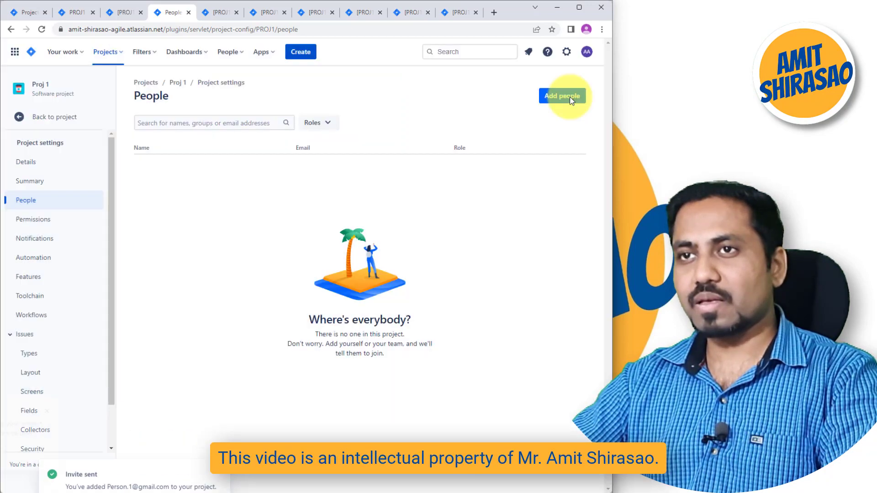
Invite the third team member to Proj 1 by the suggested e-mail address with the Administrators role.
click(571, 97)
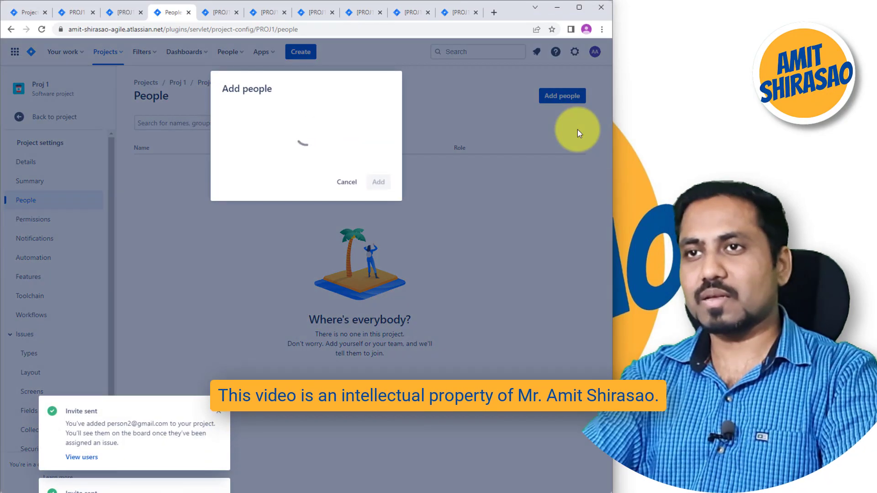
text(Person3)
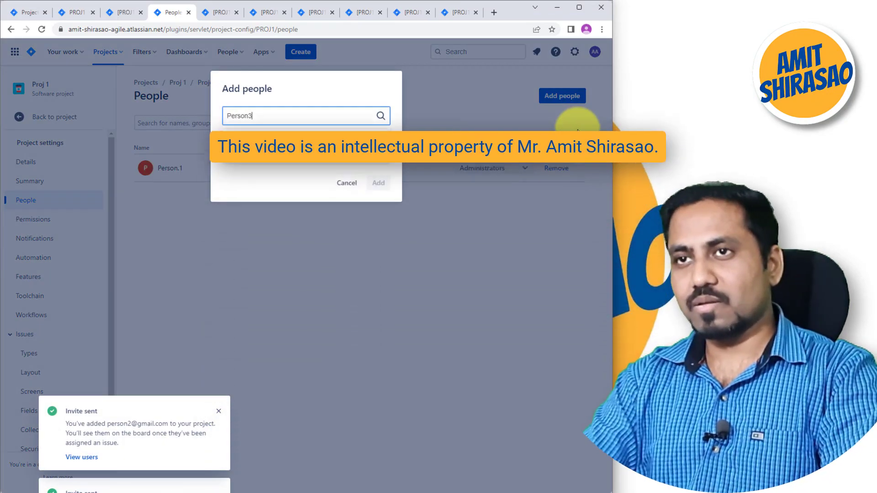
click(337, 147)
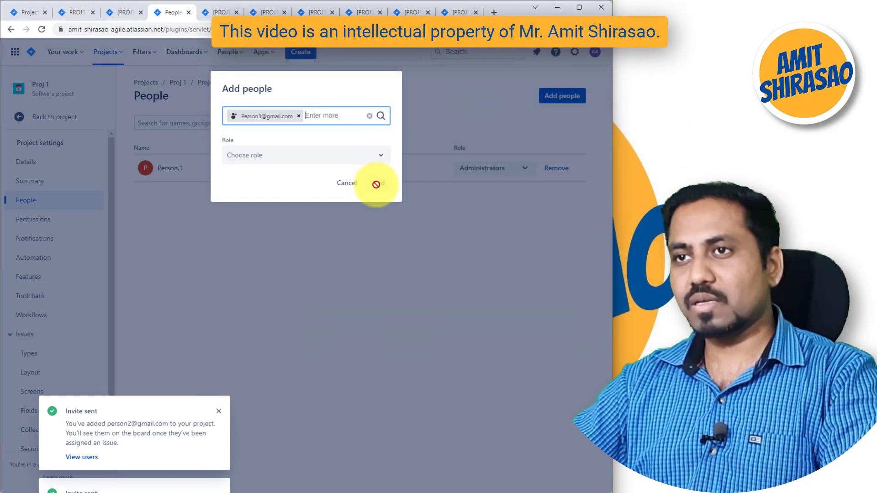
click(368, 160)
click(348, 182)
click(378, 183)
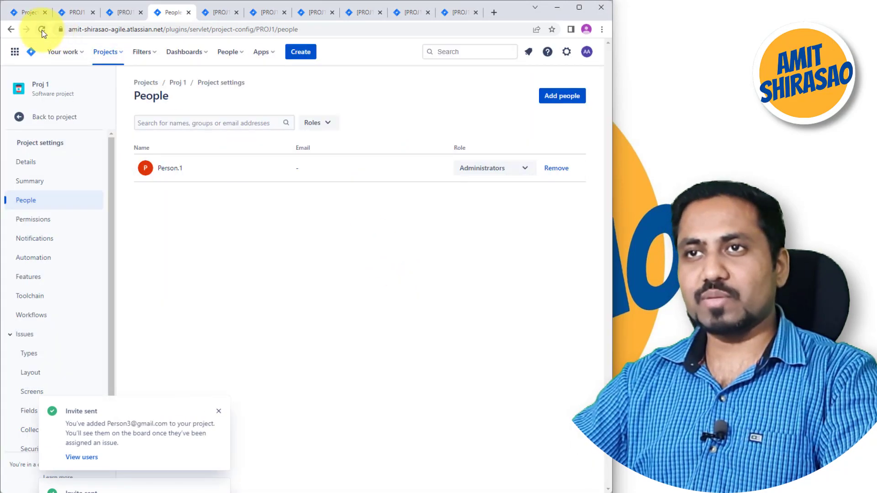
Reload the People page and check the invited members, searching for the third member's name and clearing the search.
click(42, 30)
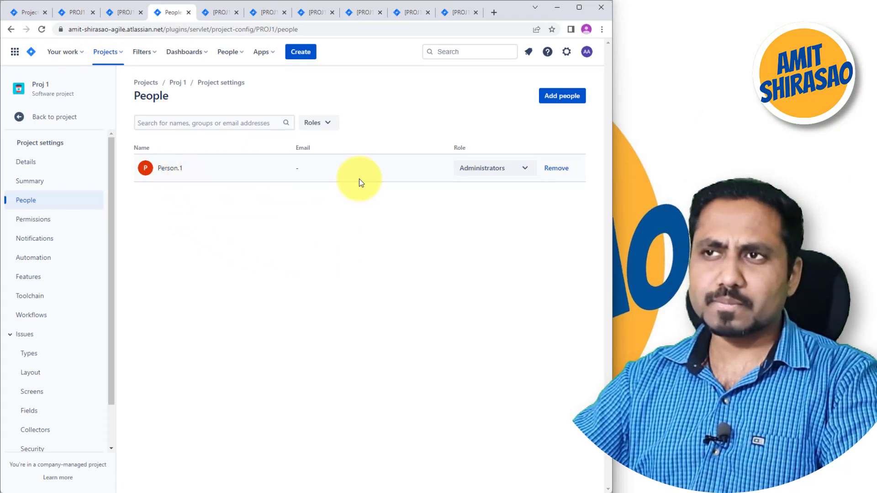
click(271, 126)
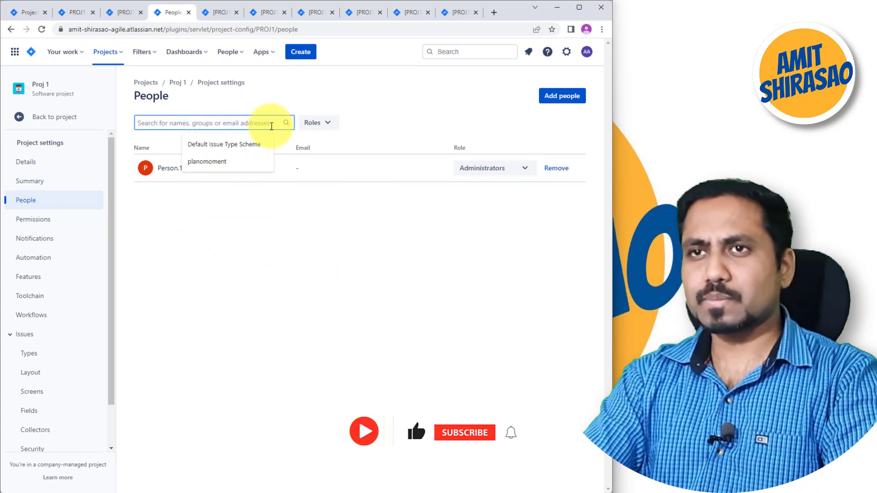
text(person3)
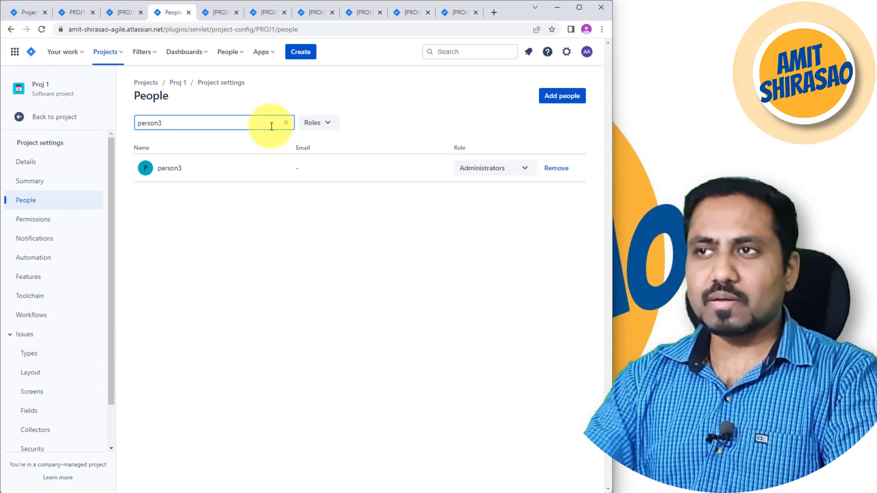
click(525, 170)
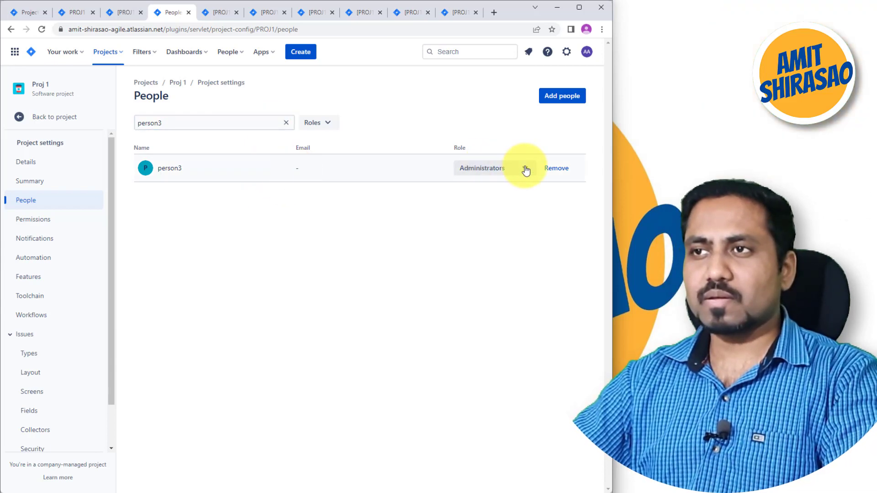
click(345, 196)
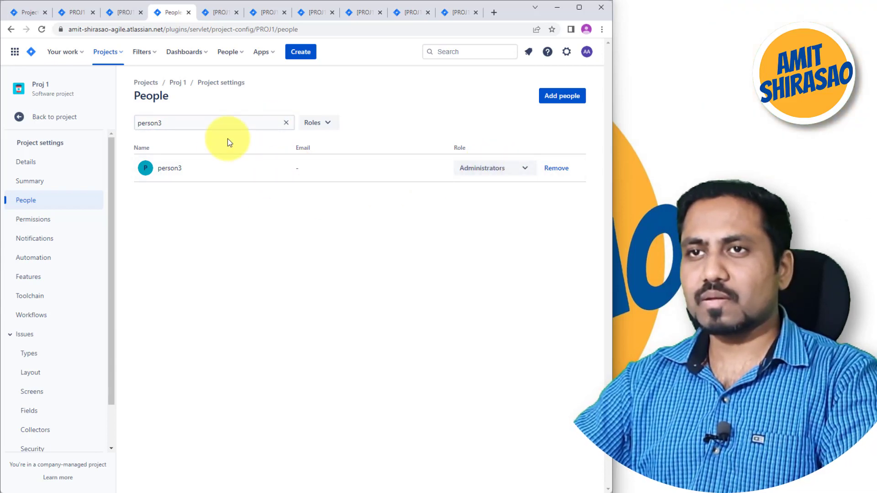
click(286, 123)
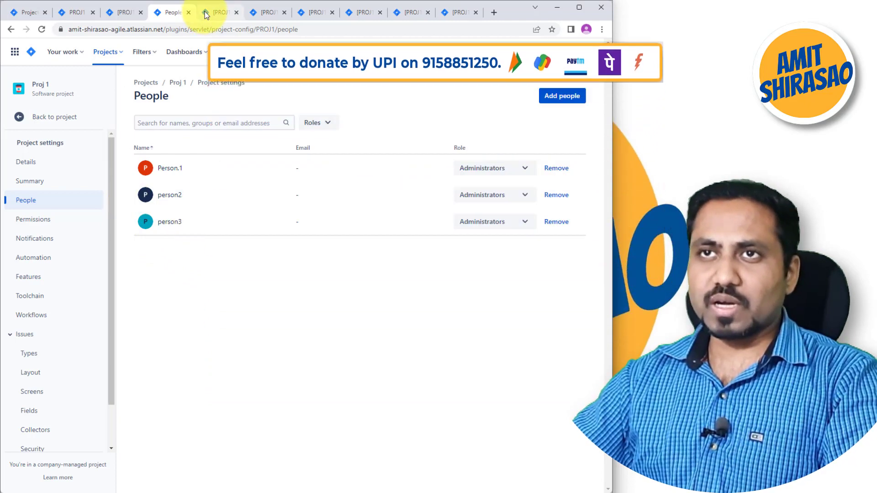
Switch to the older browser tab that holds story S1's issue page.
click(206, 14)
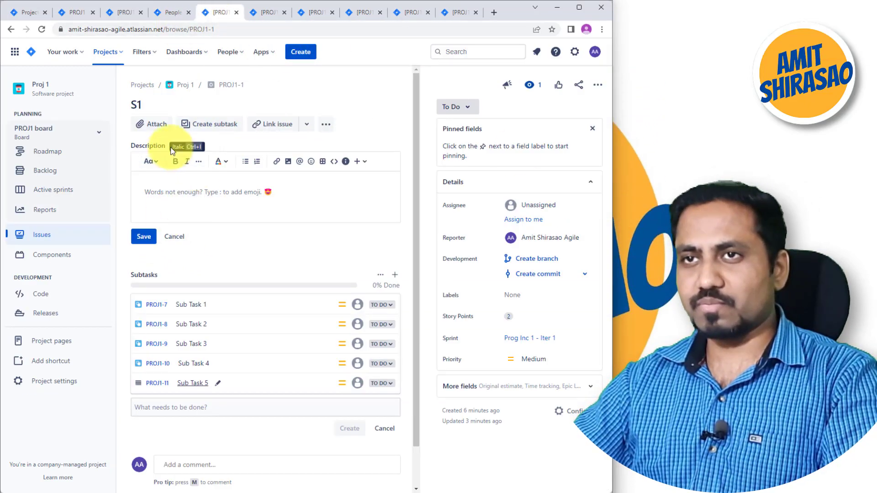
Assign story S1 to Person.1.
click(523, 205)
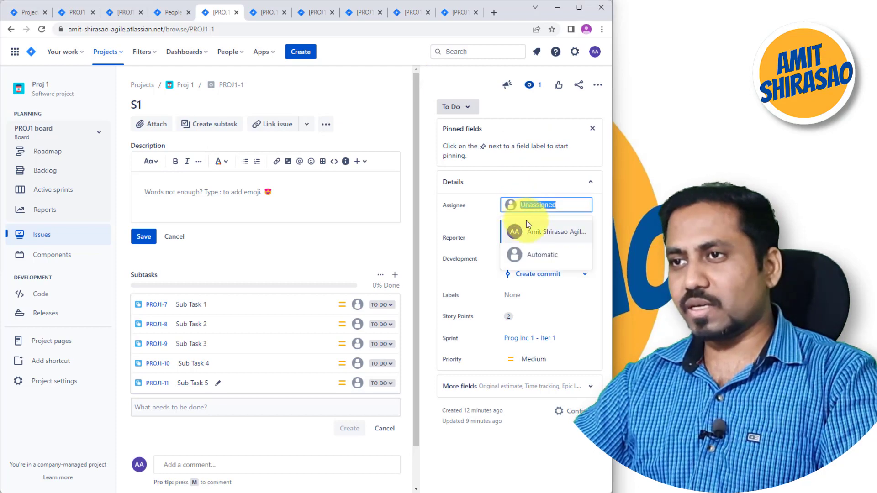
text(s)
key(BackSpace)
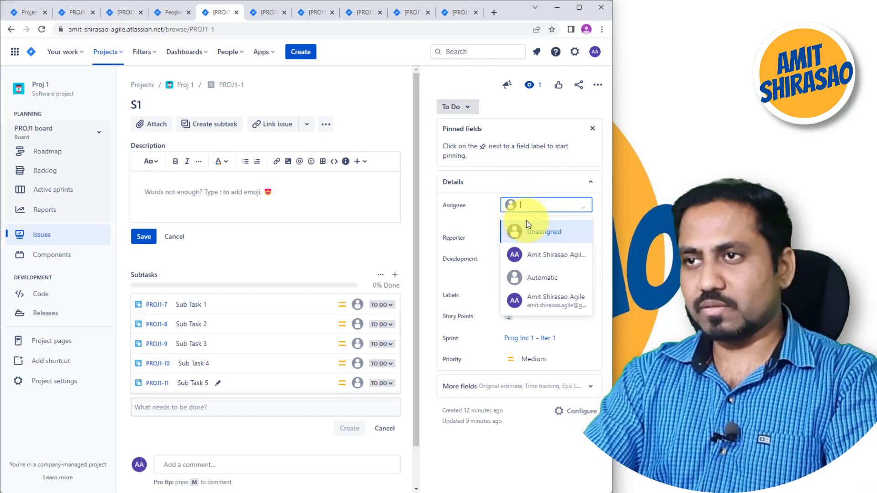
text(person)
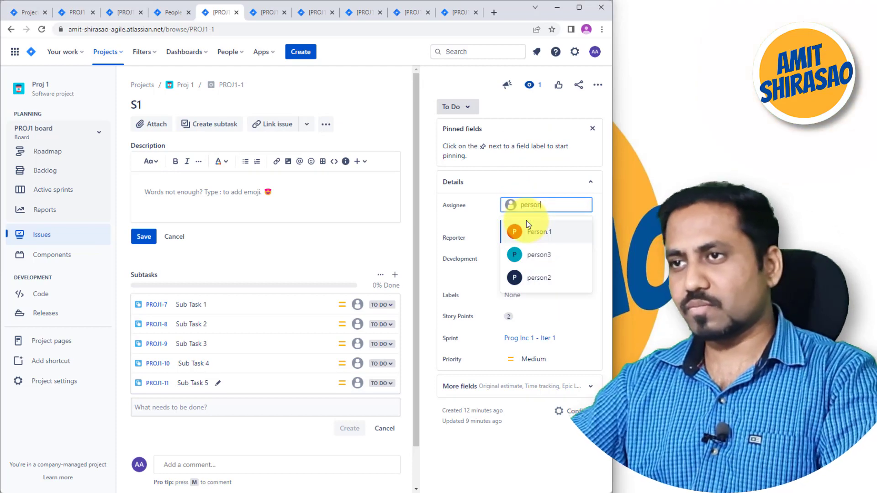
click(529, 228)
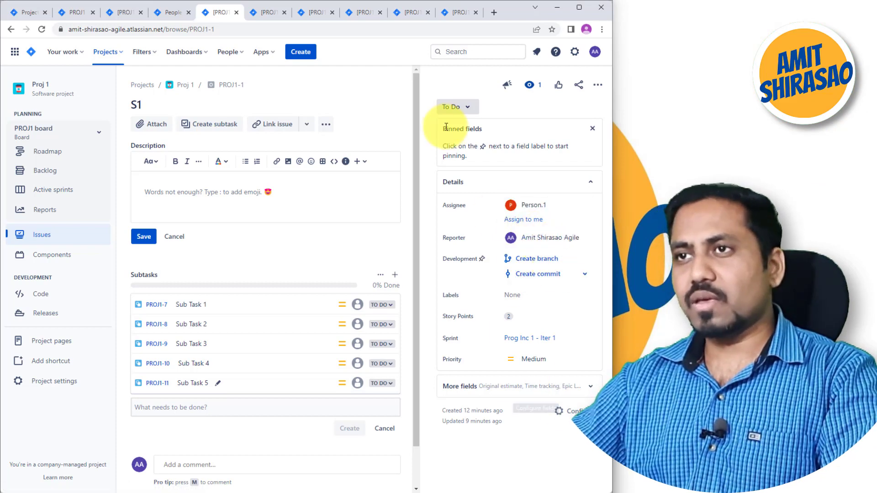
Open Sub Task 1 and set its assignee to person2.
click(267, 13)
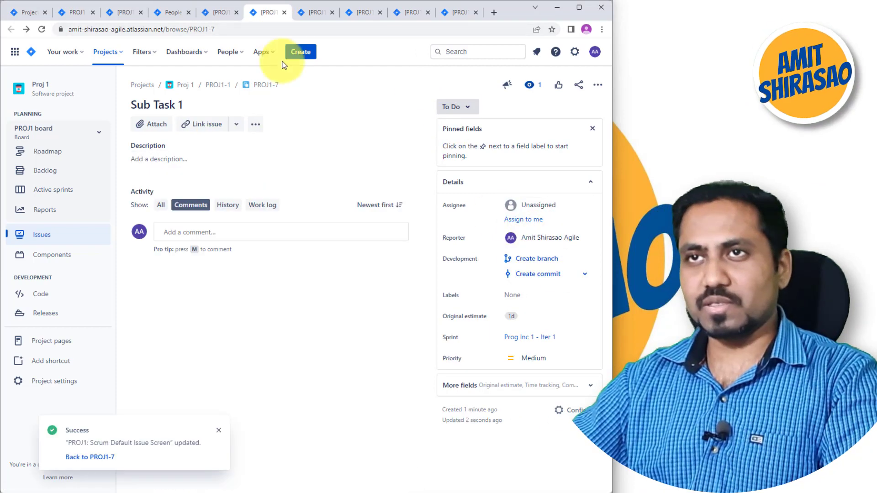
click(546, 206)
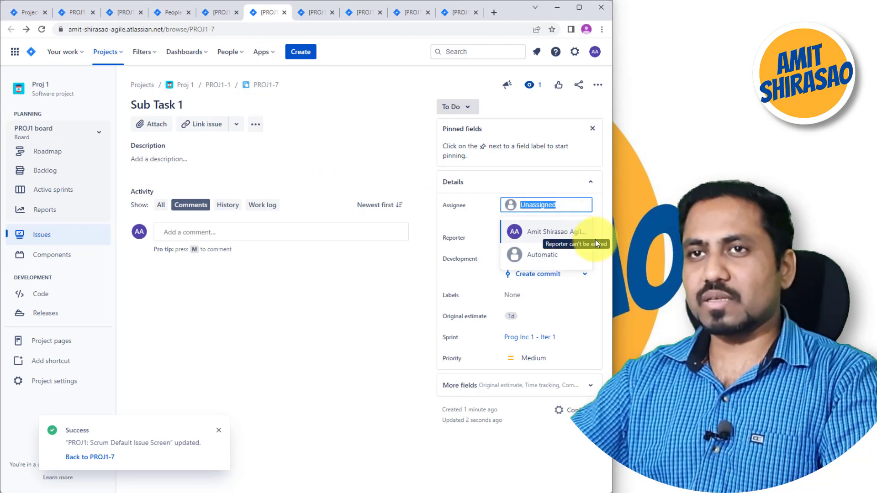
text(pers)
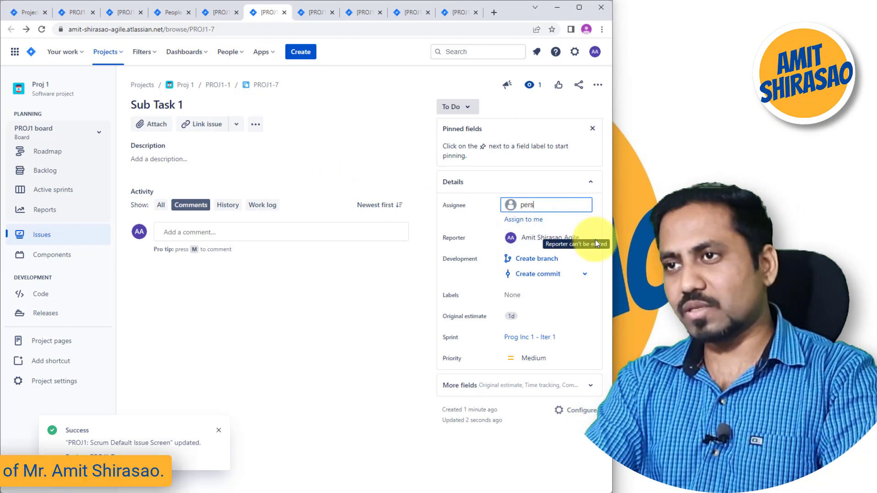
text(on2)
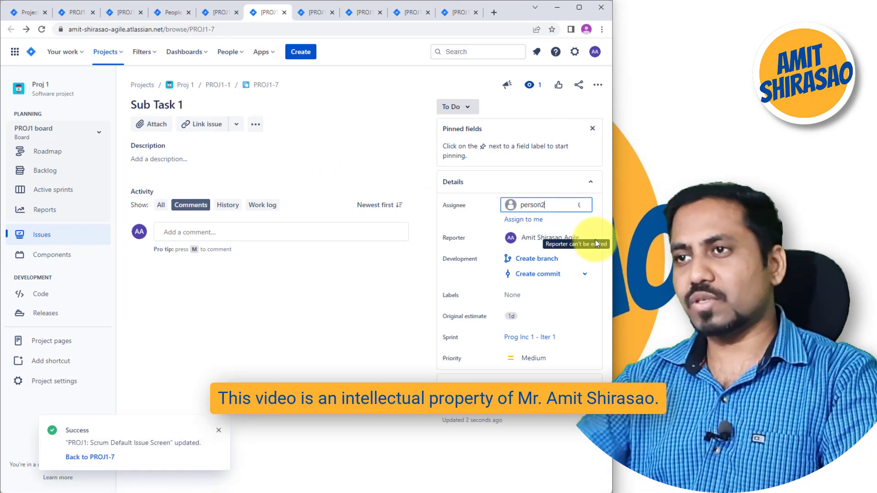
key(Return)
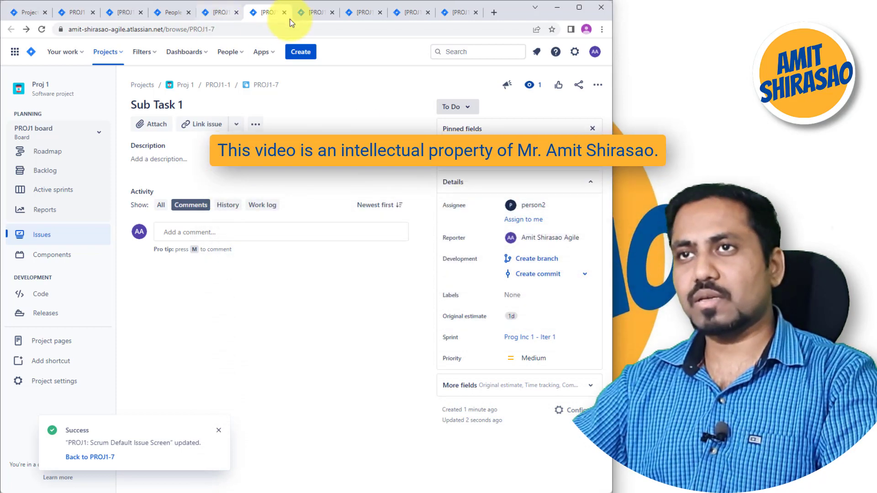
Open Sub Task 2 and set its assignee to person2.
click(304, 17)
click(537, 205)
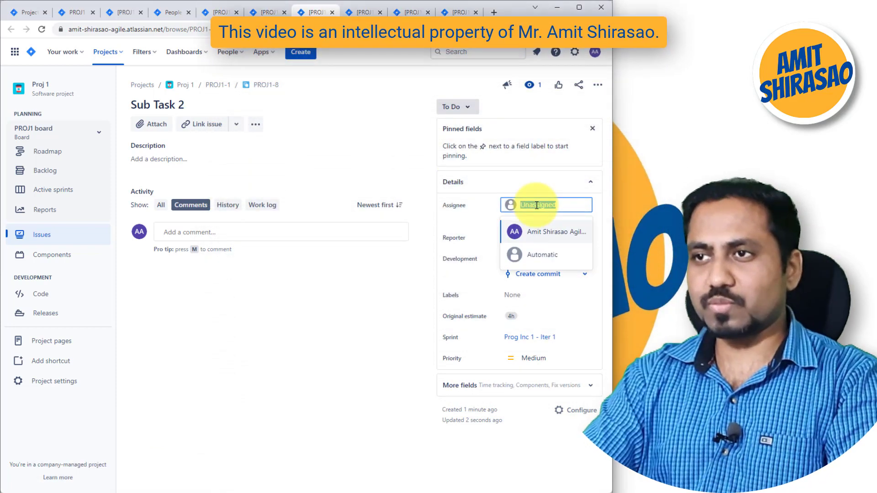
text(derson2)
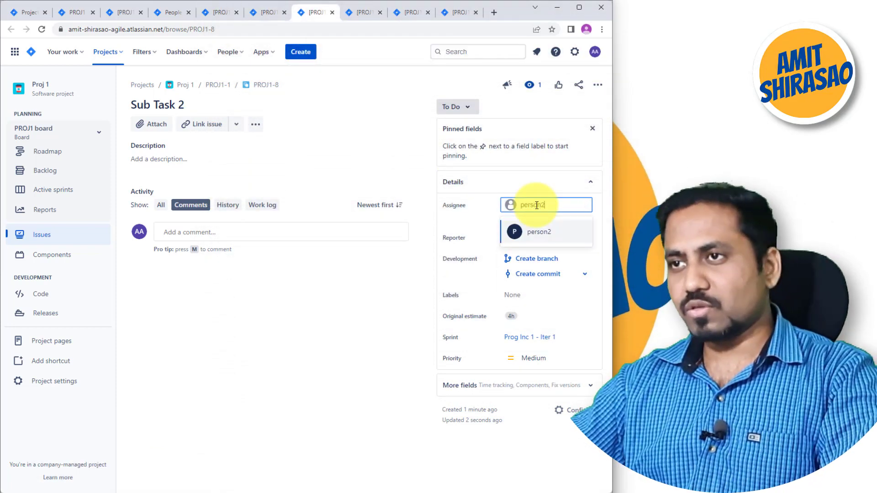
click(539, 232)
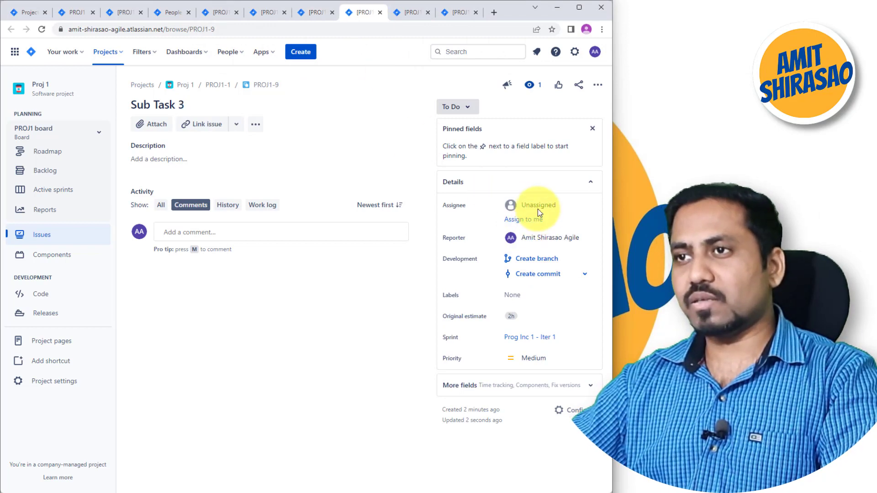
Set the assignee of Sub Task 3 to person3.
click(539, 206)
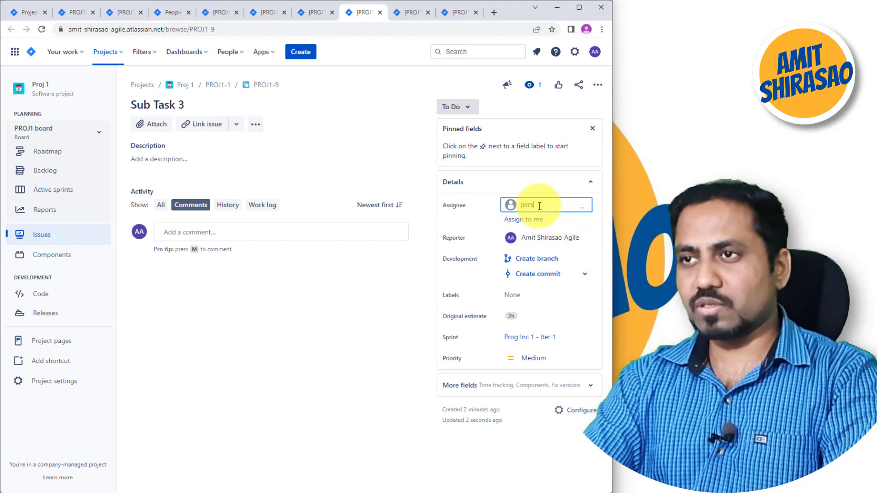
text(person3)
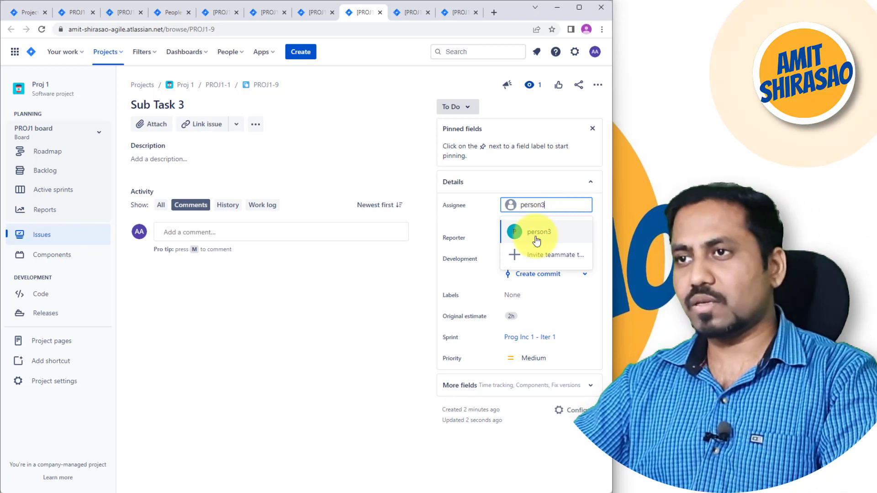
click(532, 232)
Open Sub Task 4 and set its assignee to Person.1.
click(404, 13)
click(537, 207)
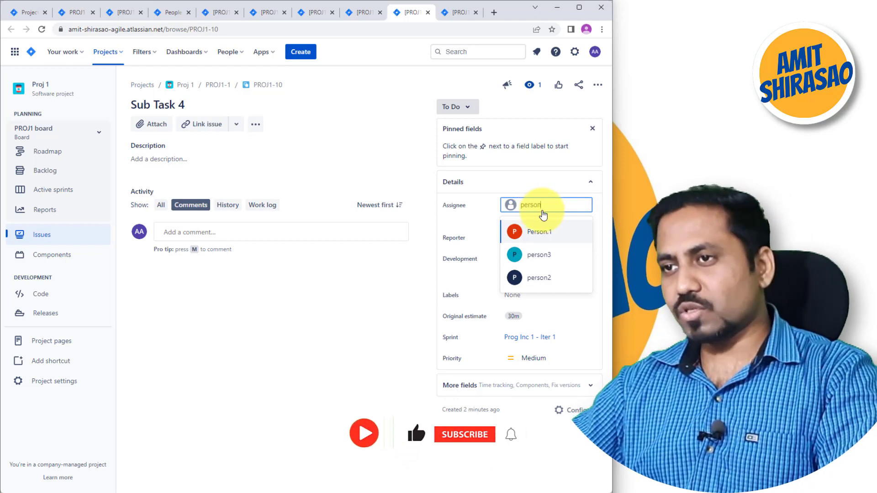
click(557, 241)
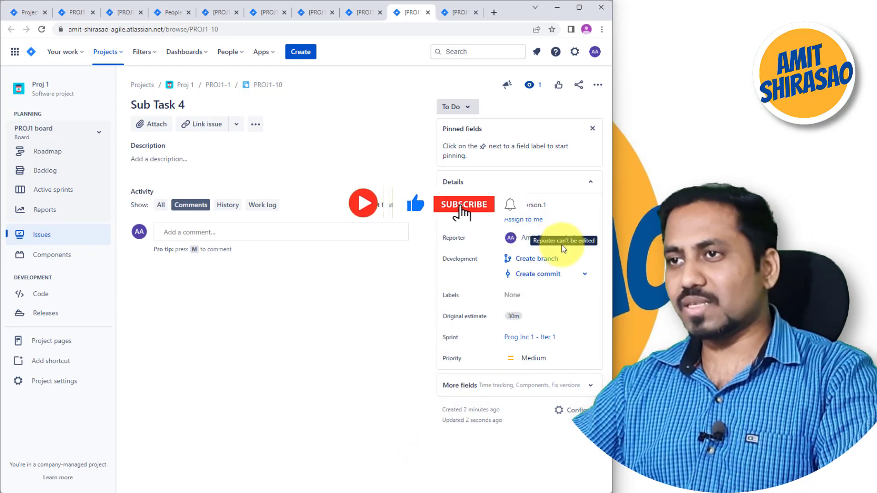
Open Sub Task 5 and set its assignee to person3.
click(458, 13)
click(525, 205)
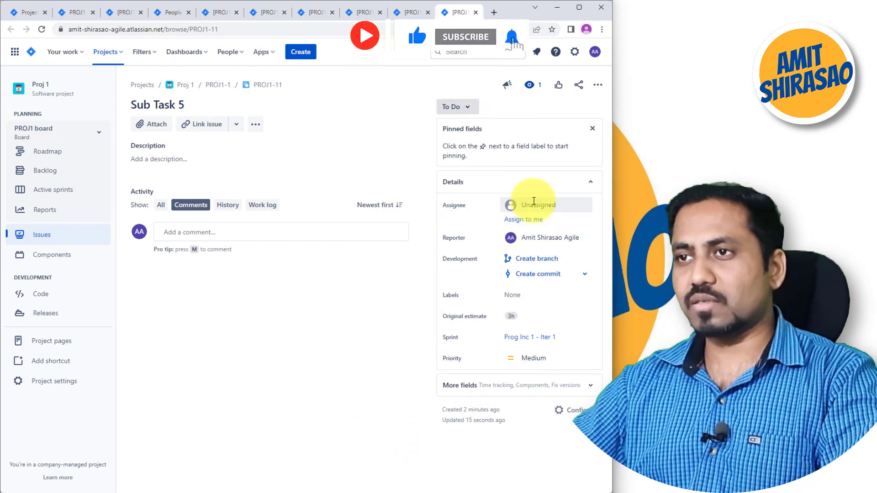
text(person3)
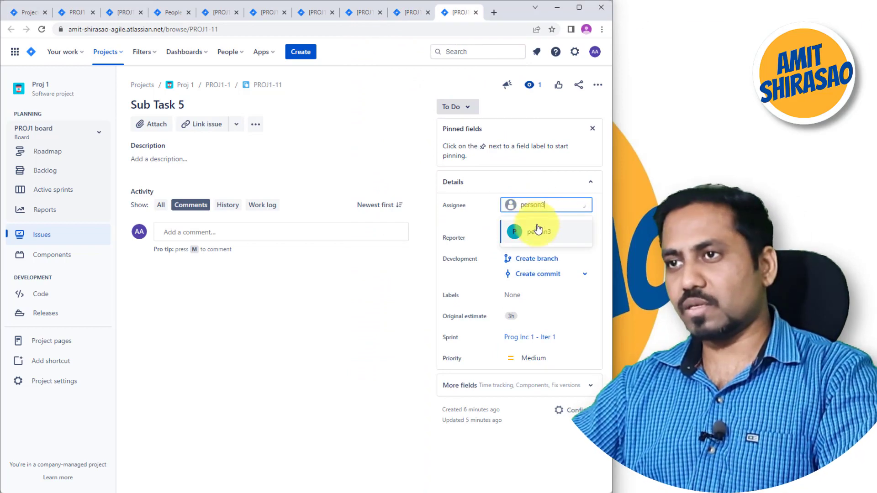
click(539, 231)
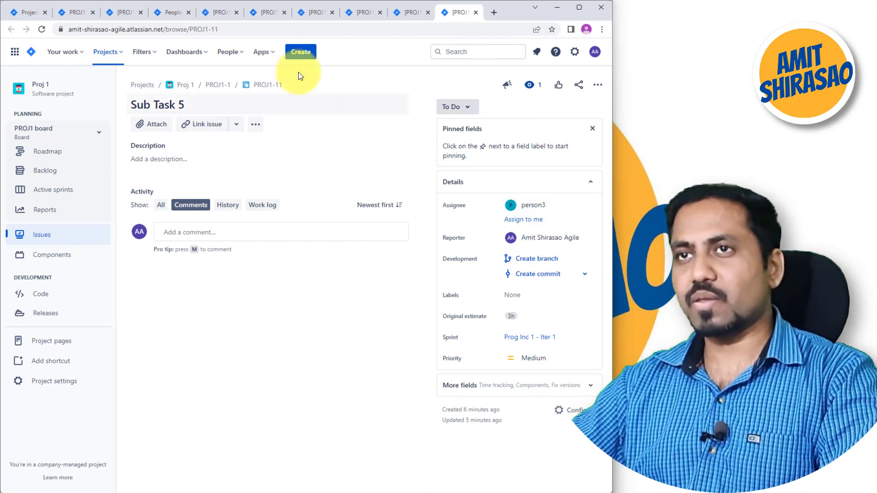
From the Prog Inc 1 - Iter 1 sprint board, open the board settings and review the existing quick filters.
click(85, 13)
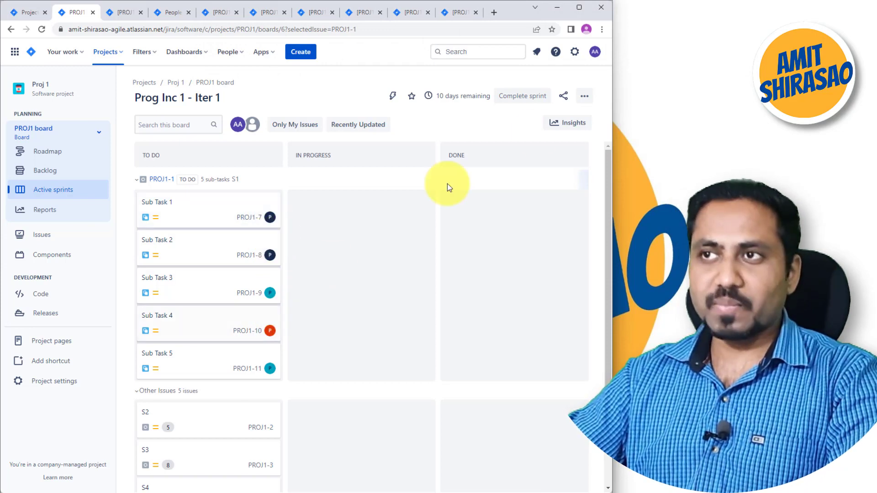
click(586, 101)
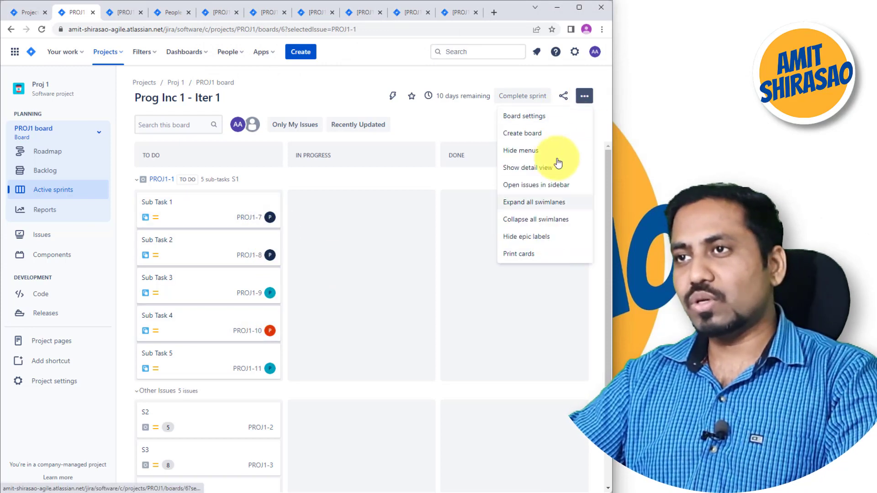
click(552, 120)
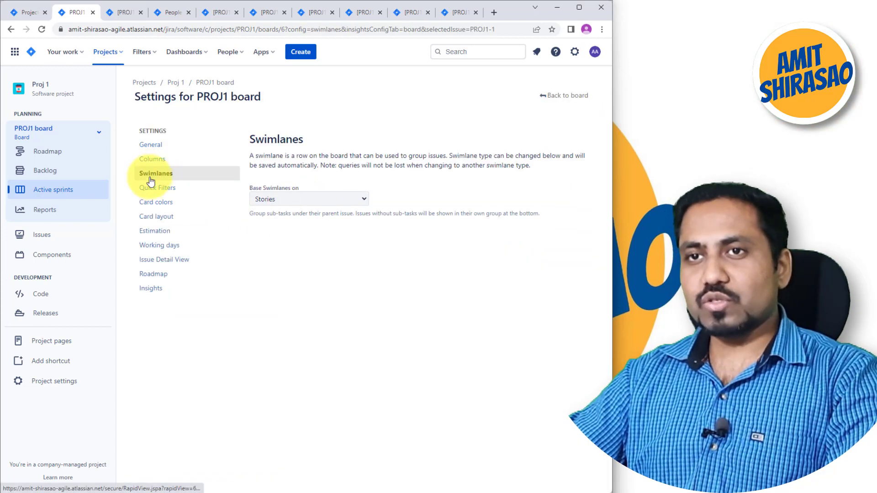
click(152, 188)
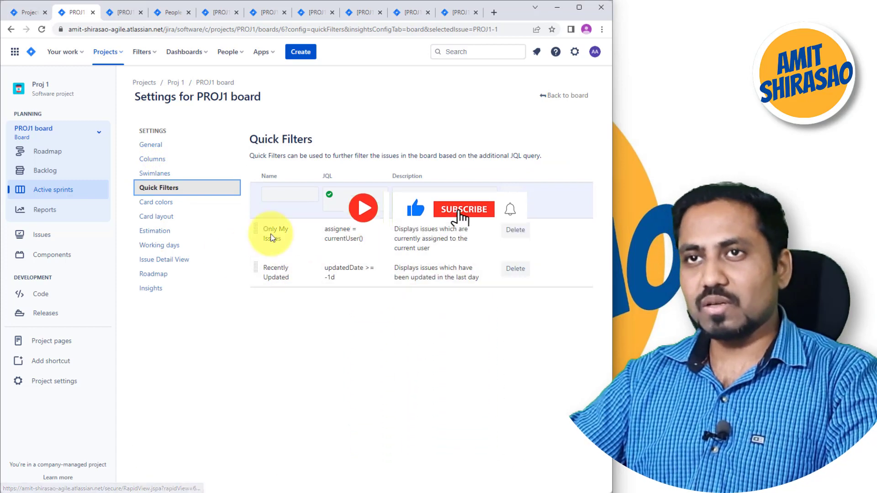
Return to the sprint board and try the Only My Issues and Recently Updated quick filters, switching both off again.
click(563, 101)
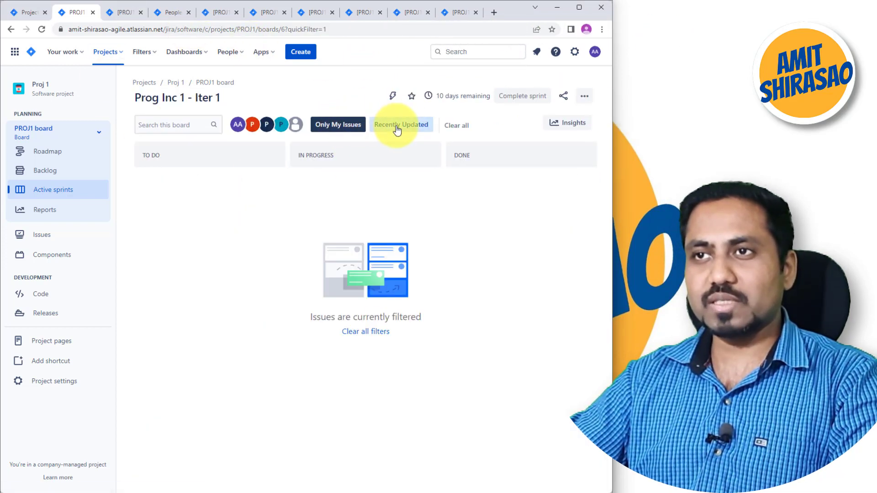
click(397, 130)
click(405, 128)
click(343, 128)
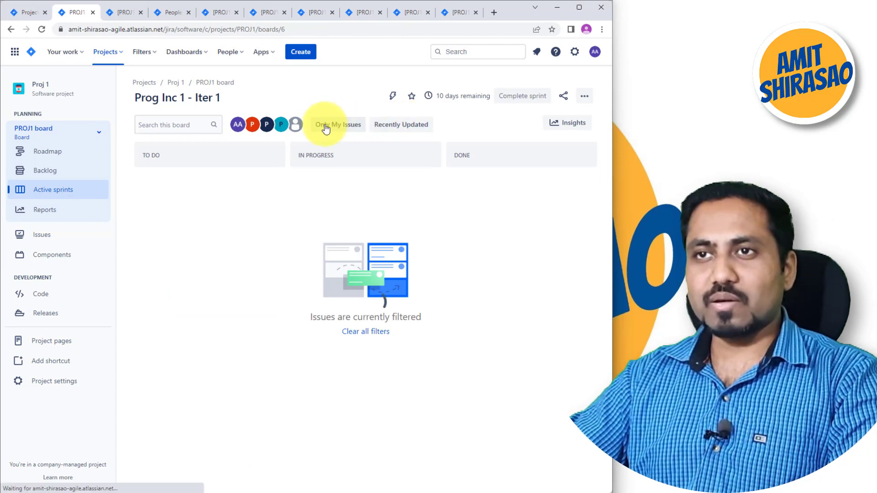
Filter the sprint board by single assignees, checking the cards of Person.1, person2 and person3 in turn.
click(252, 125)
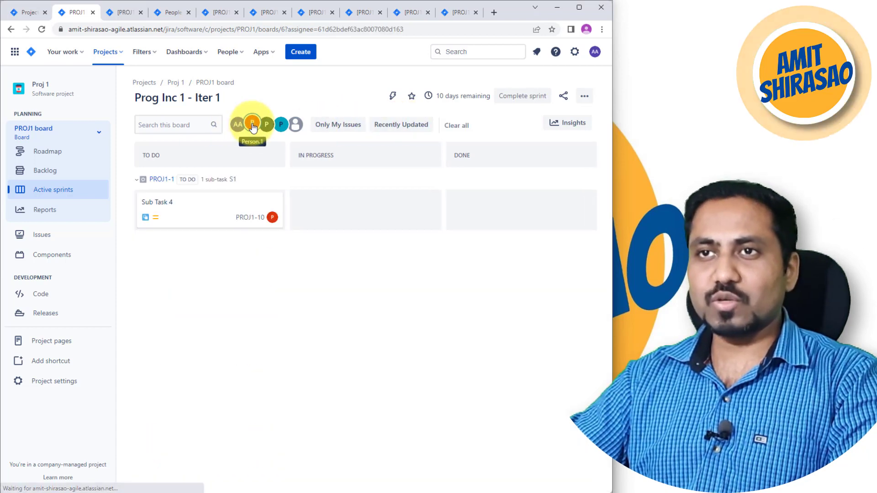
click(255, 125)
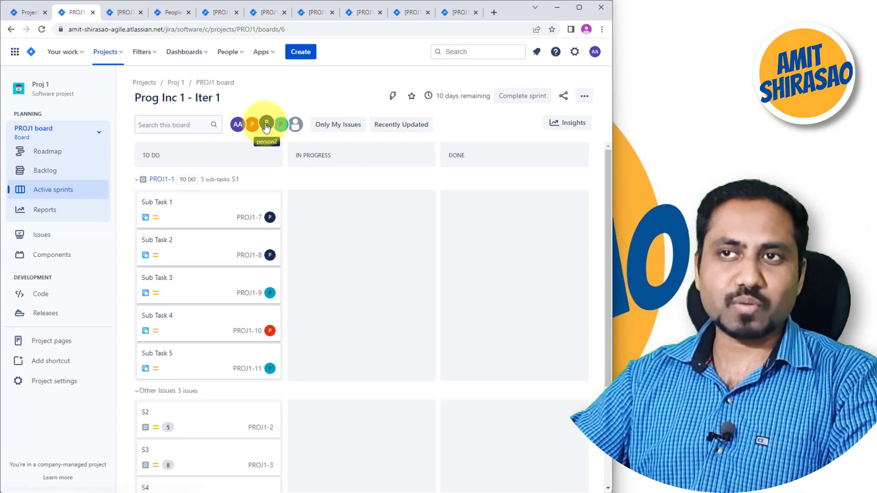
click(266, 124)
click(268, 124)
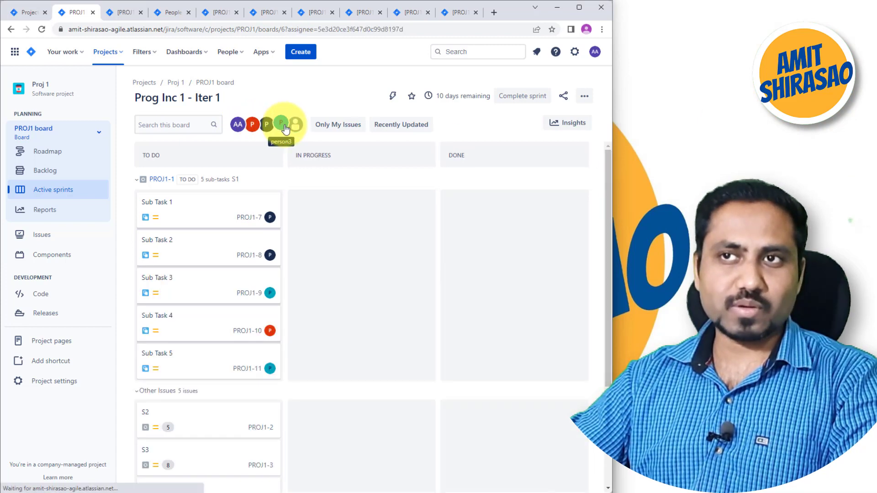
click(282, 125)
Filter the sprint board by person2 and Person.1 together, then clear both assignee filters.
click(266, 124)
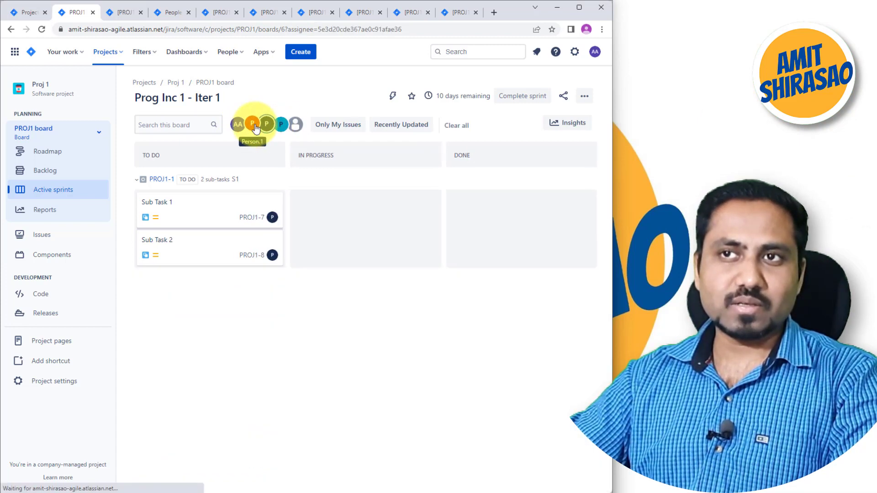
click(252, 125)
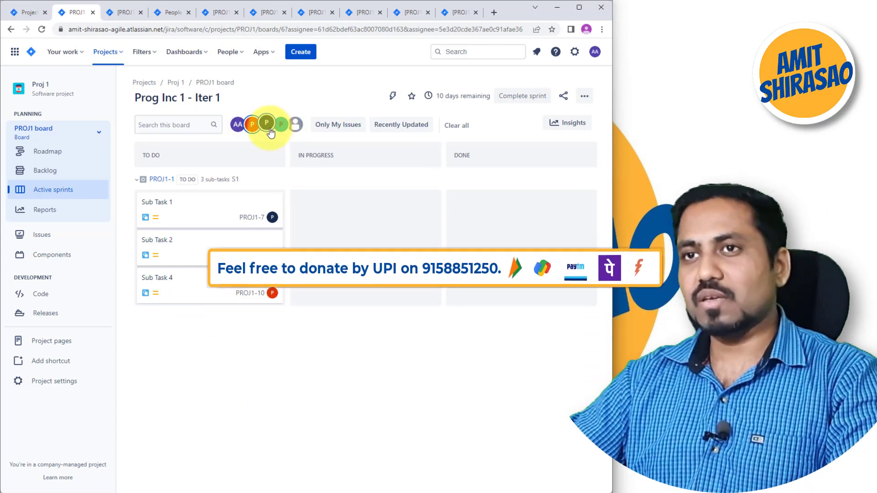
click(268, 126)
click(252, 126)
In the board's Quick Filters settings, start a new quick filter and name it "Person 1".
click(584, 95)
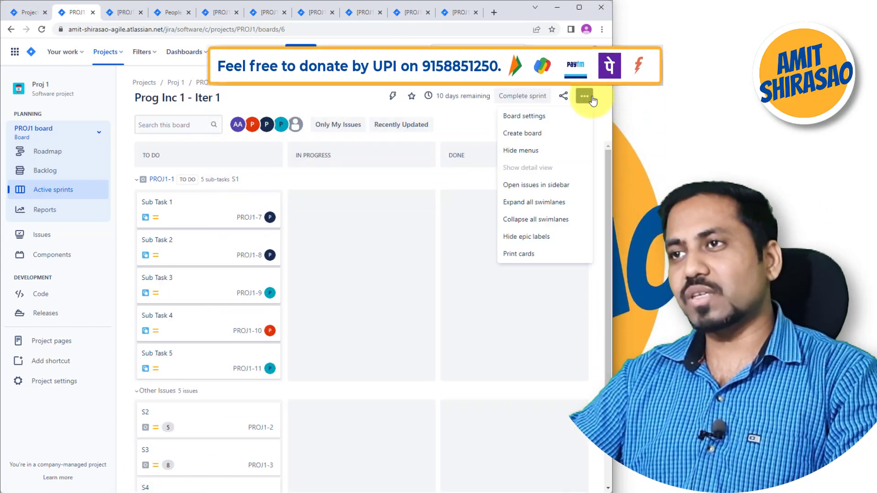
click(572, 117)
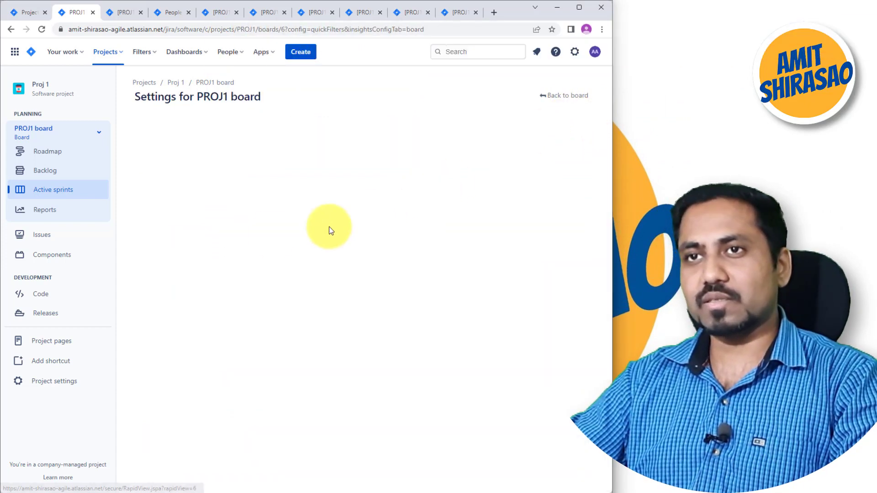
click(303, 198)
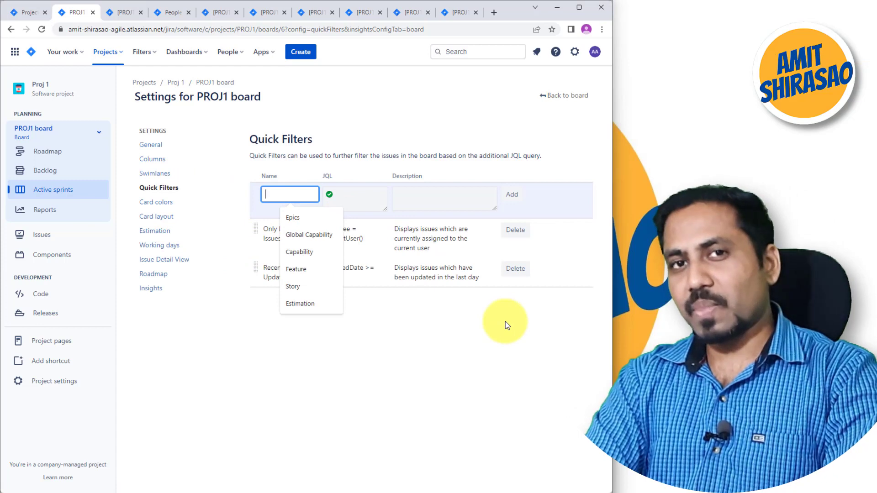
text(Person 1 and P)
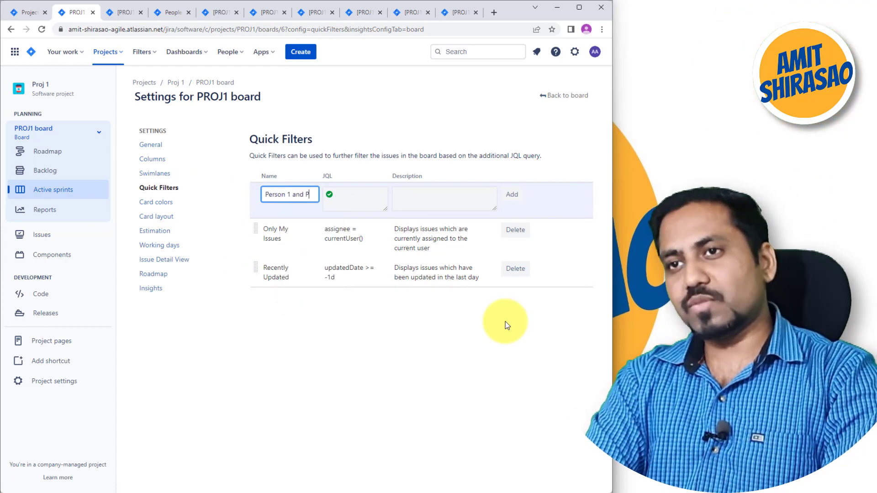
key(BackSpace)
key(BackSpace)
key(Tab)
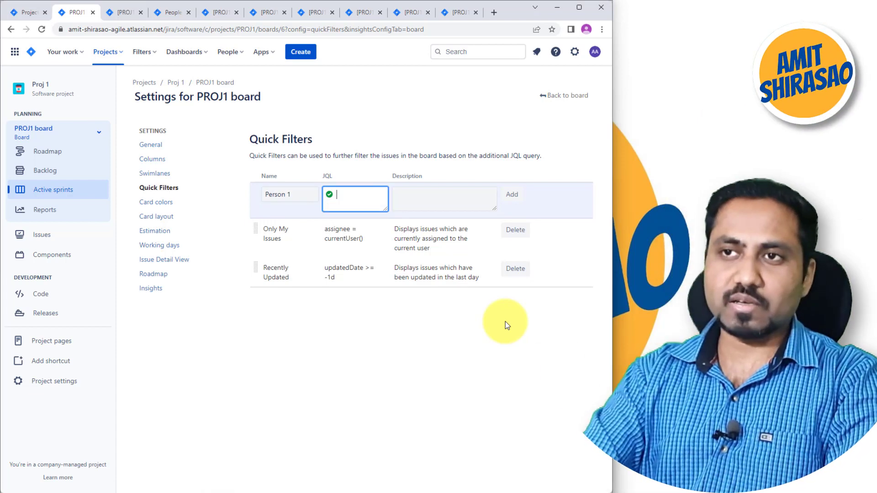
Give the Person 1 quick filter a JQL query that matches issues whose assignee is Person.1.
text(ass)
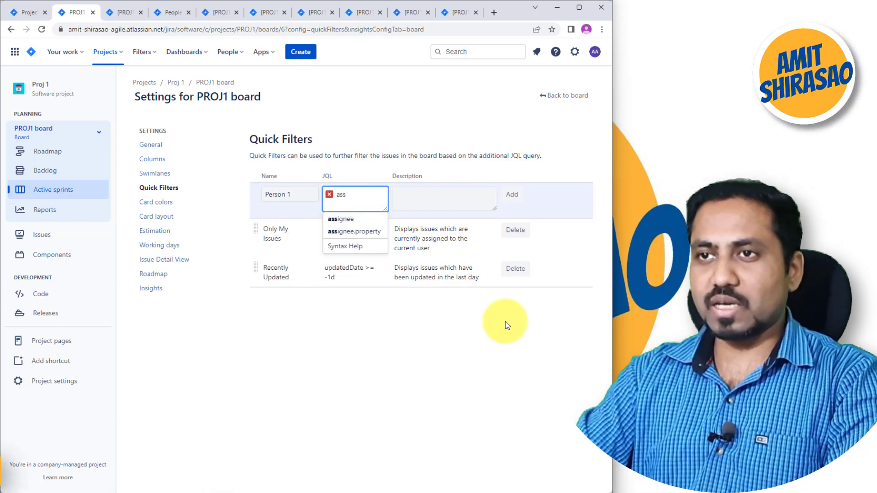
text(ignee = )
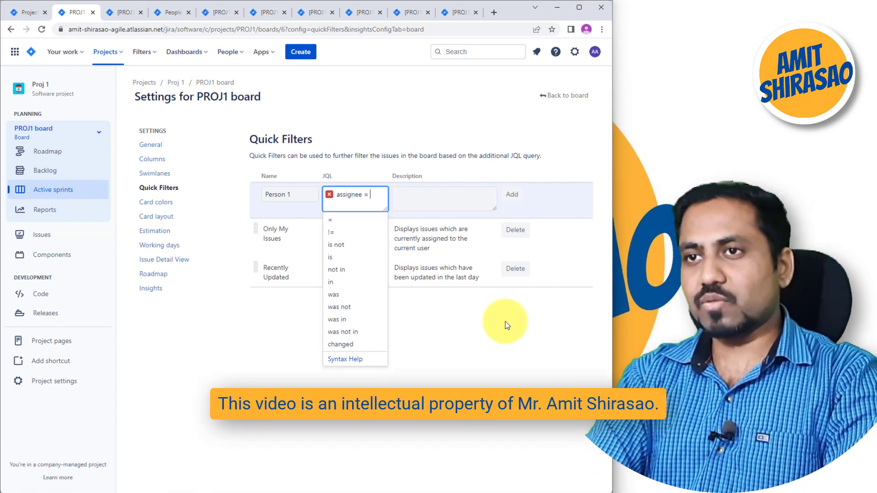
text(Person)
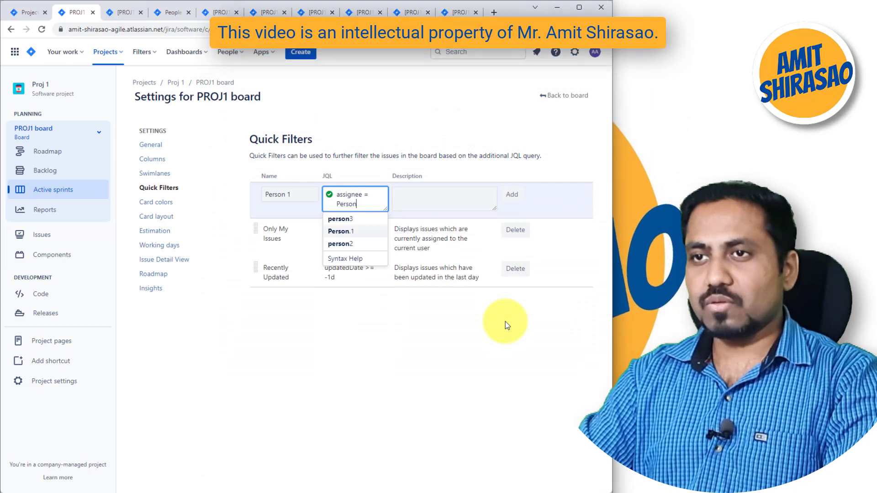
key(Return)
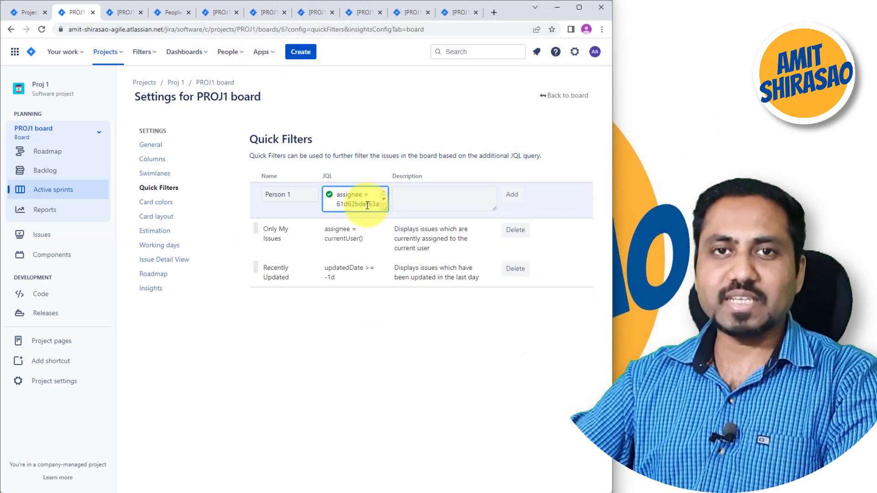
Check Person.1 in the project's People list, then add the Person 1 quick filter to the board without a description.
click(164, 13)
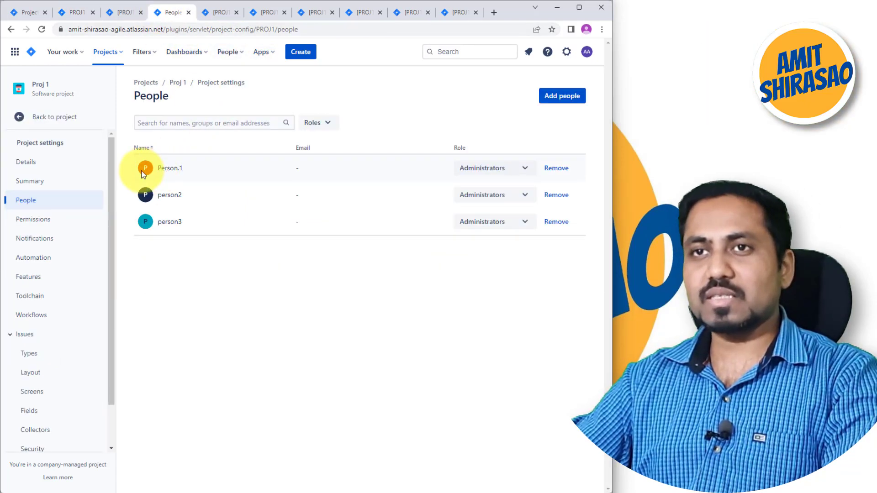
click(117, 13)
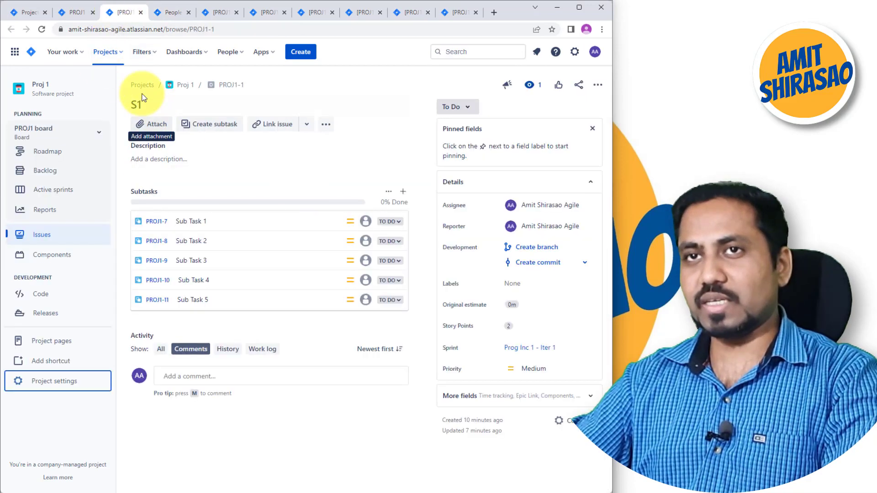
click(77, 14)
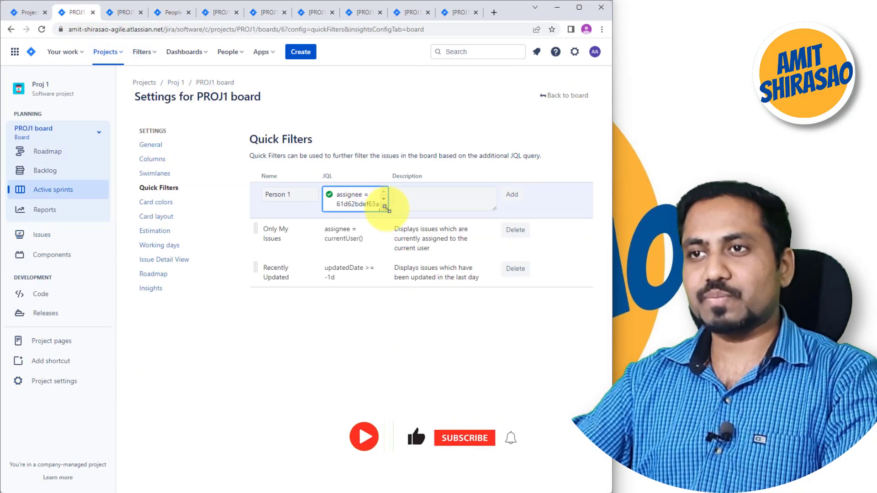
click(480, 200)
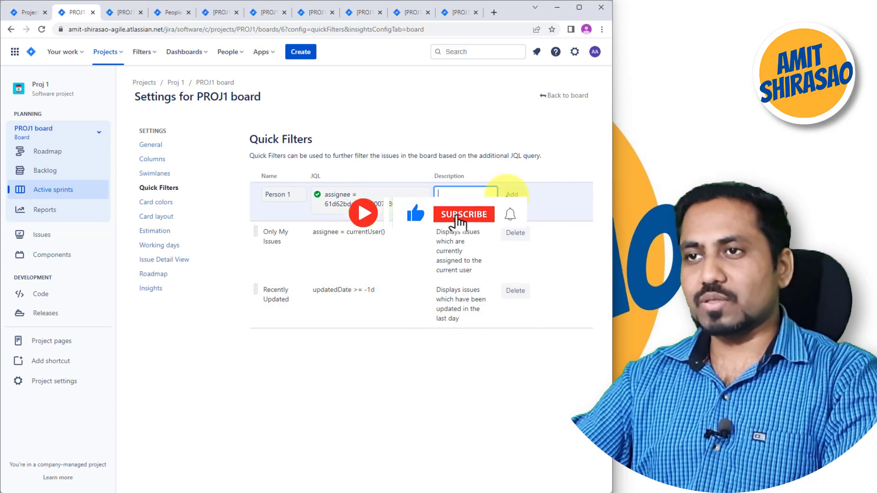
click(511, 196)
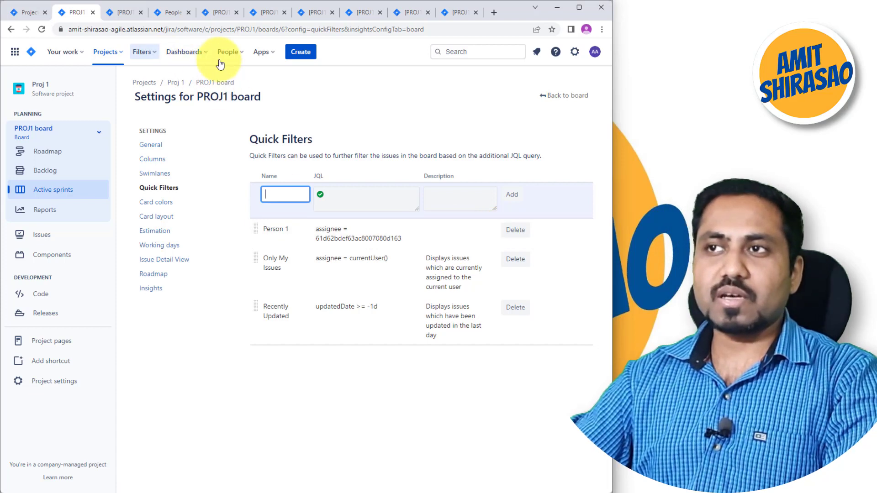
Return to the sprint board and try the Person 1 quick filter, switching it off again.
click(578, 95)
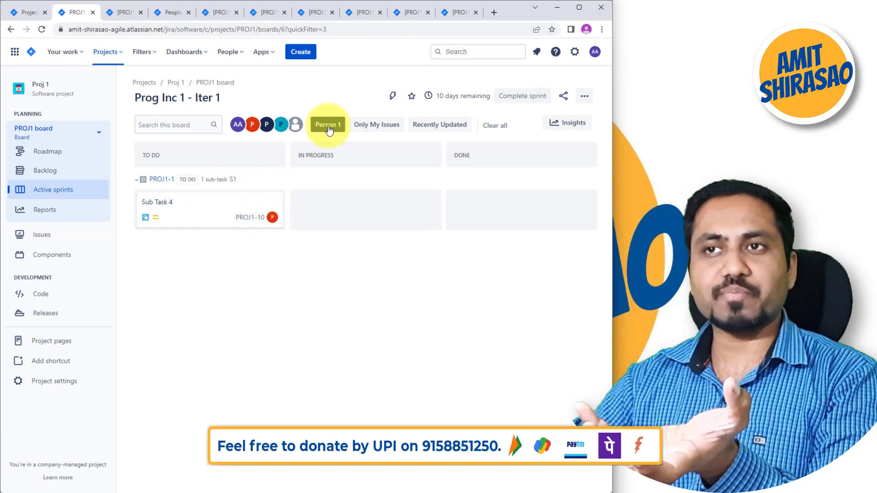
click(327, 126)
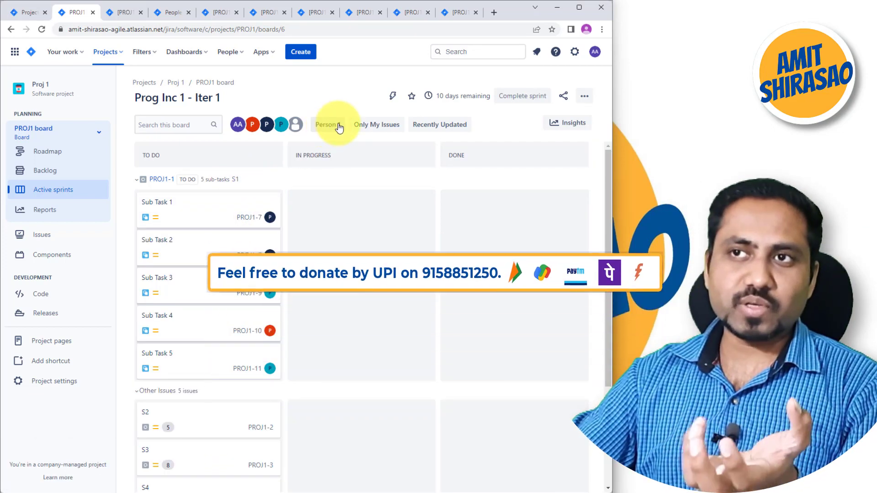
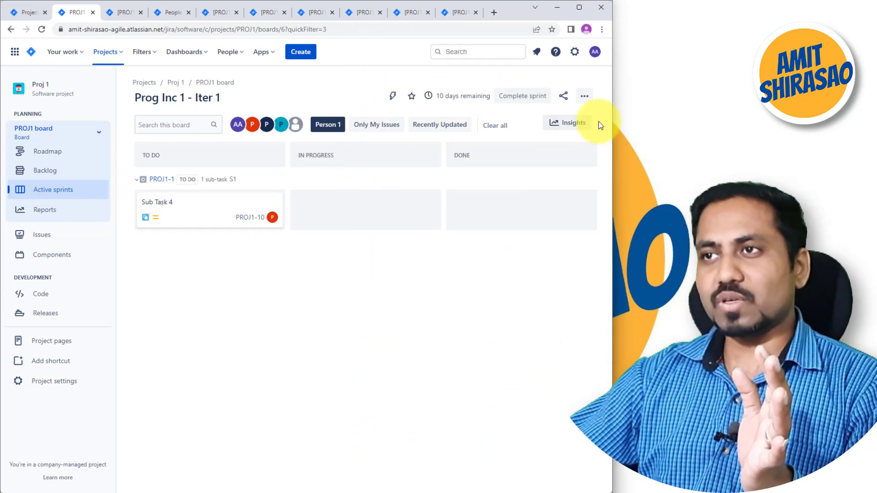
Review the board's Quick Filters, Swimlanes and General settings, and open the board's saved filter query for editing in a separate browser tab.
click(584, 96)
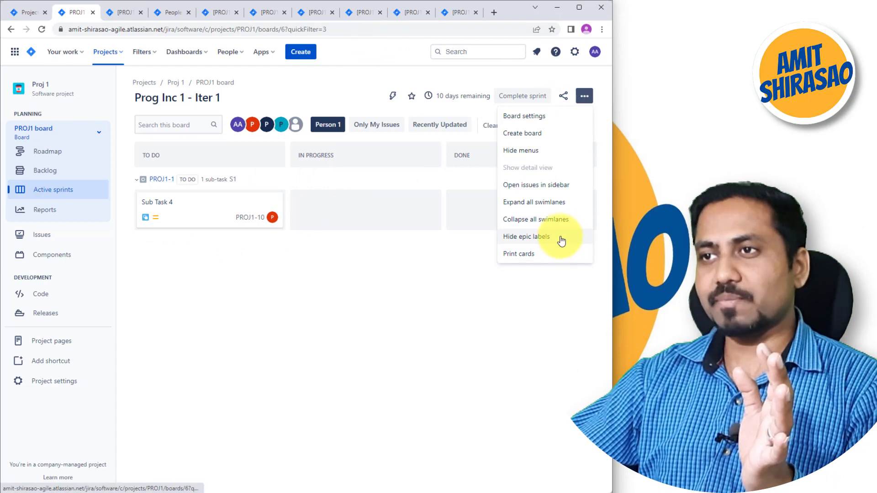
click(532, 116)
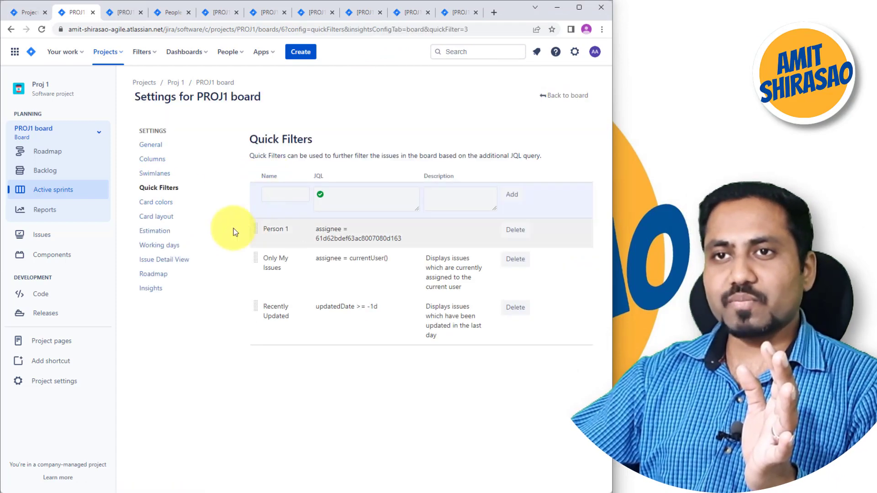
click(176, 174)
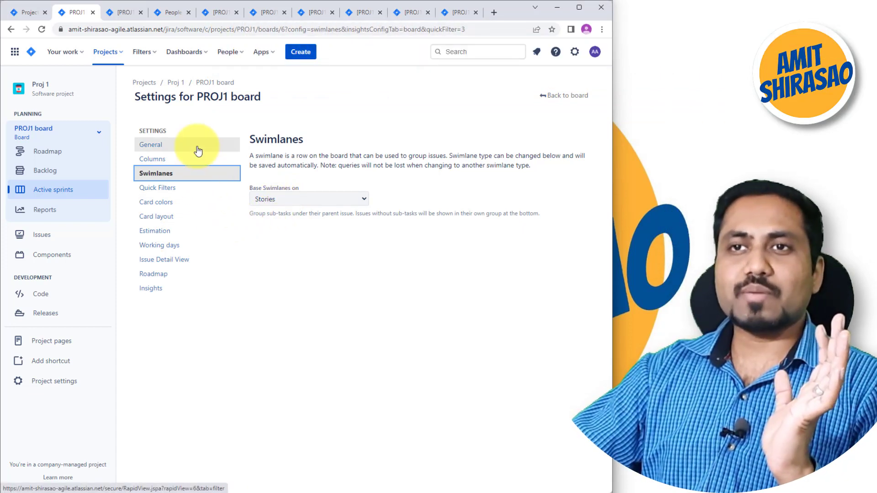
click(198, 151)
scroll(329, 360, down, 1)
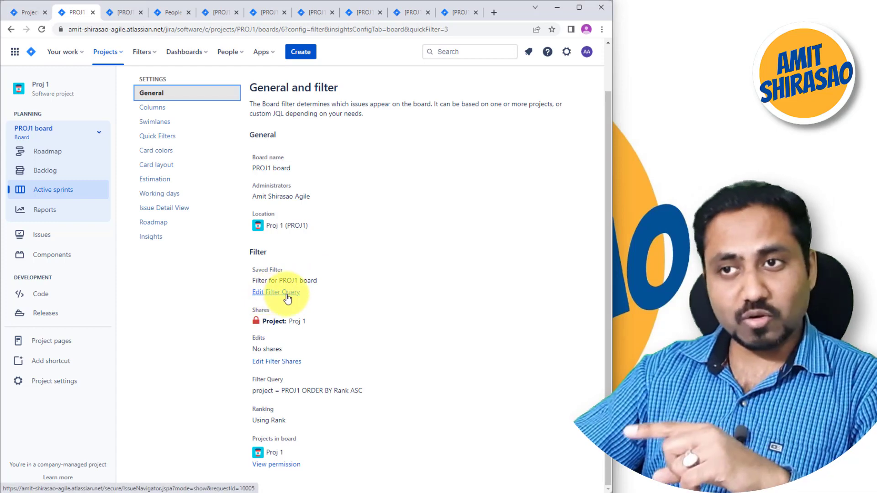
ctrl+click(288, 298)
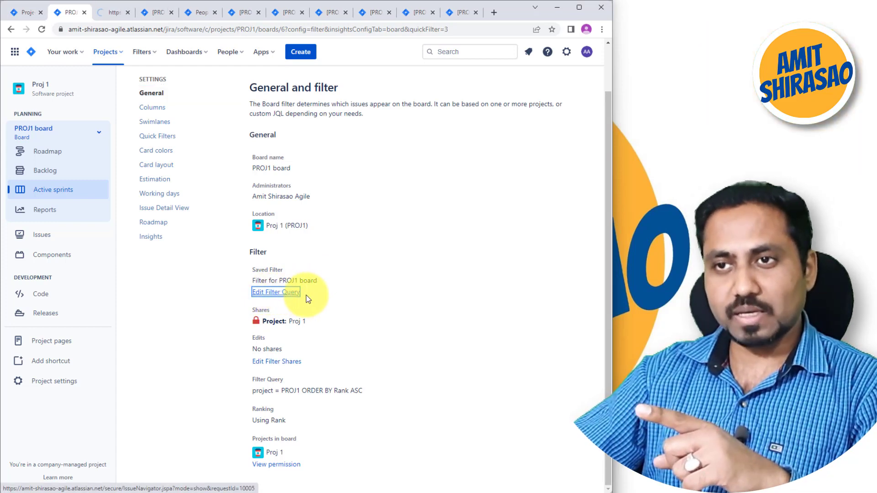
click(117, 14)
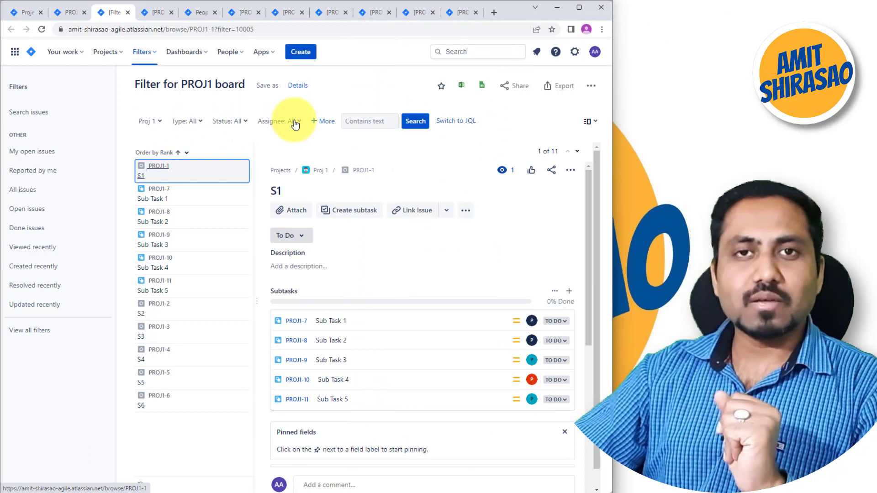
Restrict the Filter for PROJ1 board to the issue types Bug and Story and save the filter.
click(198, 125)
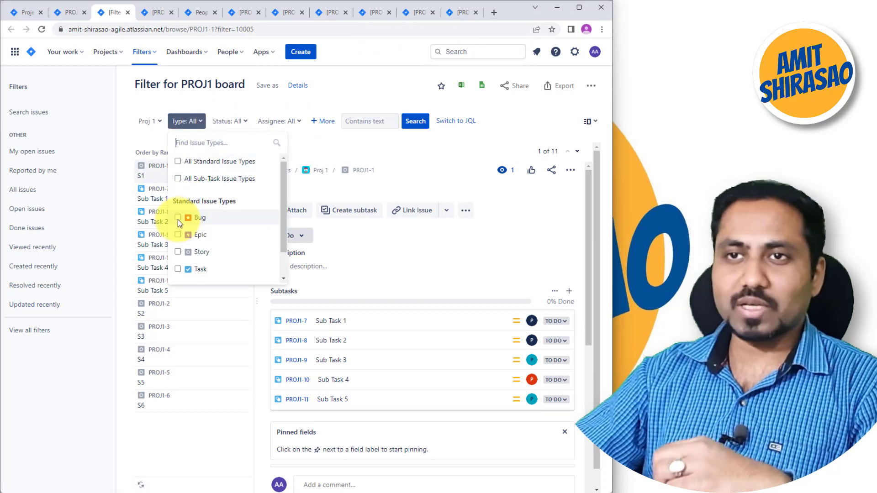
click(178, 218)
click(178, 252)
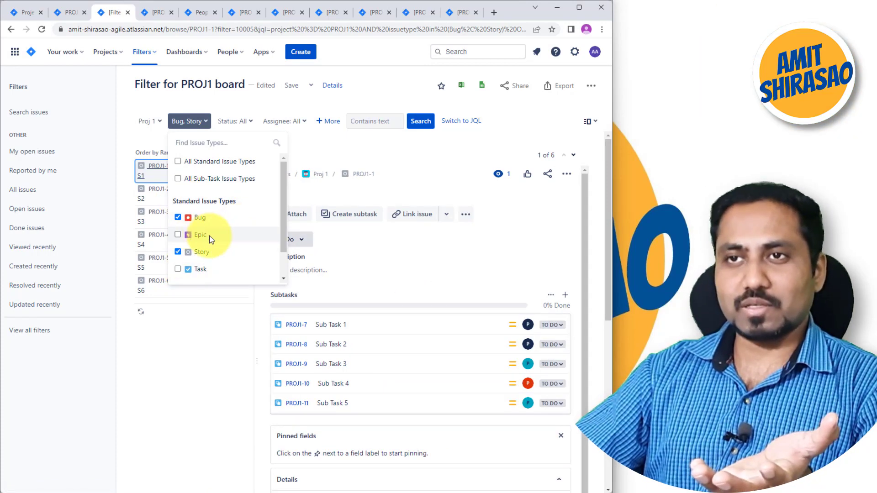
click(415, 130)
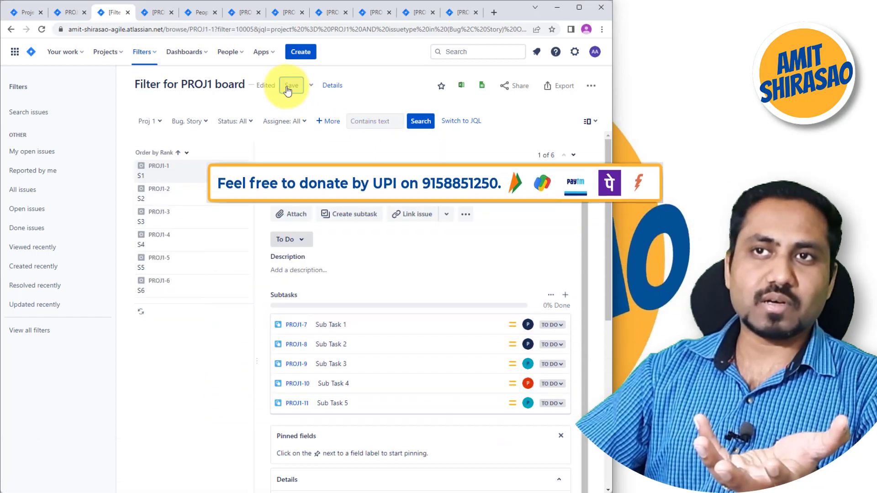
click(288, 88)
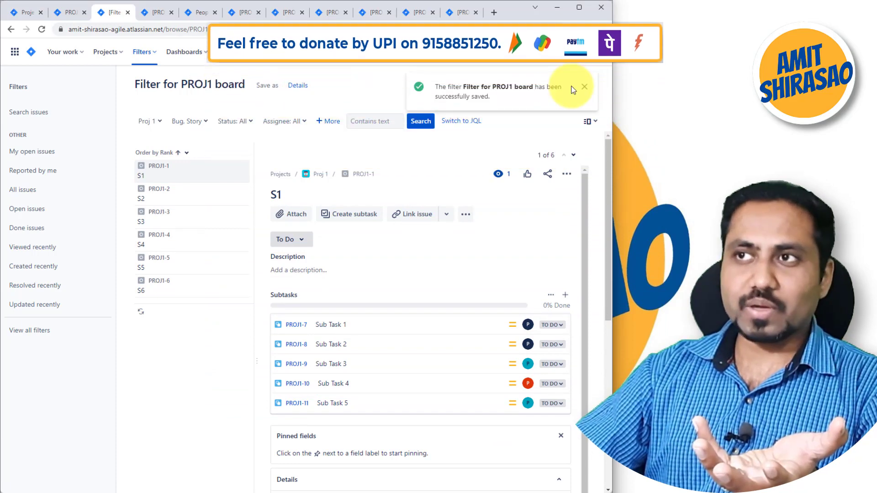
Go back from the board settings to the sprint board to check which cards the edited filter shows.
click(68, 13)
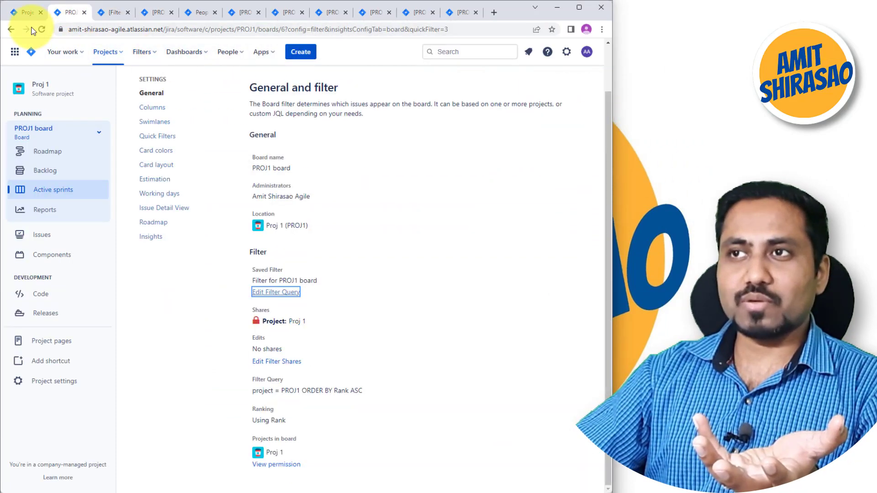
scroll(506, 125, up, 1)
click(539, 97)
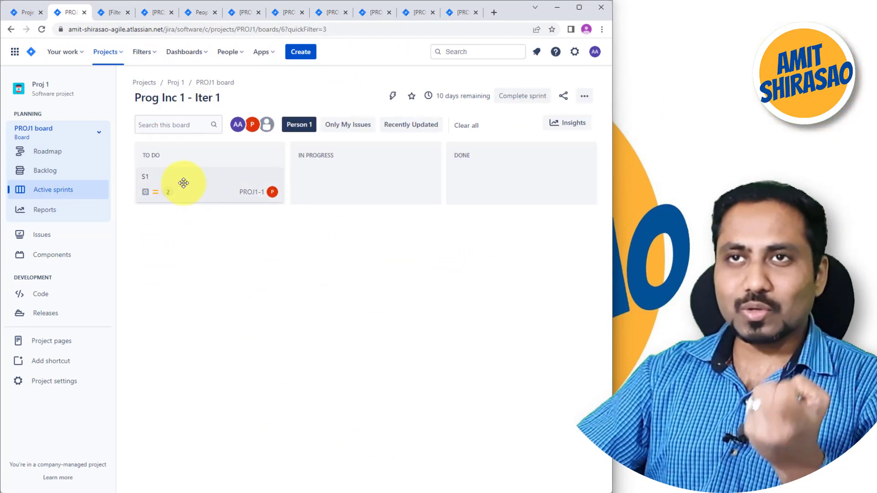
Add the Sub-task issue type to the Filter for PROJ1 board and save the filter again.
click(155, 13)
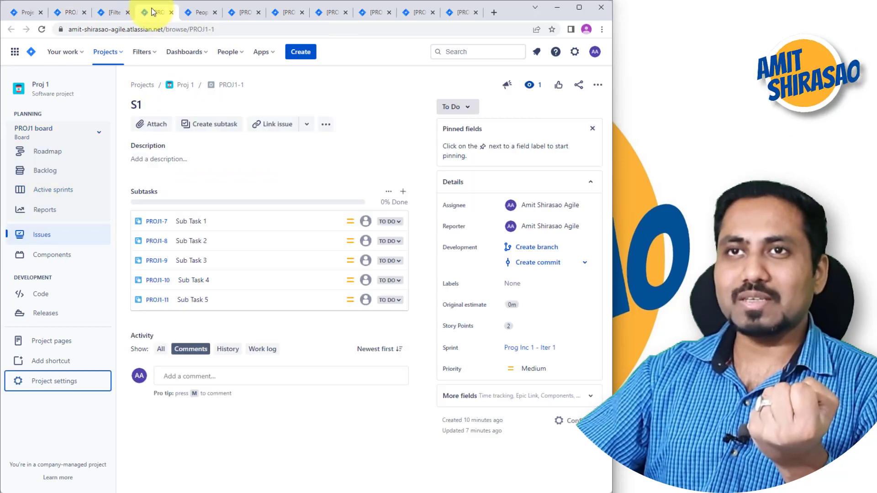
click(118, 14)
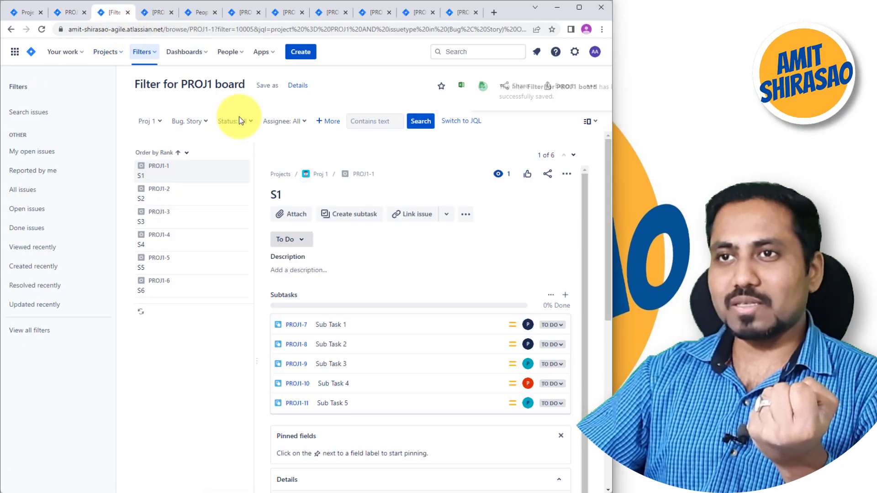
click(198, 130)
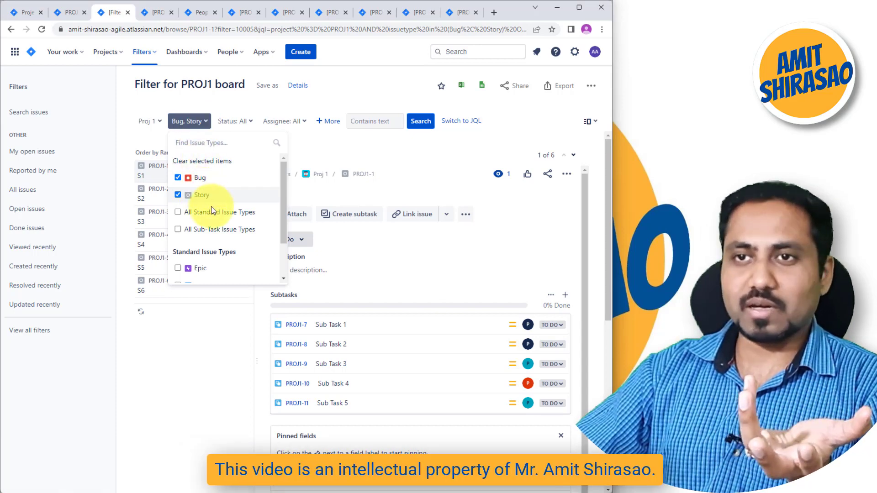
scroll(212, 206, down, 1)
scroll(218, 223, down, 1)
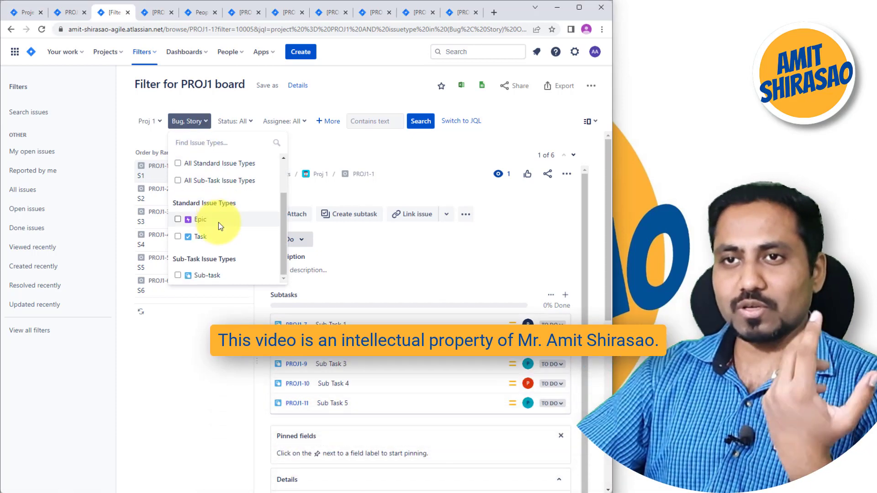
click(177, 276)
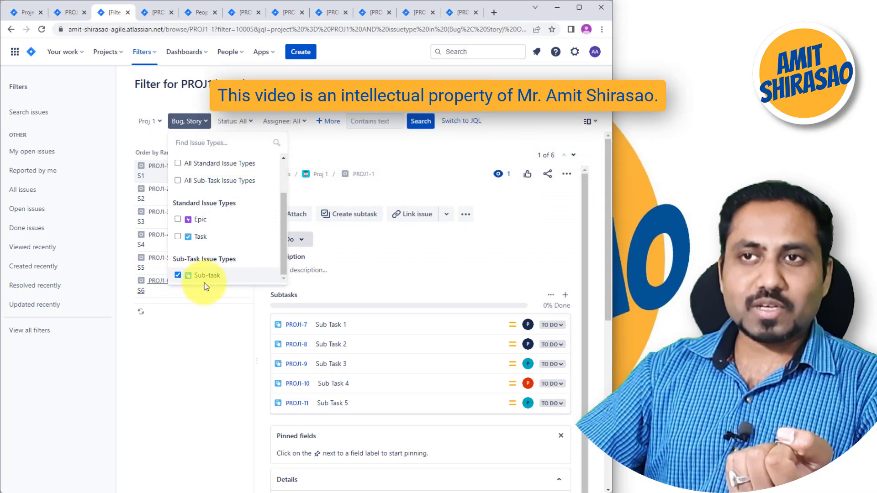
click(444, 122)
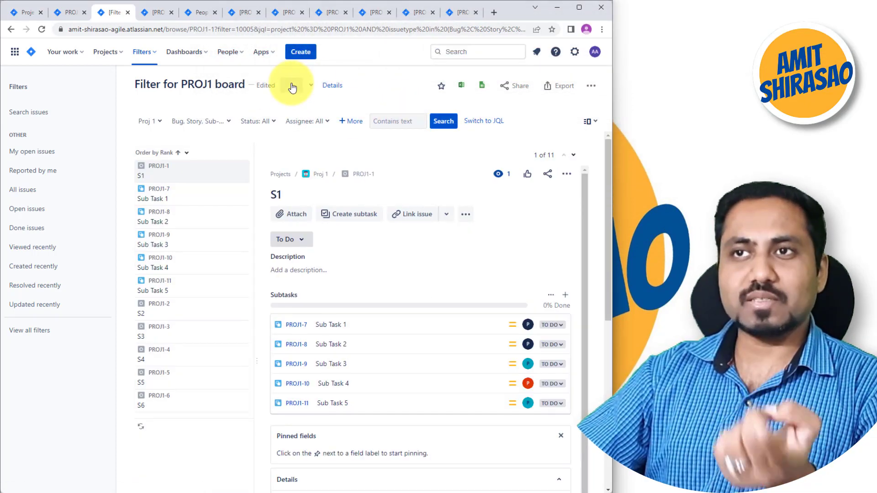
Check the sprint board's sub-task cards with the Person 1 quick filter on, then switch that filter off.
click(64, 14)
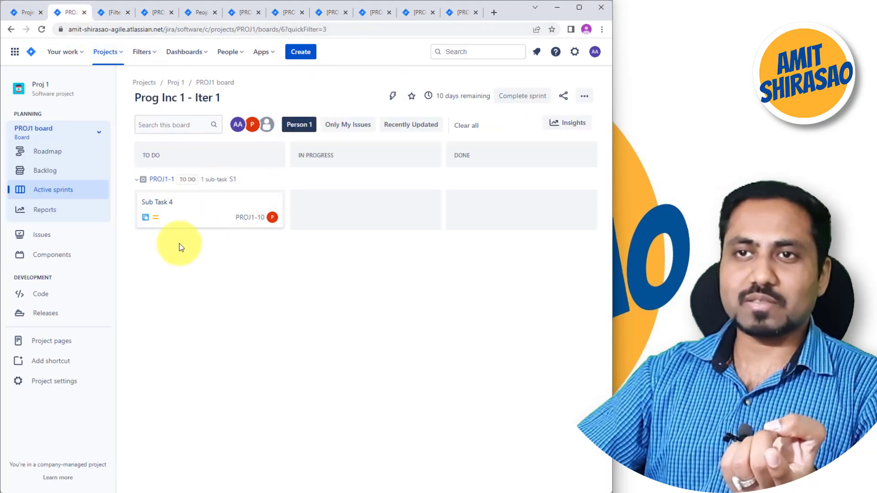
click(296, 125)
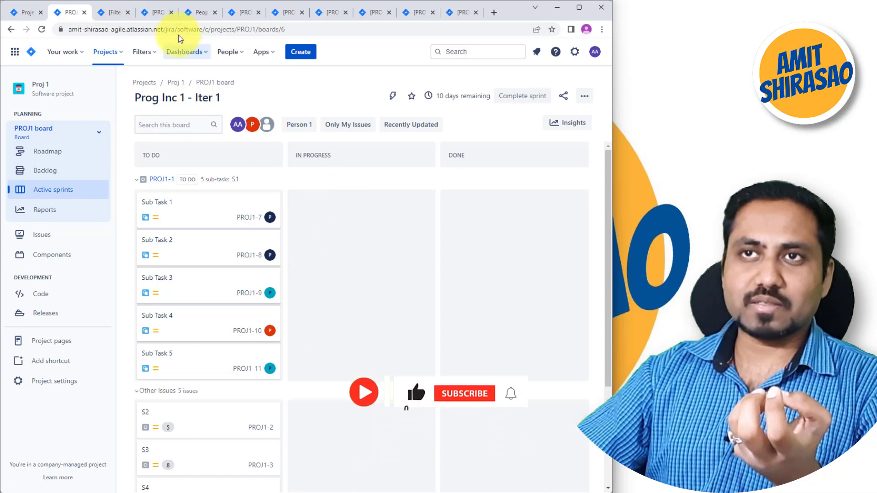
Review the project, issue type, status and assignee criteria available for the Filter for PROJ1 board.
click(145, 13)
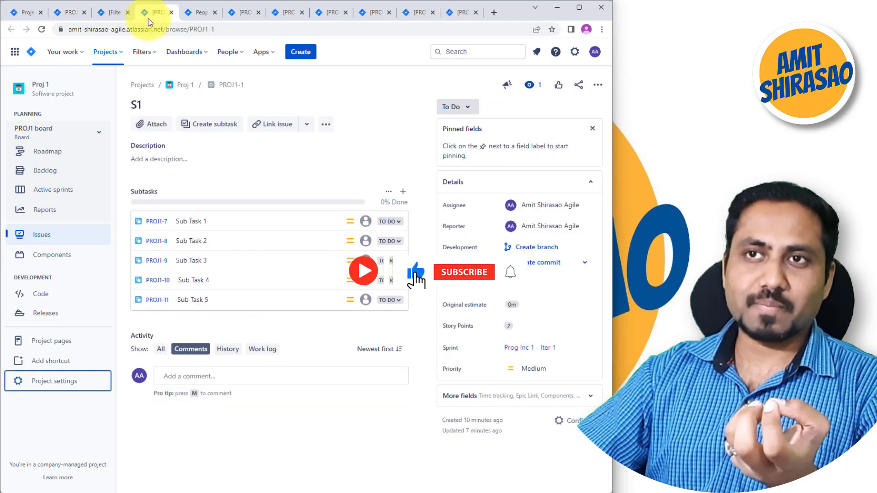
click(110, 12)
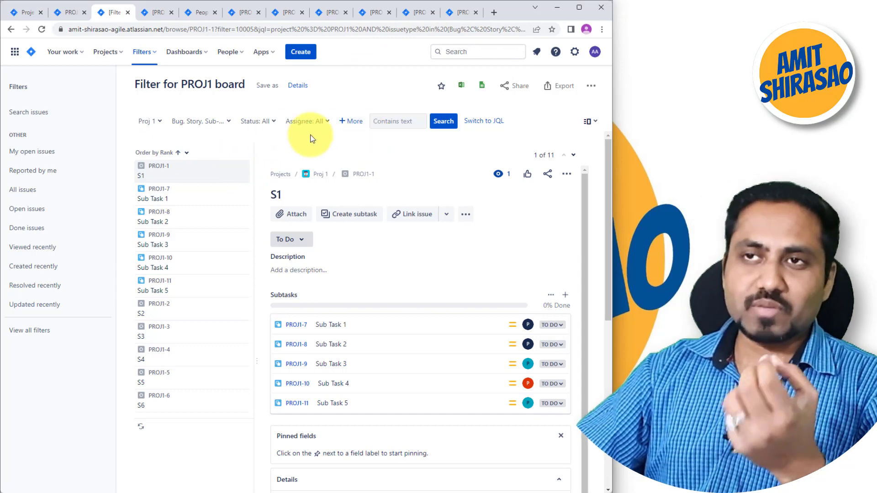
click(158, 123)
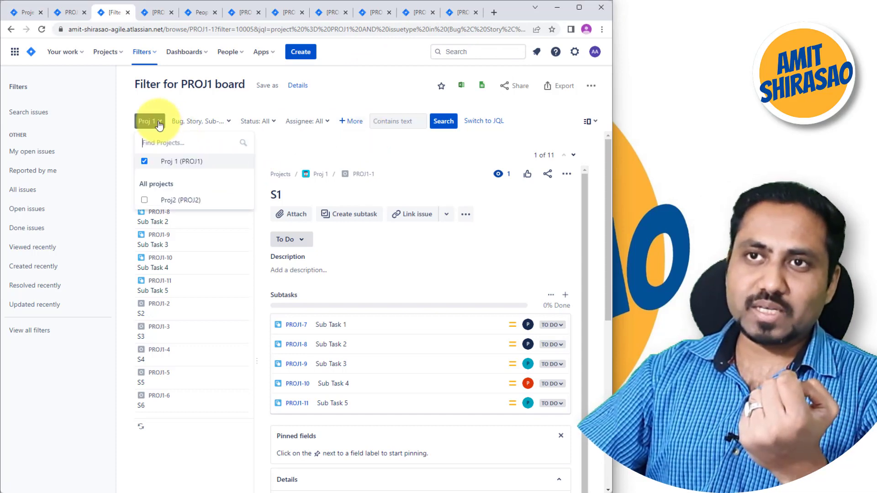
click(219, 123)
click(264, 121)
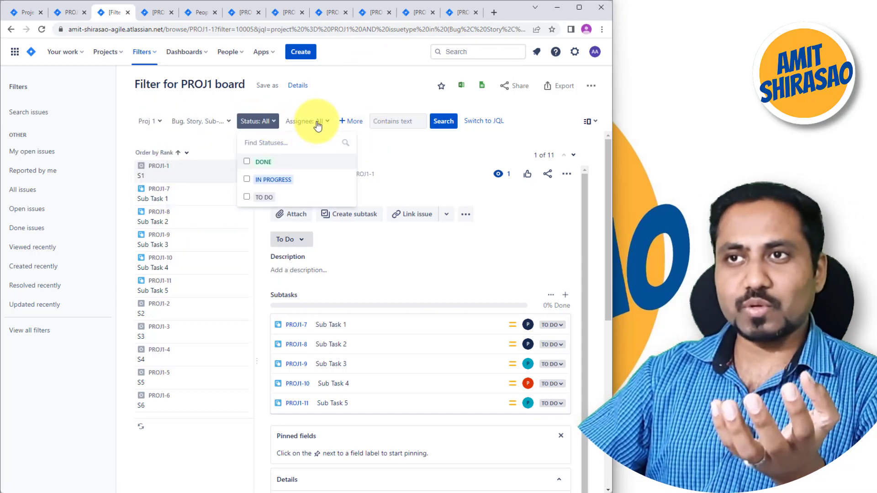
click(318, 122)
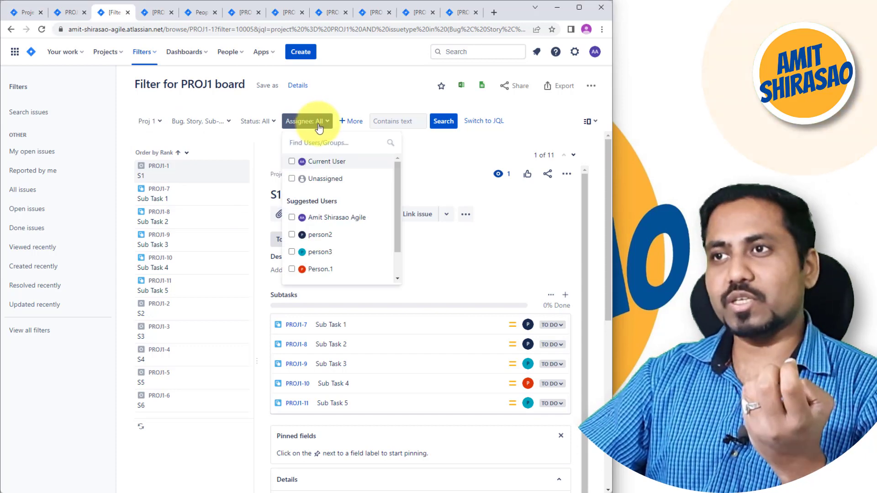
Show the Filter for PROJ1 board as JQL and examine its project, issuetype and ORDER BY clauses.
click(493, 122)
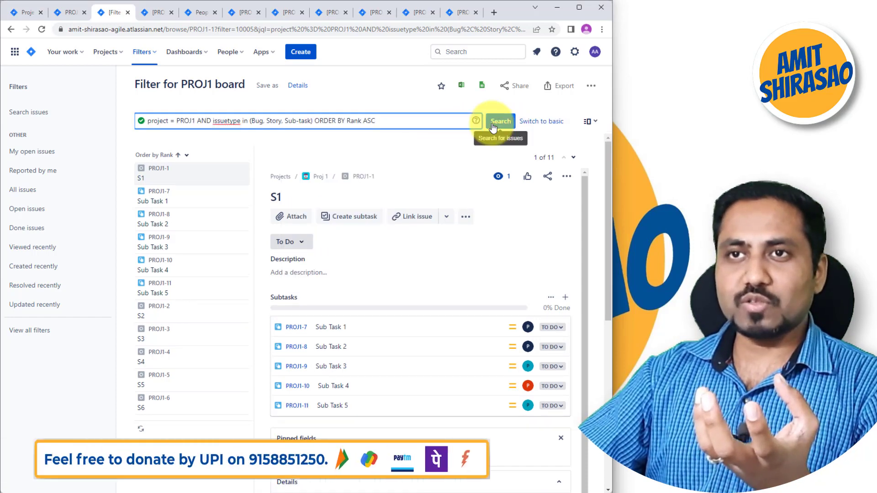
double_click(185, 121)
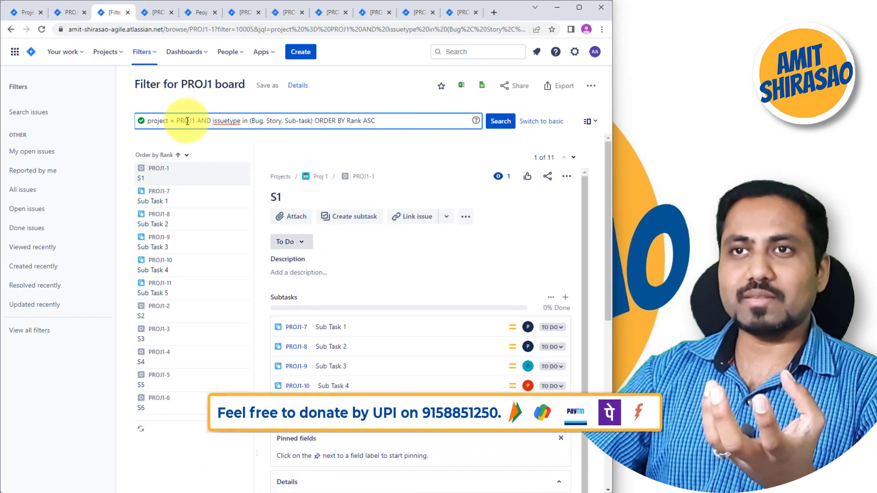
click(222, 119)
double_click(223, 120)
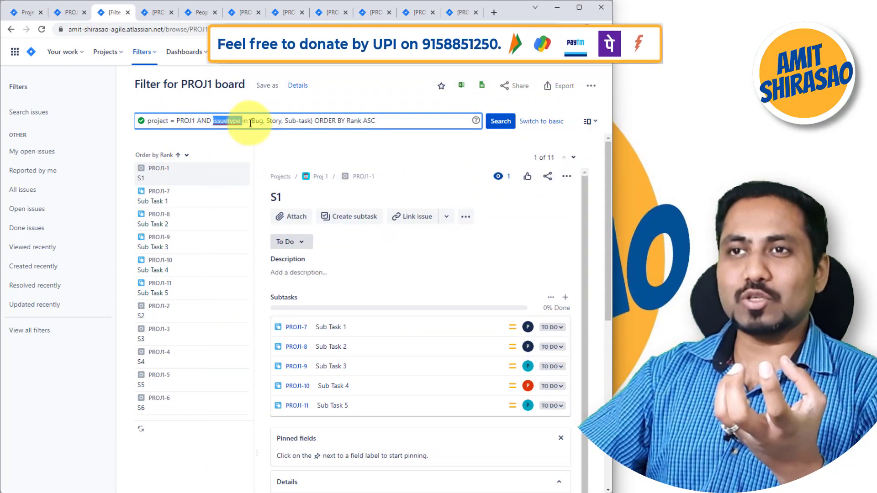
double_click(257, 121)
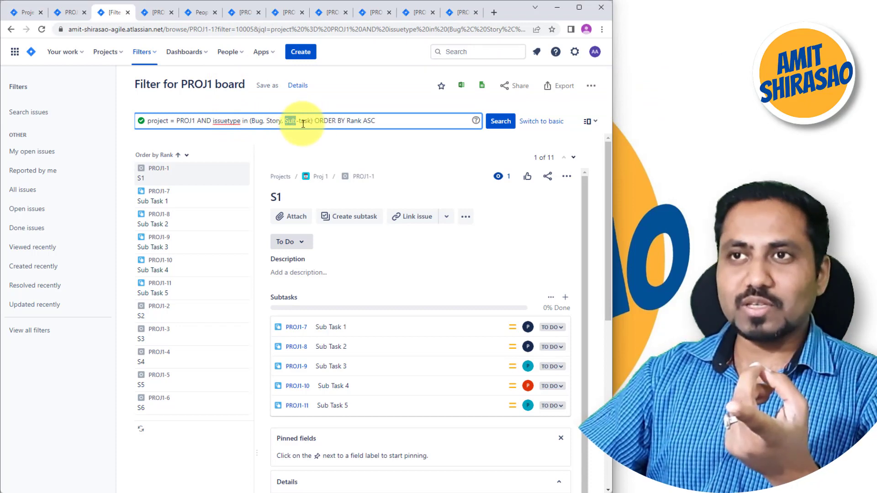
click(301, 122)
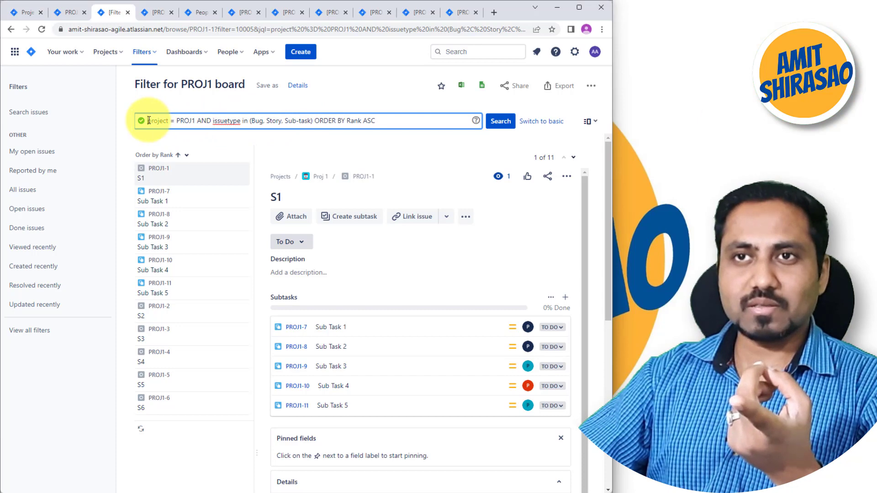
drag(149, 121, 374, 121)
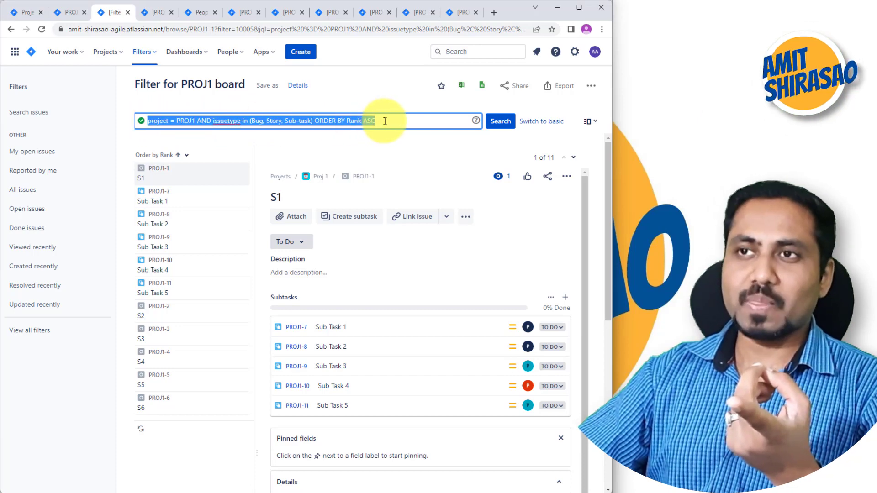
click(386, 122)
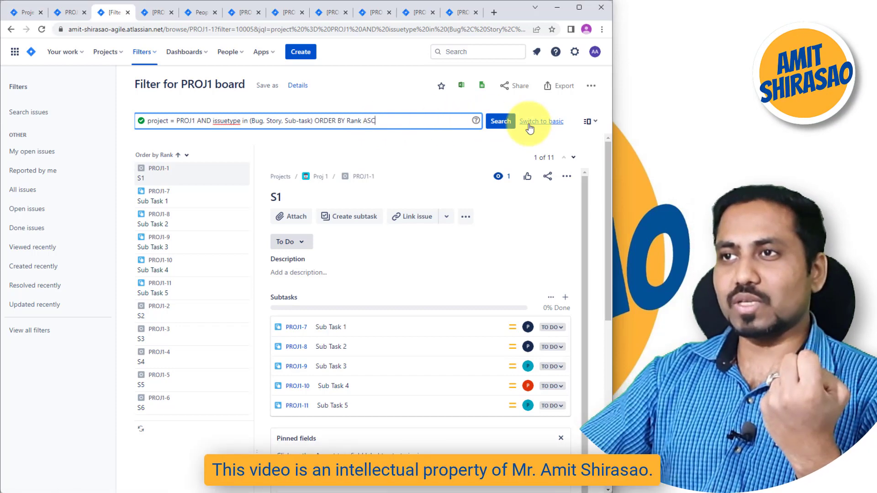
Return the filter to basic view and save a copy of it under the name Query 1.
click(541, 122)
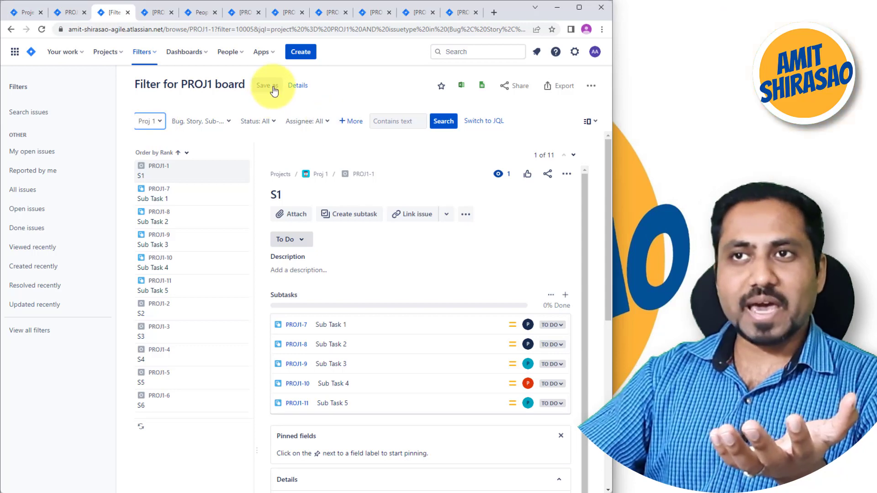
click(270, 87)
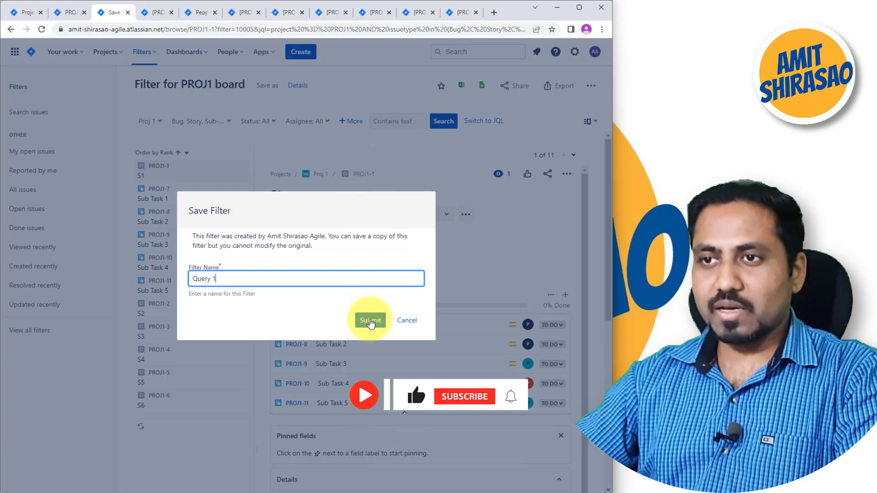
click(369, 320)
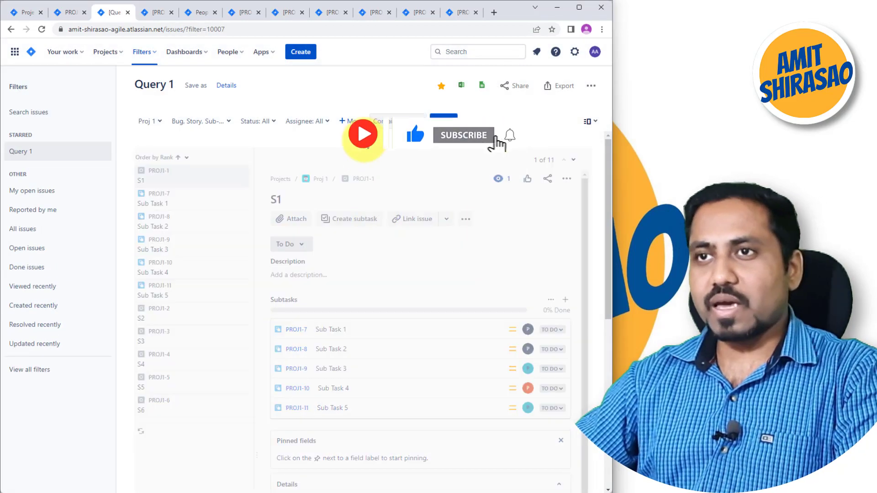
click(225, 123)
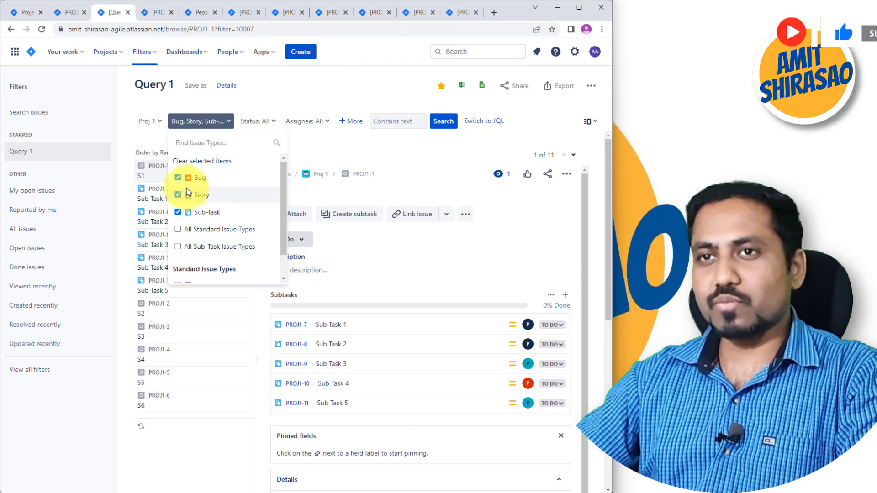
click(177, 179)
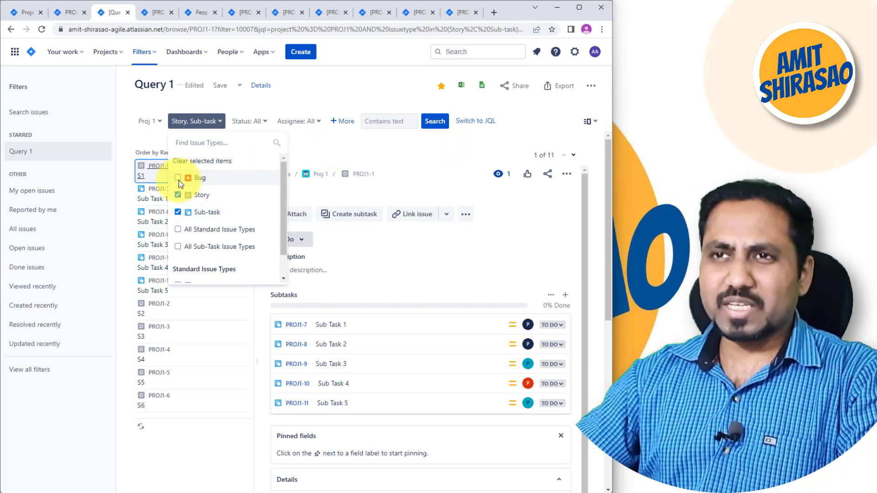
click(178, 179)
Limit Query 1 to issues with the status Done and save the filter.
click(264, 129)
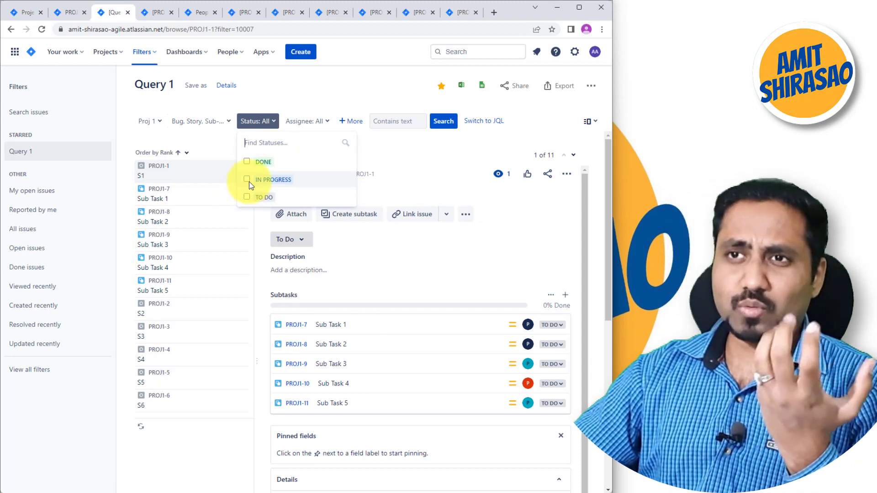
click(247, 162)
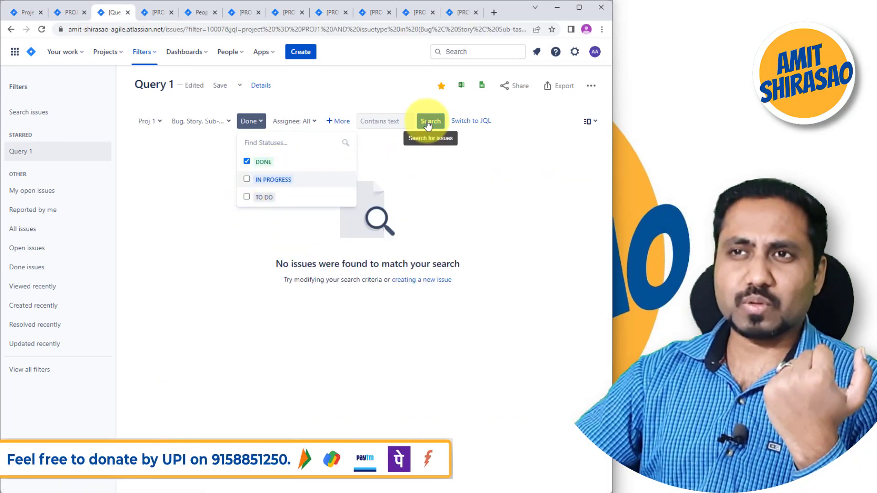
click(357, 176)
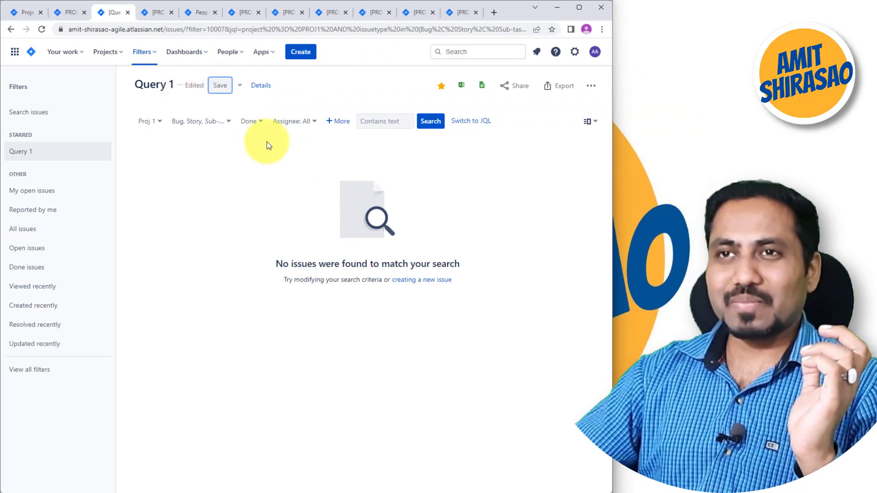
click(220, 85)
Set Query 1 as the PROJ1 board's saved filter in the board settings and return to the sprint board.
click(71, 19)
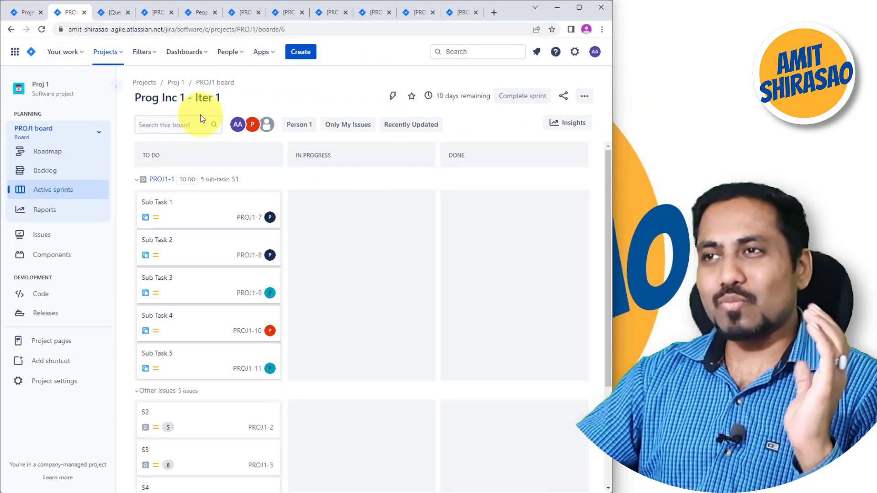
click(584, 103)
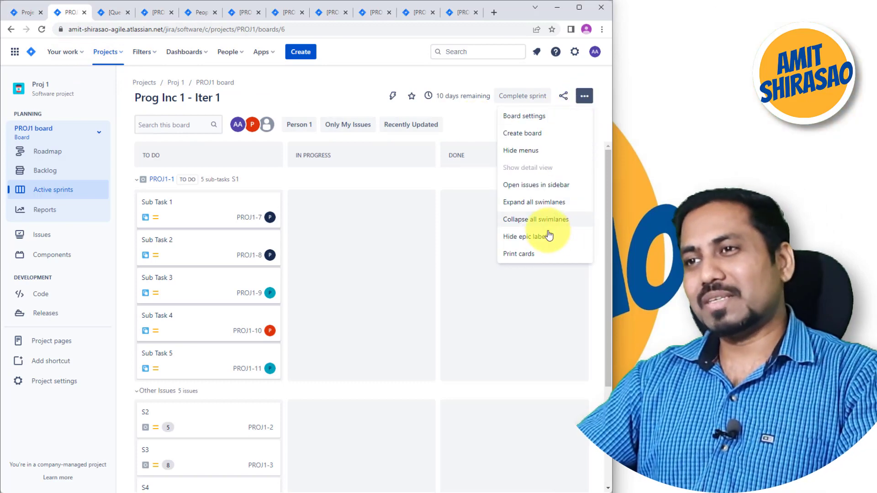
click(527, 115)
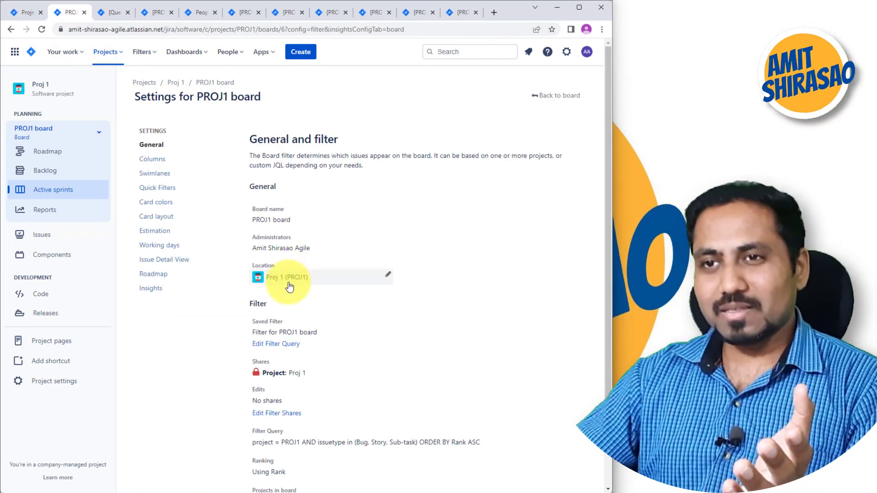
click(319, 333)
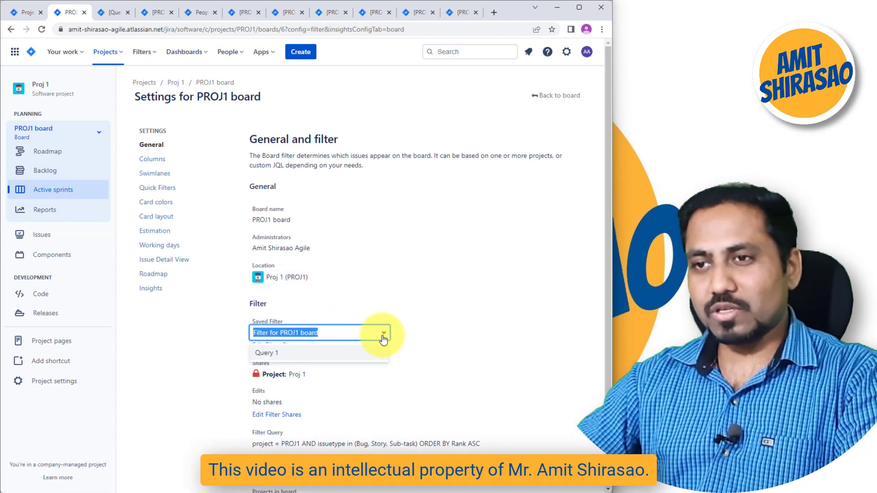
click(372, 354)
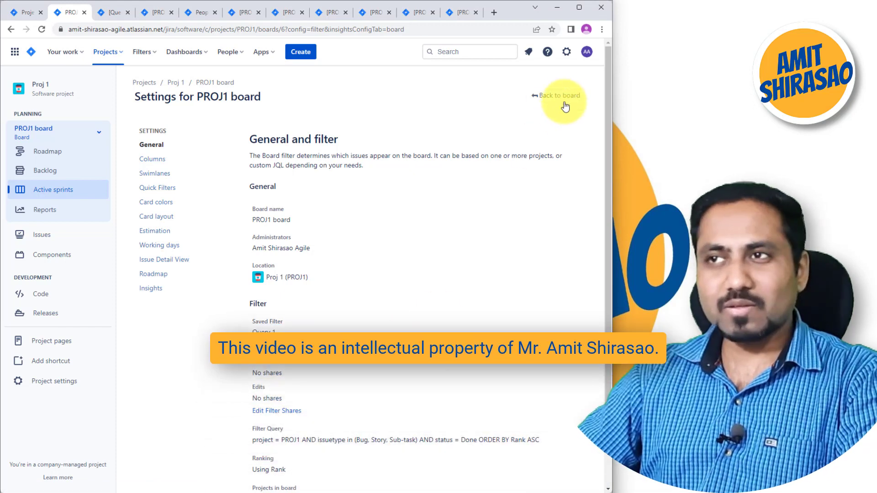
click(558, 95)
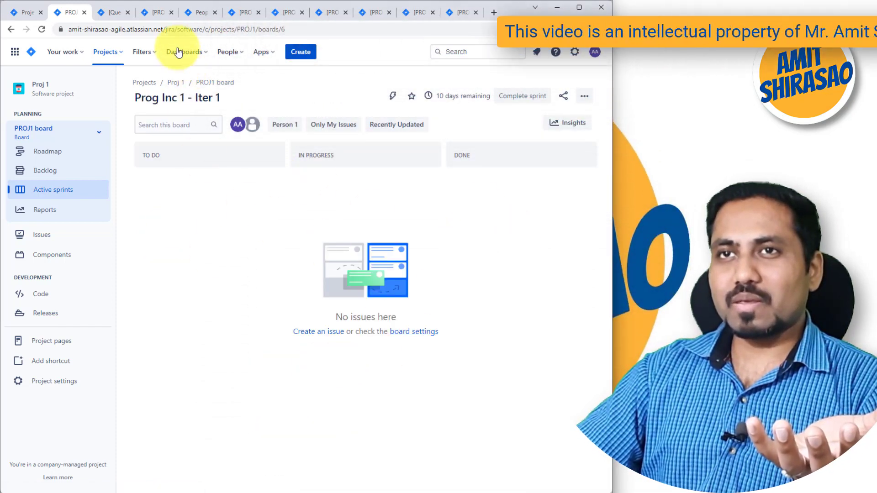
Change the status criterion of Query 1 from Done to To Do and save the filter.
click(108, 14)
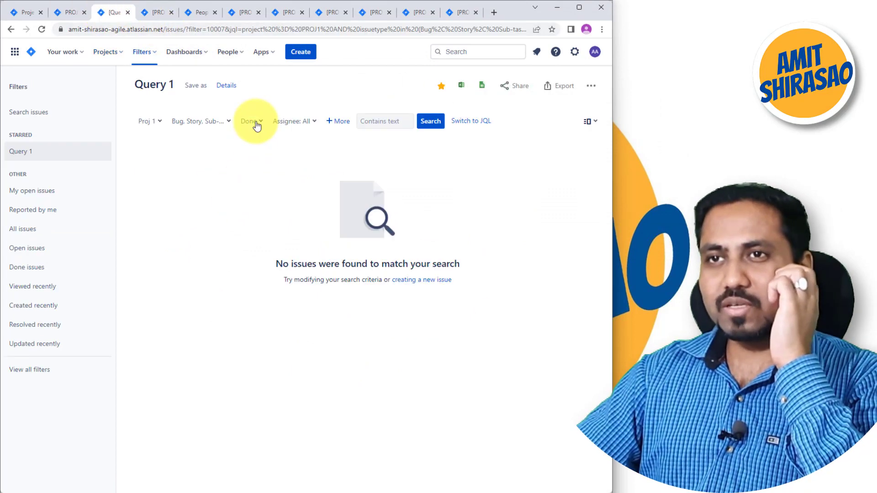
click(257, 123)
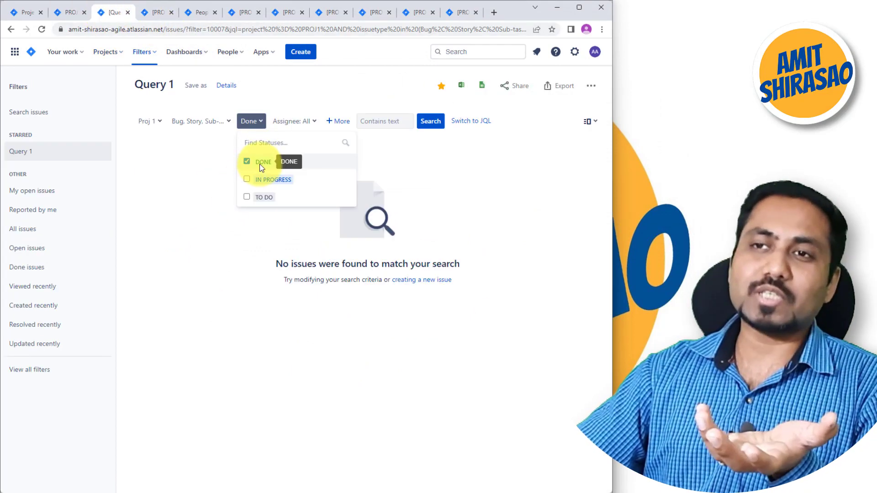
click(254, 162)
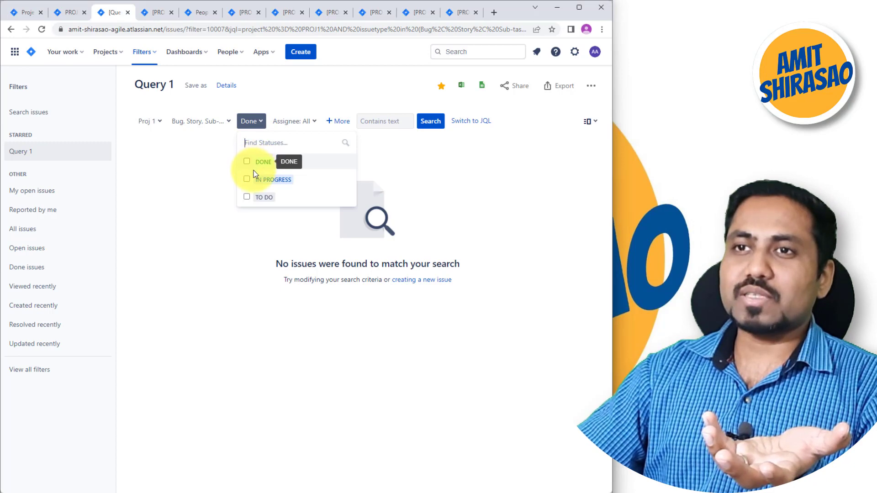
click(247, 197)
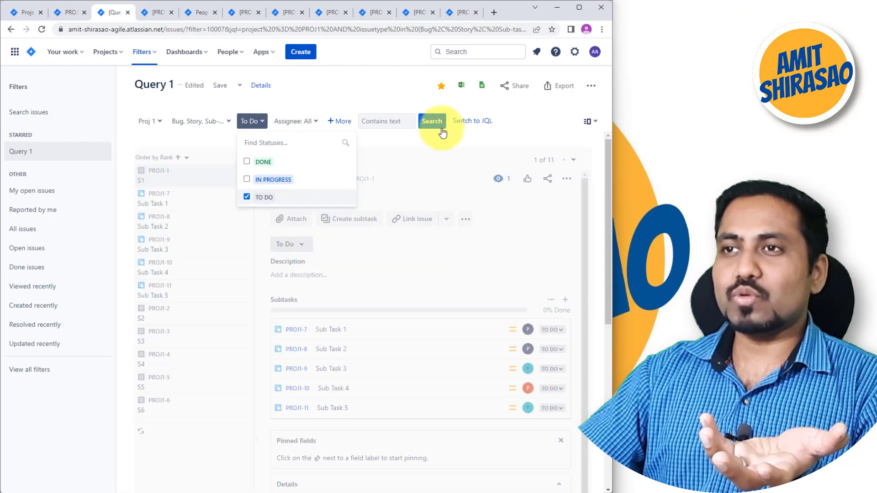
click(443, 121)
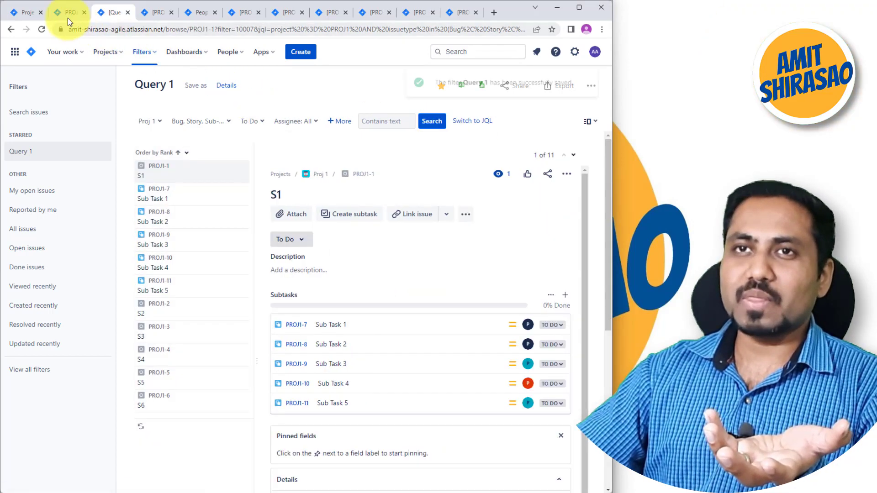
On the sprint board, move Sub Task 1 to In Progress and Sub Task 3 to Done.
click(67, 15)
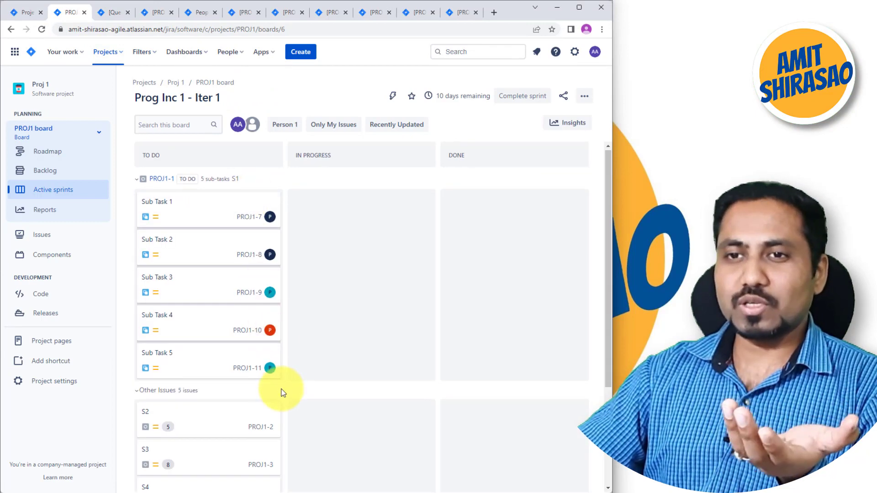
scroll(279, 391, down, 3)
scroll(280, 391, up, 3)
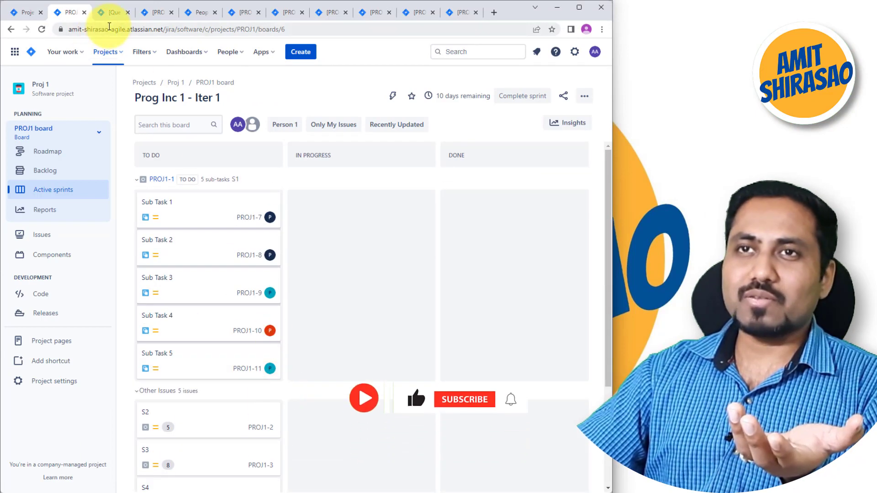
drag(204, 197, 329, 210)
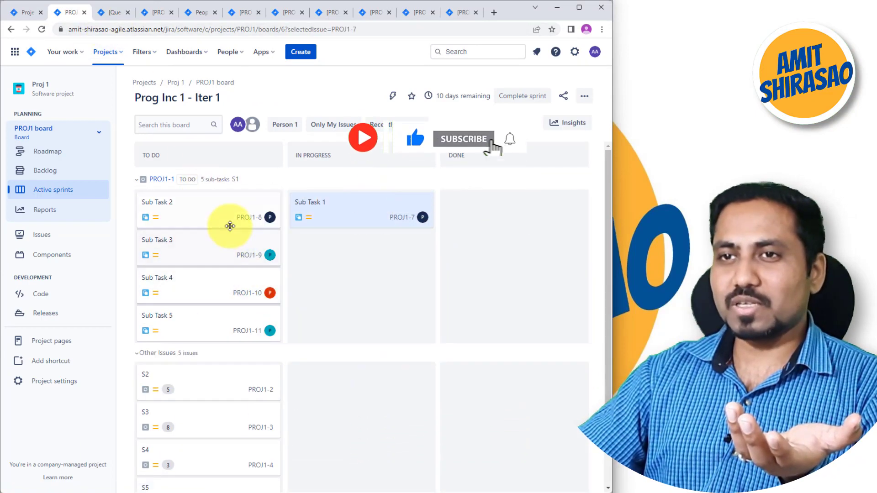
drag(255, 251, 460, 317)
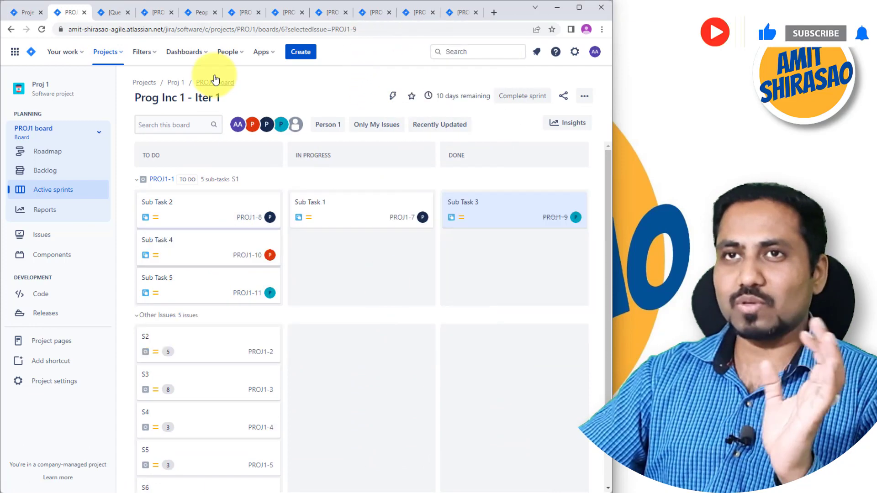
Add Done alongside To Do in Query 1's status criterion, run the search and check the sprint board.
click(115, 13)
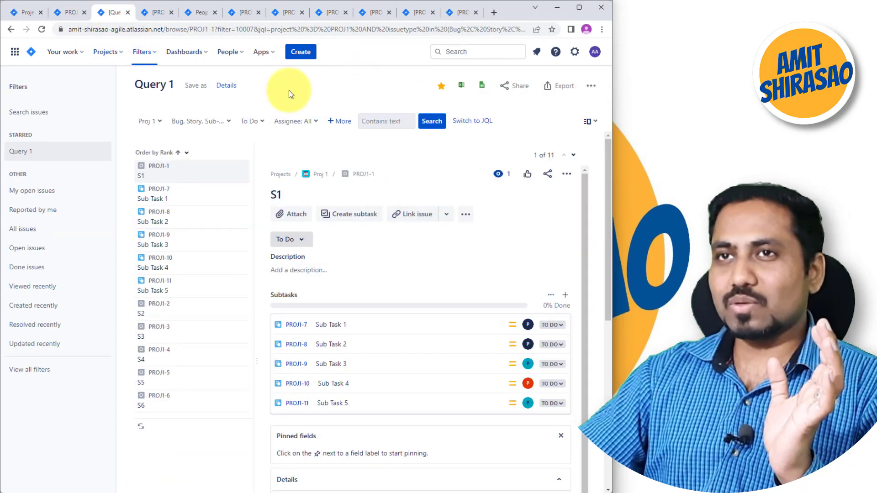
click(153, 17)
click(114, 13)
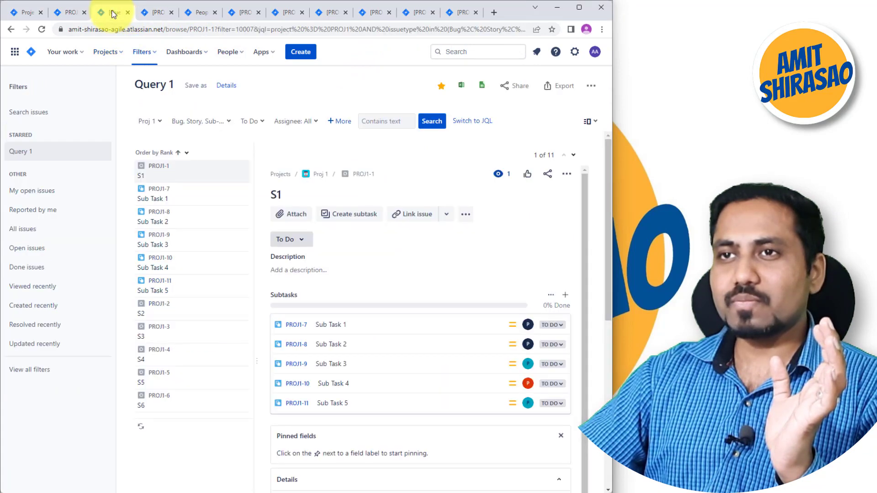
click(251, 122)
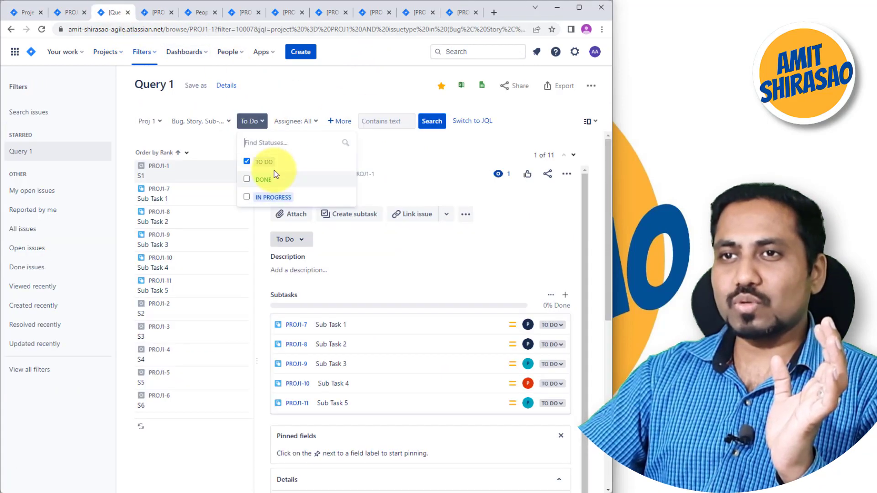
click(247, 179)
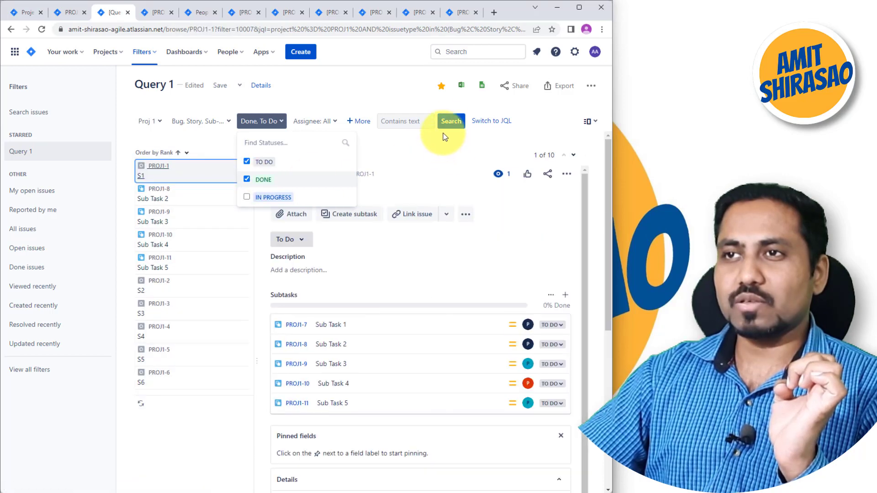
click(444, 123)
click(66, 18)
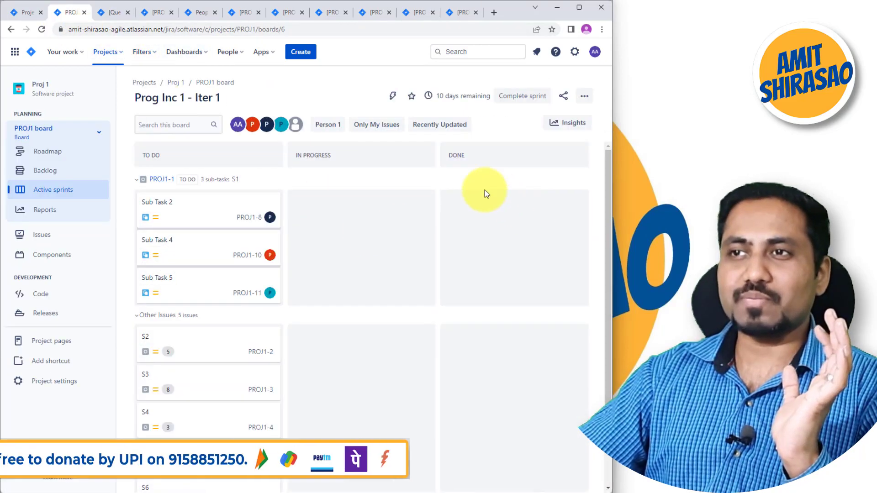
Review Query 1's status and issue type criteria, save the edited filter and return to the sprint board.
click(145, 14)
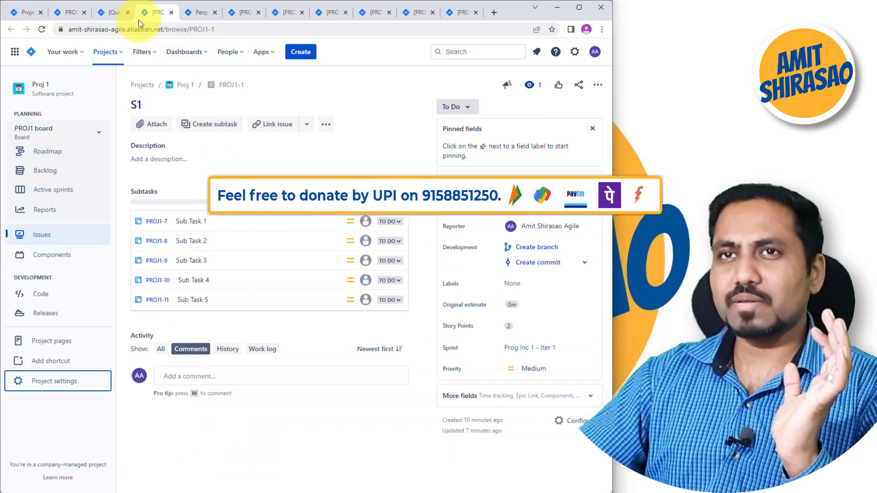
click(117, 14)
click(272, 123)
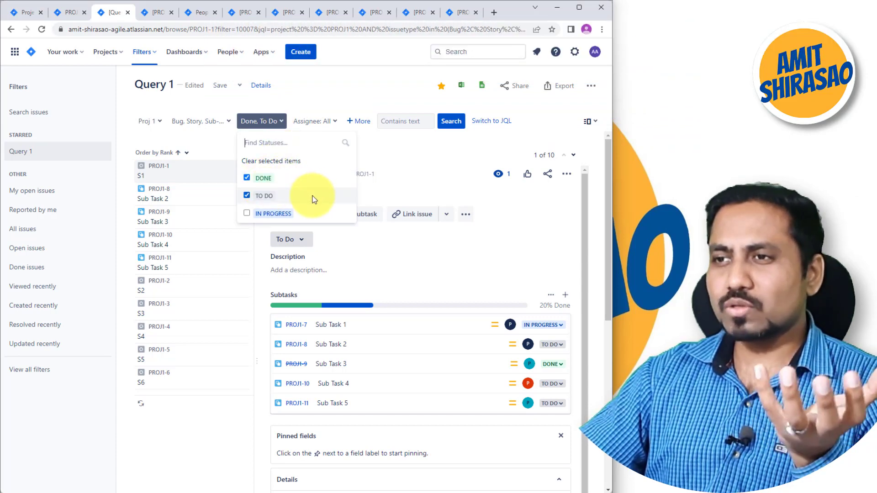
click(206, 121)
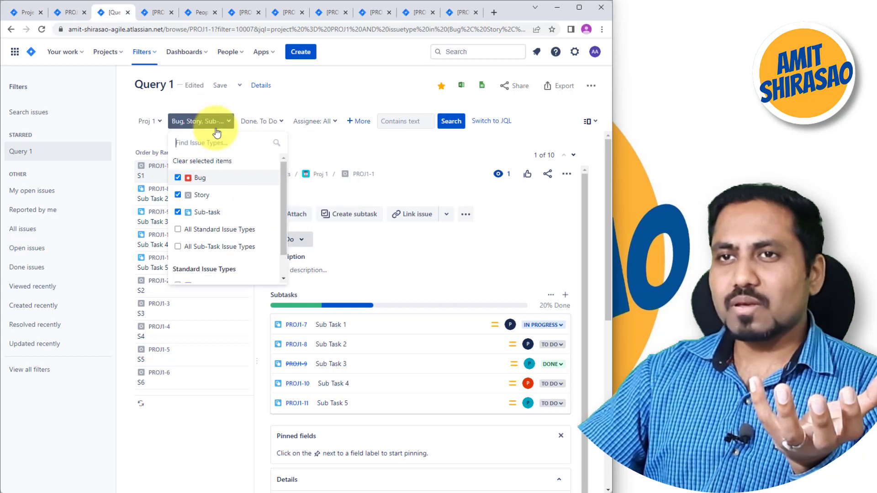
scroll(246, 235, down, 1)
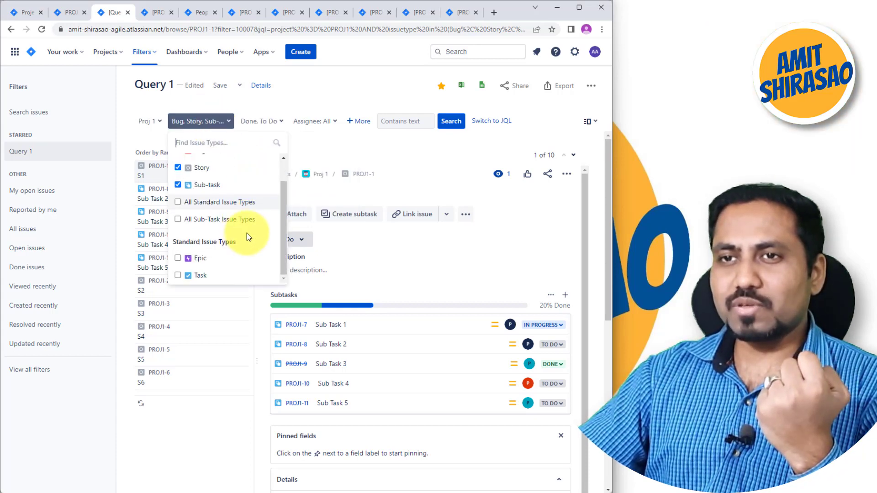
click(446, 127)
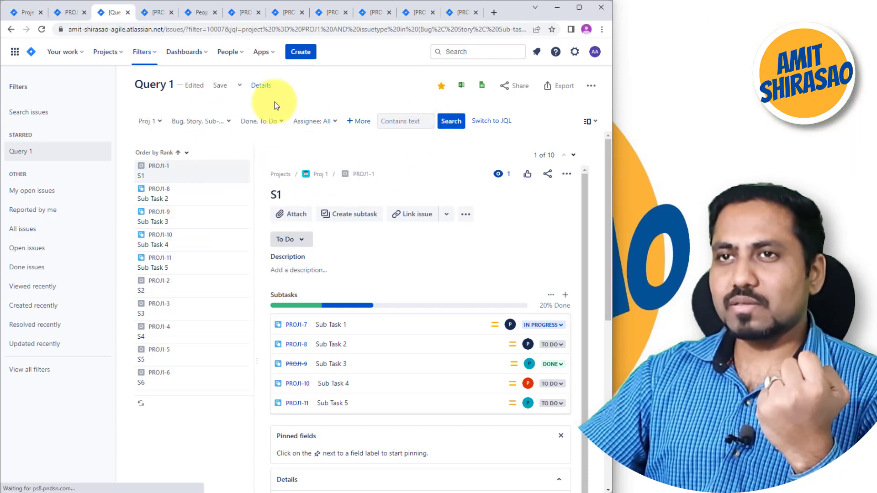
click(219, 89)
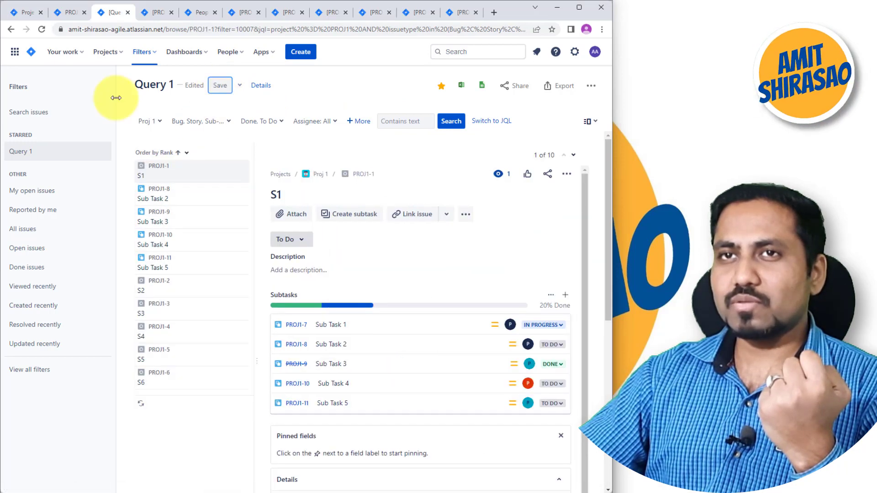
click(64, 14)
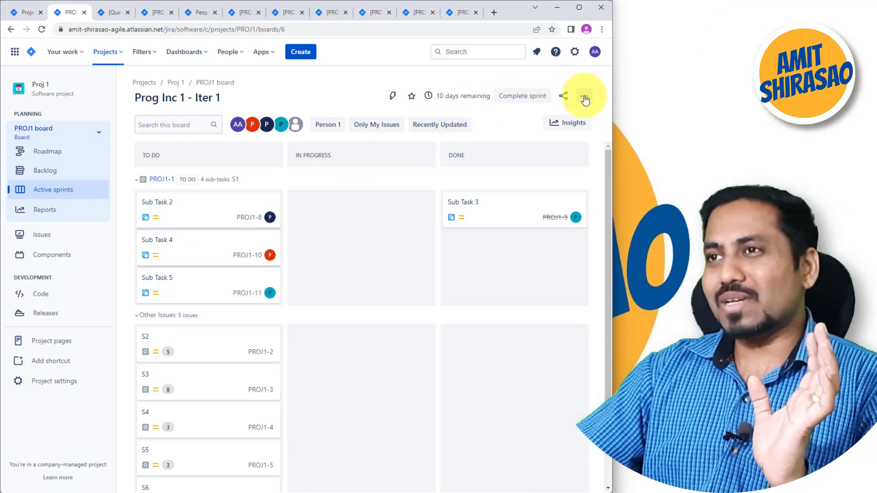
Base the PROJ1 board's card colors on Assignees in the board settings and go back to the board.
click(585, 96)
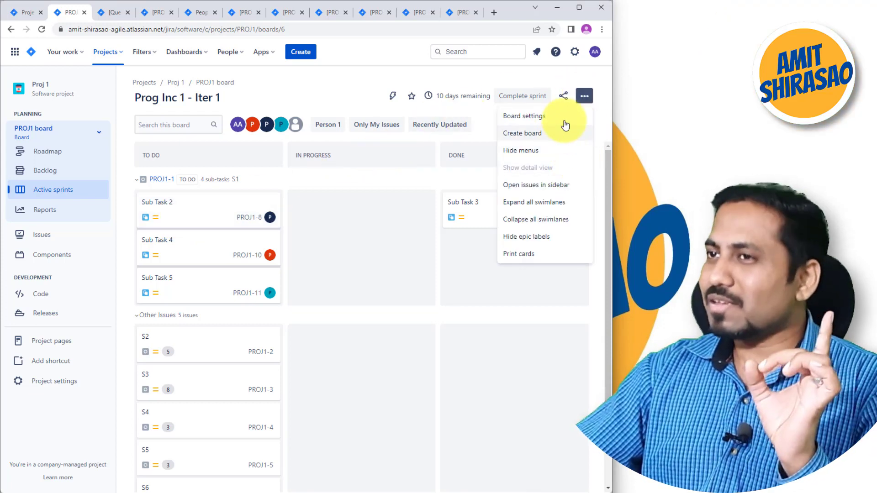
click(566, 121)
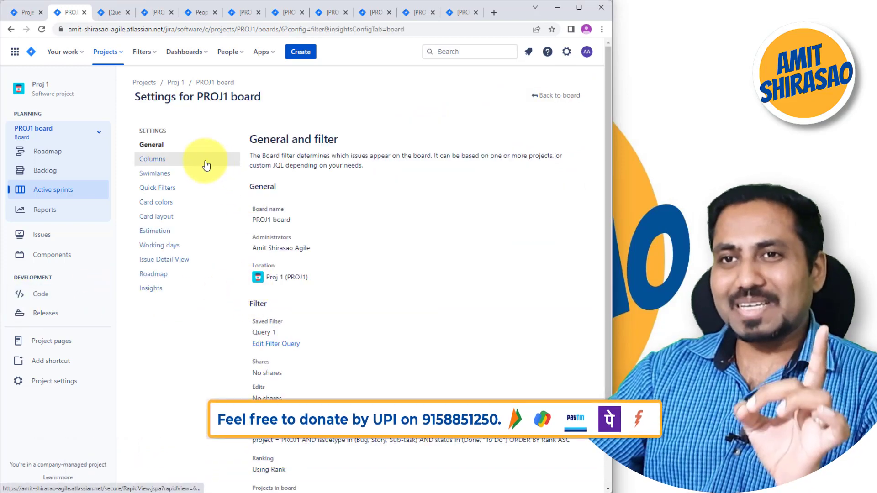
click(192, 202)
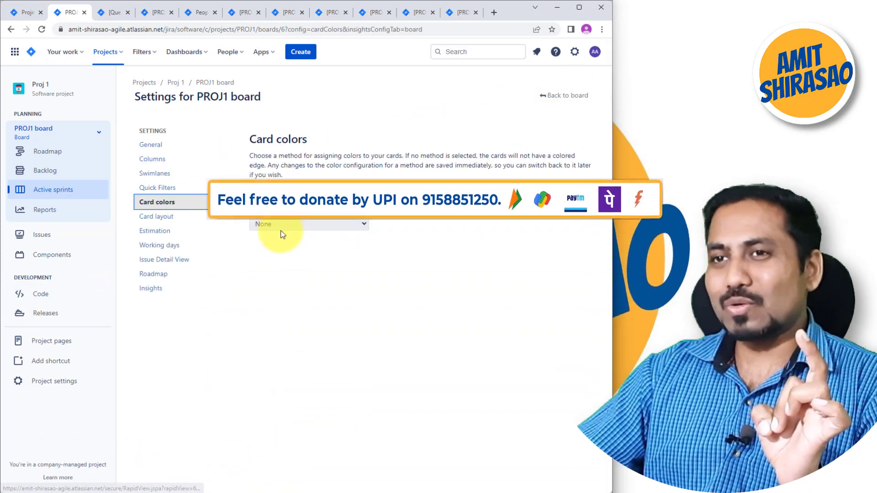
click(280, 224)
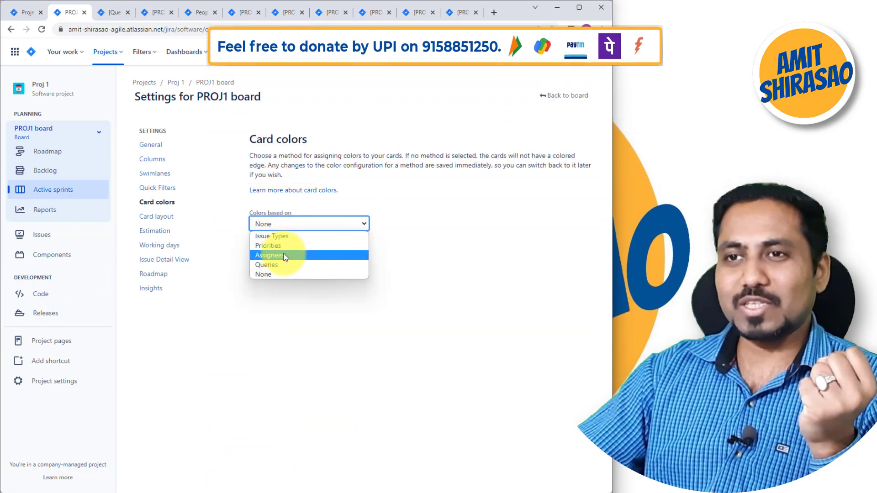
click(284, 255)
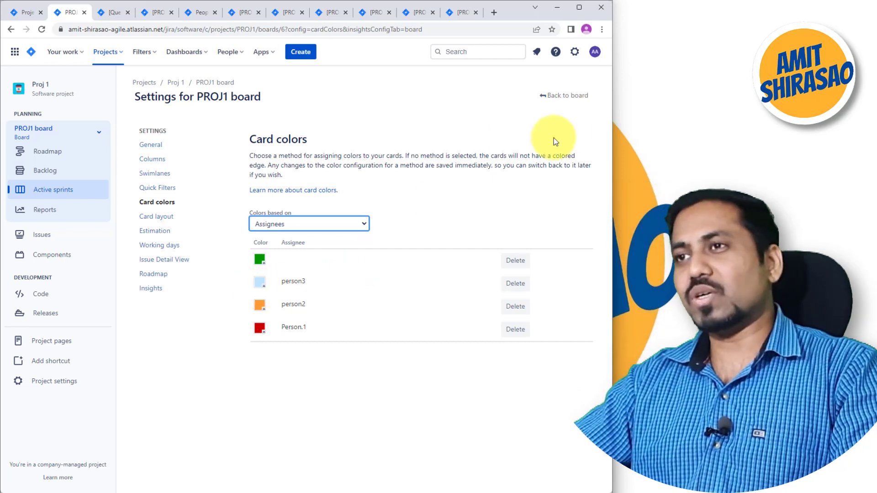
click(570, 95)
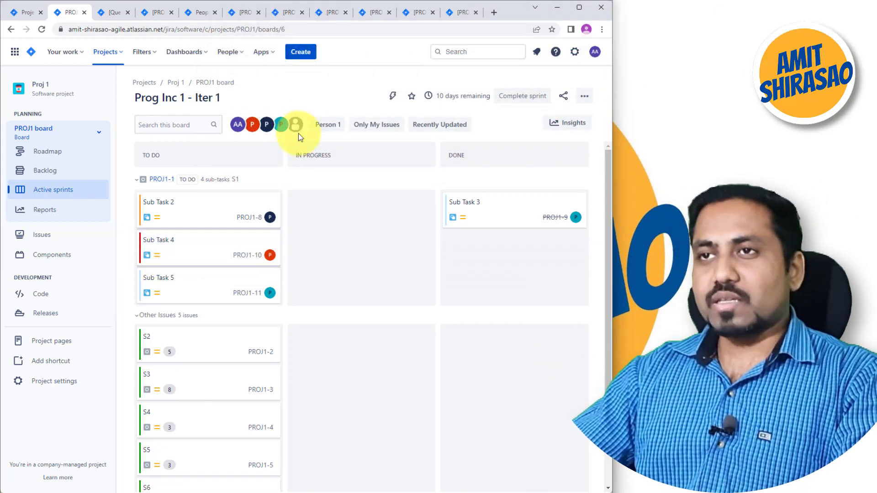
Look at the card layout options in the PROJ1 board settings and return to the board.
click(585, 98)
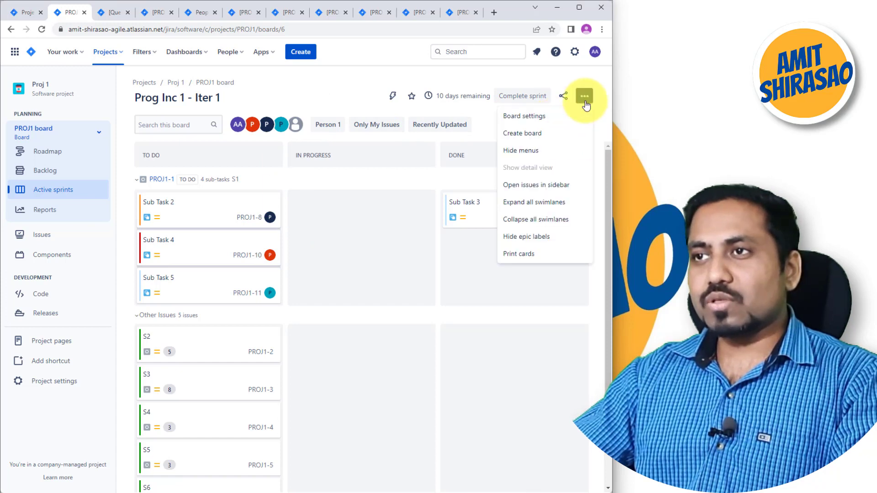
click(565, 120)
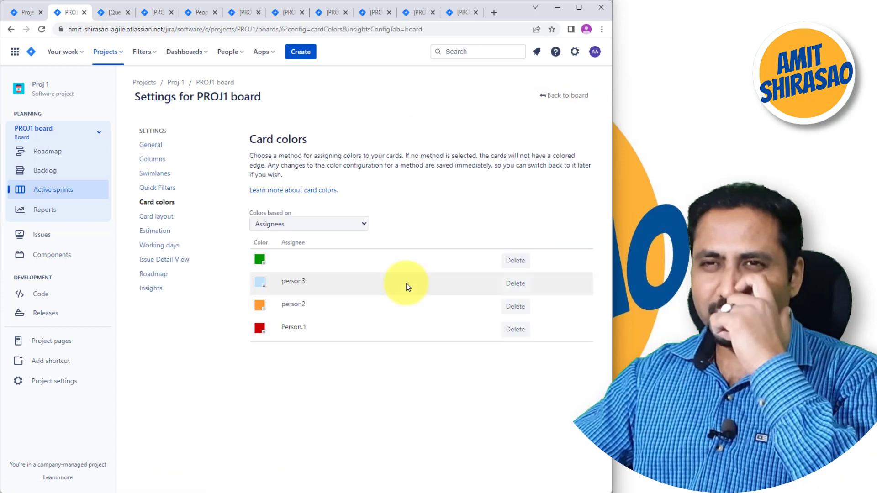
click(159, 216)
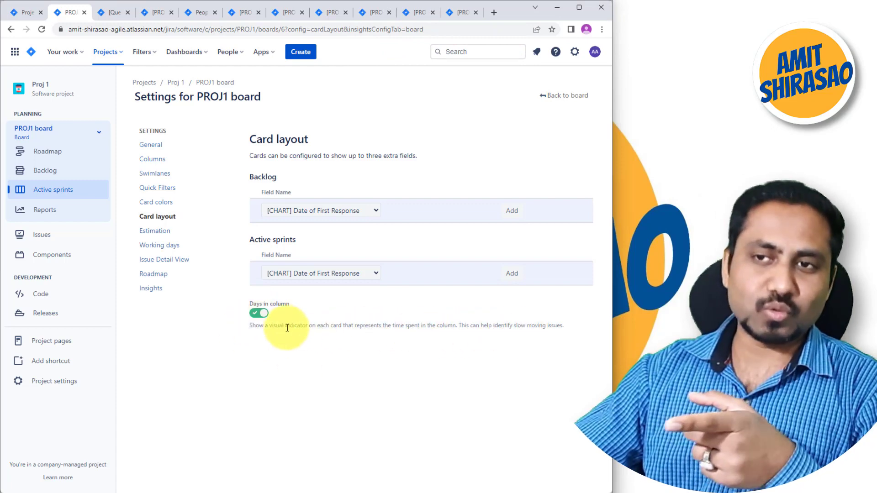
click(550, 95)
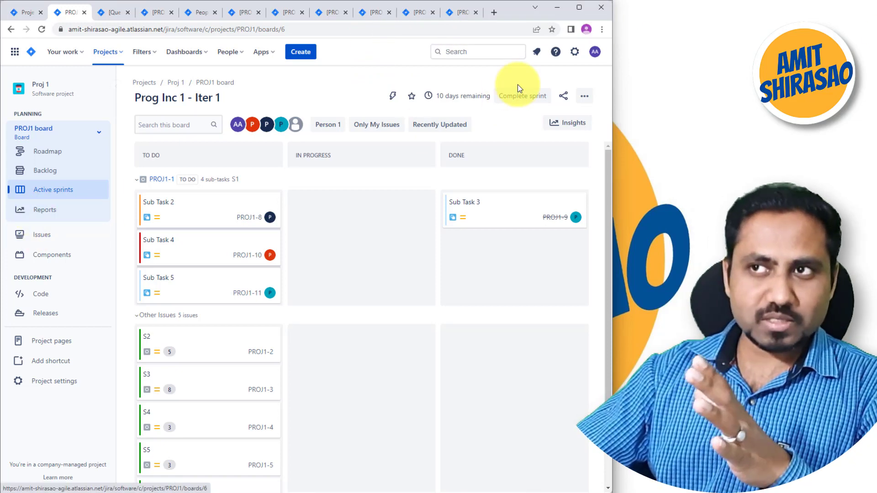
Open the project's reports overview in a new browser tab and close all tabs after it.
middle_click(57, 214)
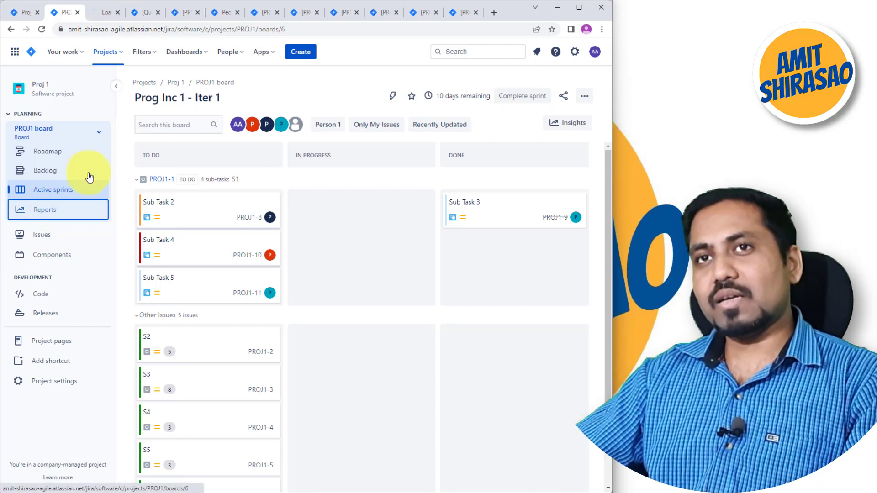
click(100, 14)
right_click(101, 15)
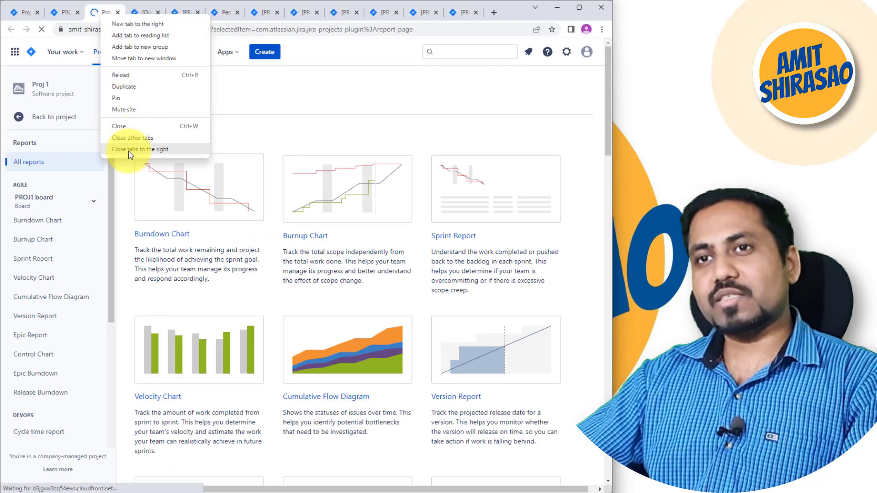
click(128, 150)
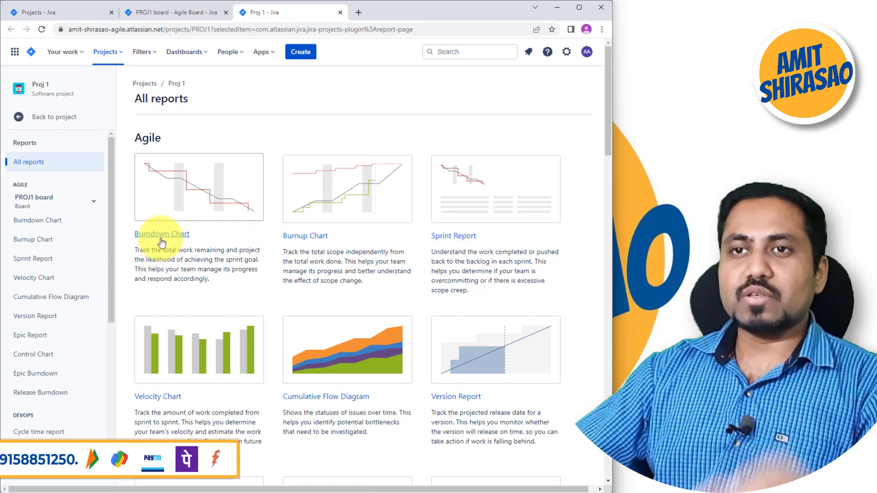
Open the Burndown Chart, Sprint Report and Burnup Chart in separate browser tabs and examine each one.
ctrl+click(161, 234)
ctrl+click(452, 236)
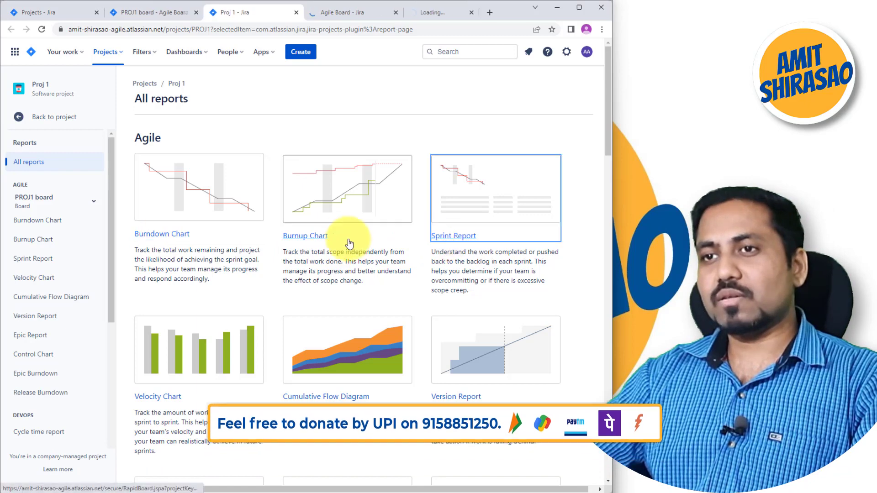
ctrl+click(348, 240)
click(262, 12)
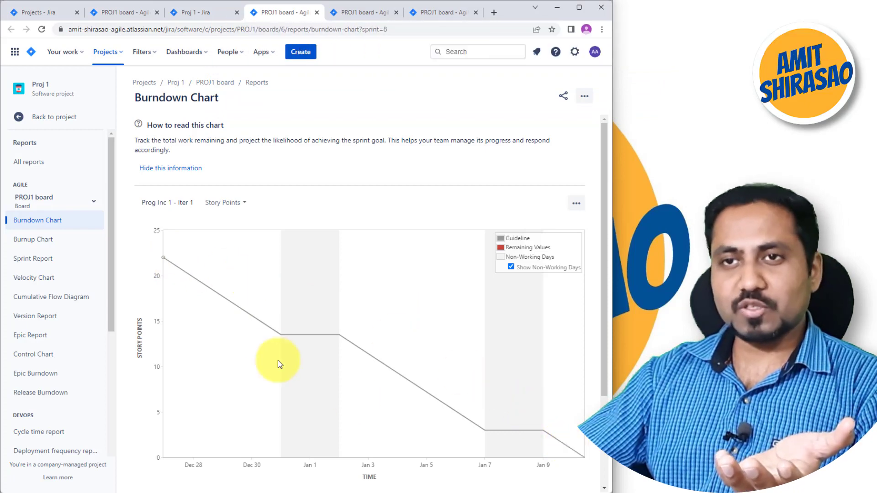
mouse_move(164, 263)
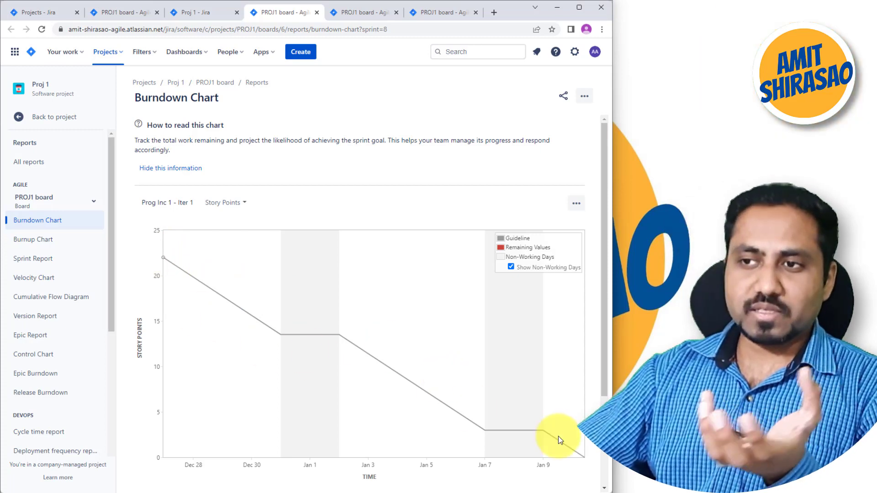
click(368, 20)
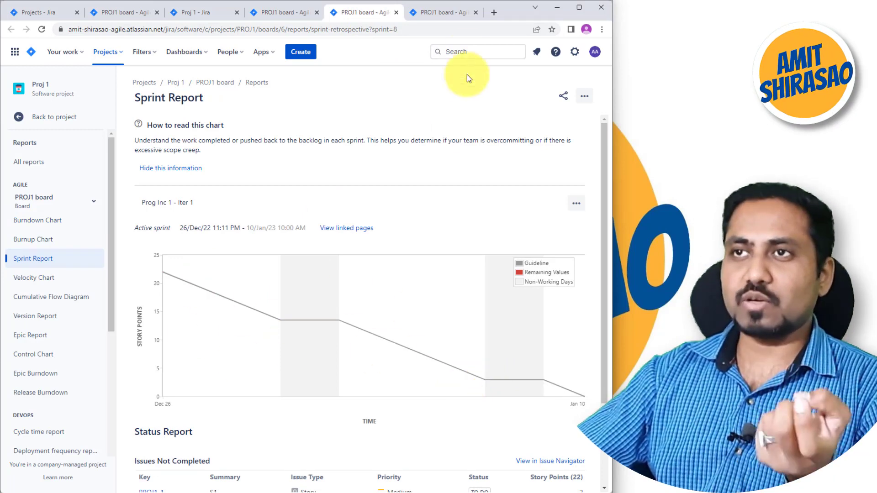
click(435, 16)
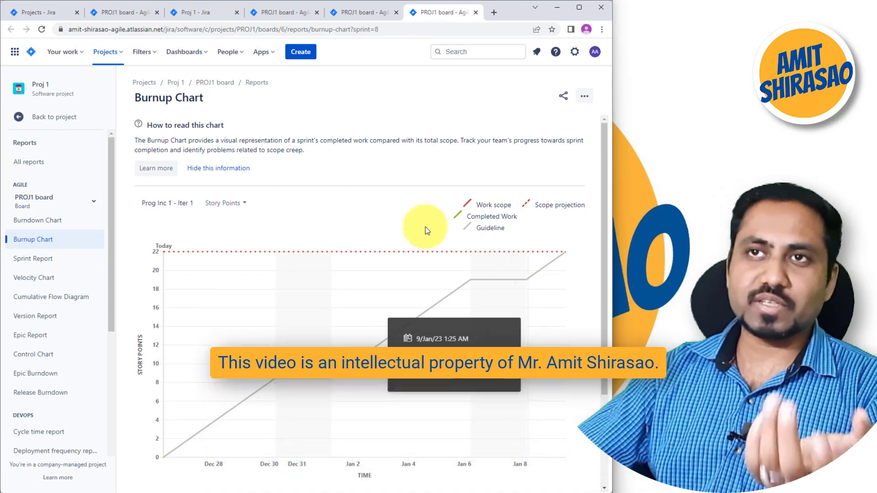
Clear the status restriction in the PROJ1 board's saved filter Query 1 so all statuses are included, save it and return to the board.
click(121, 13)
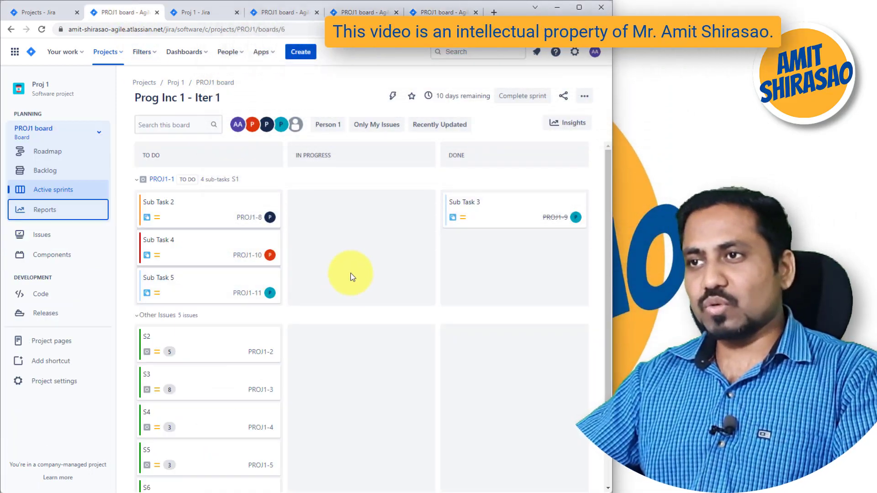
click(586, 96)
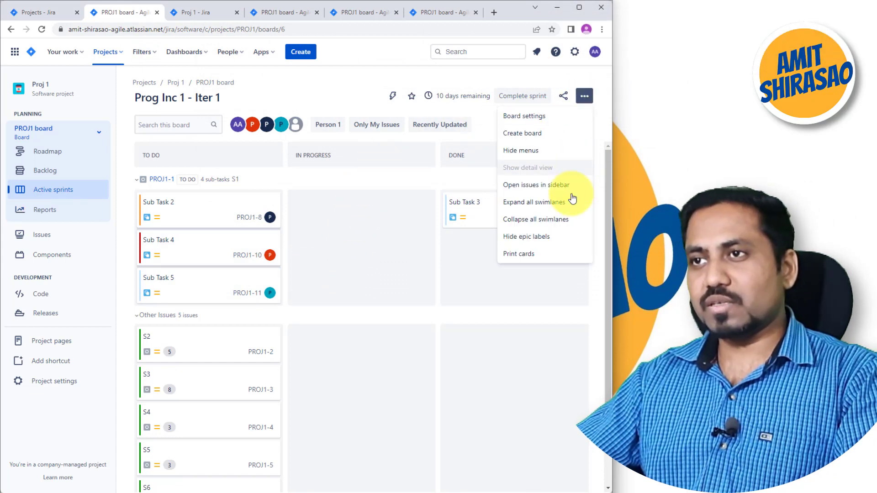
click(565, 121)
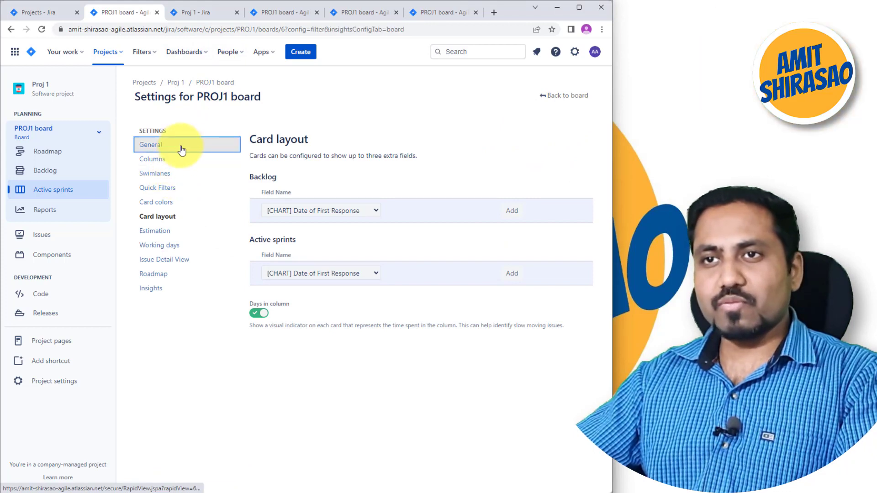
click(179, 145)
click(278, 348)
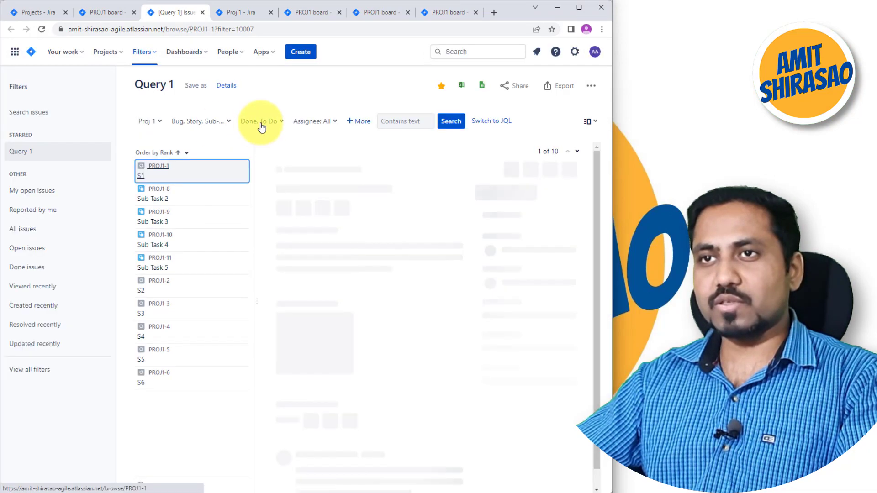
click(260, 121)
click(272, 161)
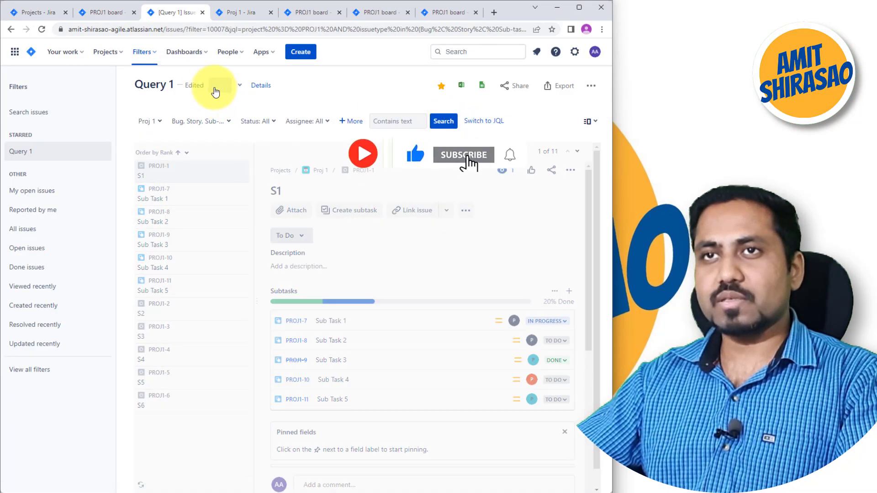
click(102, 13)
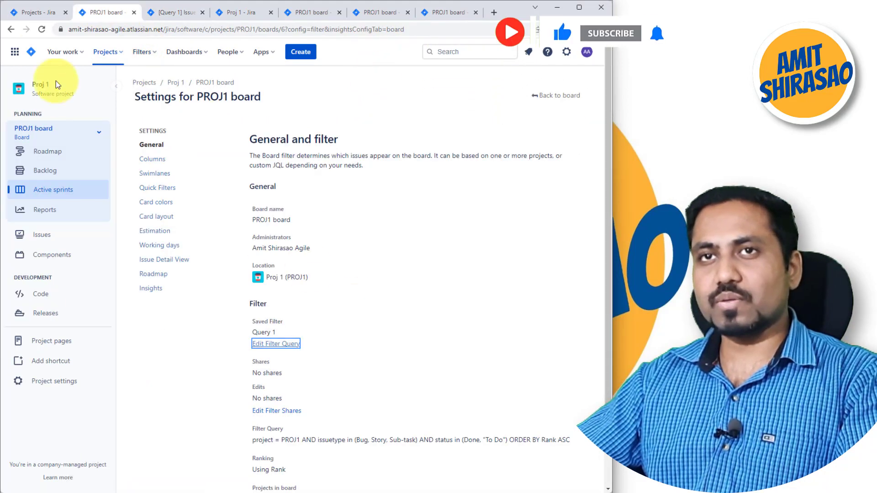
click(547, 97)
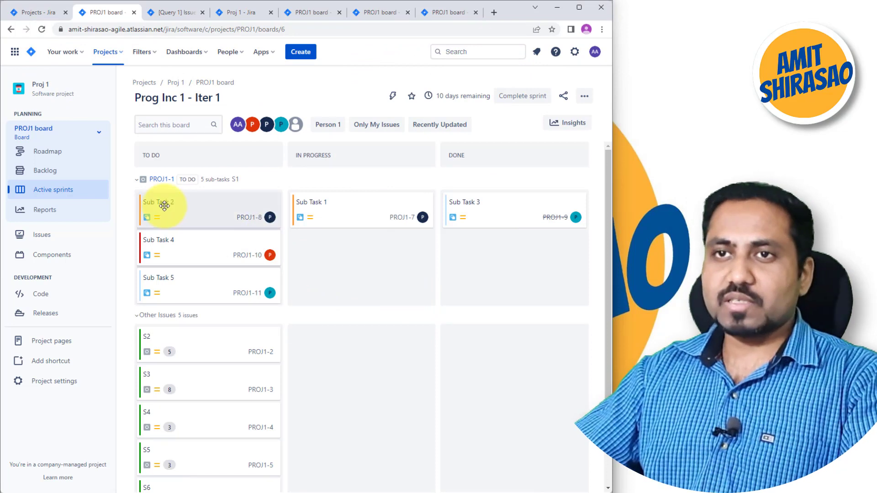
right_click(164, 204)
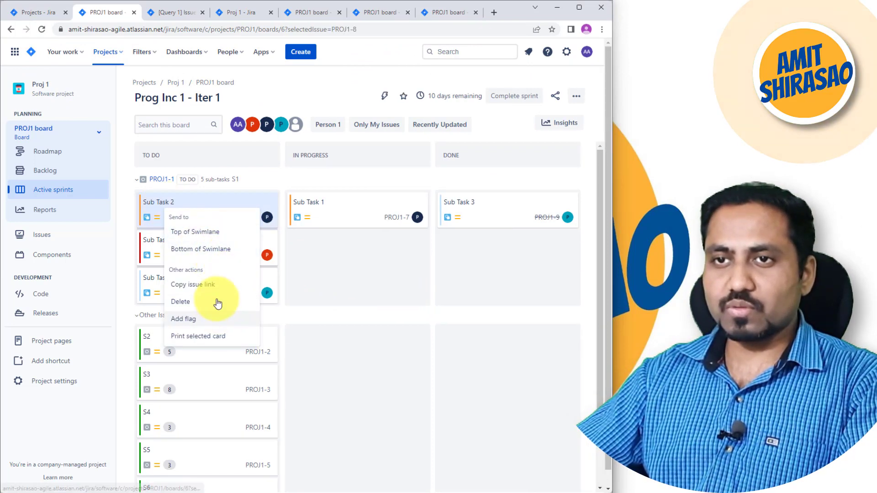
click(215, 285)
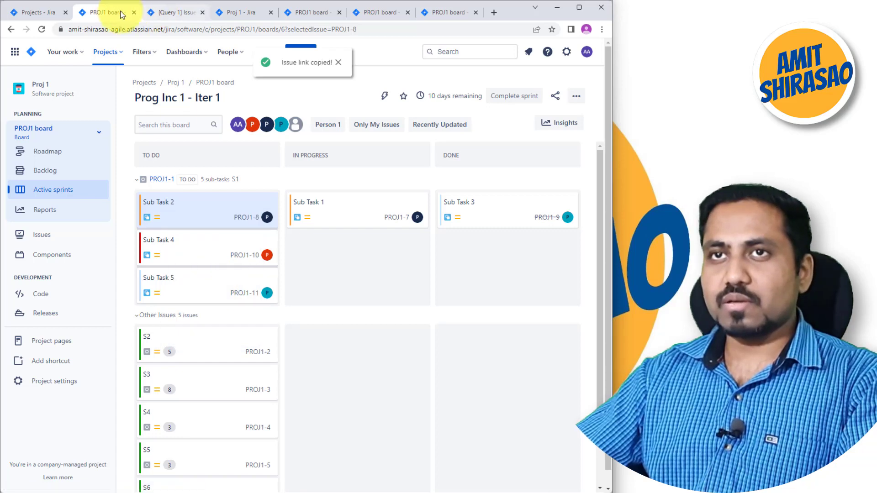
click(165, 12)
click(175, 25)
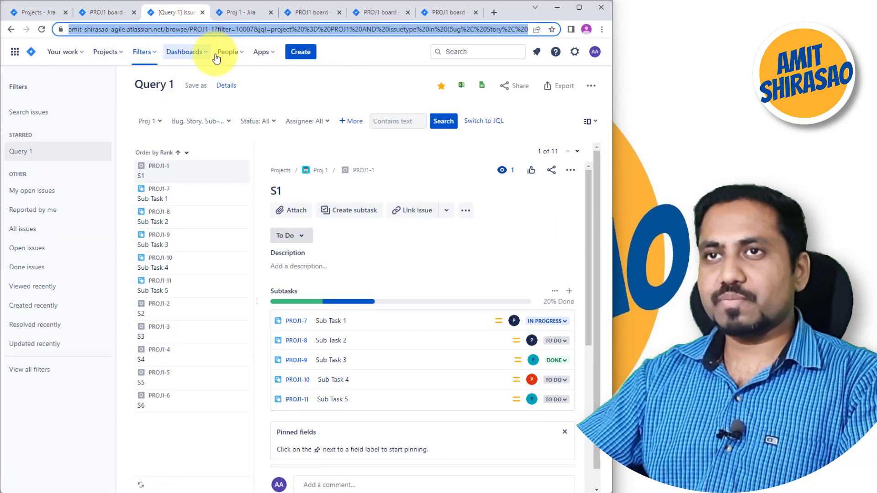
key(ctrl+v)
key(Escape)
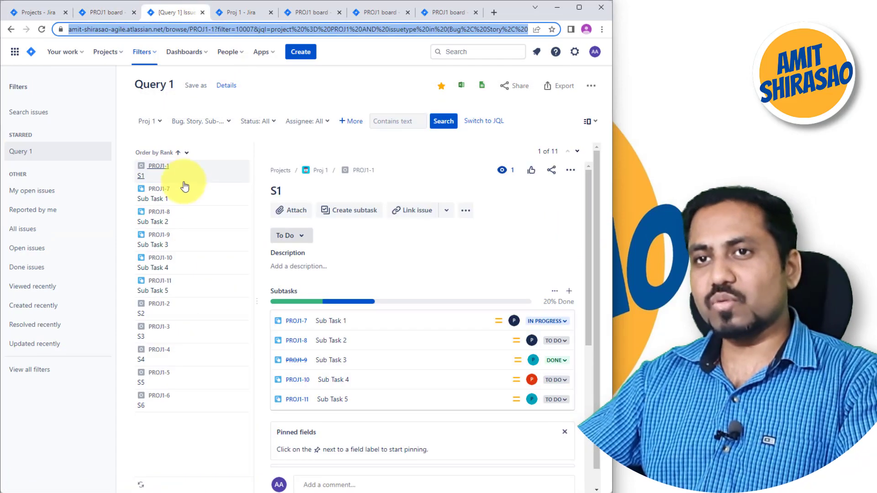
Open Sub Task 1 through Sub Task 5 from the Query 1 issue list in separate browser tabs.
middle_click(161, 203)
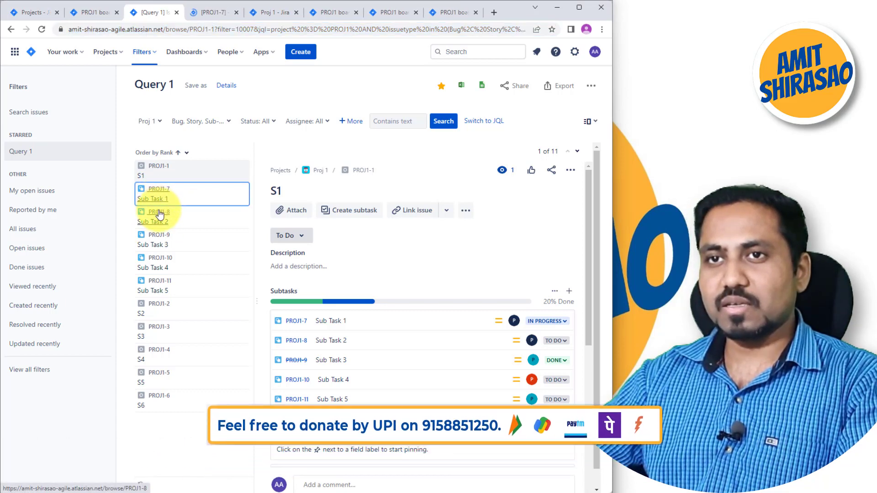
middle_click(159, 218)
middle_click(160, 244)
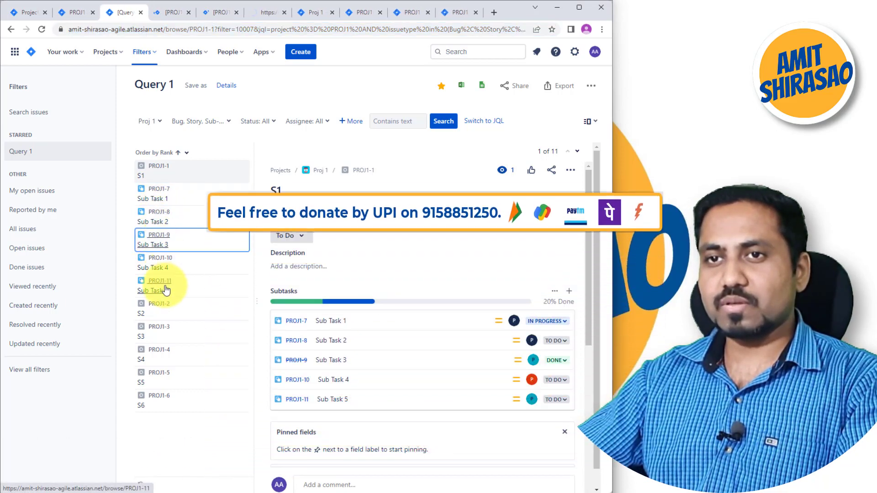
middle_click(160, 264)
middle_click(157, 287)
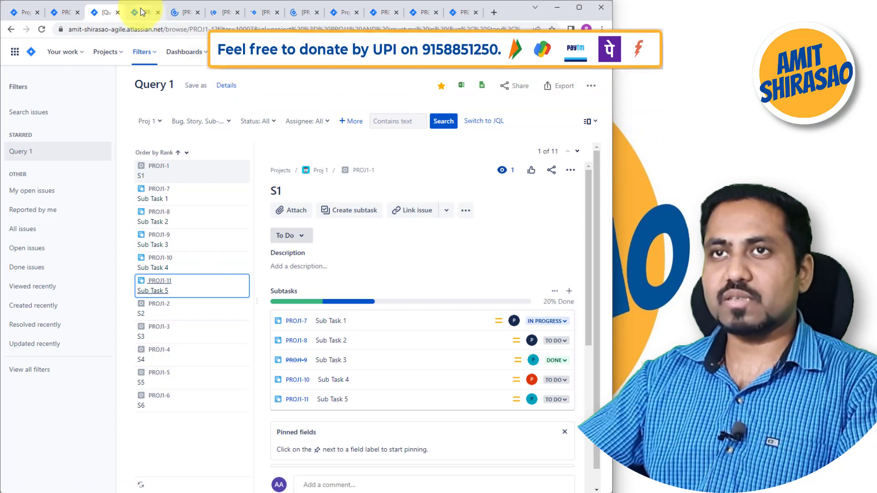
Log 1d of work on Sub Task 1 with 1h remaining and save the entry.
click(146, 10)
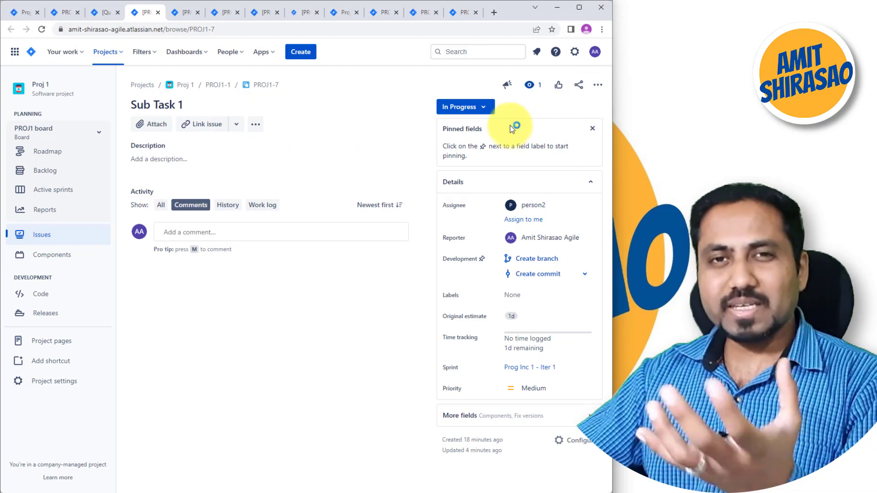
click(597, 85)
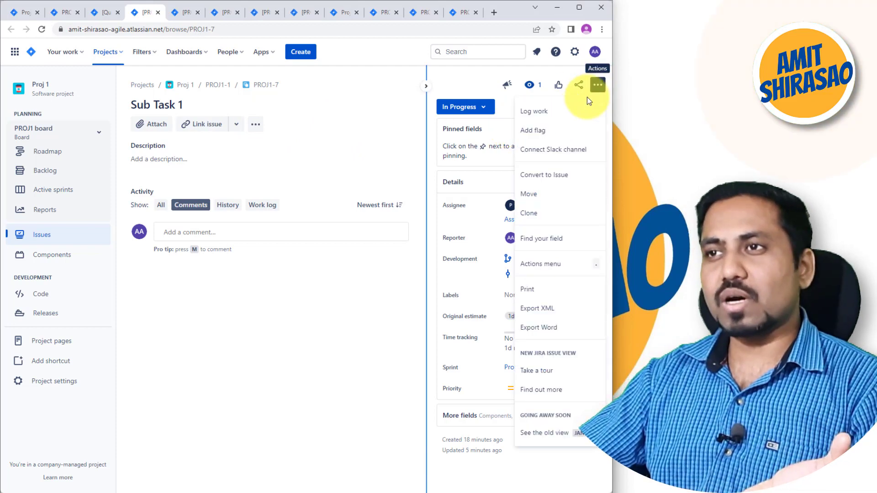
click(566, 115)
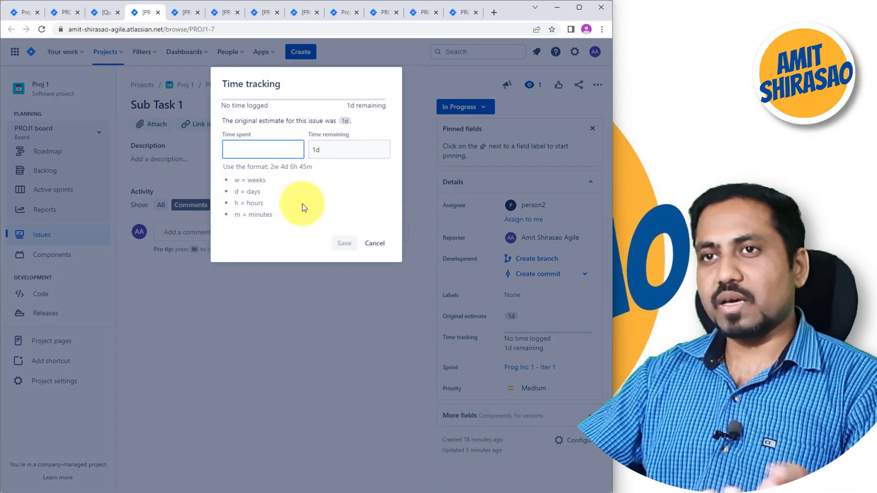
text(1d)
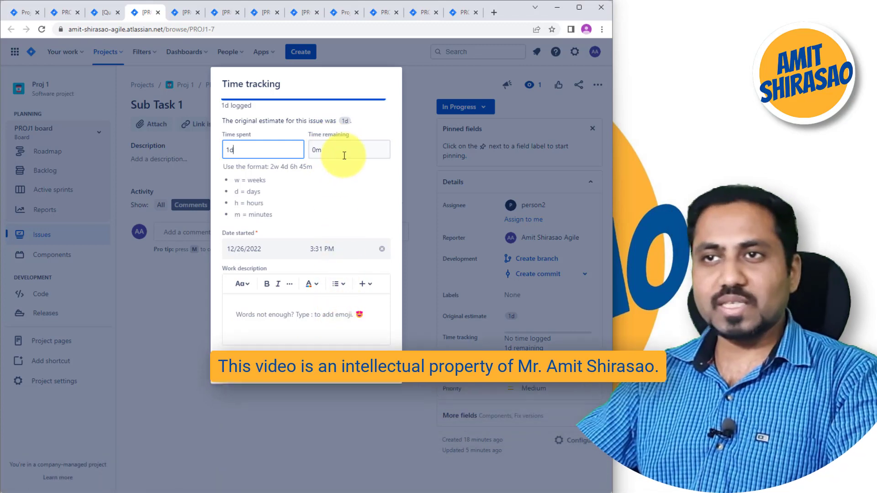
click(344, 150)
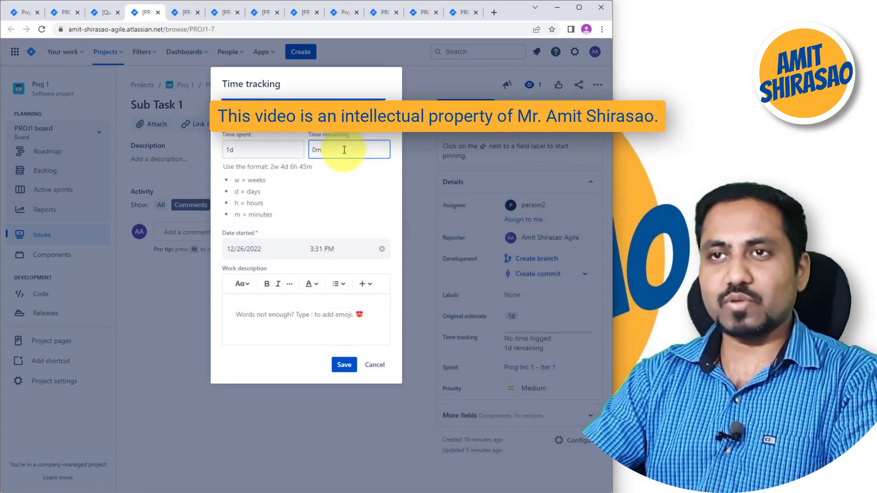
key(BackSpace)
key(BackSpace)
text(1h)
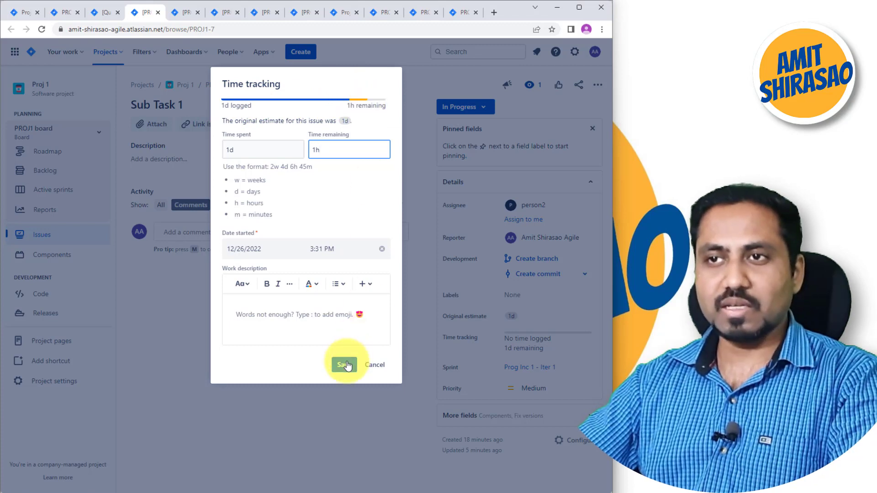
click(346, 365)
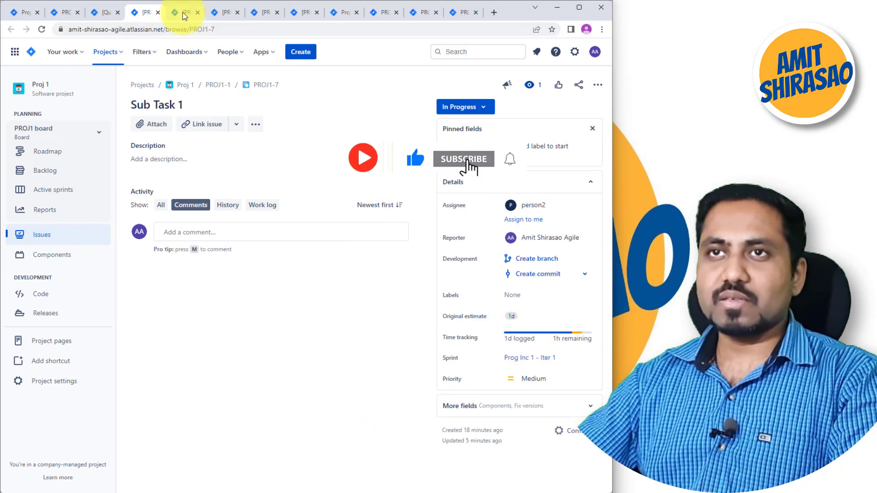
Log 4h of time spent on Sub Task 2 and save the entry.
click(184, 13)
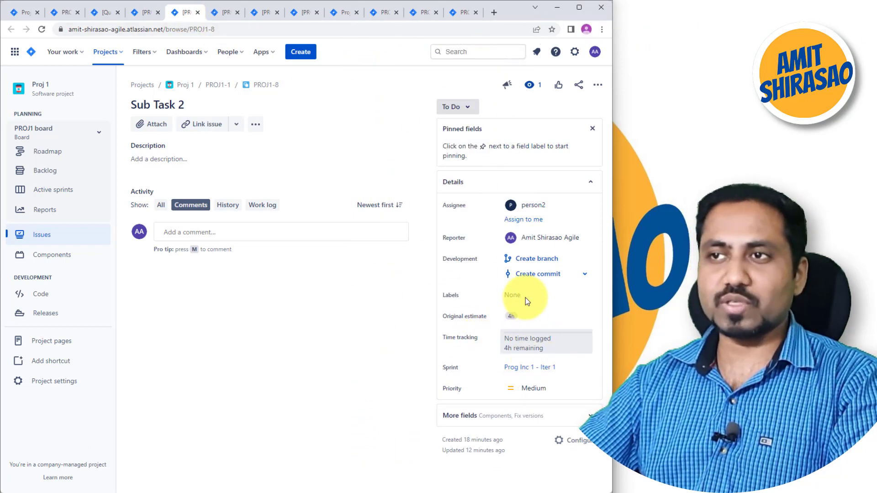
click(531, 335)
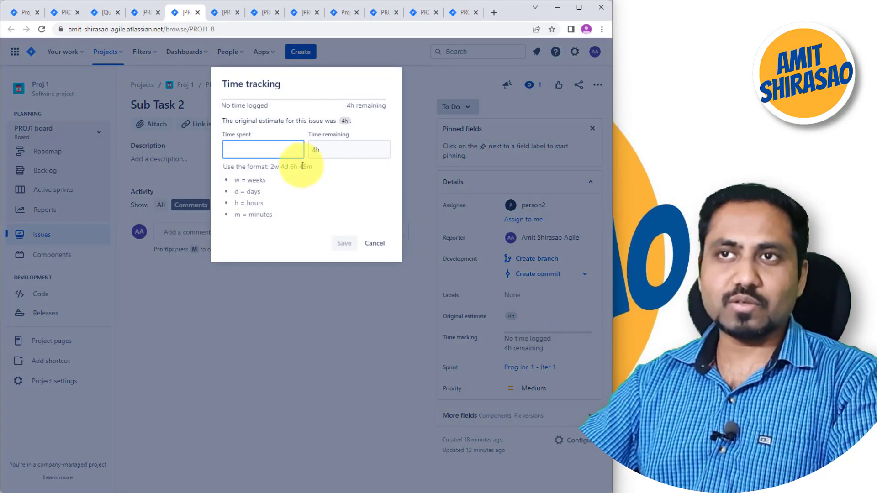
text(4h)
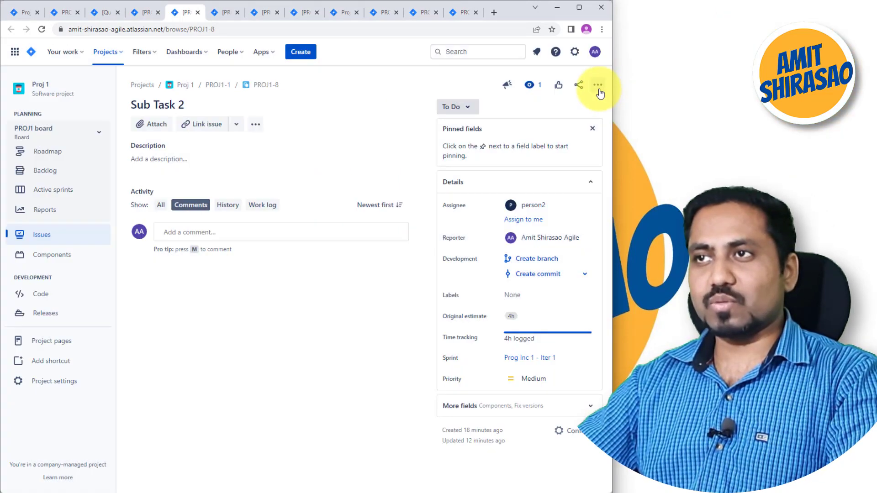
click(598, 88)
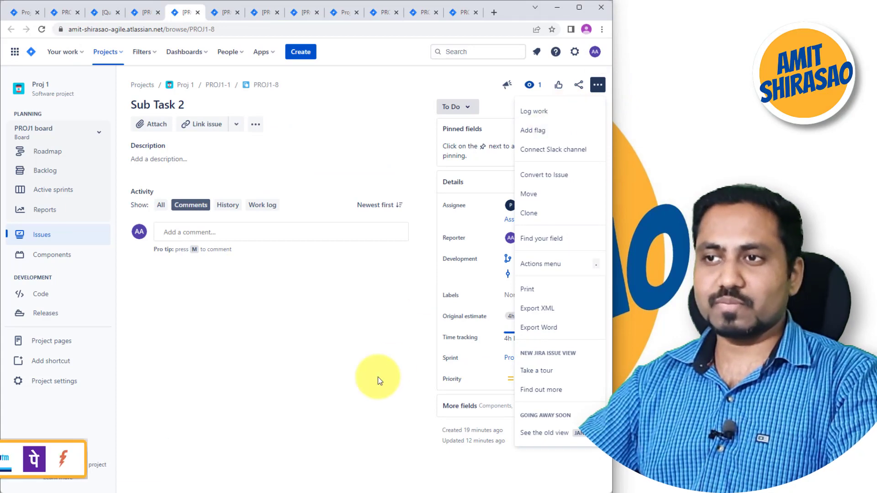
click(378, 377)
Log 2h of time spent on Sub Task 3 and save the entry.
click(215, 15)
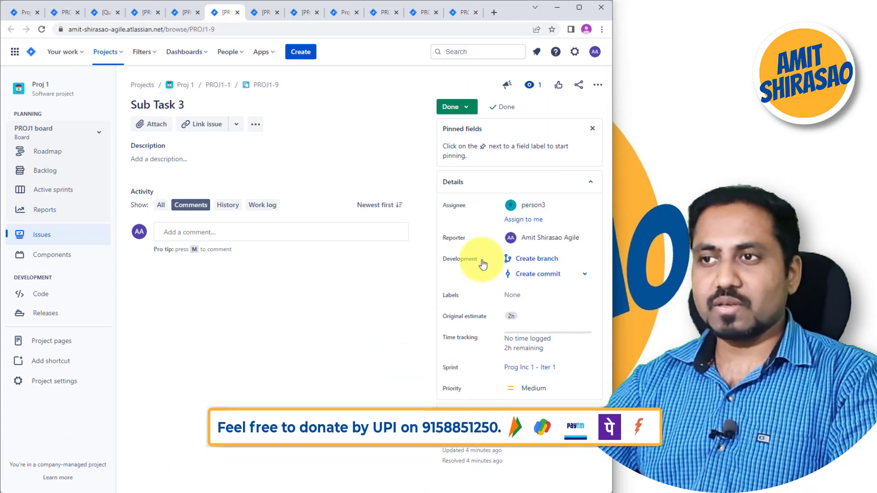
click(528, 342)
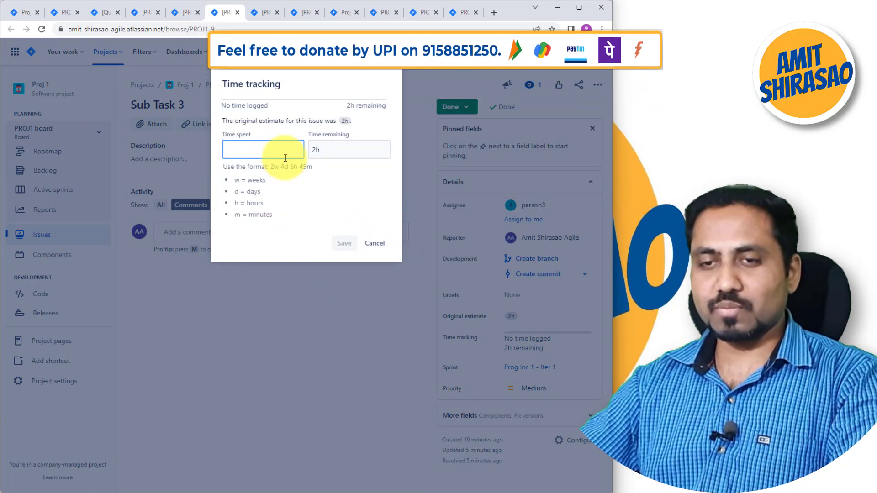
text(2h)
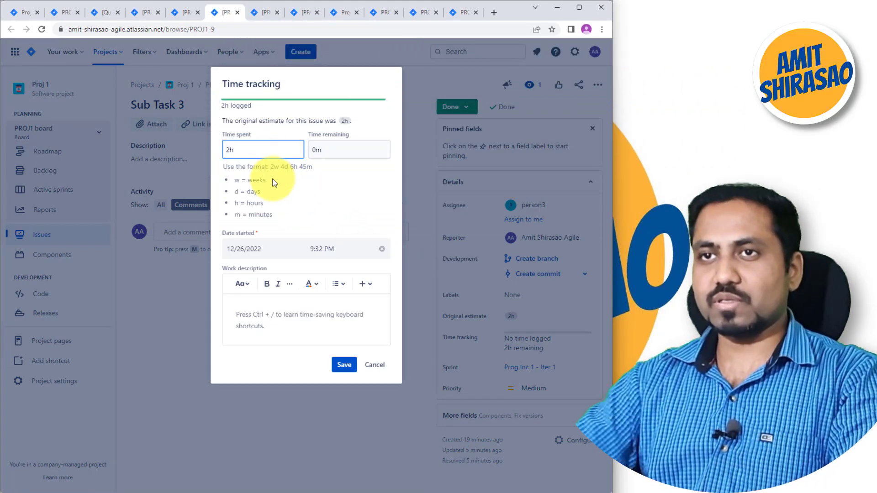
Move Sub Task 2 to In Progress and on to Done.
click(186, 13)
click(447, 109)
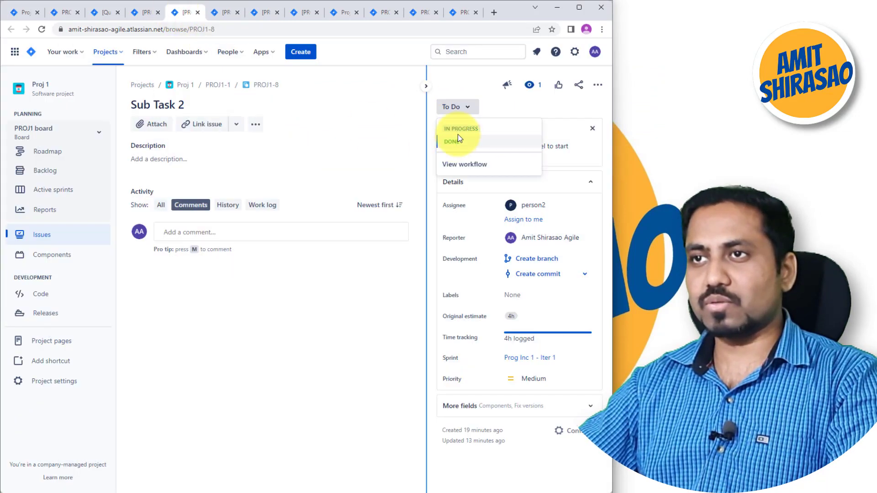
click(458, 130)
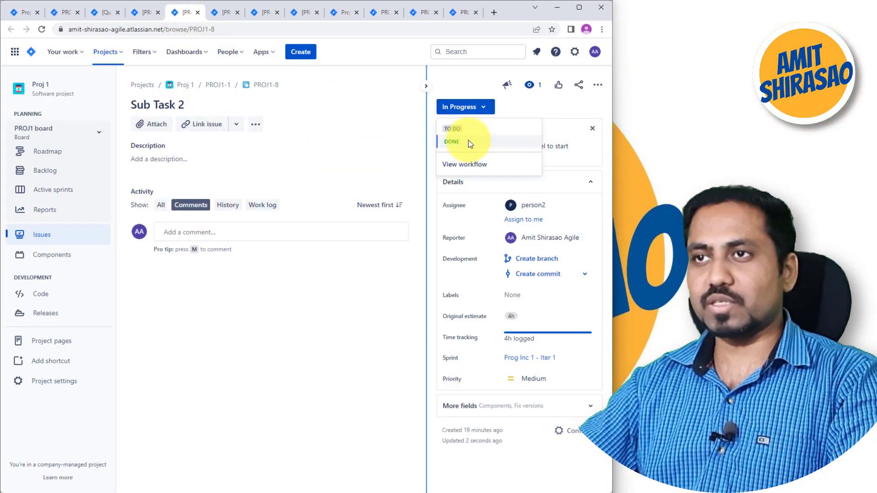
click(469, 141)
click(147, 14)
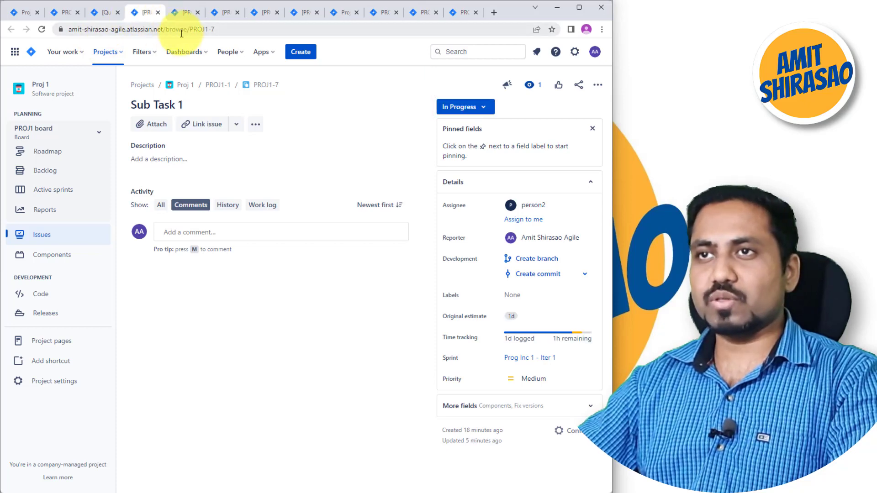
click(468, 107)
click(470, 109)
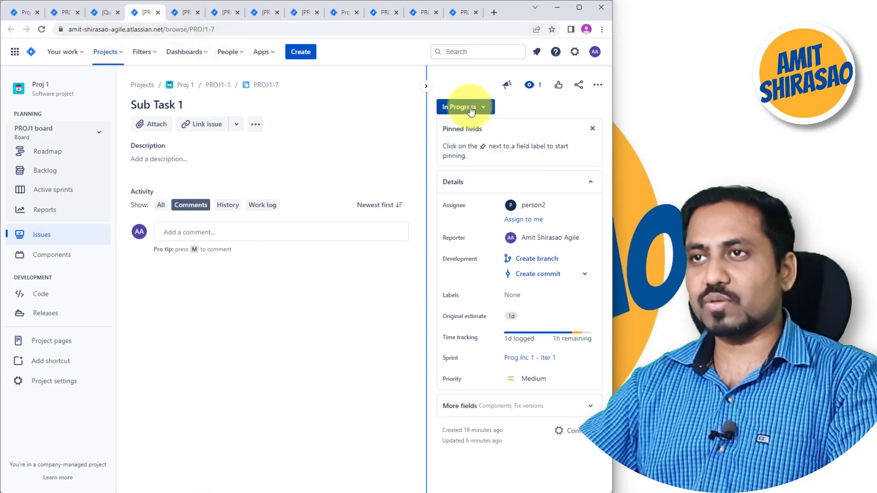
Move Sub Task 4 to In Progress and log 10m of time spent on it.
click(254, 16)
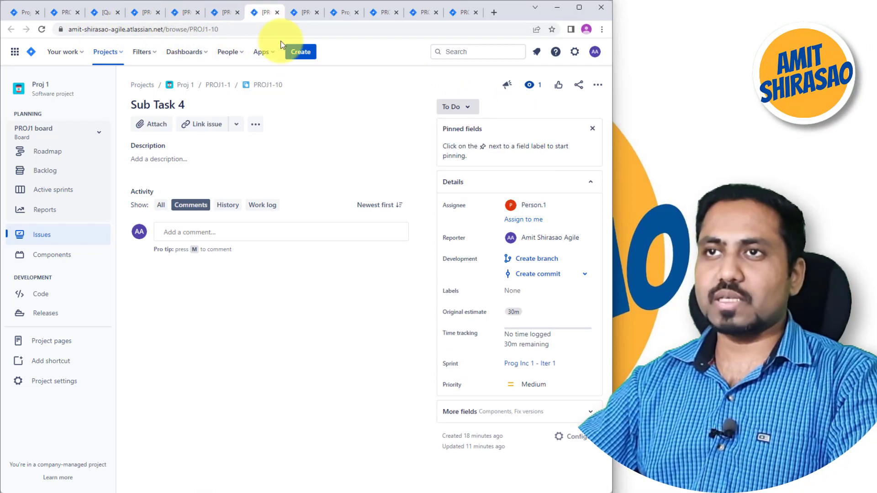
click(454, 108)
click(465, 130)
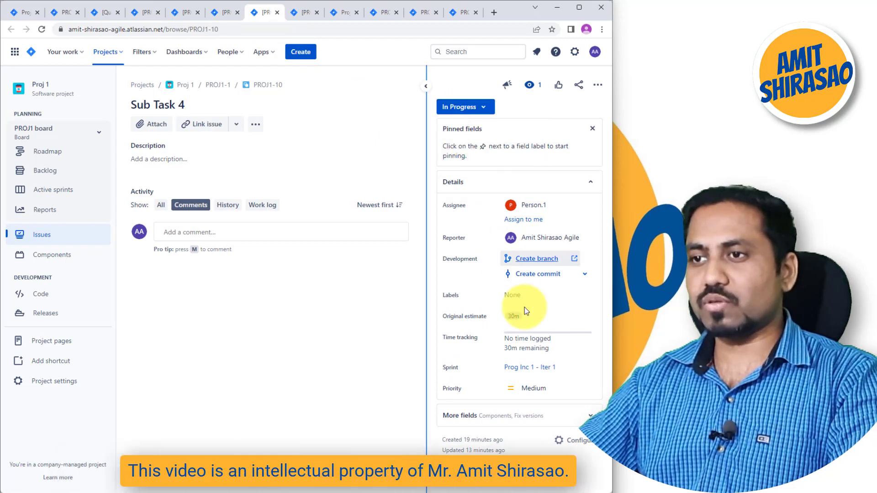
click(484, 337)
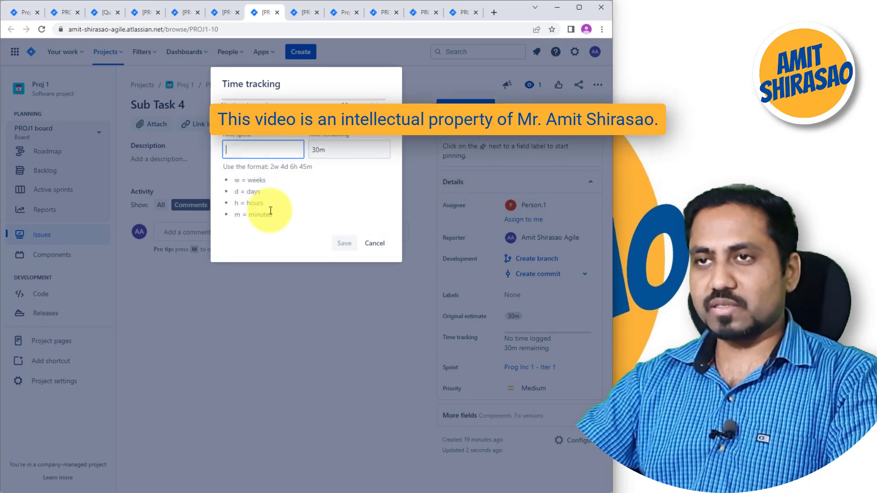
text(10h)
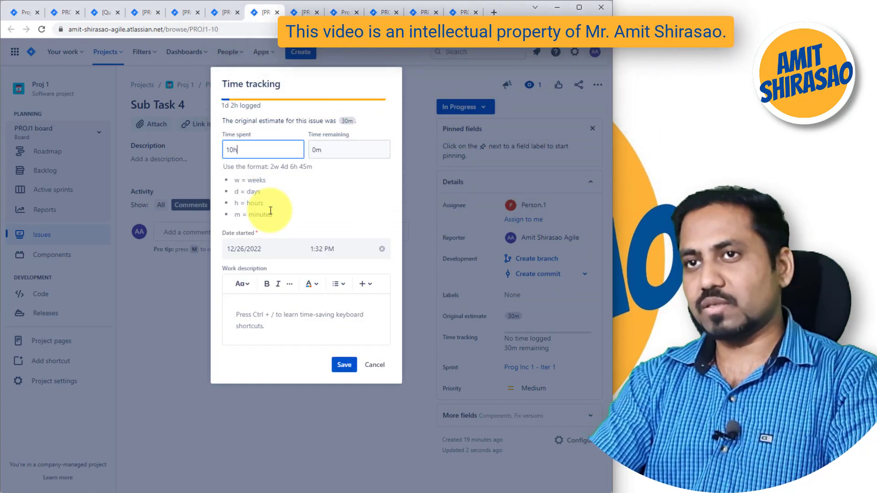
key(BackSpace)
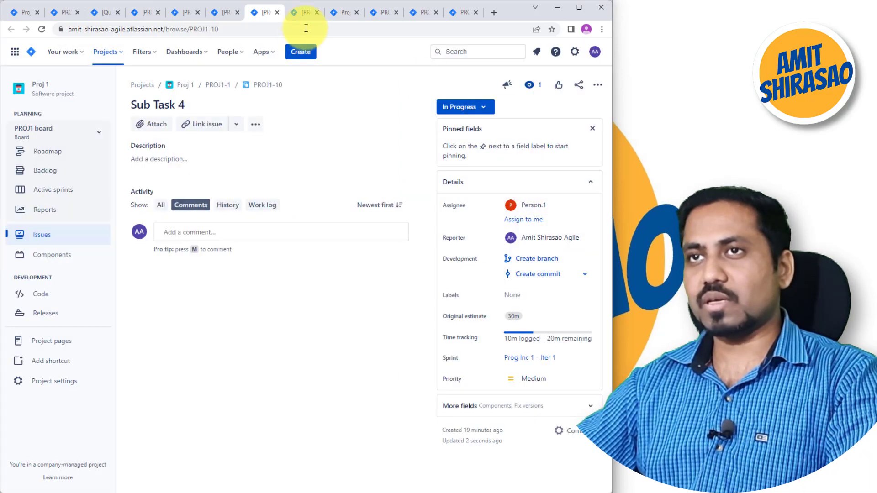
click(305, 13)
click(454, 107)
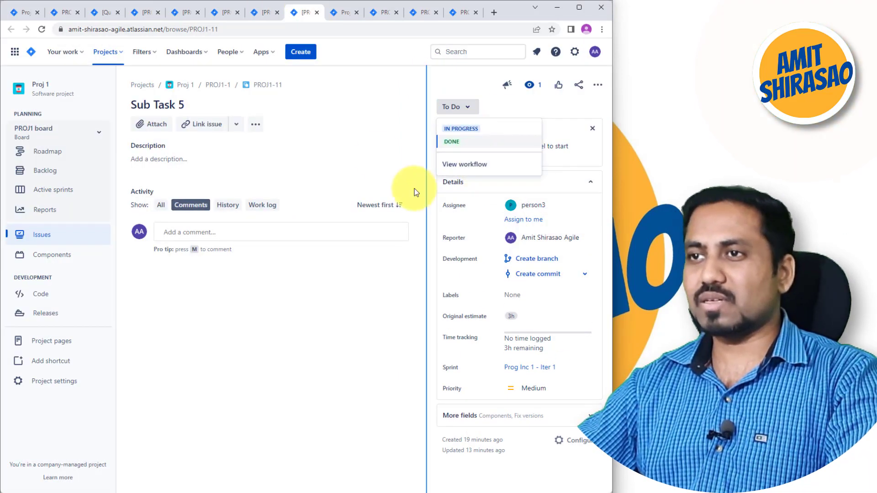
click(380, 158)
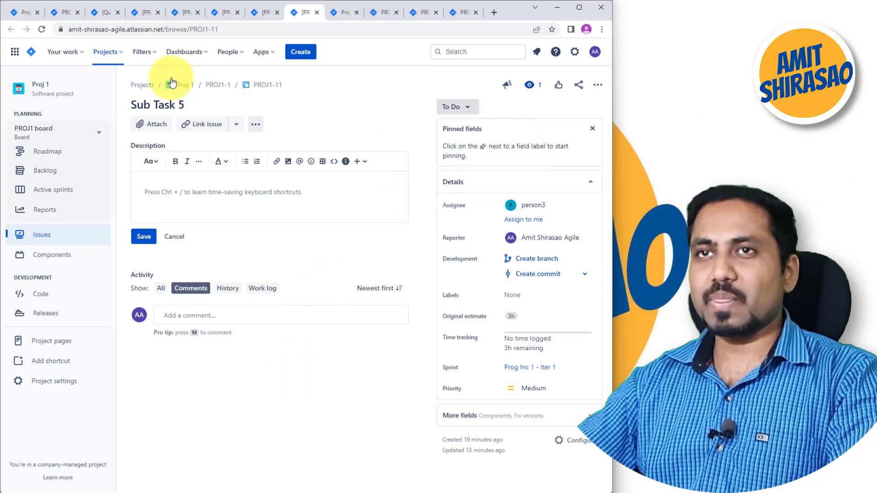
Set the PROJ1 board's time tracking to Remaining Estimate and Time Spent and return to the sprint board.
click(75, 18)
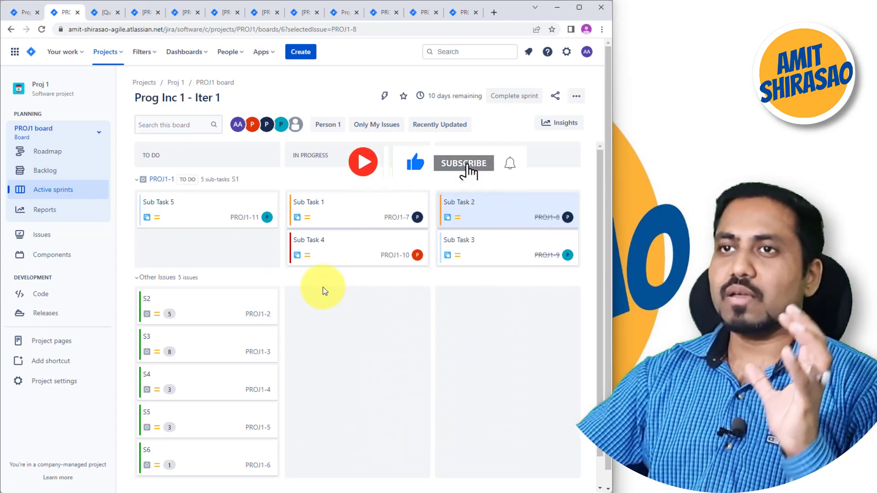
click(576, 96)
click(530, 117)
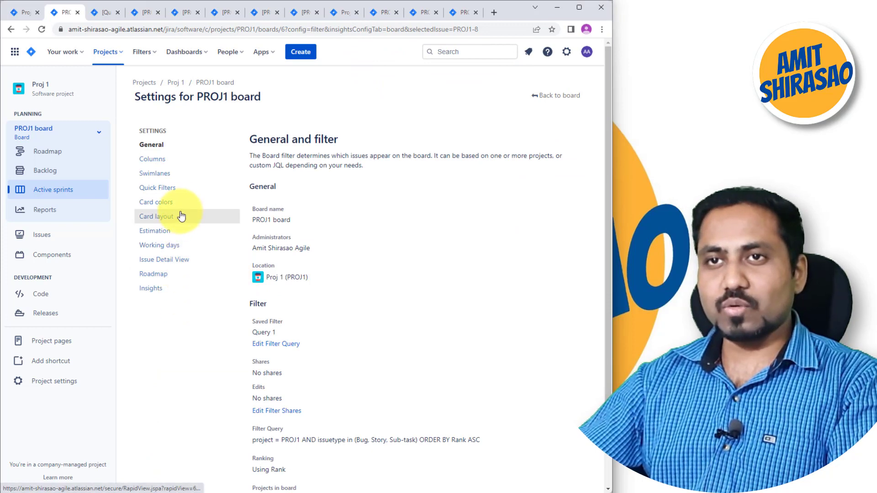
click(179, 235)
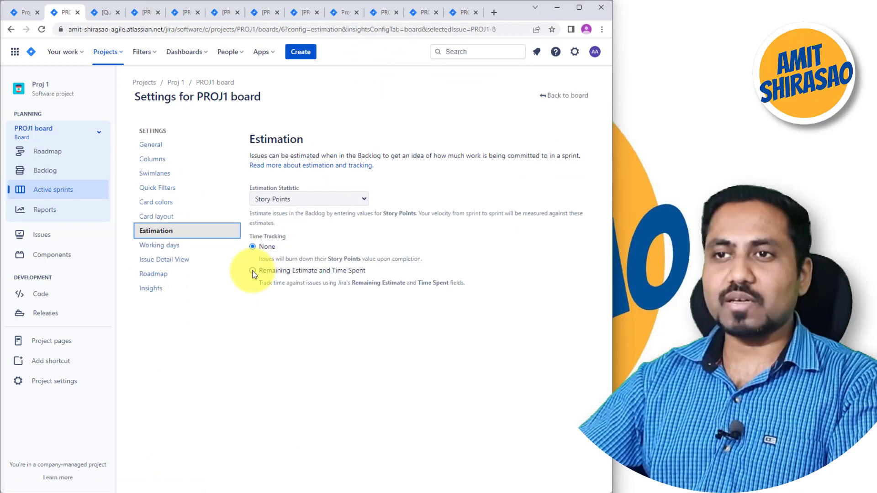
click(259, 274)
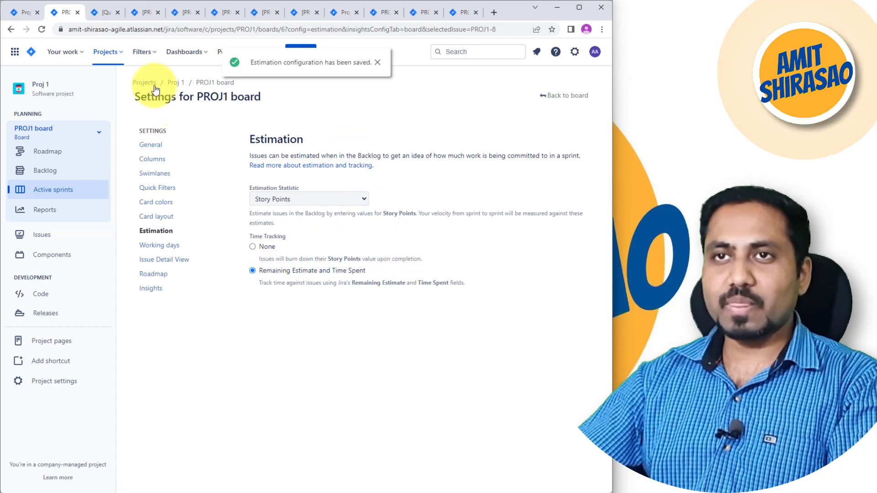
click(546, 96)
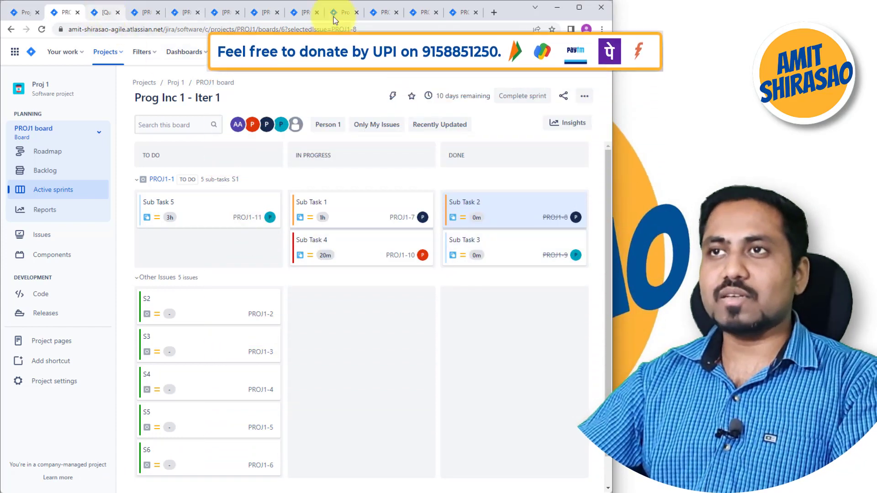
View the Prog Inc 1 - Iter 1 Burndown Chart by Remaining Time Estimate.
click(376, 11)
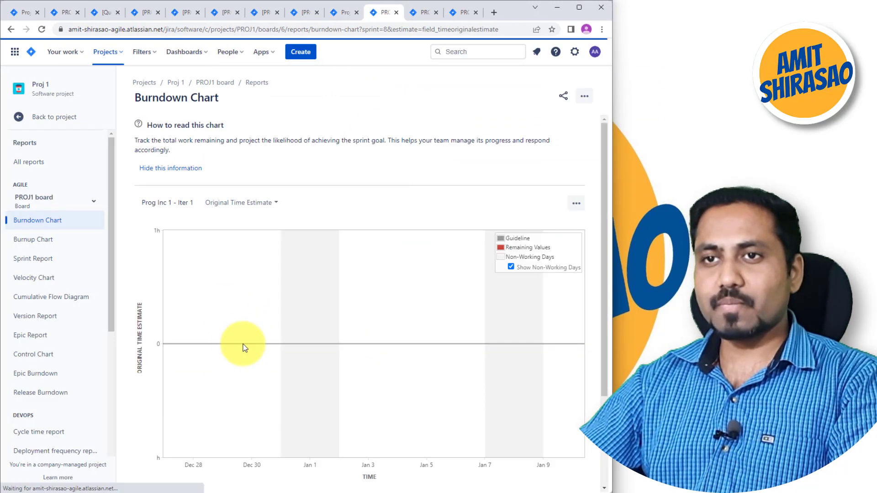
click(262, 204)
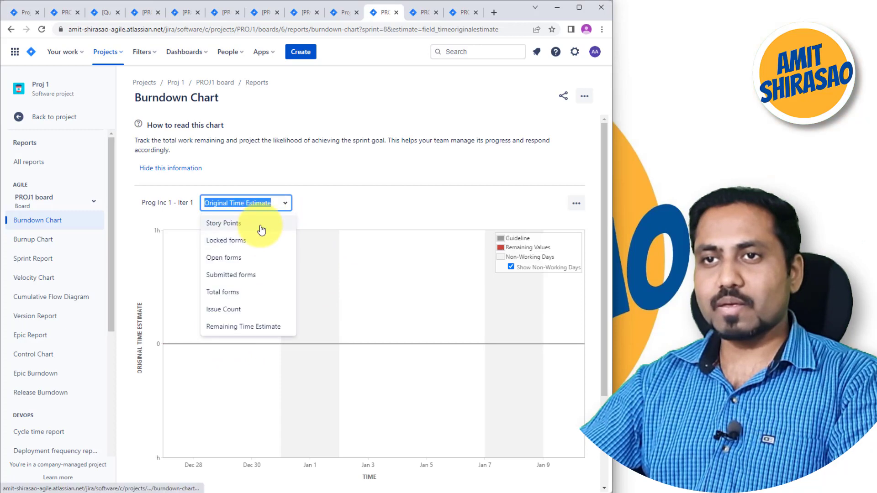
click(246, 326)
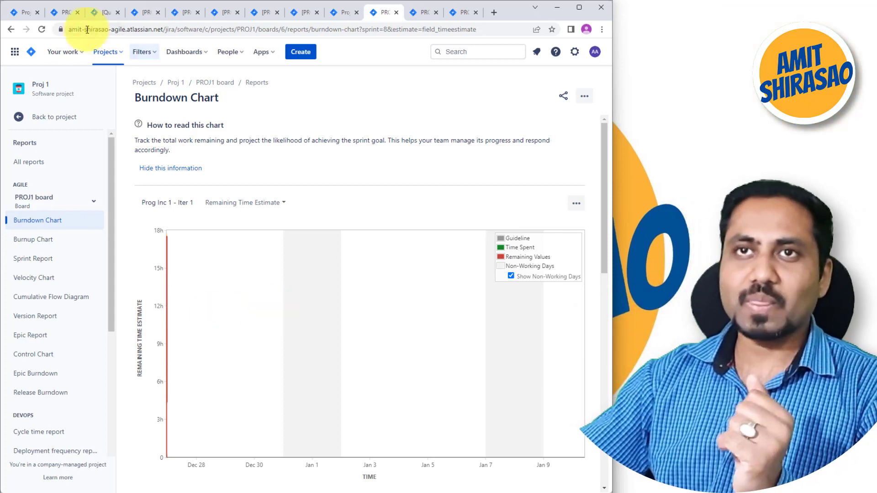
Move Sub Tasks 1, 4 and 5 to Done on the sprint board and update parent issue PROJ1-1 to match.
key(ctrl+2)
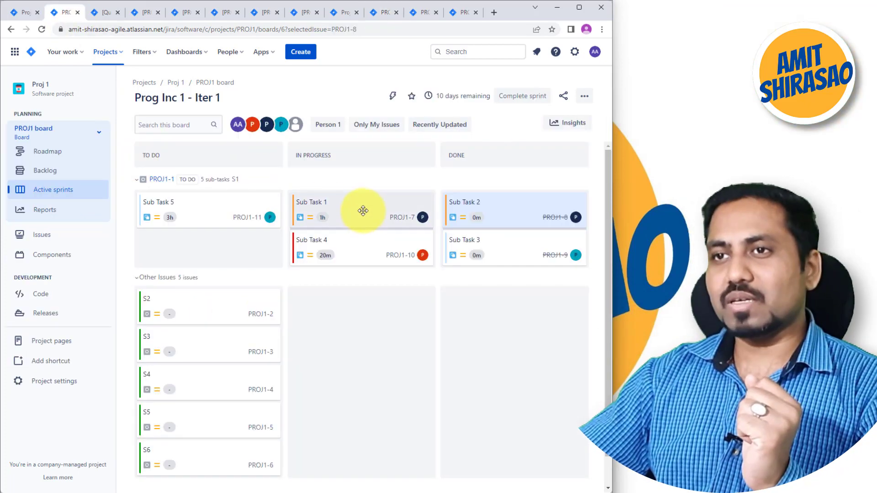
drag(363, 211, 496, 214)
drag(420, 205, 510, 209)
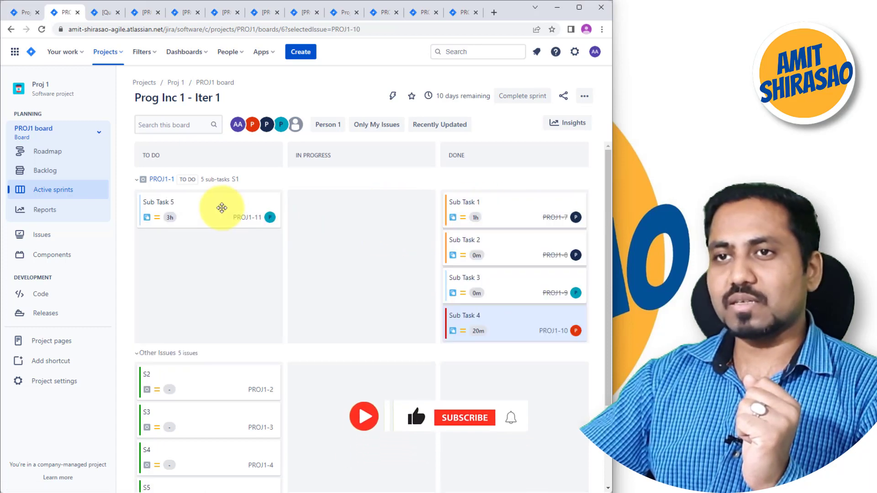
drag(221, 206, 525, 215)
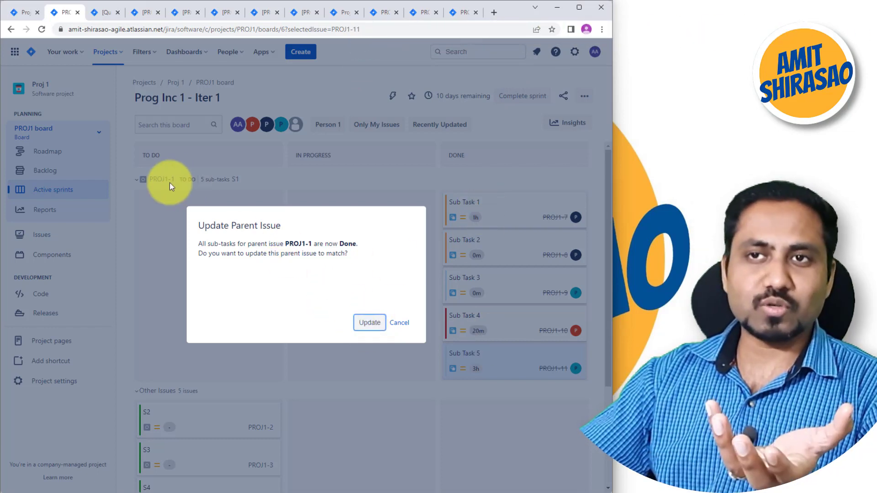
click(370, 322)
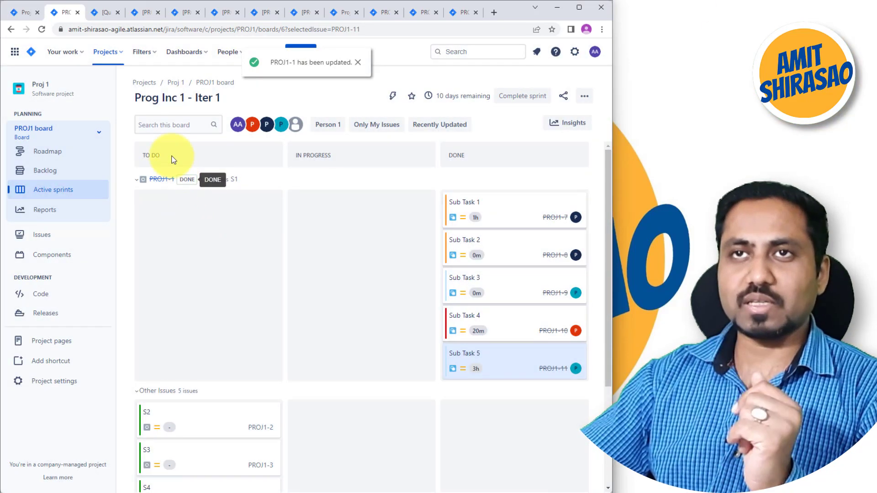
Compare the sprint's Burndown Chart by Story Points and by Remaining Time Estimate.
click(374, 18)
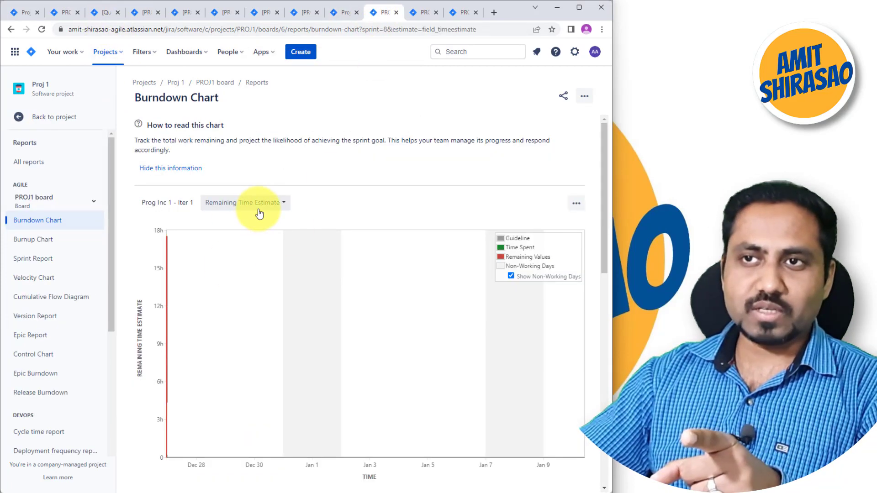
click(259, 213)
click(255, 222)
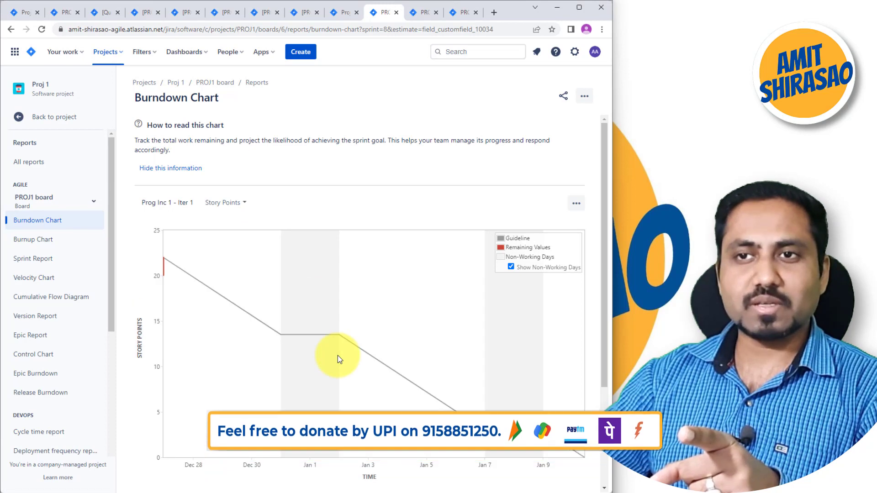
mouse_move(163, 279)
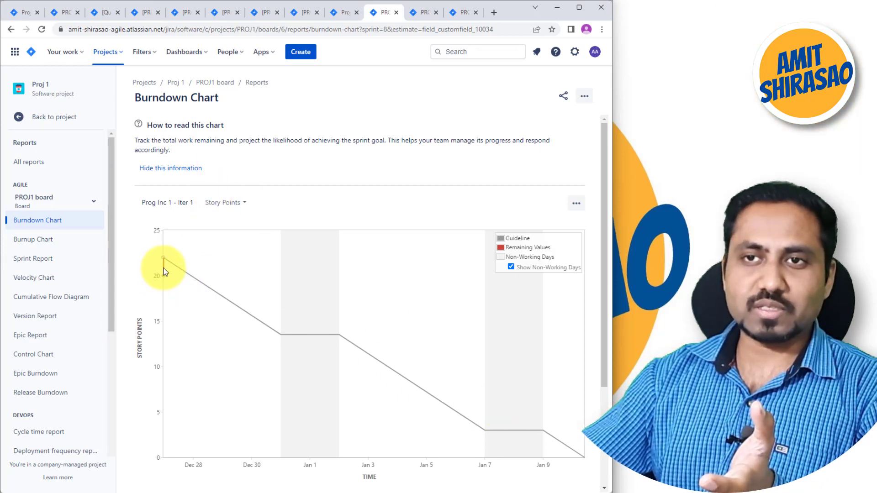
click(216, 207)
click(228, 326)
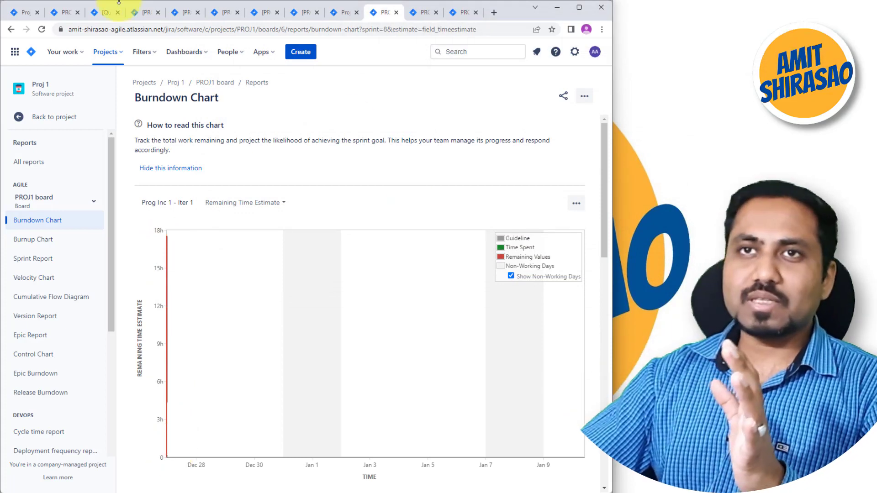
click(66, 13)
scroll(344, 290, down, 3)
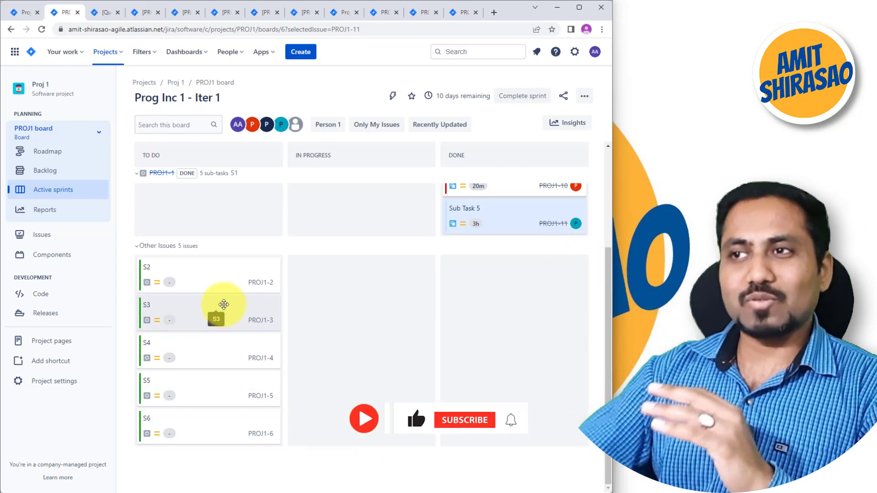
scroll(391, 319, up, 4)
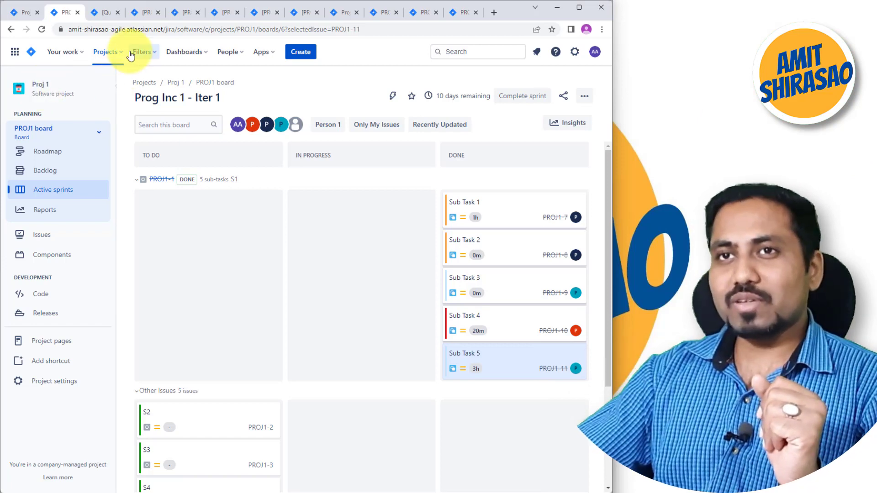
click(108, 52)
click(140, 96)
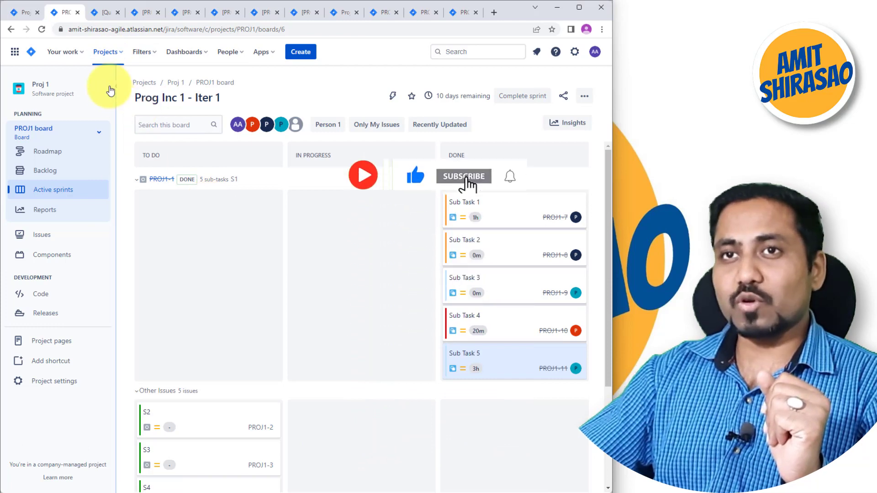
Open the Proj2 backlog and create the story S1 in PROJ2 Sprint 1.
click(105, 52)
click(131, 120)
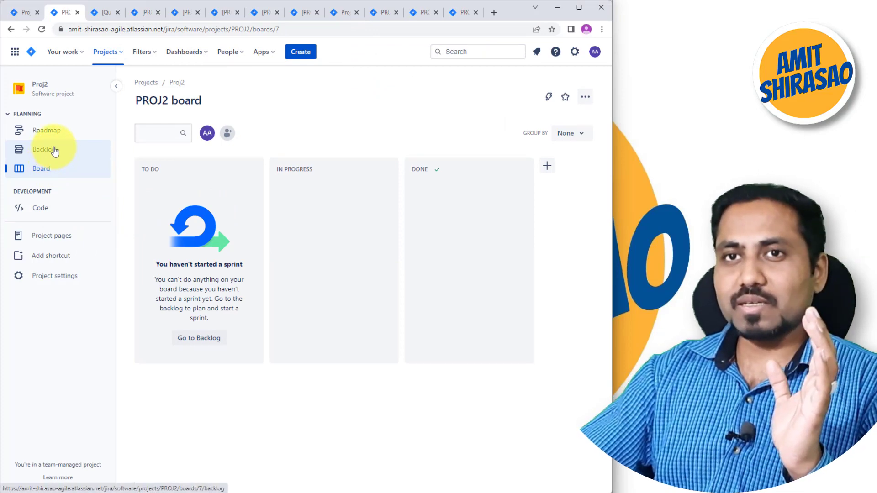
click(55, 151)
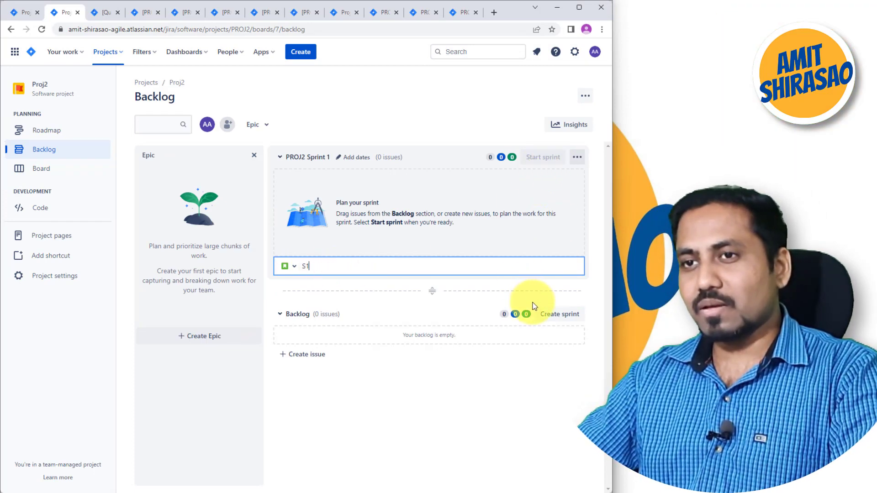
key(Return)
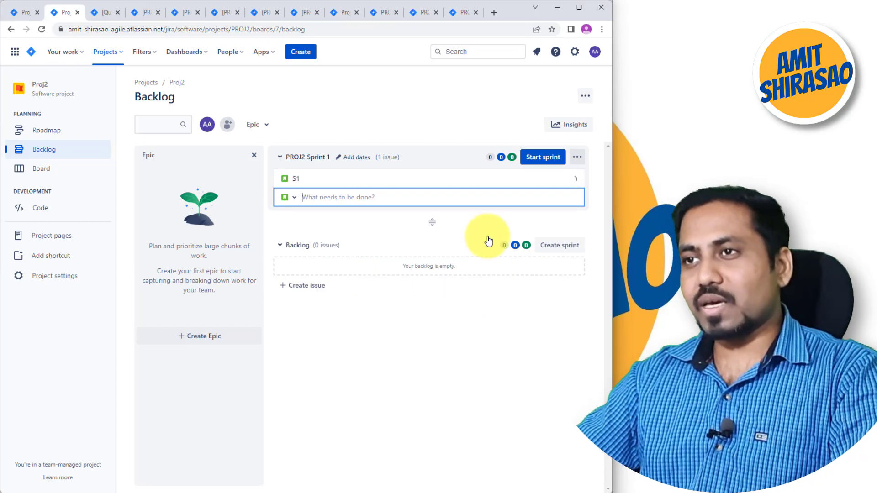
Start PROJ2 Sprint 1 and open its story S1 as a full page in a separate browser tab.
click(542, 158)
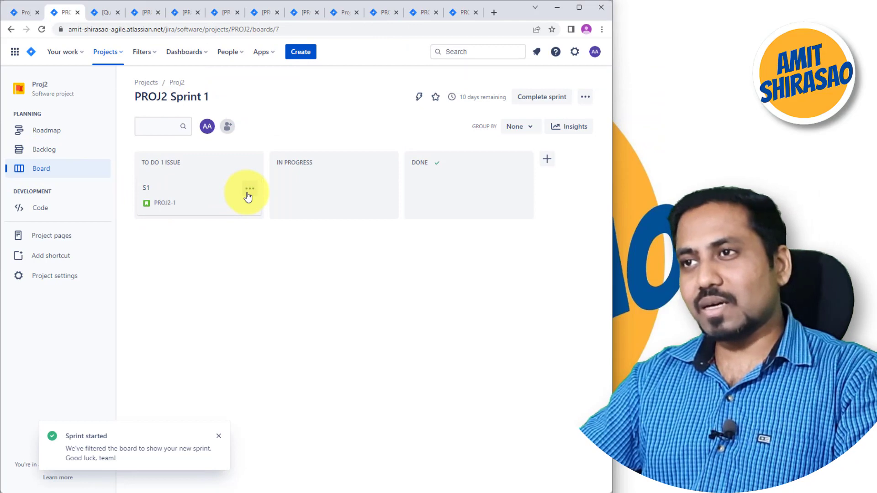
click(148, 191)
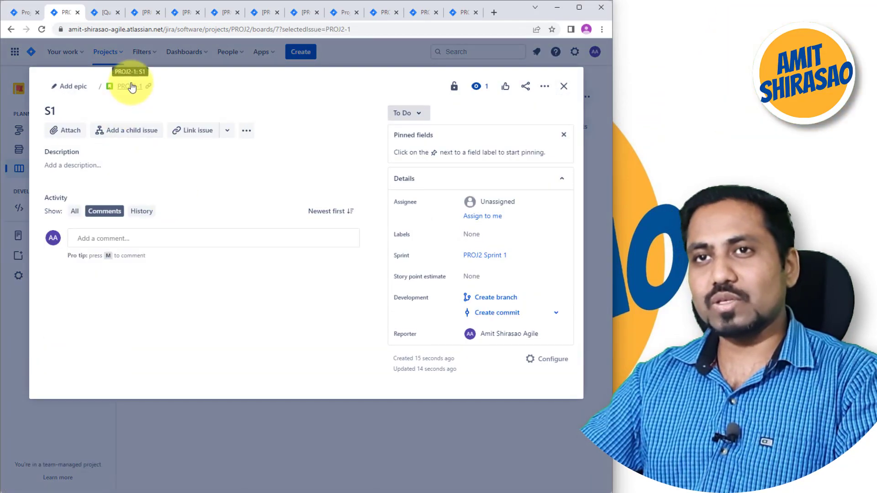
ctrl+click(130, 87)
click(91, 14)
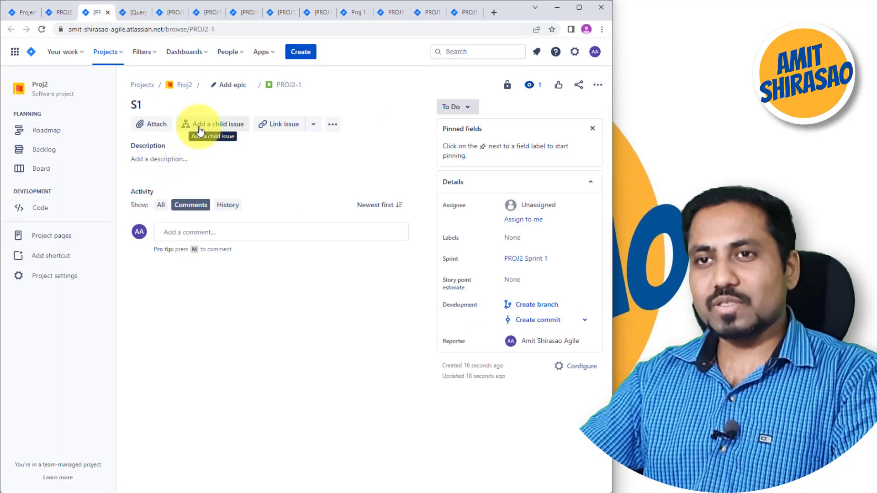
Add a child issue named ST 1 to story S1.
click(200, 131)
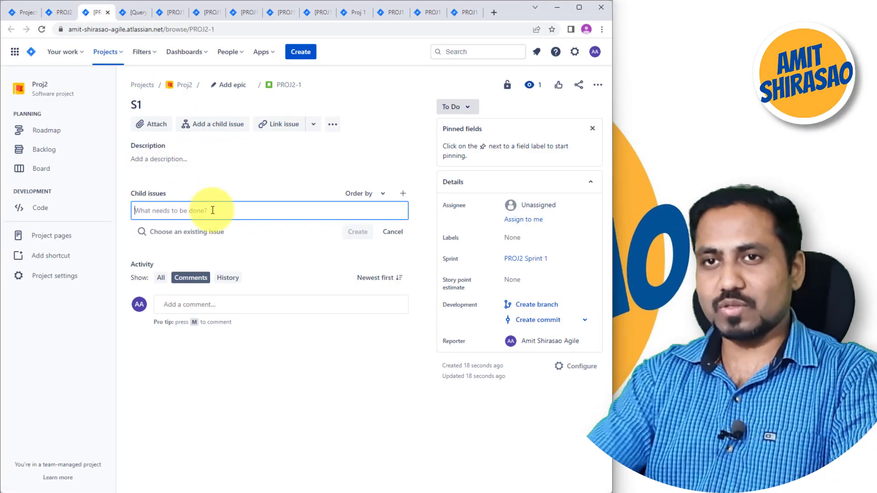
text(st)
key(BackSpace)
key(BackSpace)
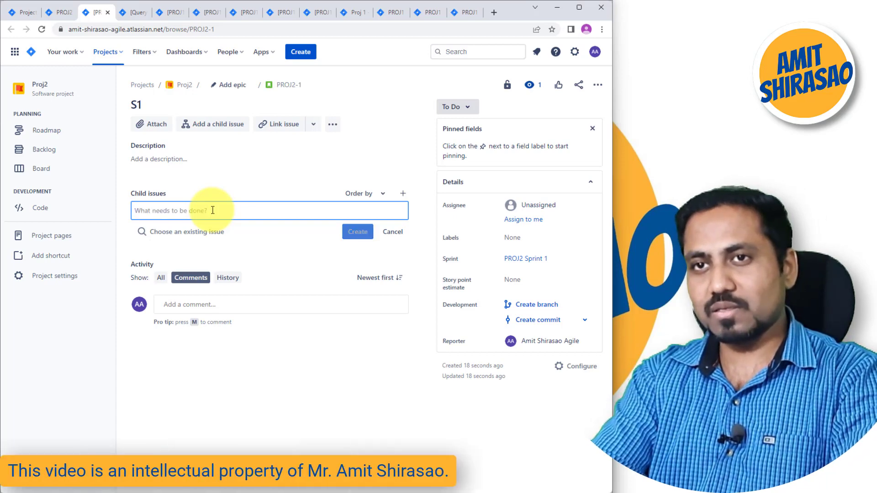
text(ST 1)
key(Return)
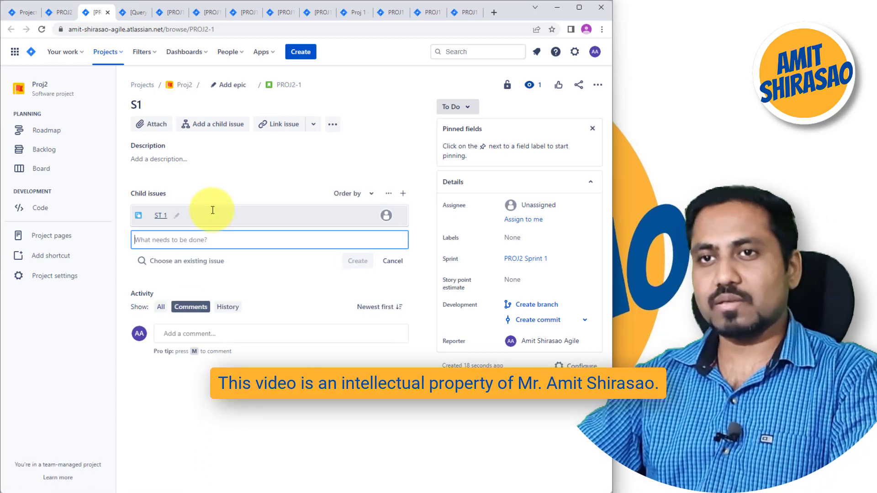
Add two more child issues named ST 2 and ST 3 to story S1.
text(ST 2)
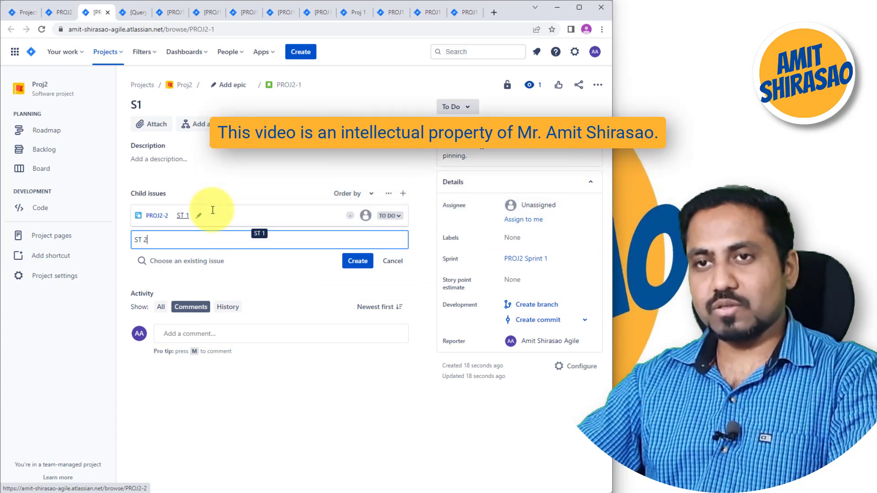
key(Return)
text(ST3)
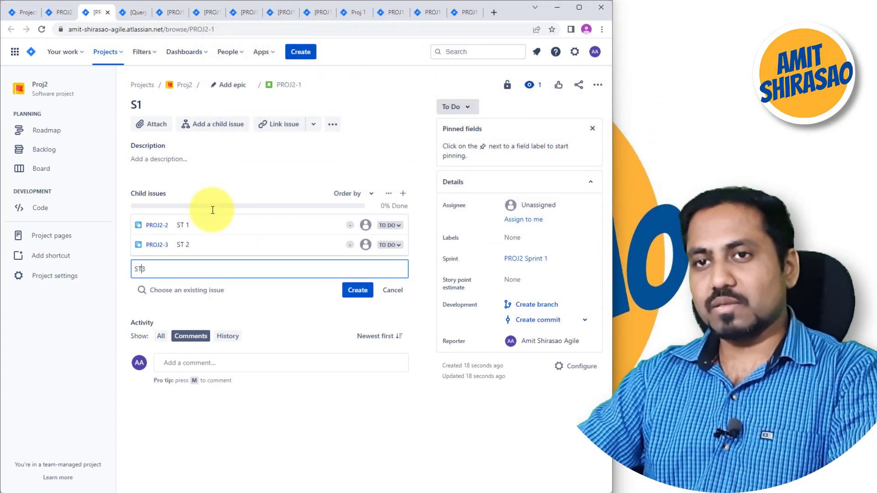
key(Return)
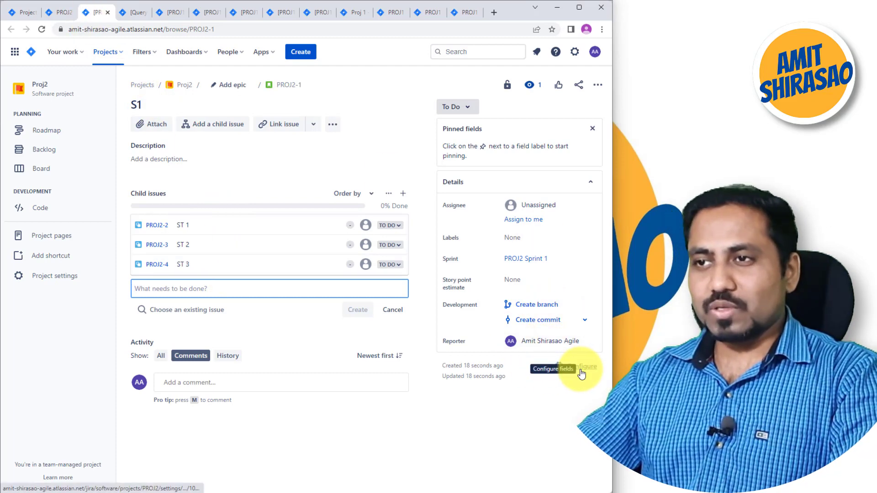
Add the Original estimate field to the Story issue type's context fields, save the changes and return to S1.
click(580, 370)
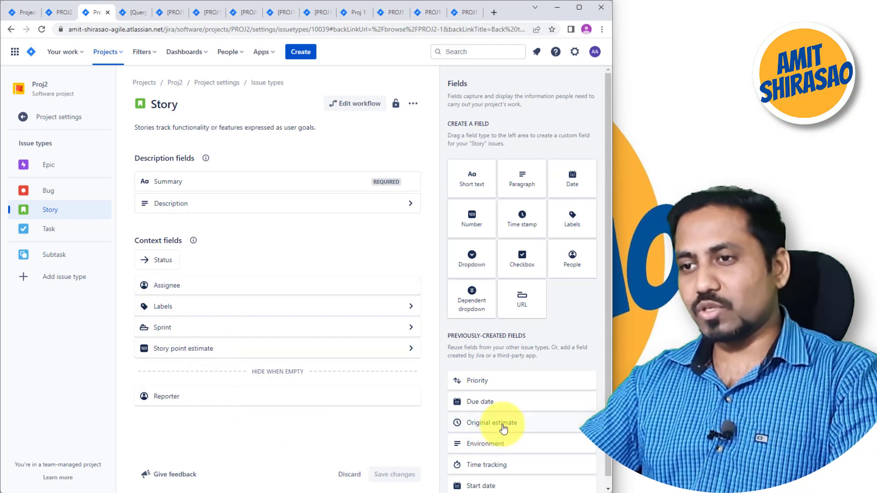
drag(493, 427, 315, 366)
click(393, 474)
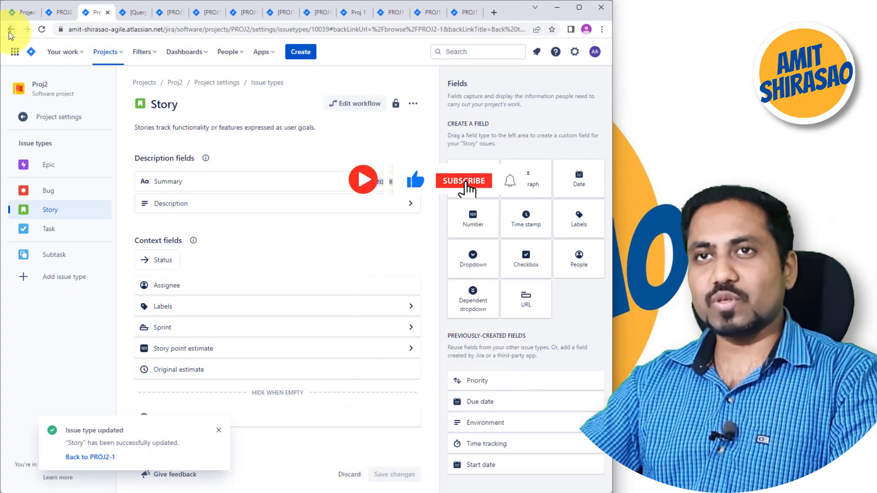
key(alt+Left)
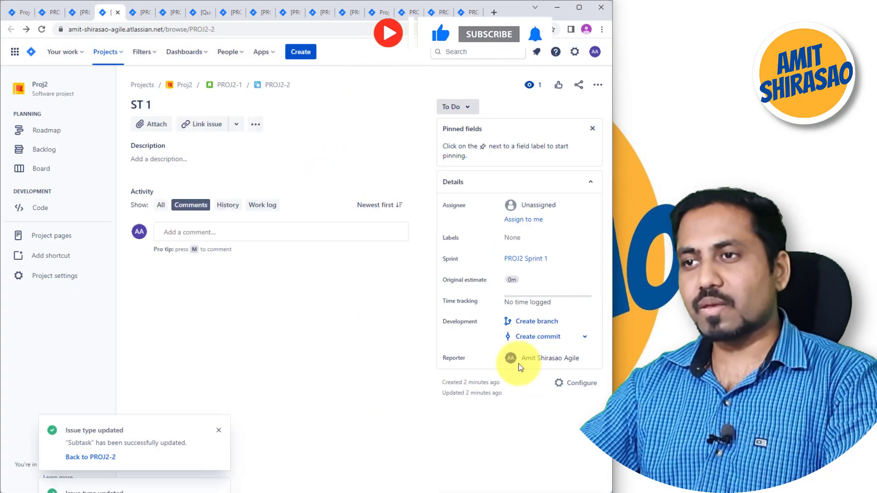
Set the original estimate of subtask ST 1 to 5h and of subtask ST 2 to 1d.
click(512, 279)
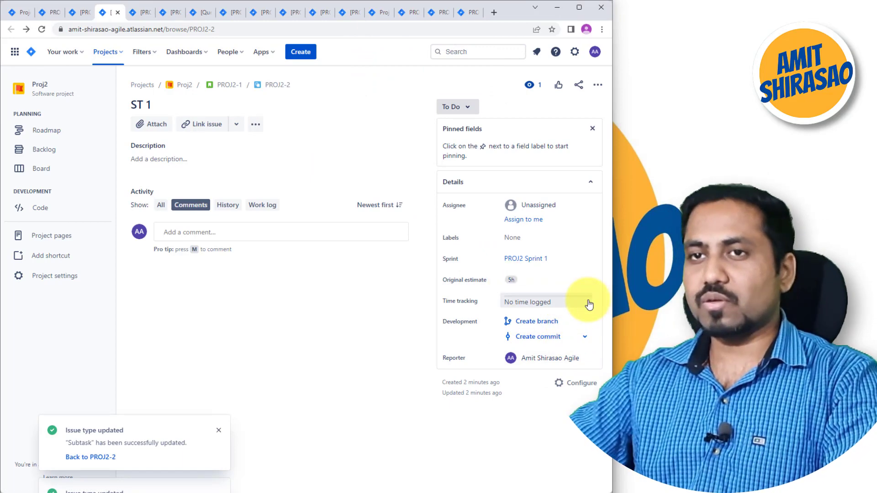
click(222, 86)
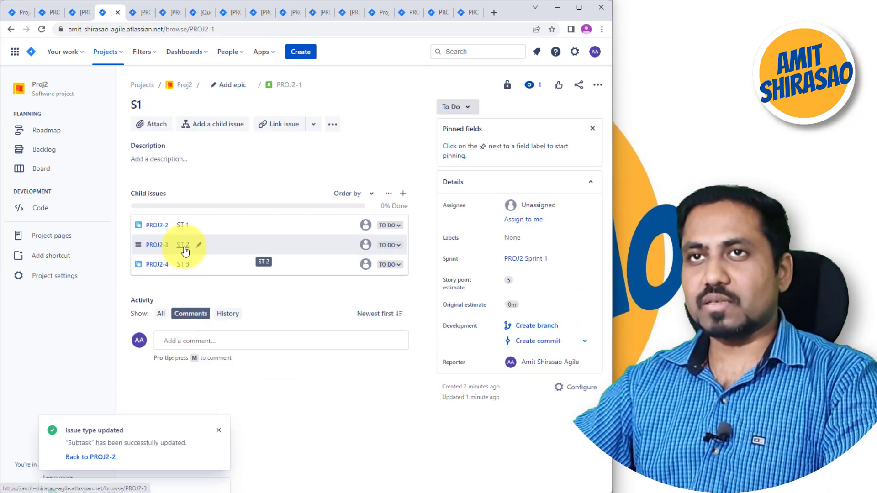
ctrl+click(185, 249)
ctrl+click(185, 264)
click(123, 18)
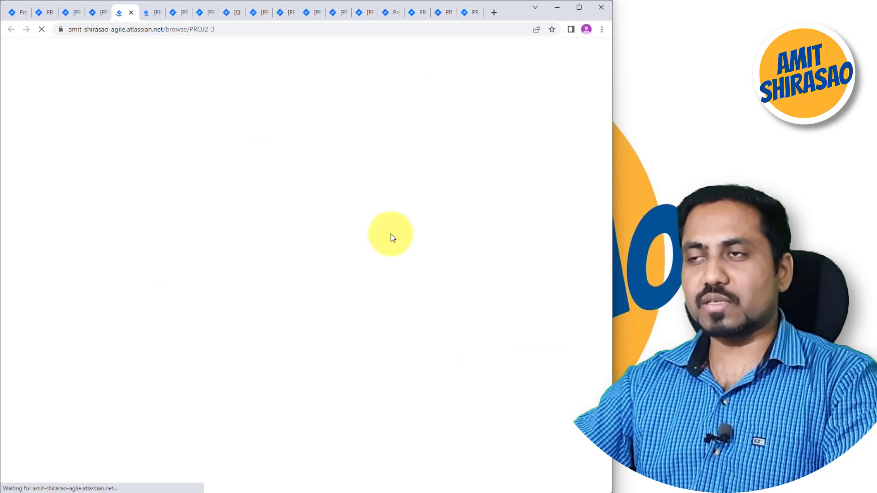
click(517, 285)
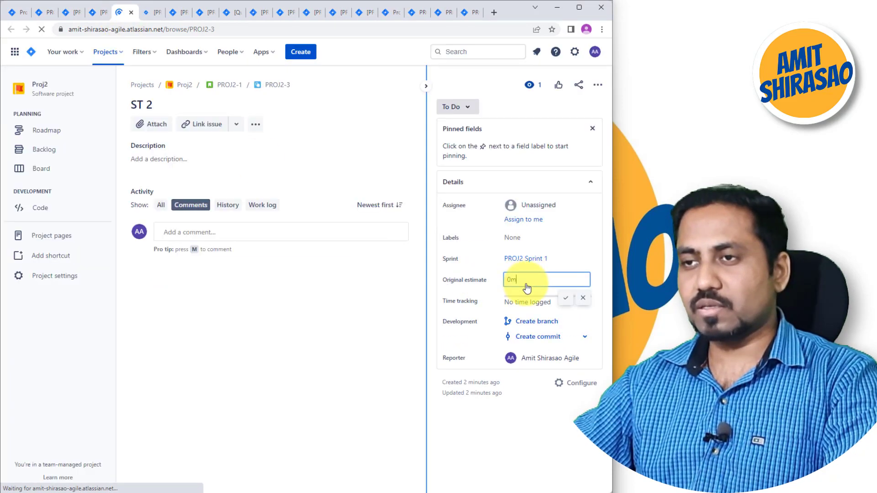
text(1d)
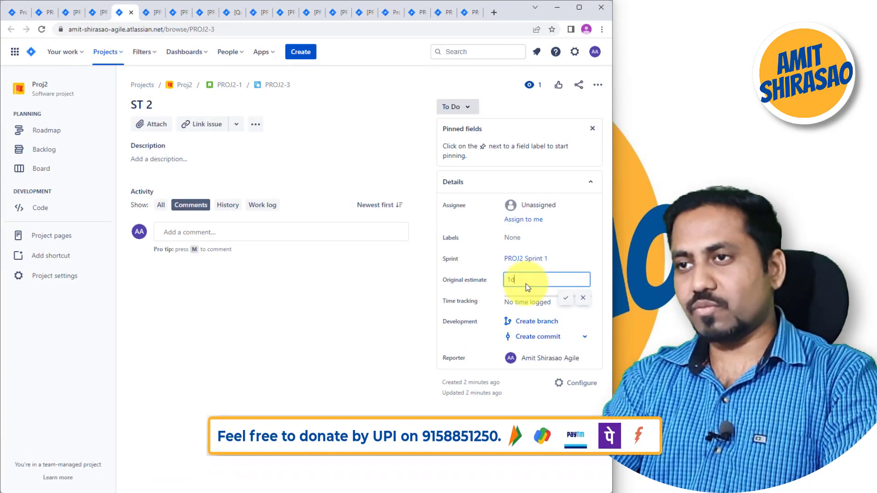
key(Return)
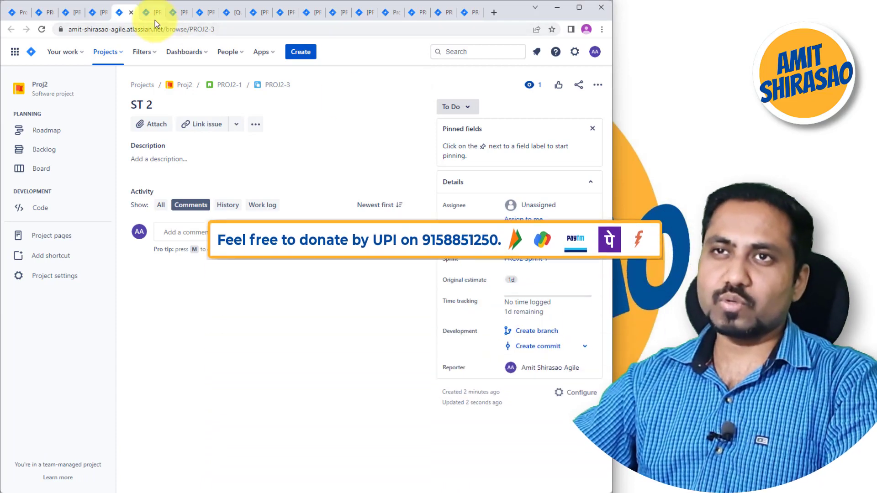
Set the original estimate of subtask ST 3 to 2d.
click(154, 18)
key(BackSpace)
key(BackSpace)
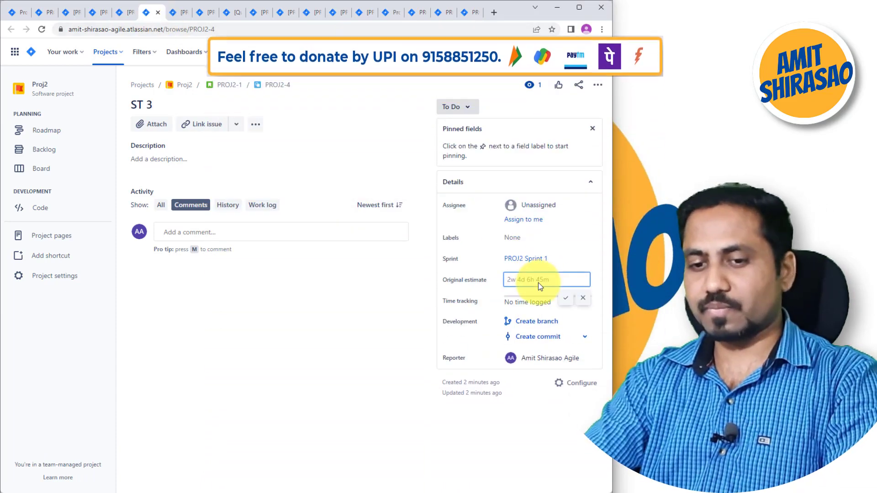
text(2d)
key(Return)
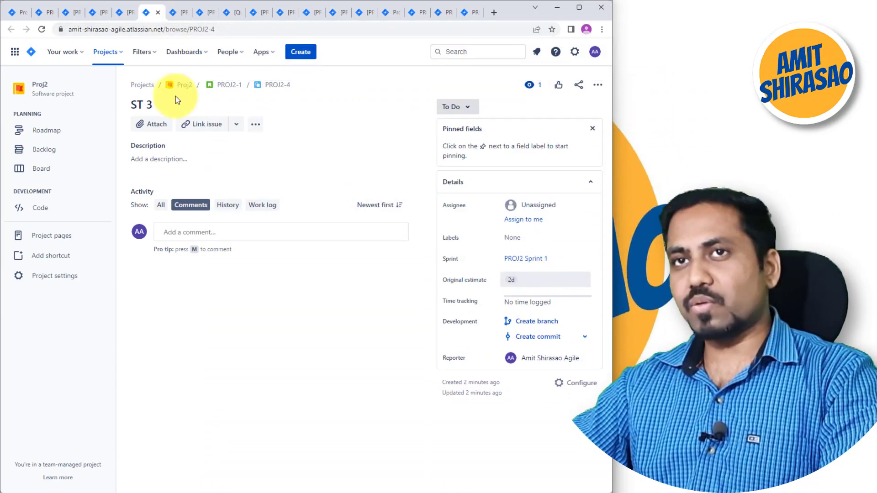
Return to the PROJ2 Sprint 1 board and examine its settings for columns and statuses, custom filters, card cover images, roadmap and insights.
click(73, 15)
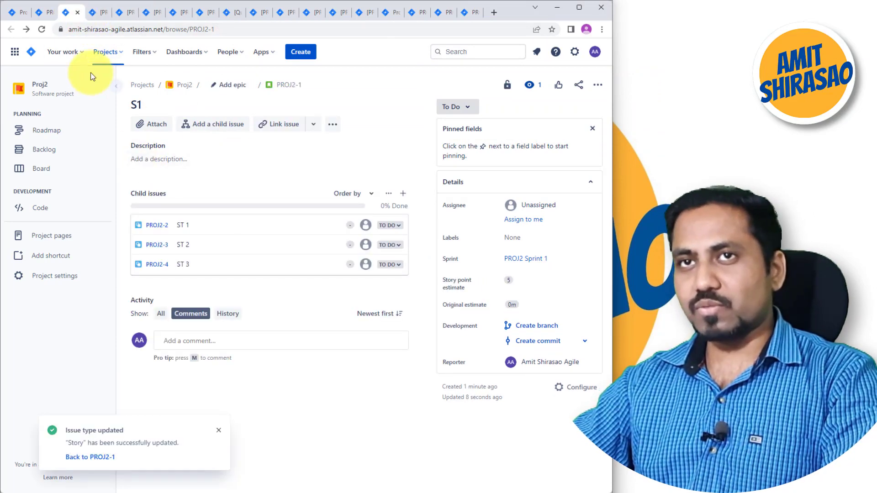
click(46, 14)
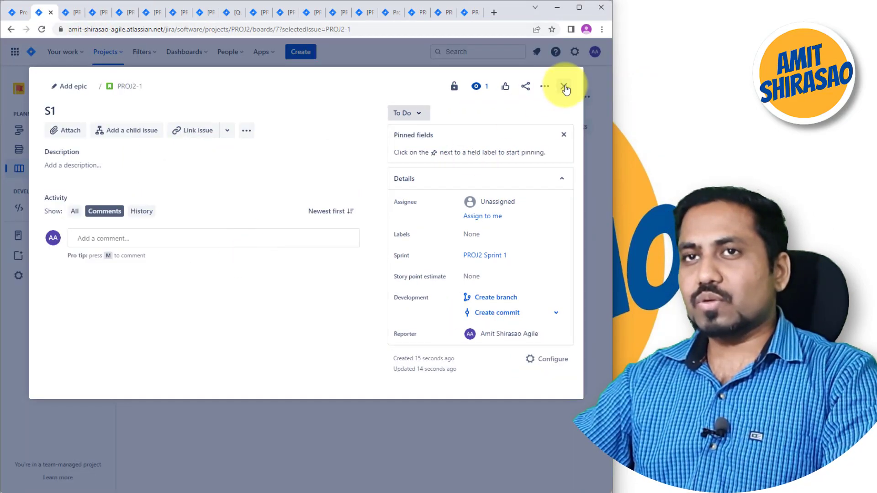
click(564, 88)
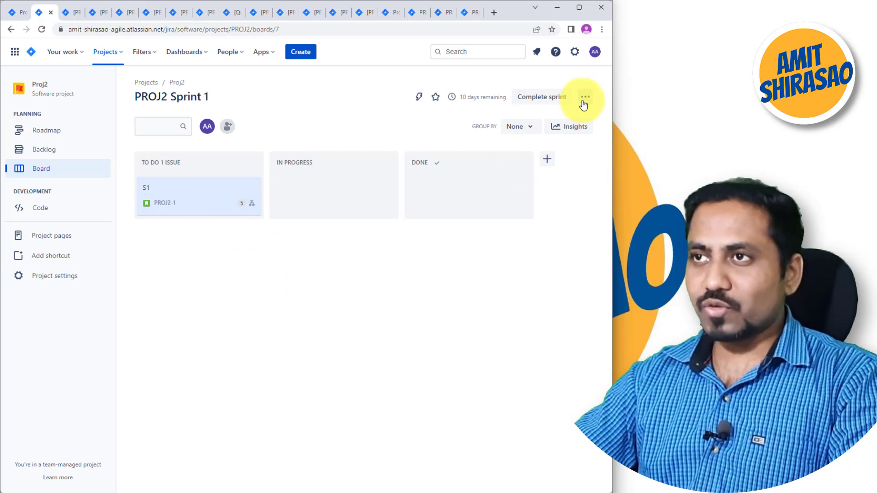
click(555, 178)
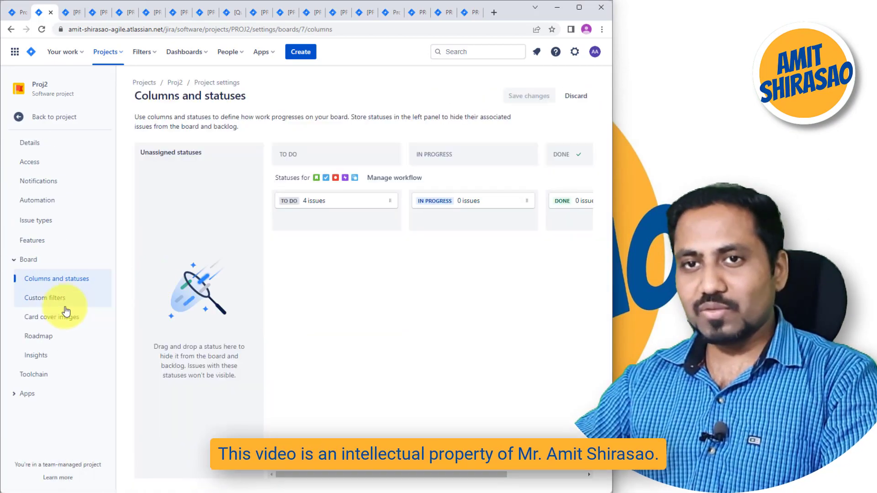
click(60, 302)
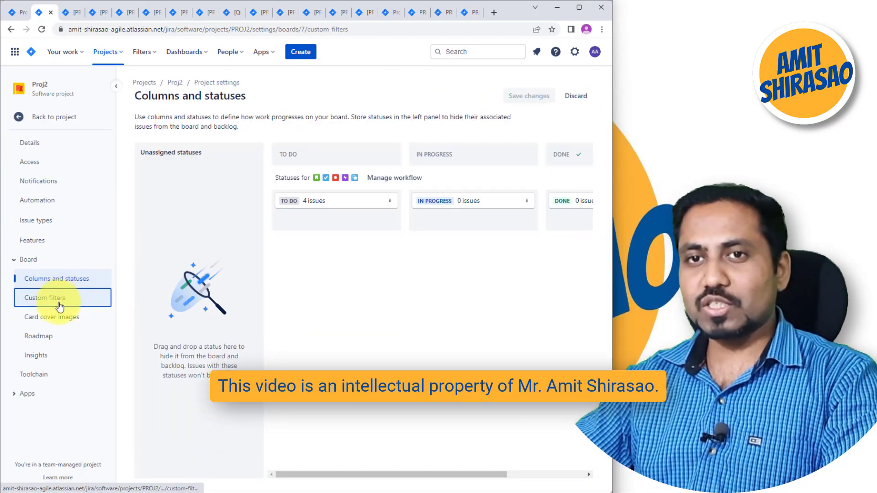
click(60, 321)
click(58, 341)
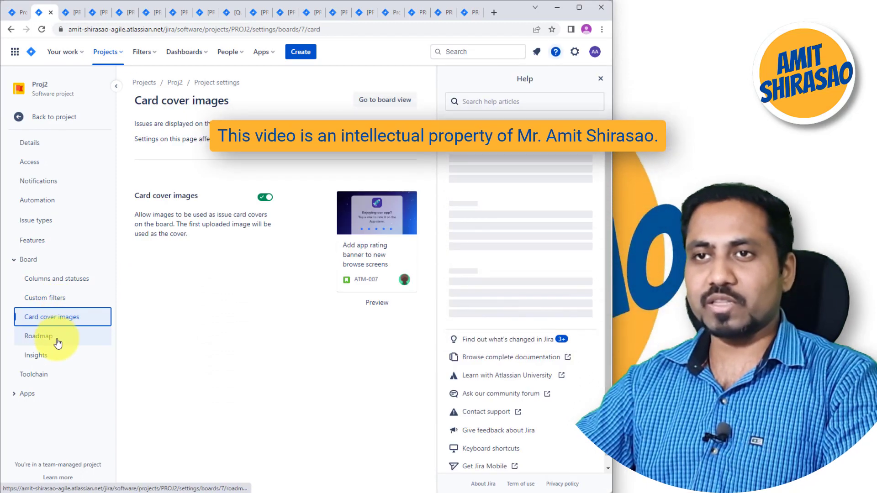
click(59, 357)
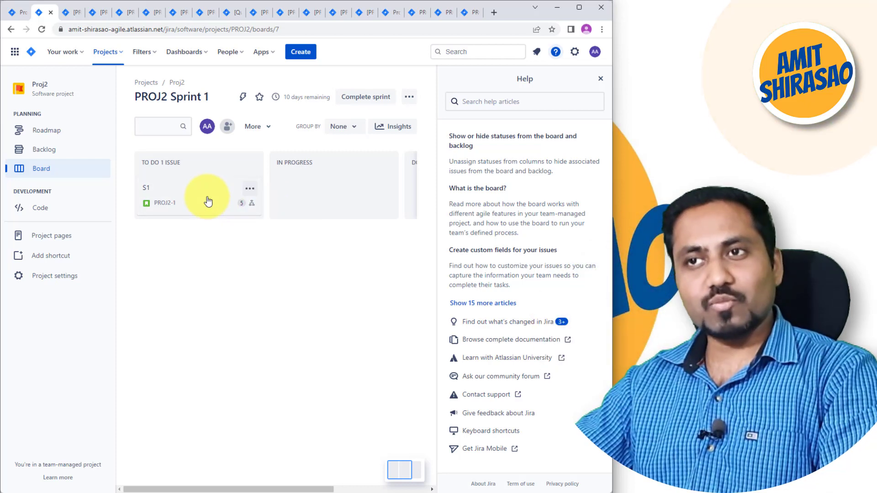
click(601, 78)
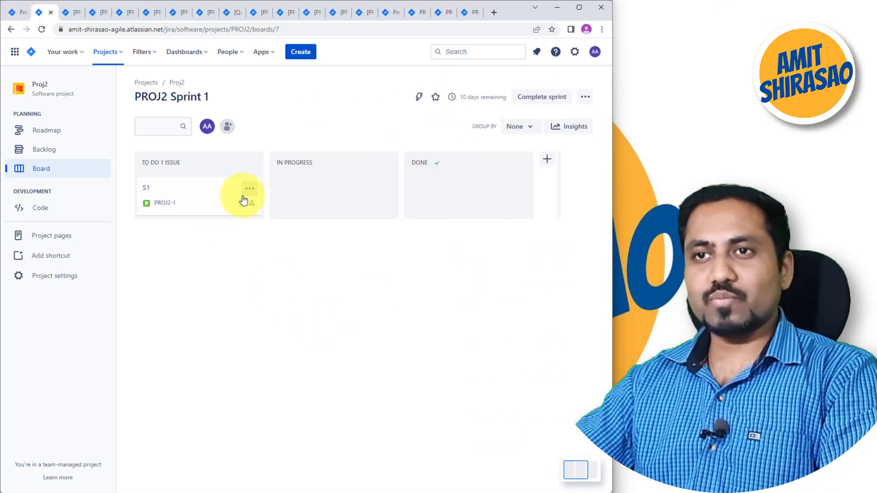
Try moving story S1 to Done and back to To Do on the board, and review its child issues.
drag(327, 192, 431, 193)
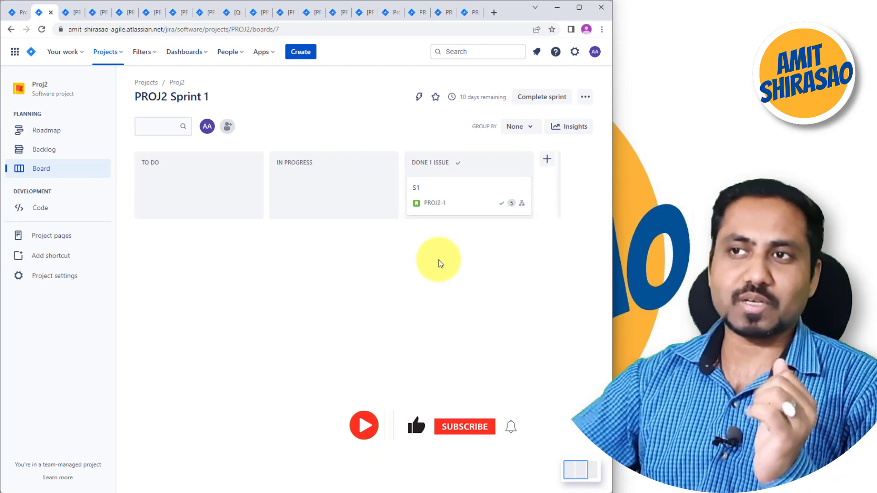
drag(456, 206, 237, 202)
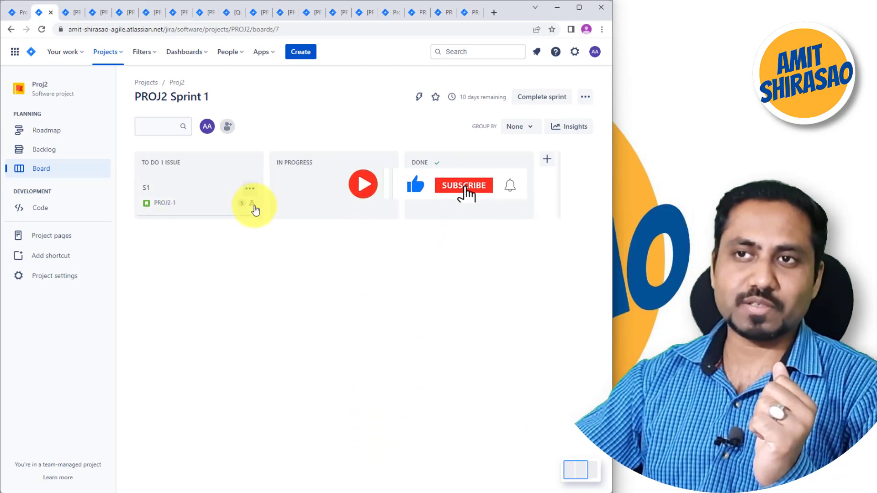
click(249, 203)
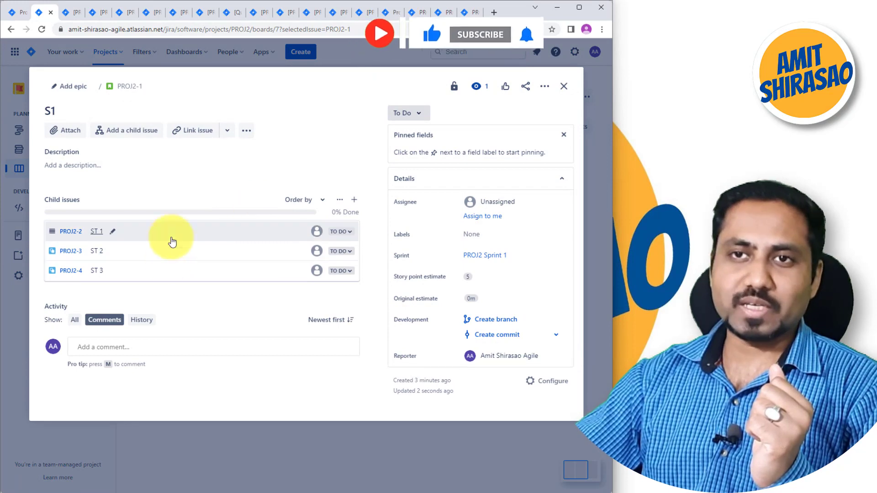
click(564, 88)
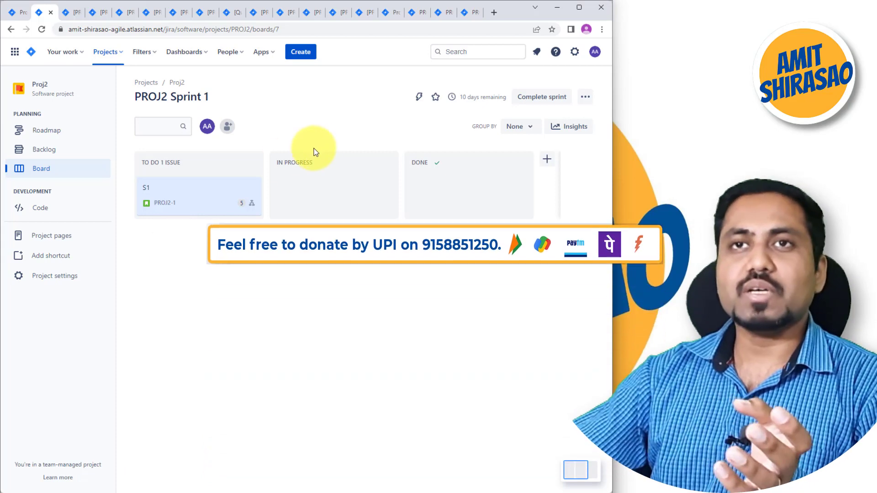
Open Proj 1's active sprint board and examine the sub-tasks under S1 and the stories under Other Issues for comparison.
click(17, 14)
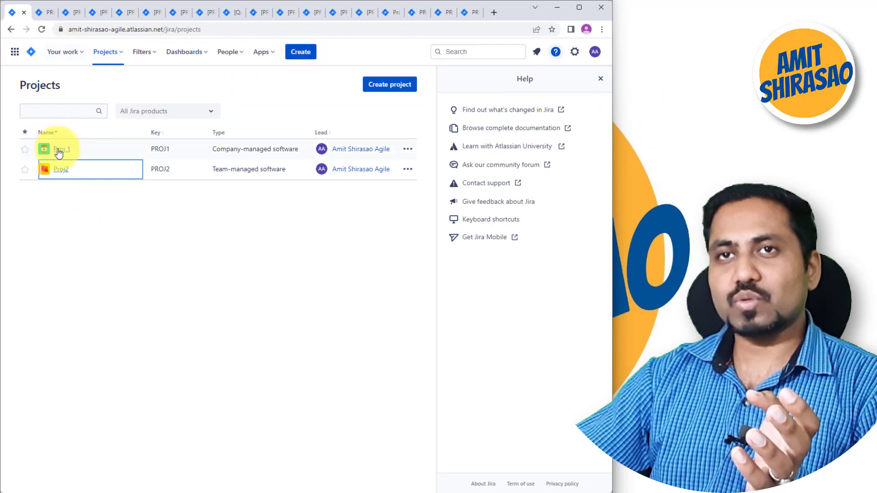
click(59, 149)
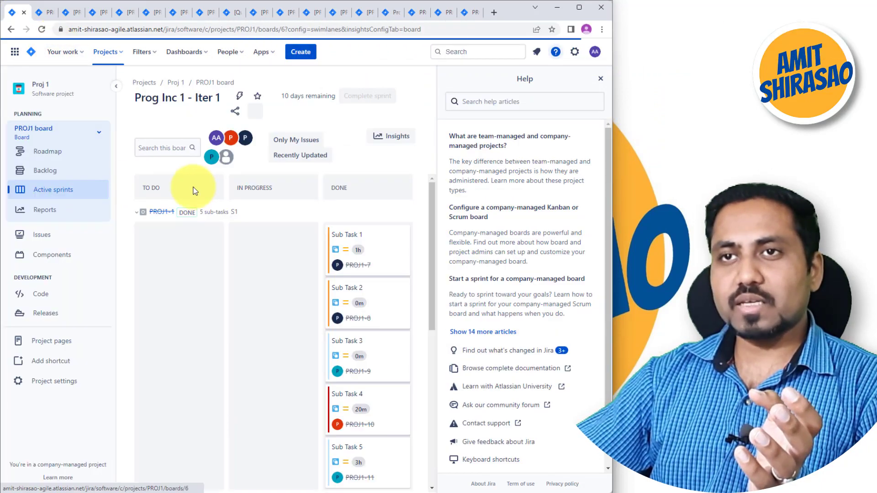
click(599, 80)
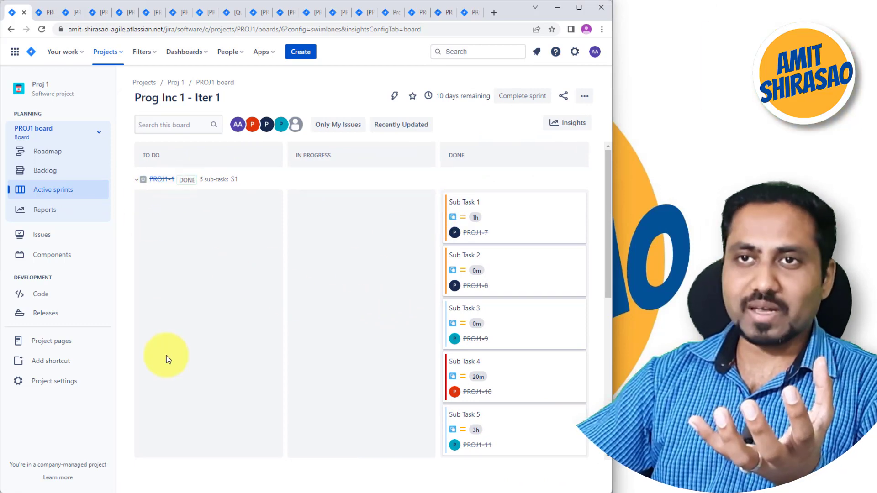
scroll(168, 353, down, 6)
scroll(174, 347, up, 3)
scroll(176, 343, down, 2)
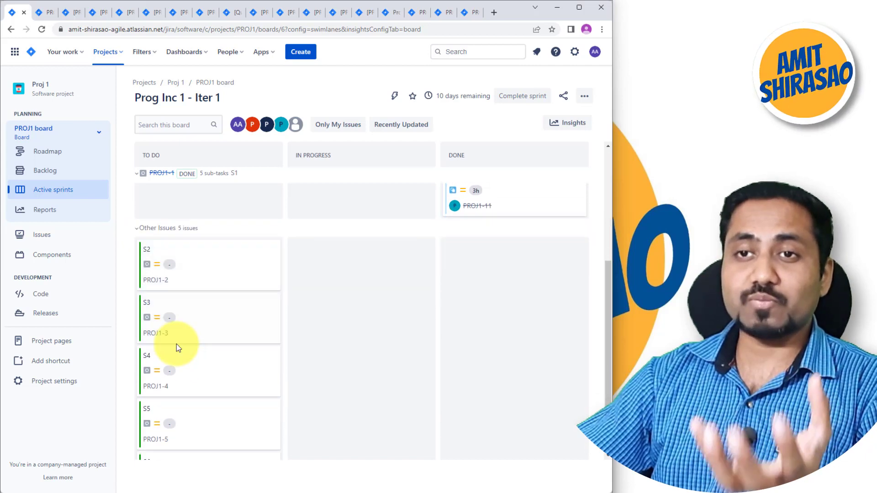
scroll(176, 343, down, 2)
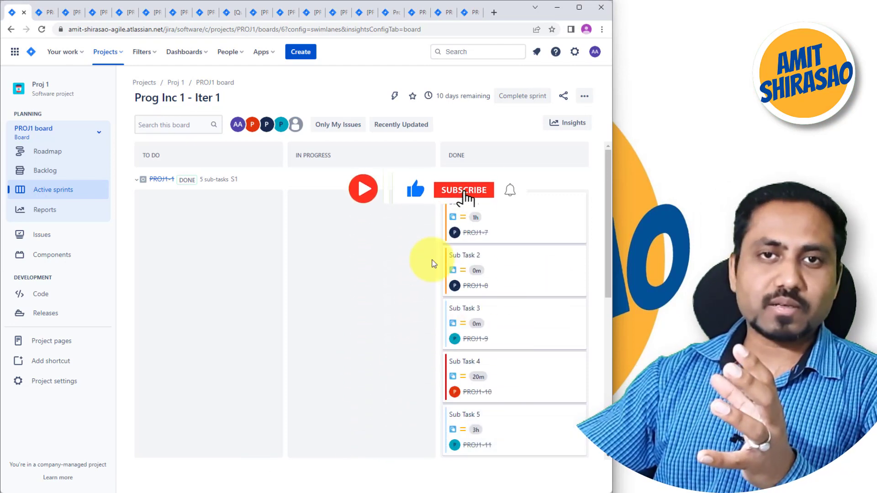
scroll(217, 264, down, 5)
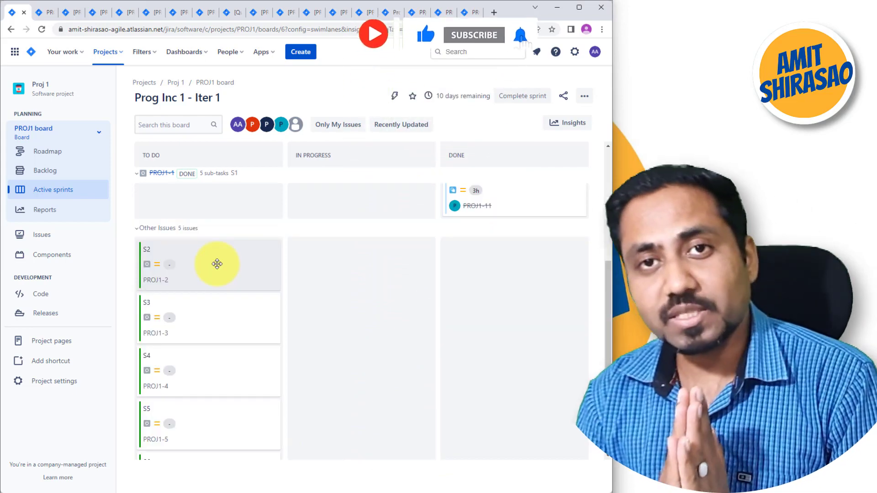